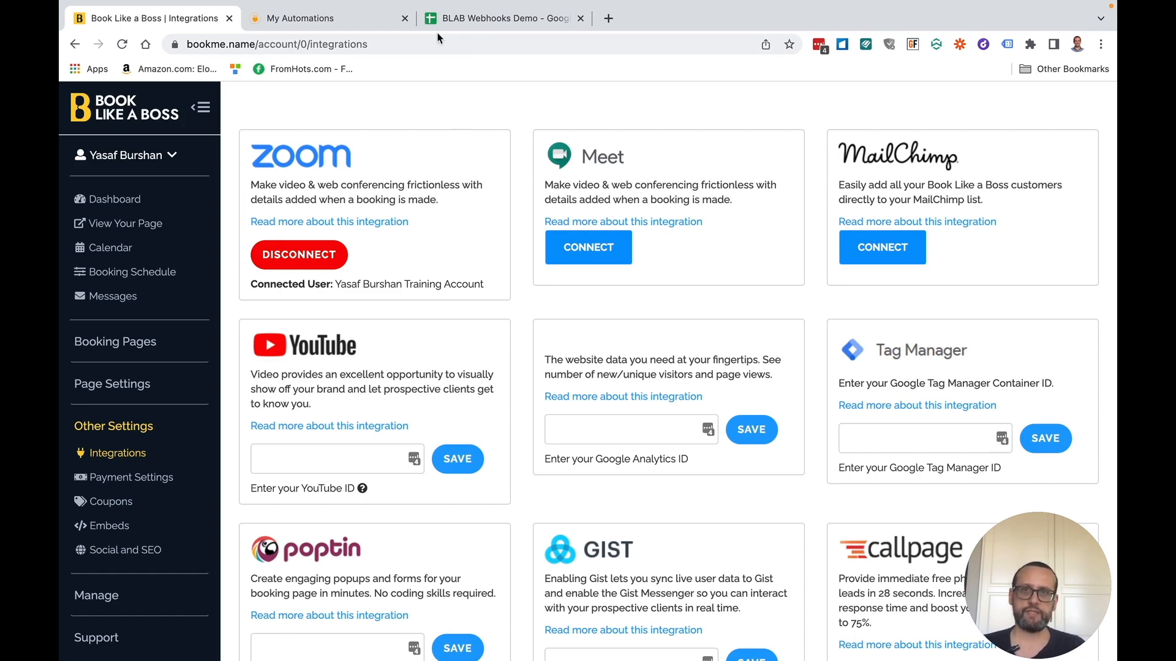
- Switch to the BLAB Webhooks Demo sheet and point out the Coupon - Full and Coupon - short columns
scroll(451, 240, down, 1)
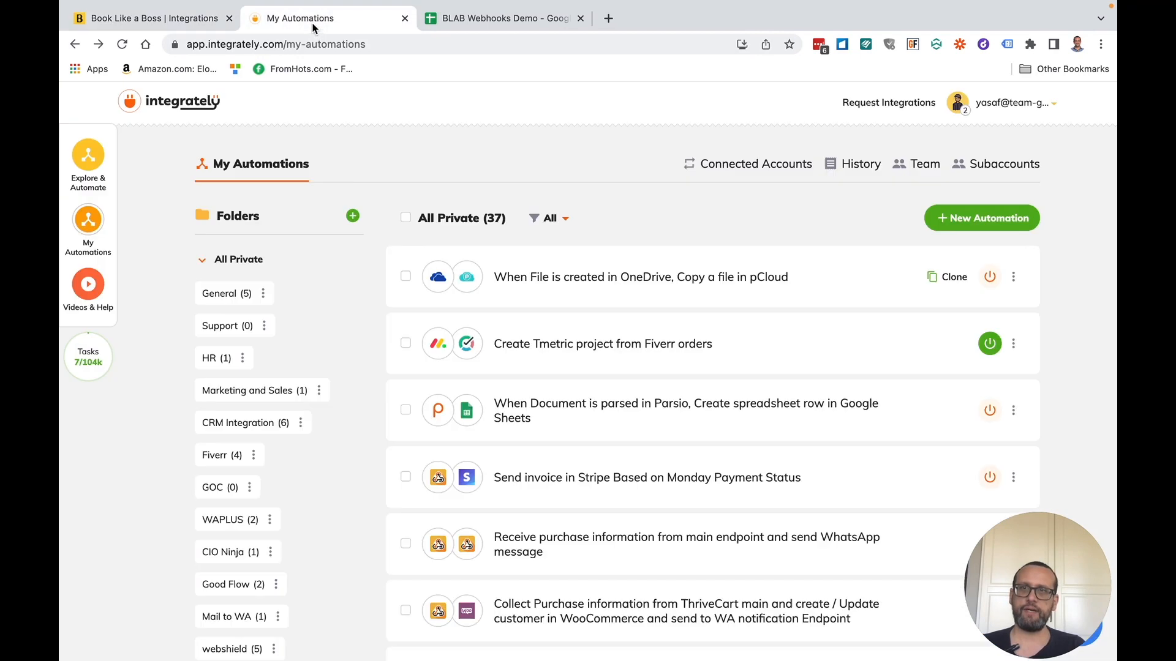
click(315, 26)
click(486, 21)
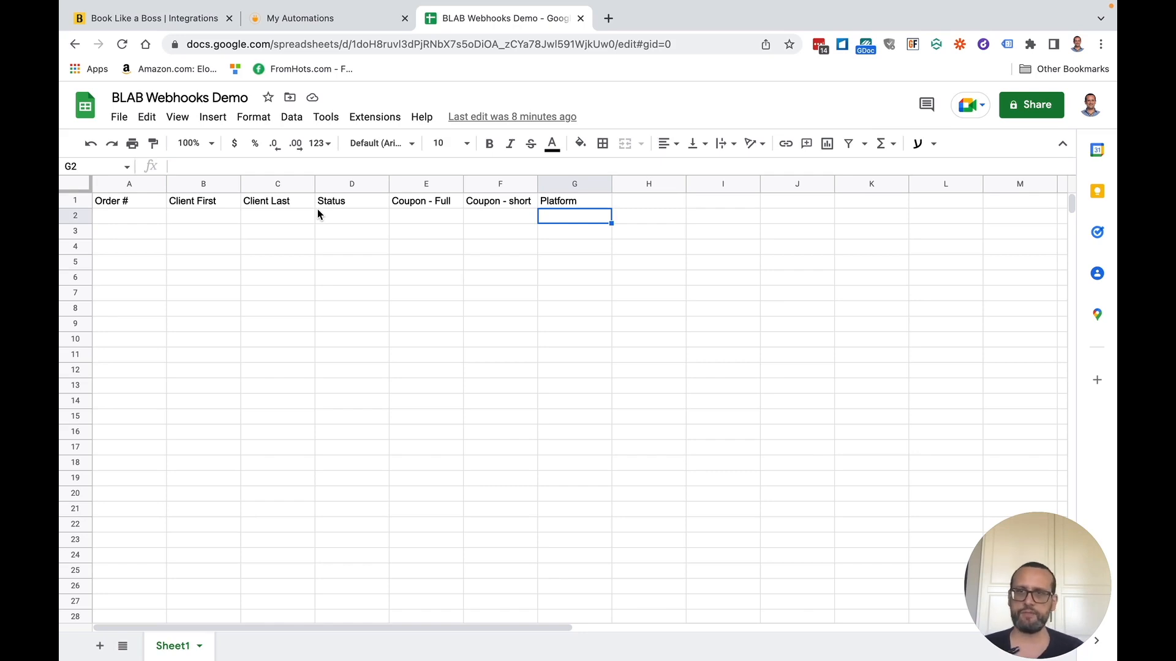
click(435, 219)
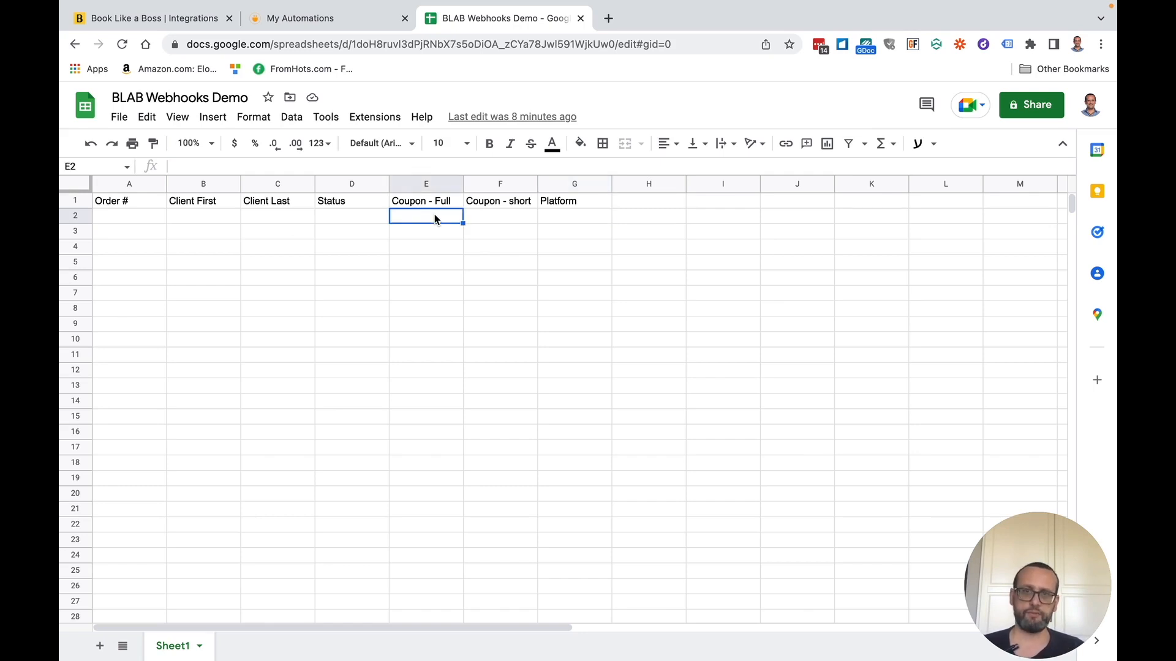
click(487, 220)
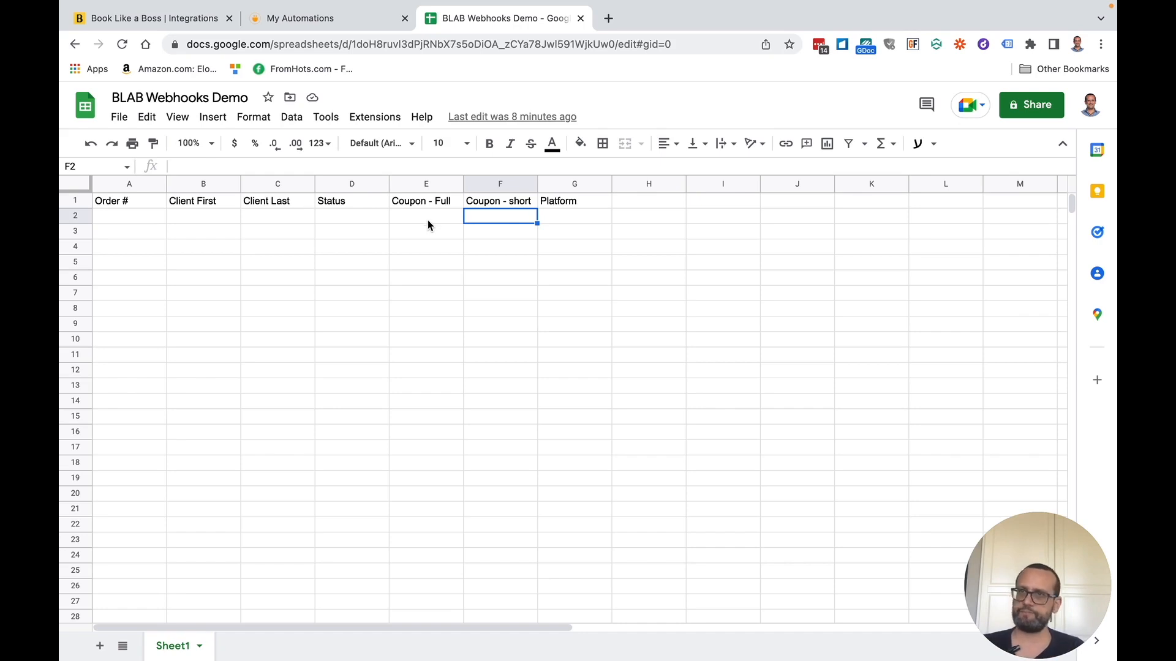
- Reload the Book Like a Boss Integrations page and highlight the Manage webhooks heading
click(197, 25)
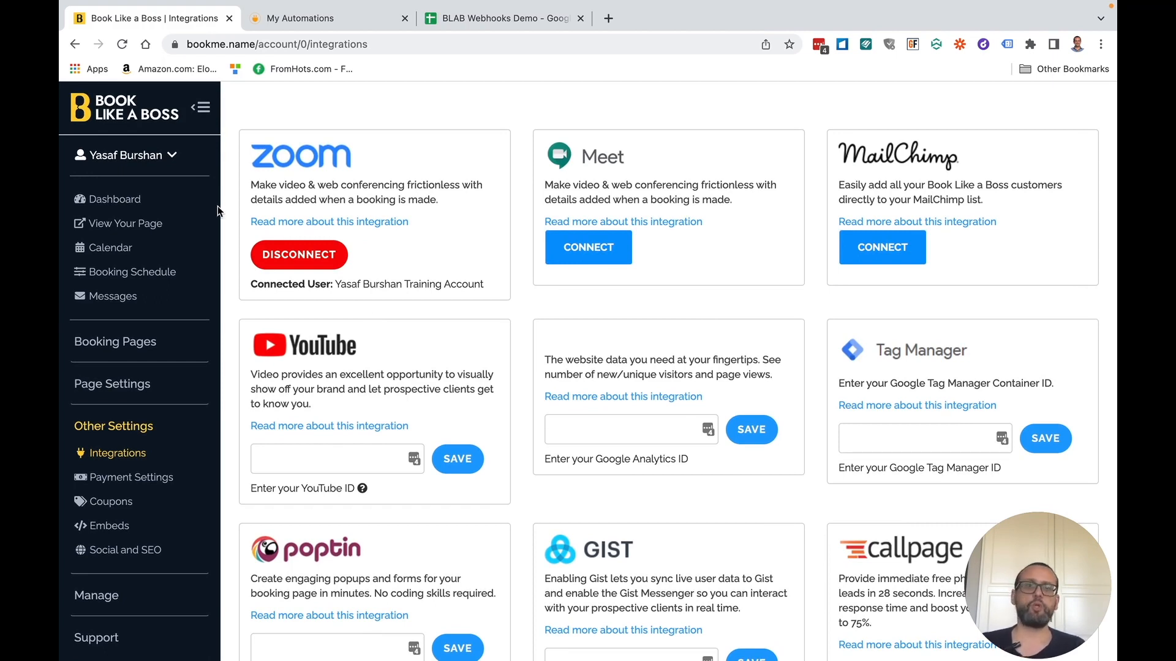
scroll(218, 205, down, 9)
scroll(170, 275, up, 6)
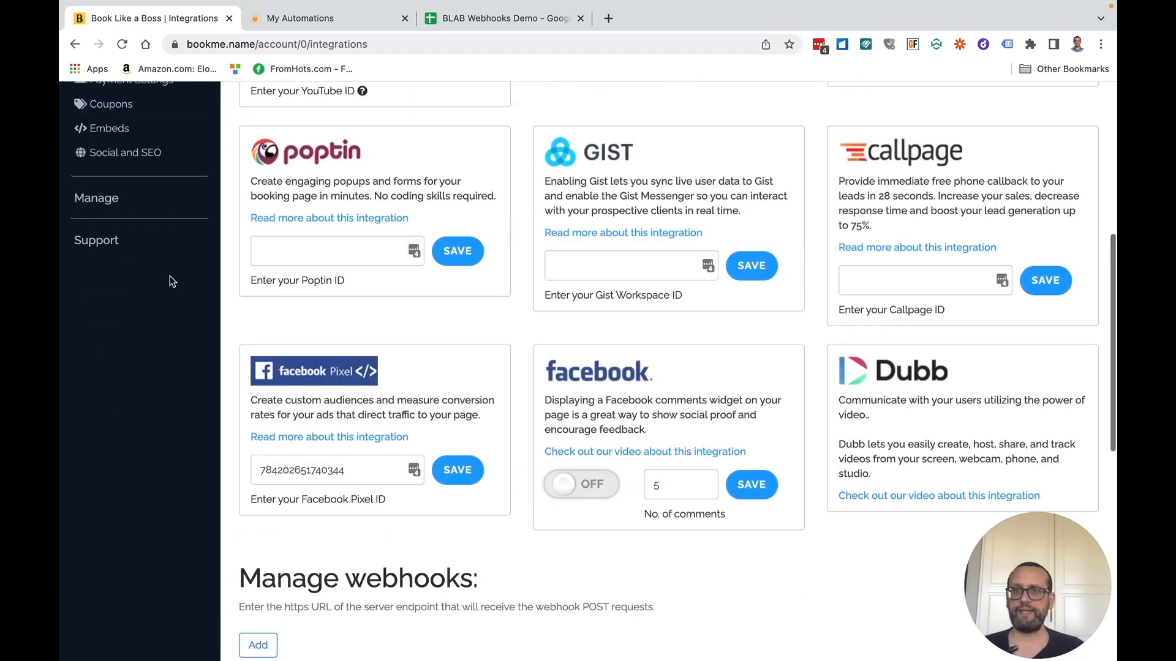
scroll(167, 229, up, 3)
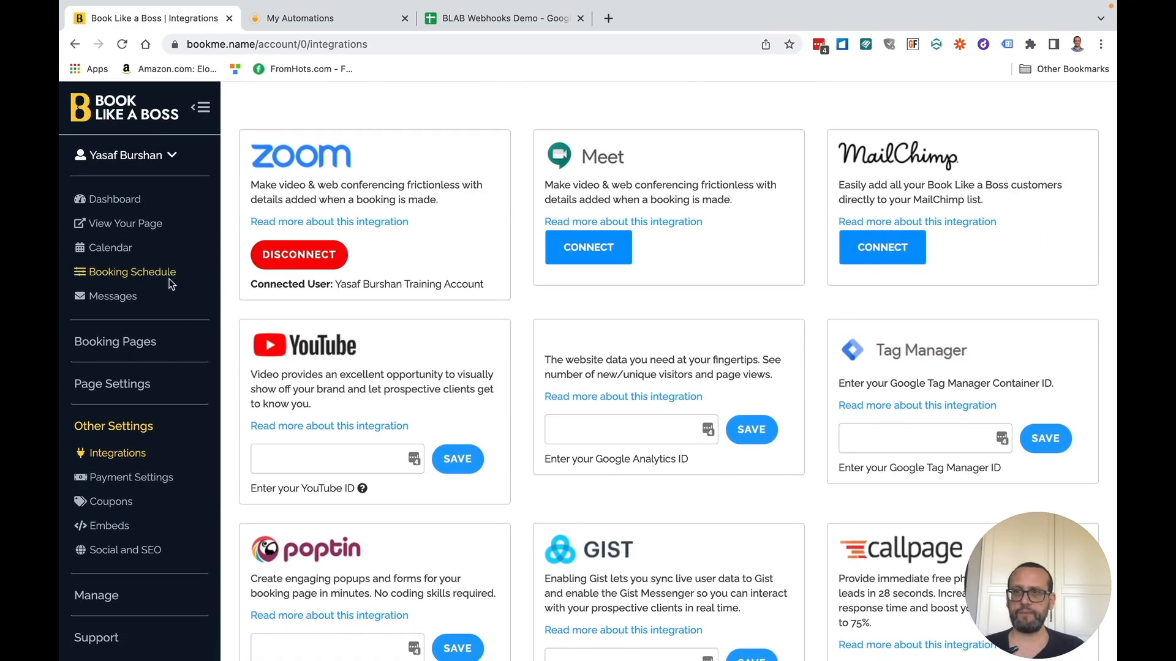
click(130, 457)
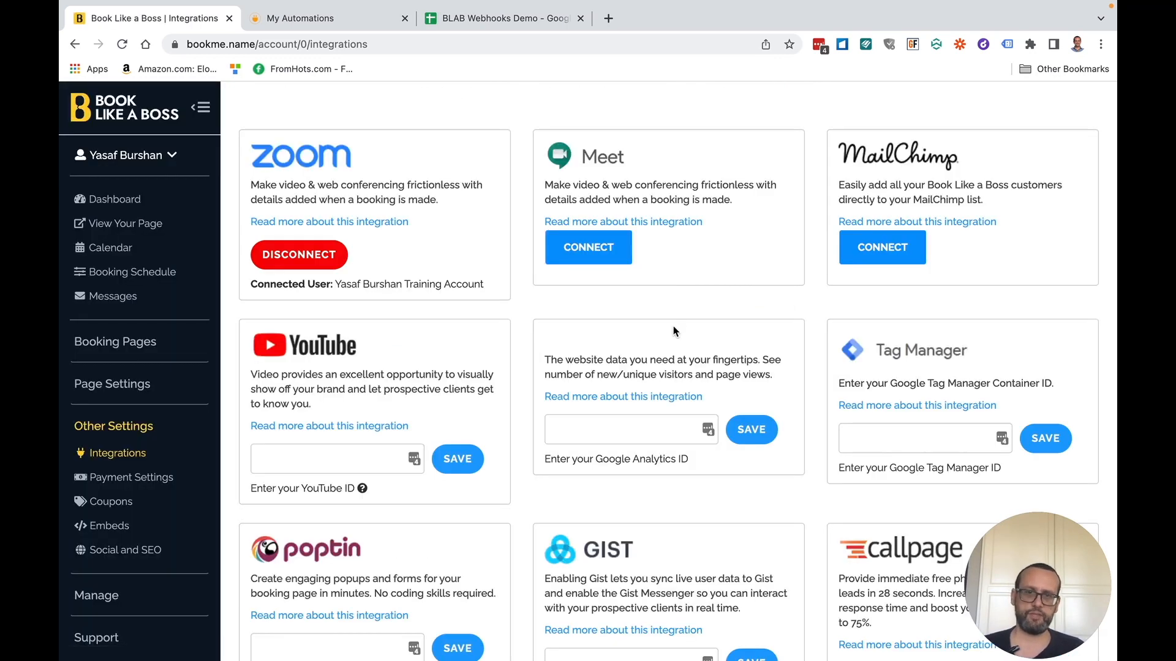
scroll(674, 325, down, 7)
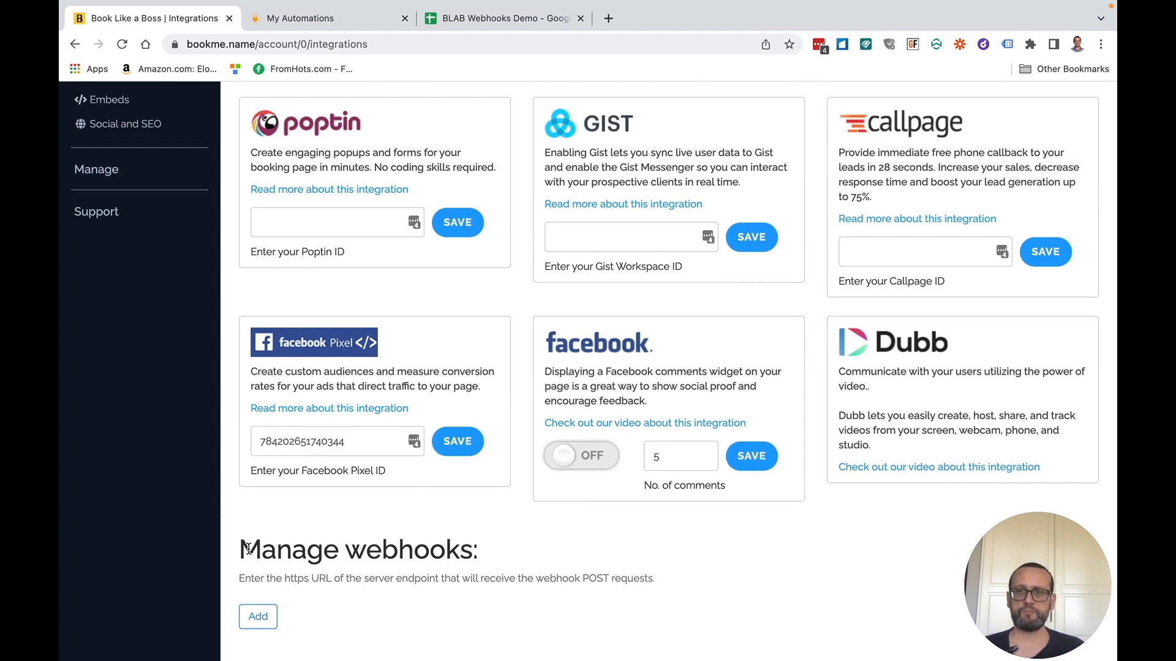
drag(247, 548, 461, 550)
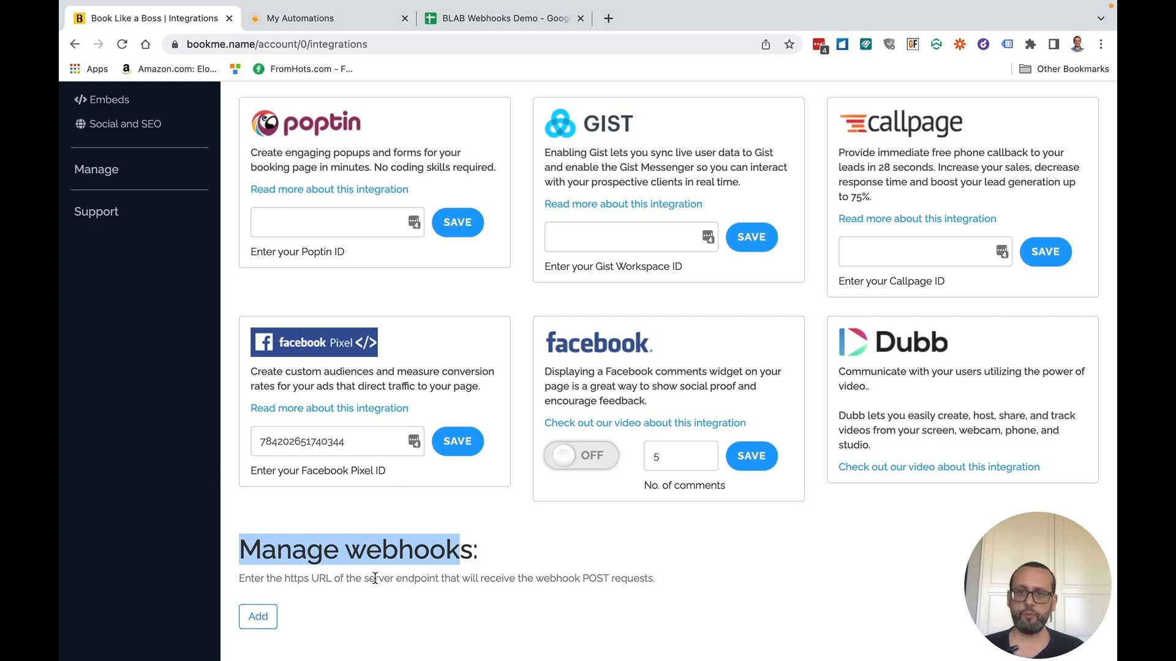
click(384, 605)
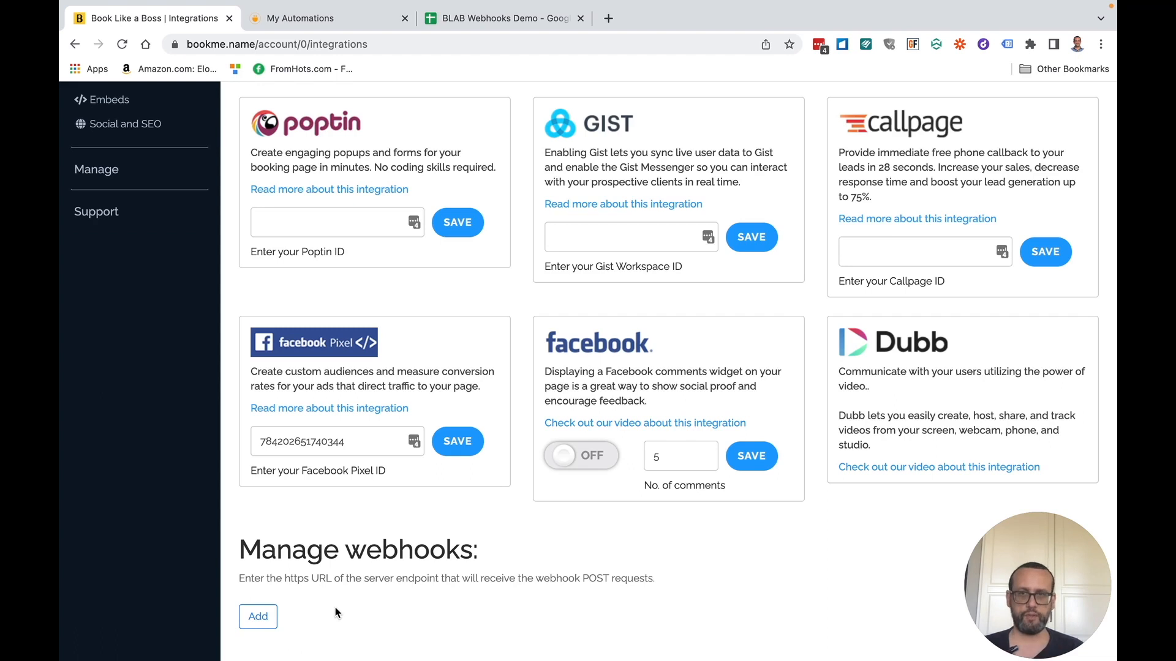
scroll(337, 612, up, 4)
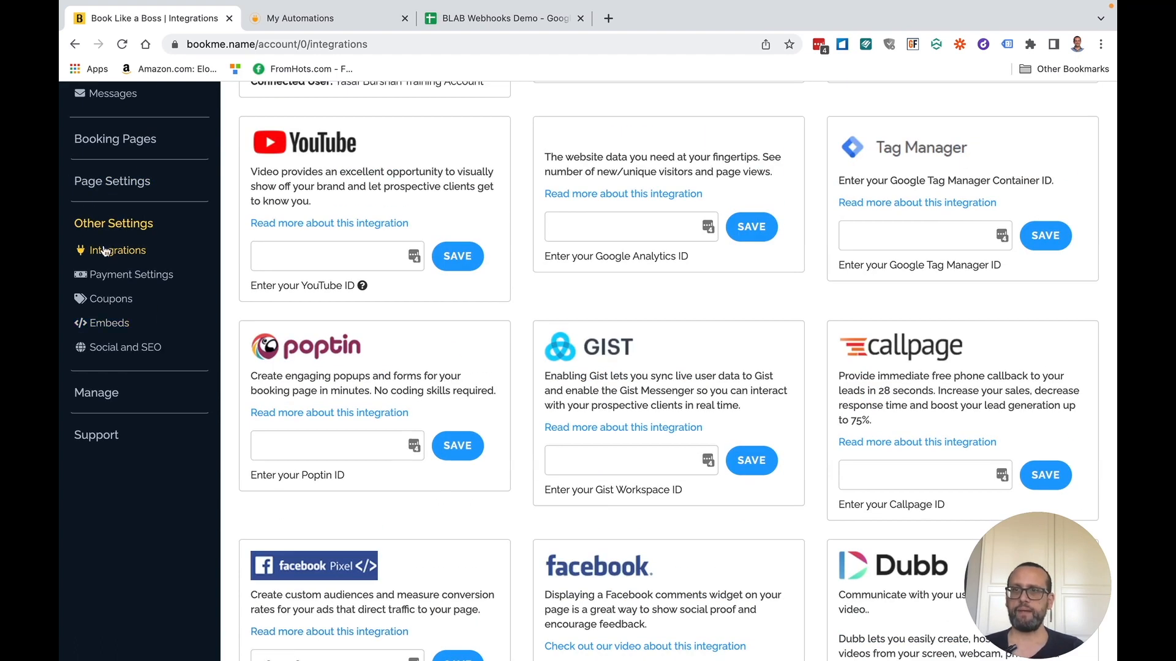
- Open Booking Pages > Products & Services in a new tab and switch to it
click(126, 175)
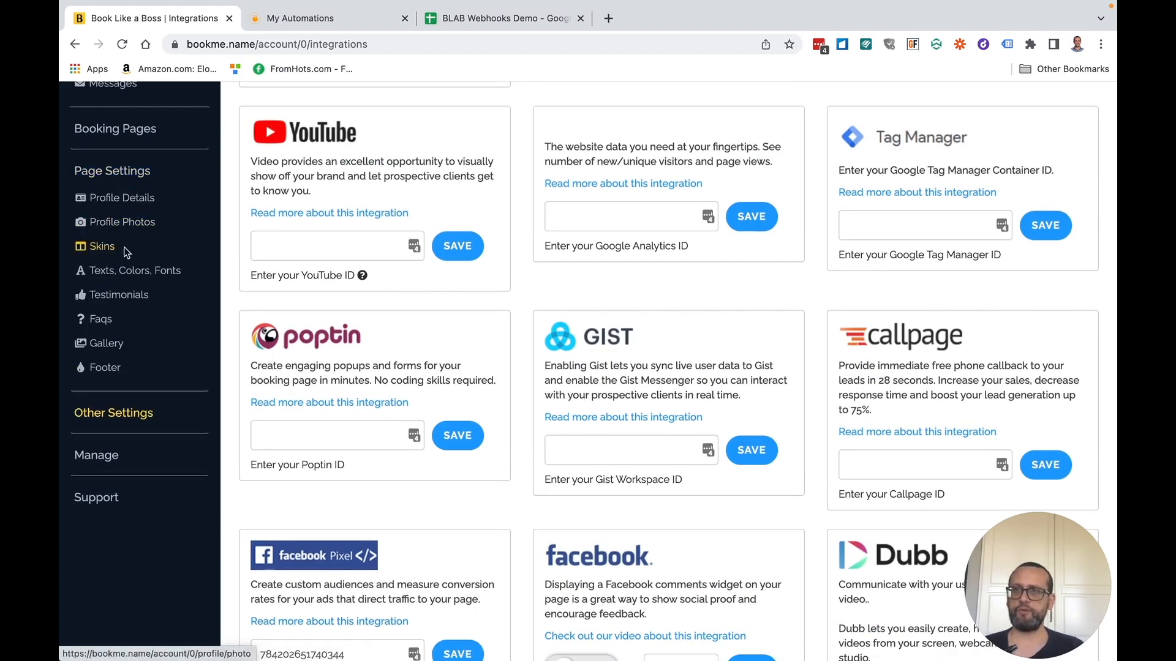
click(126, 136)
right_click(127, 178)
click(157, 190)
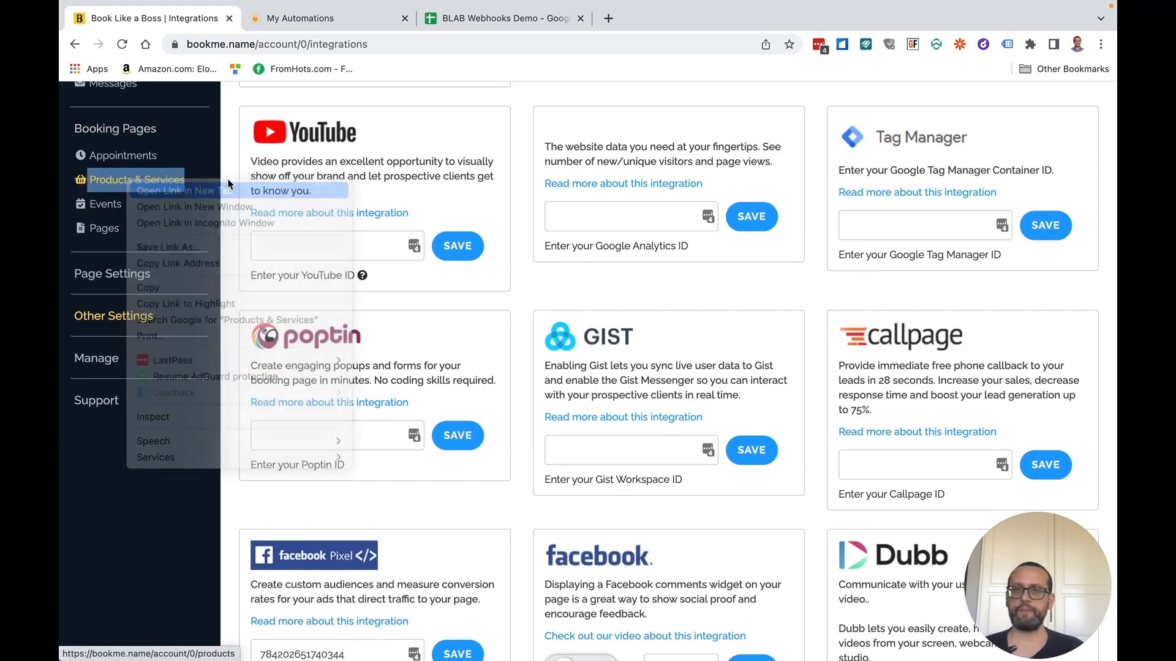
click(306, 19)
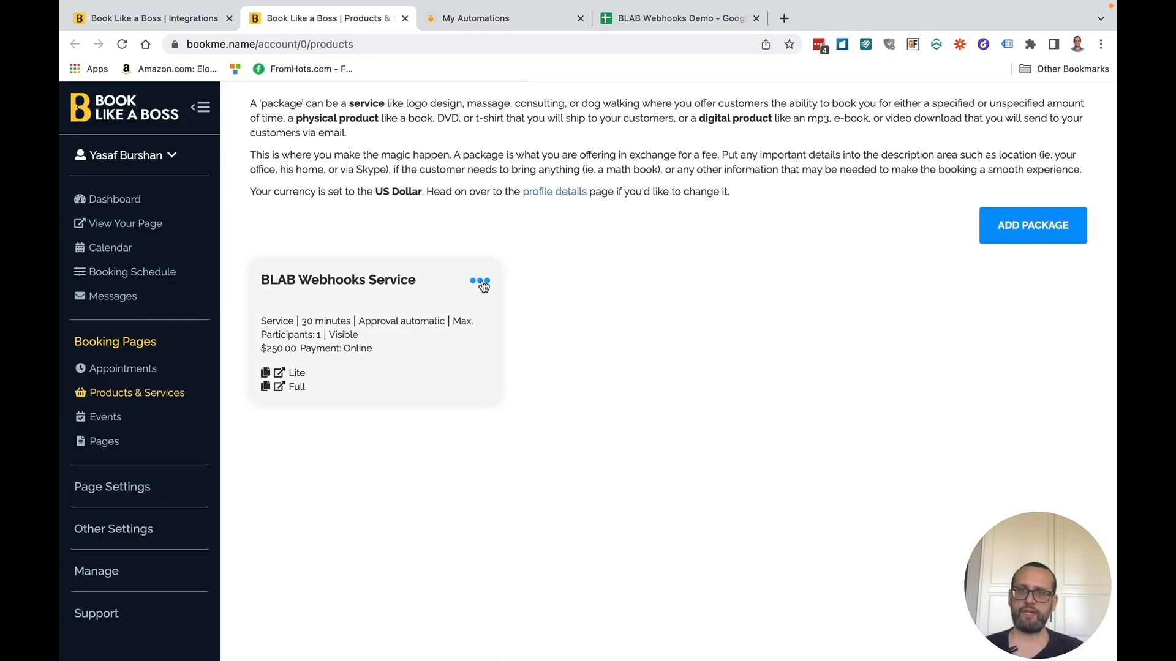
- Edit the BLAB Webhooks Service package and open its webhook settings
click(481, 283)
click(408, 259)
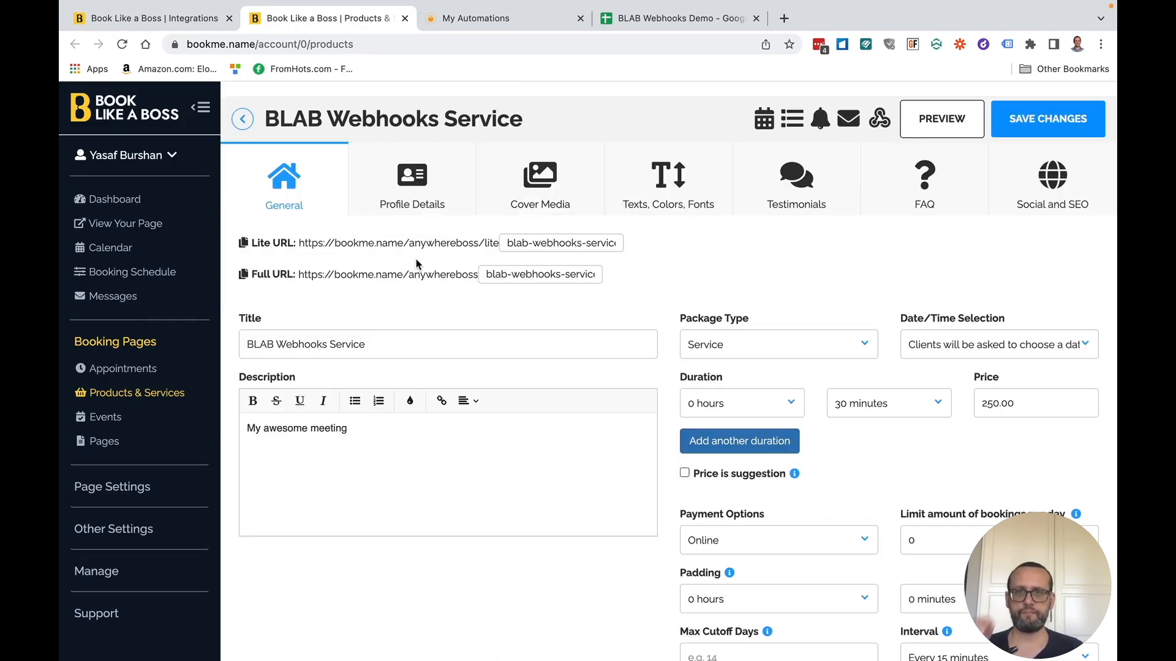
click(880, 120)
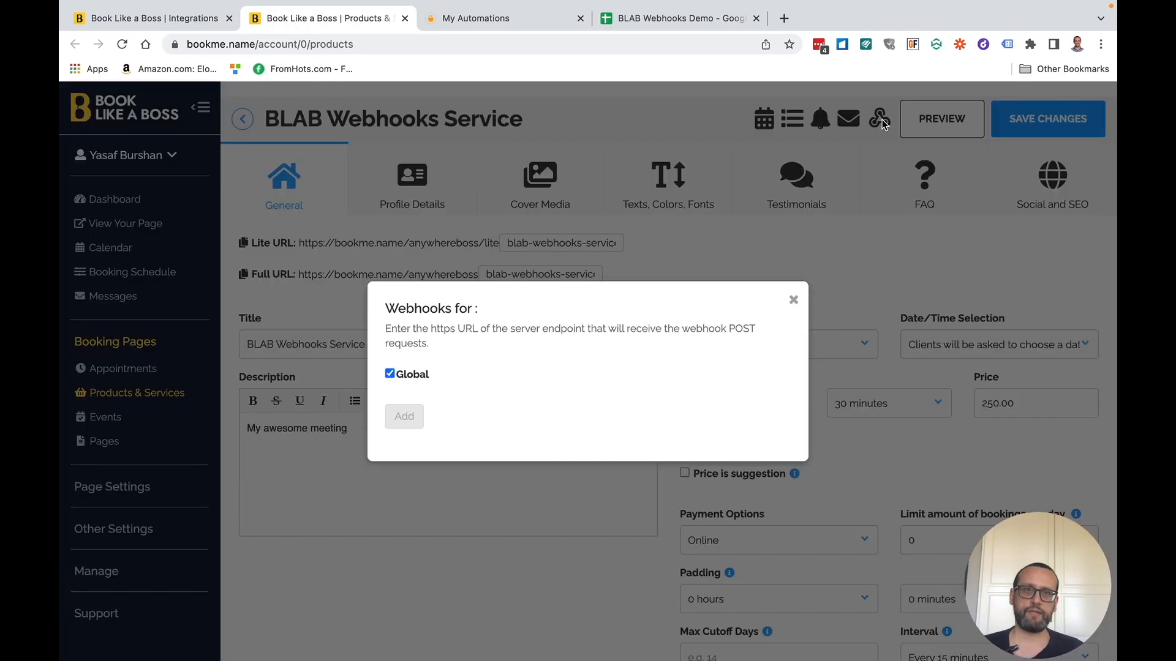
- Uncheck Global, add and then delete an empty webhook row, recheck Global and close the dialog
click(389, 375)
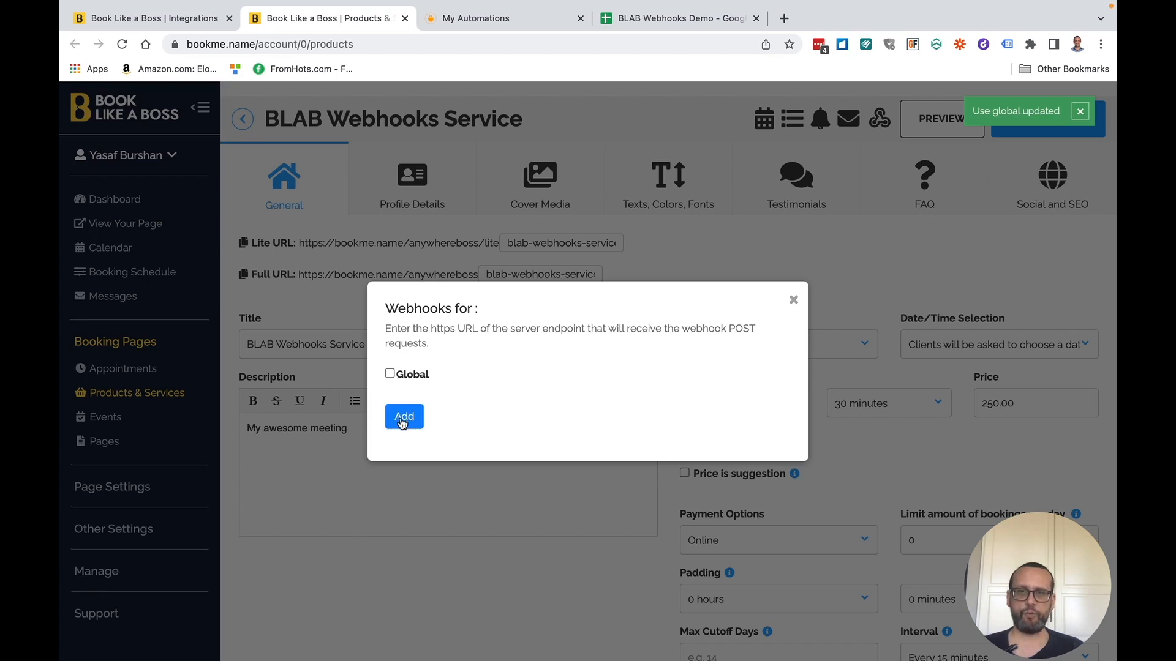
click(389, 375)
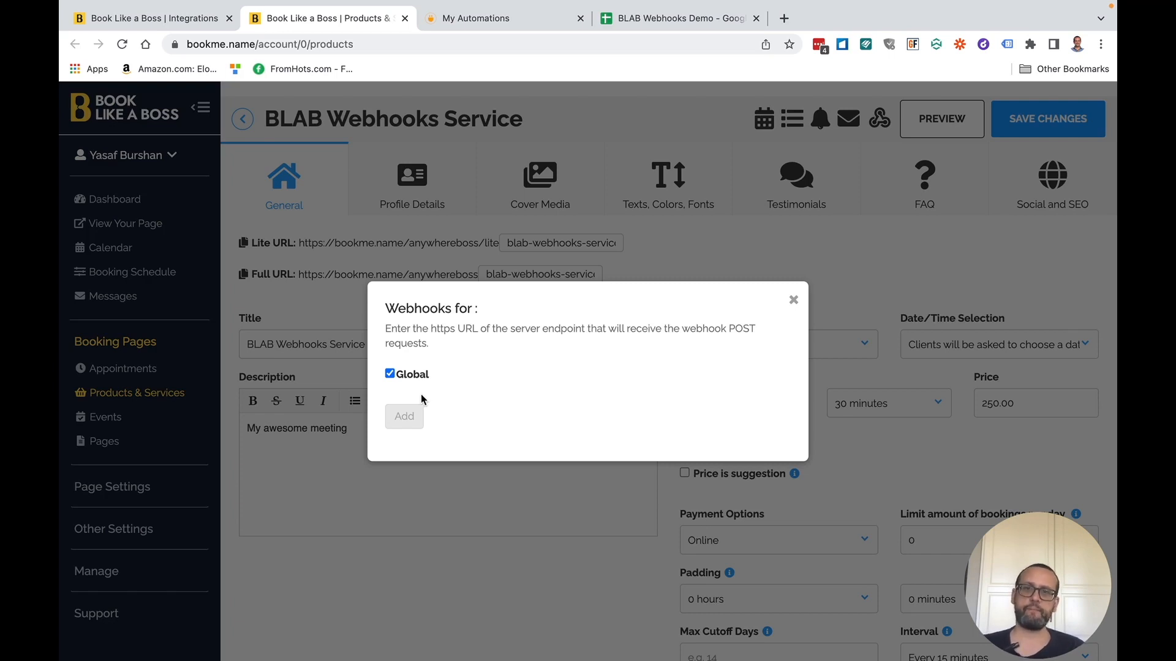
click(390, 375)
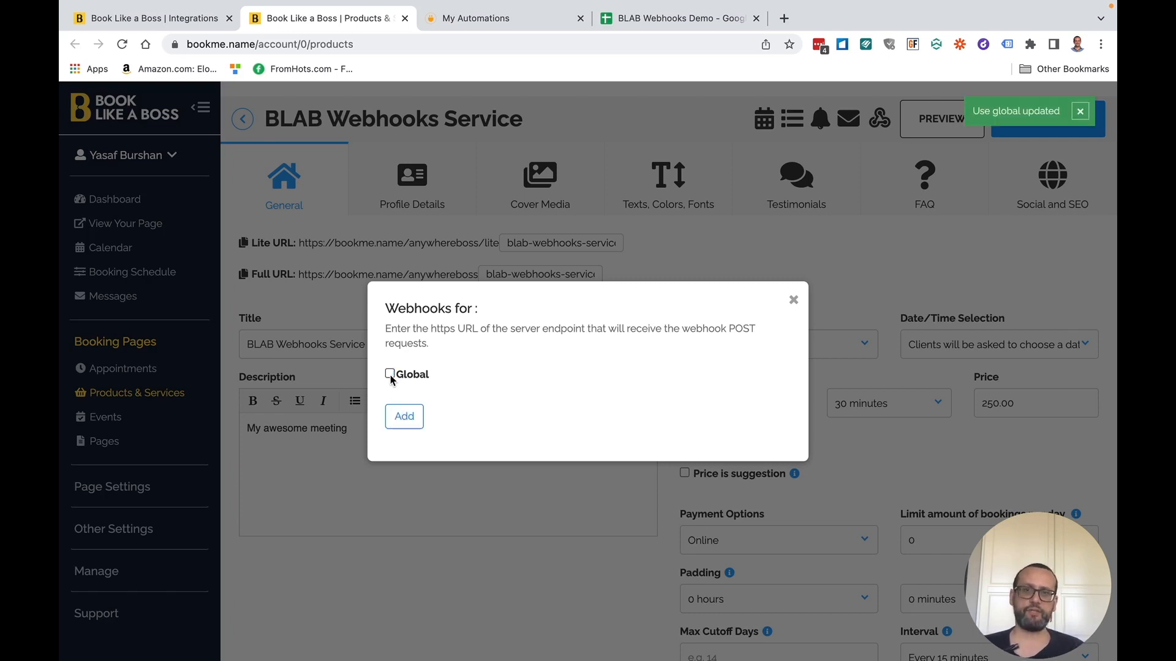
click(404, 416)
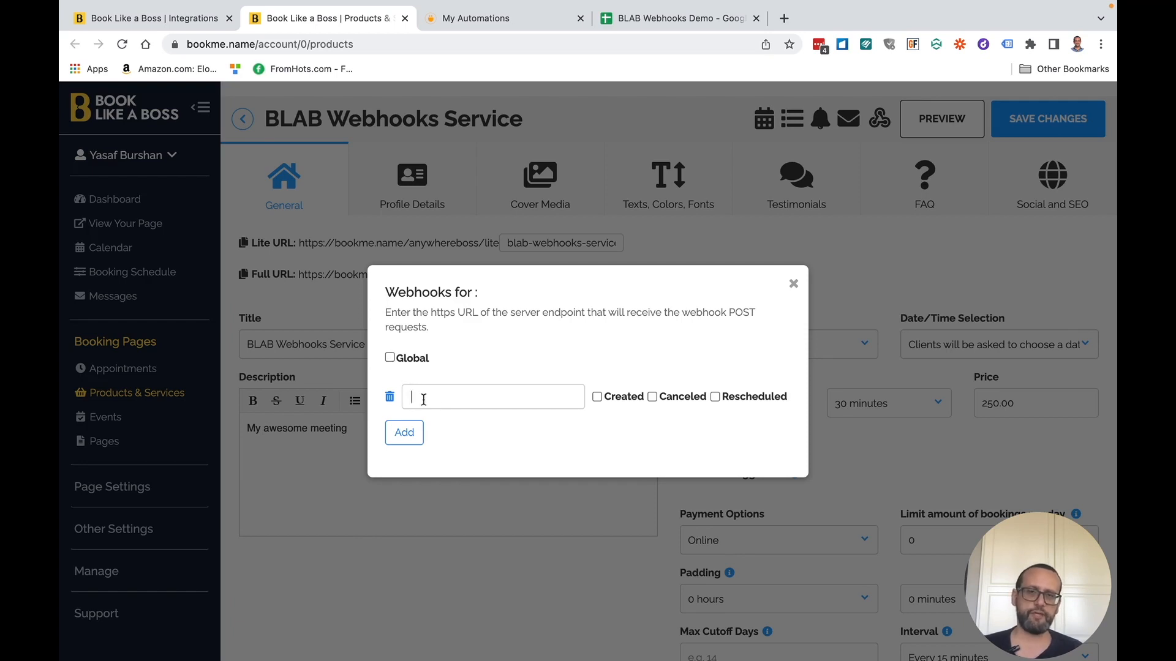
click(389, 357)
click(390, 375)
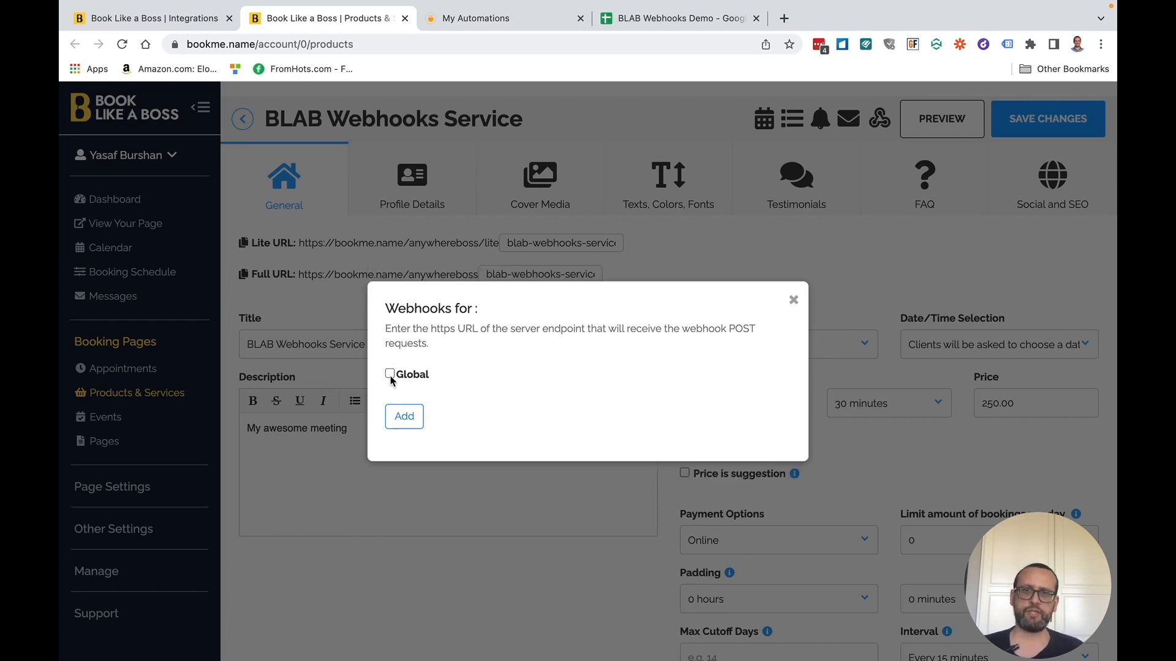
click(793, 300)
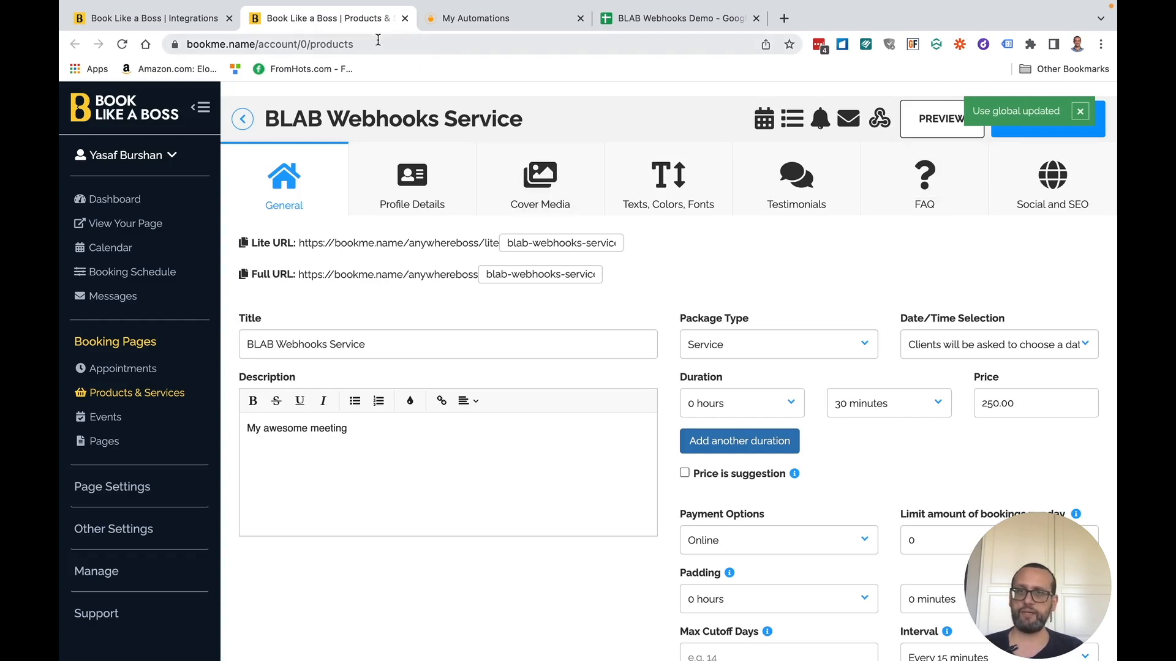
- Close the Products & Services tab and add an empty URL entry under Manage webhooks
click(405, 18)
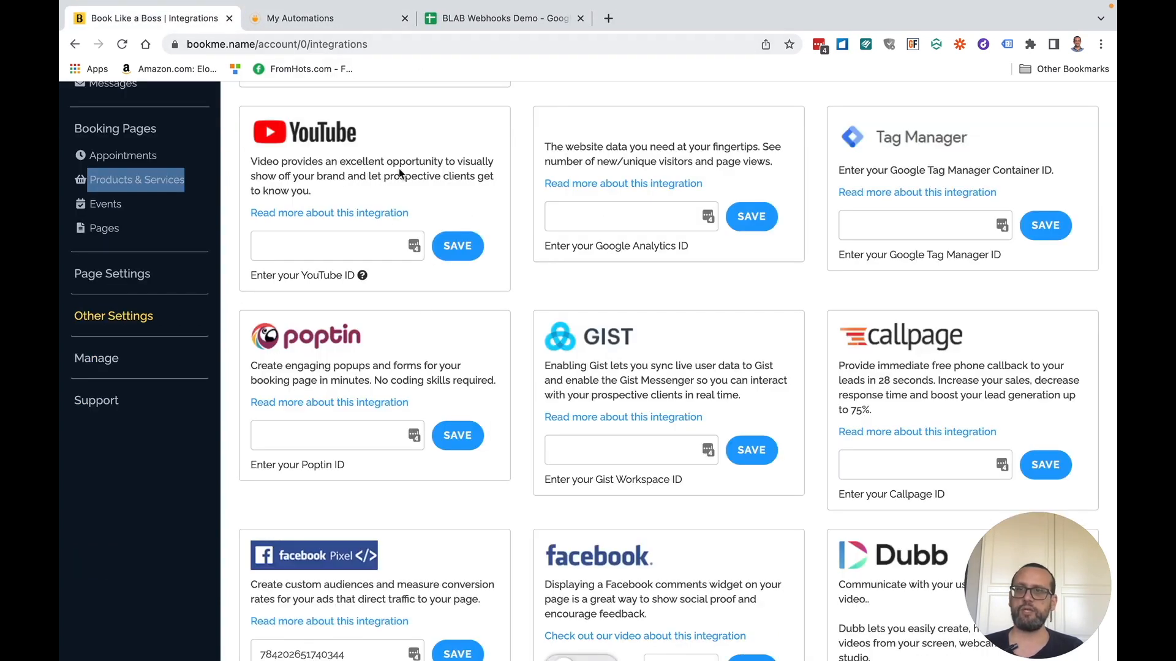
scroll(429, 321, down, 10)
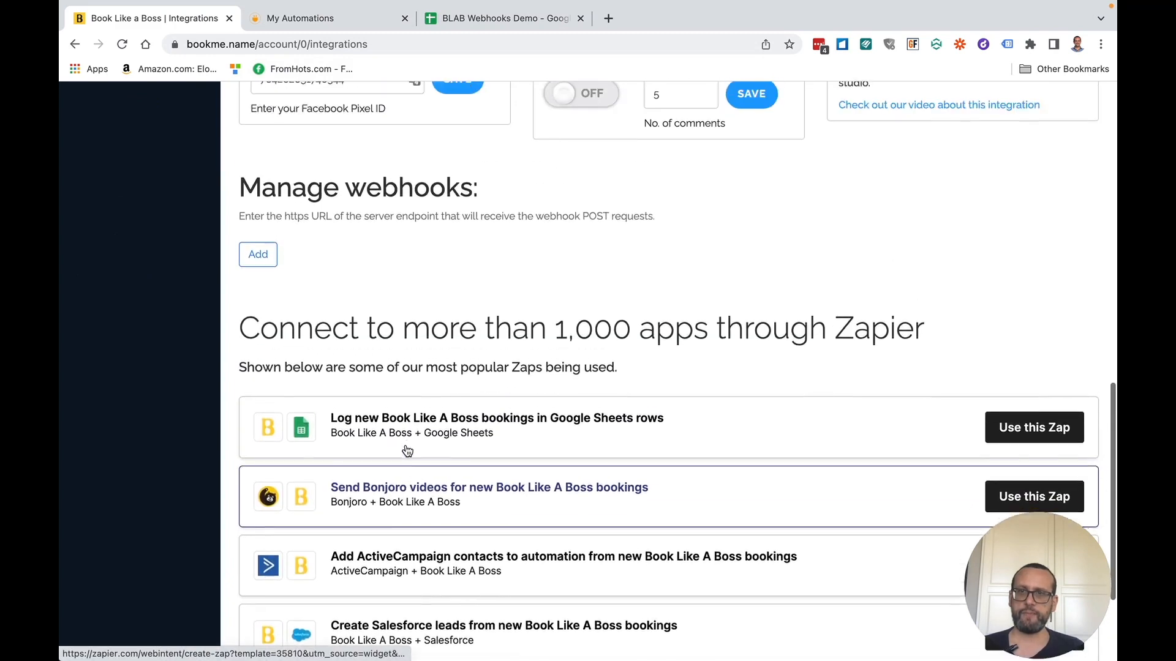
scroll(407, 451, up, 1)
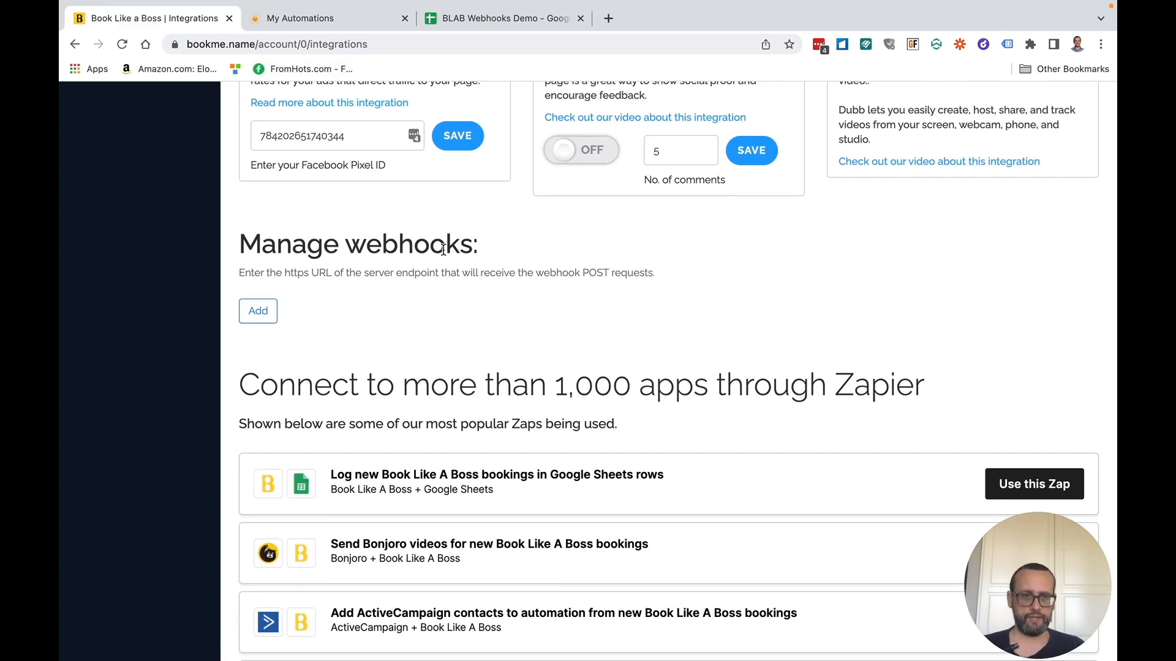
click(259, 313)
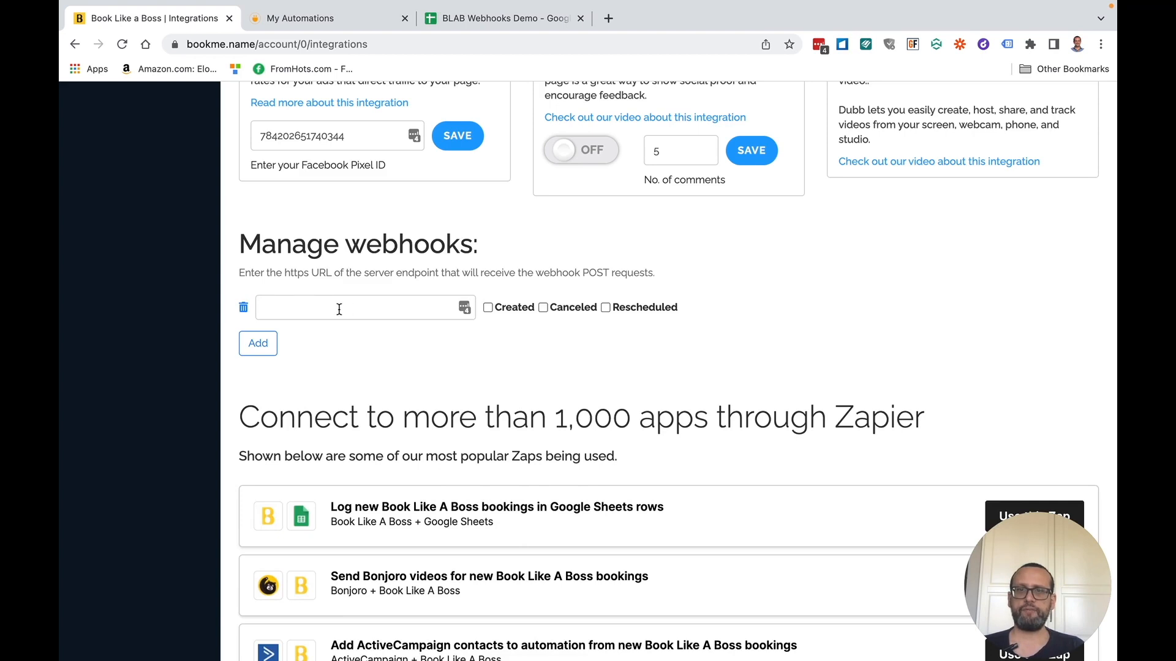
click(285, 313)
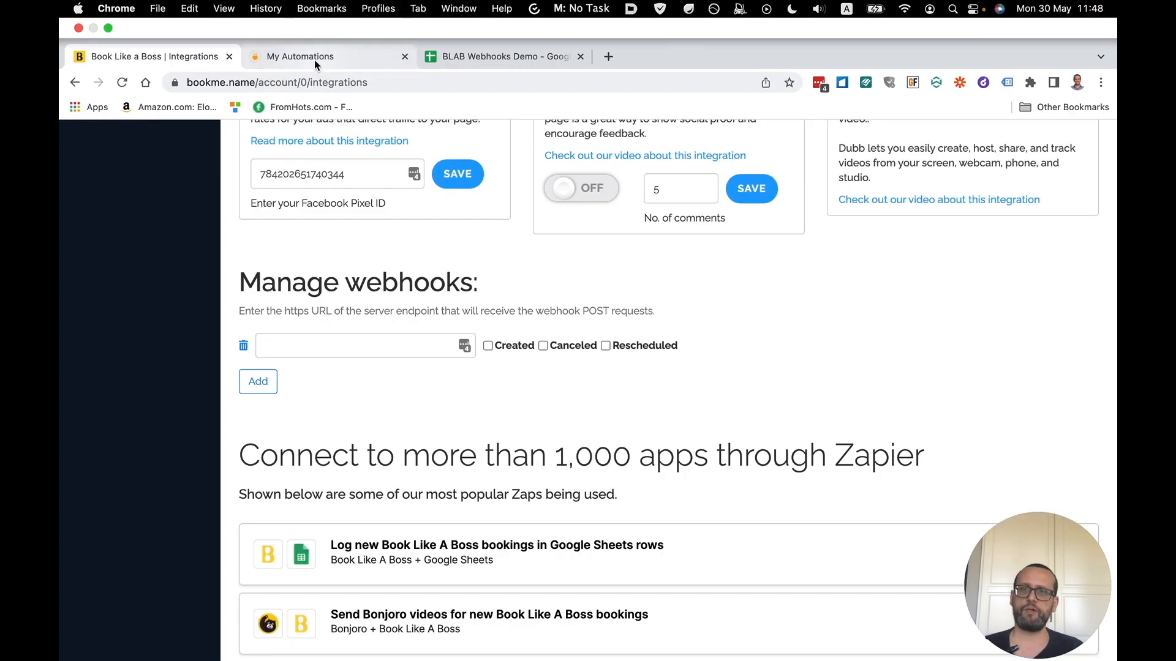
- Start a new Integrately automation pairing Webhook / API Integration with Google Sheets
click(314, 58)
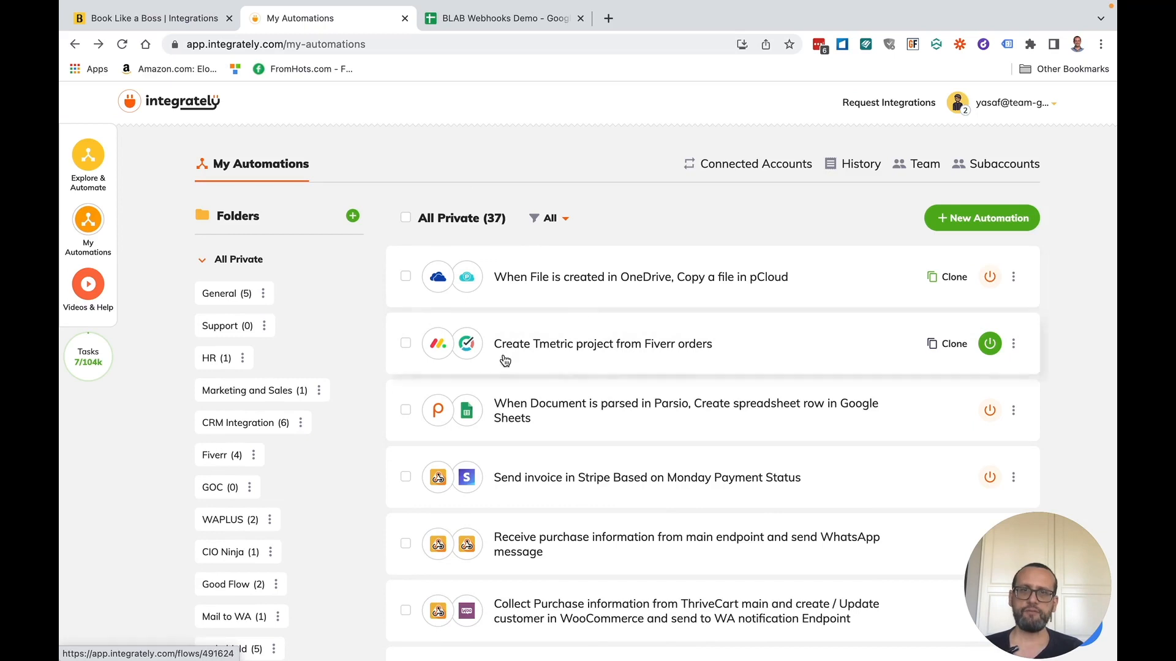
click(968, 221)
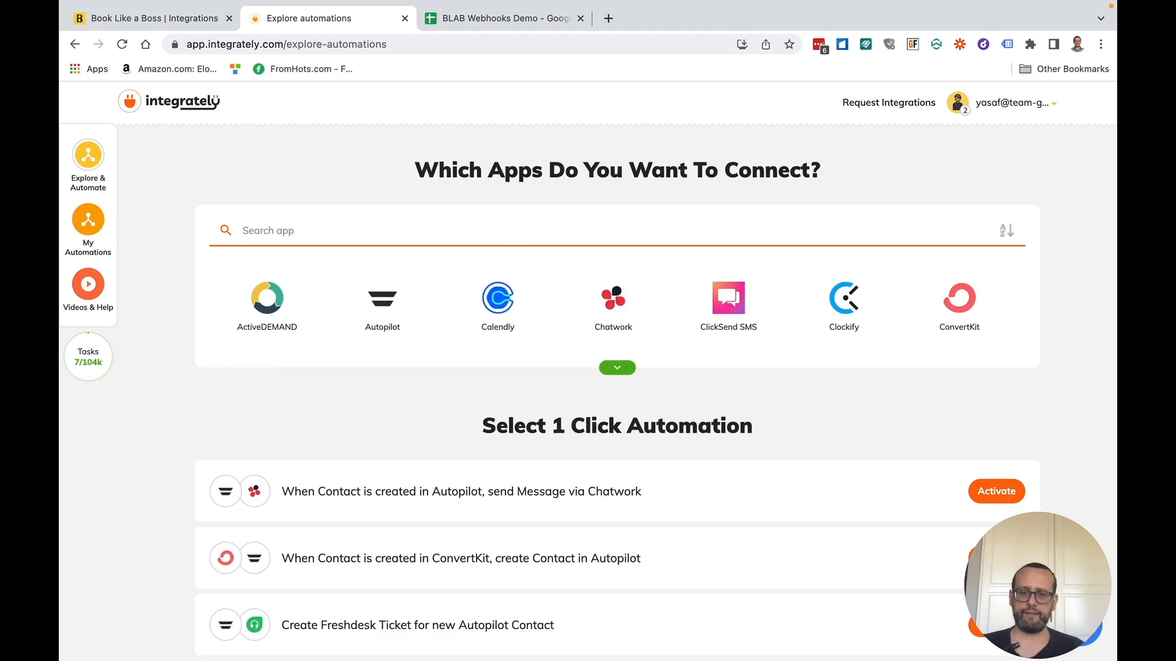
text(webhhok)
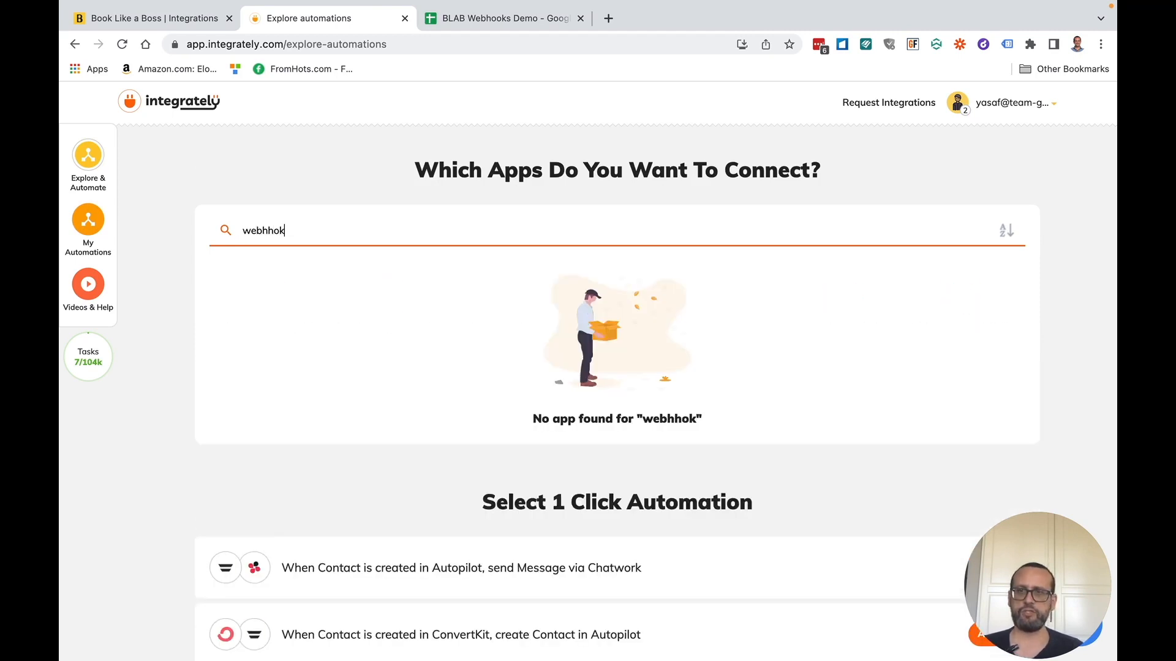
key(BackSpace)
key(BackSpace)
key(BackSpace)
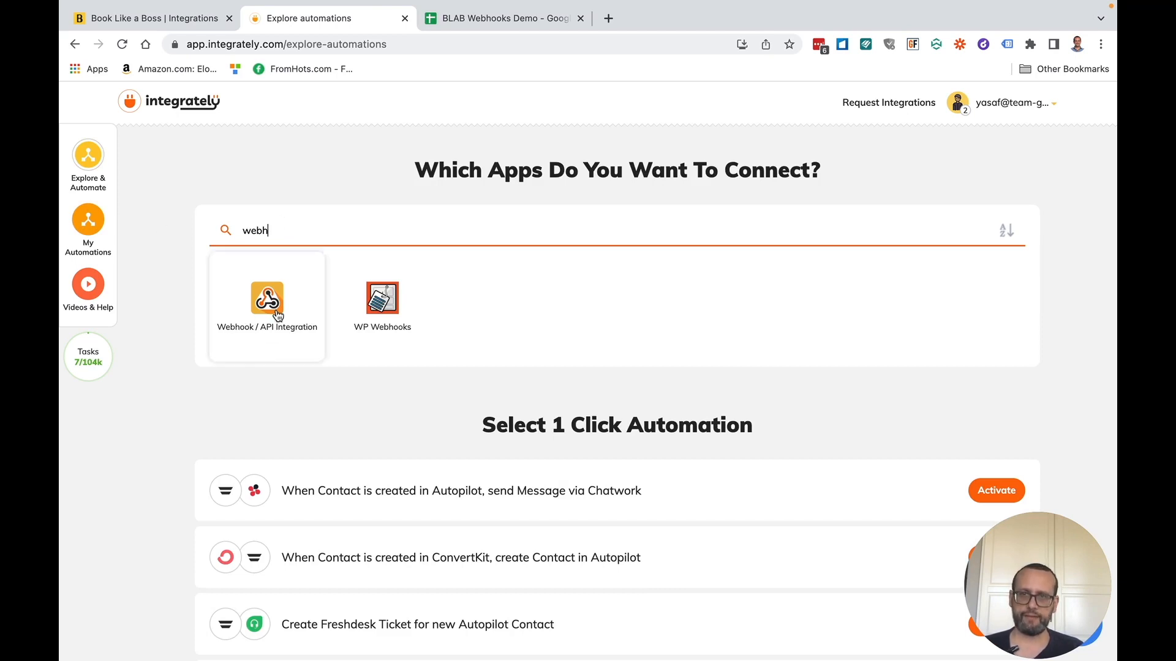
click(277, 315)
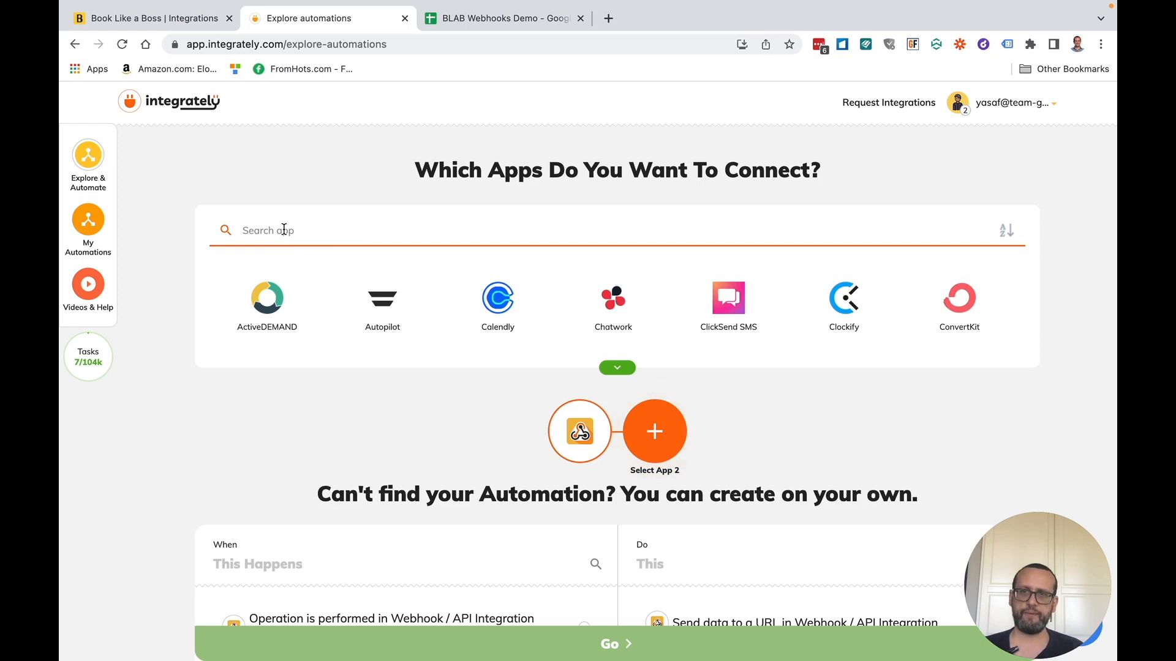
text(google)
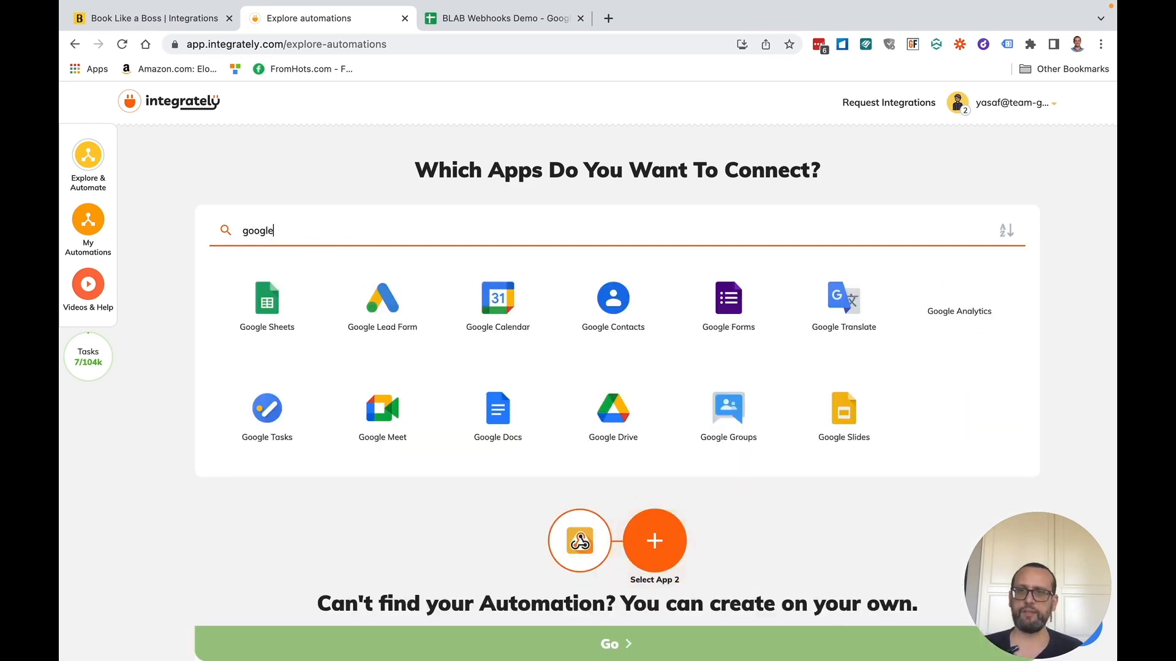
click(257, 323)
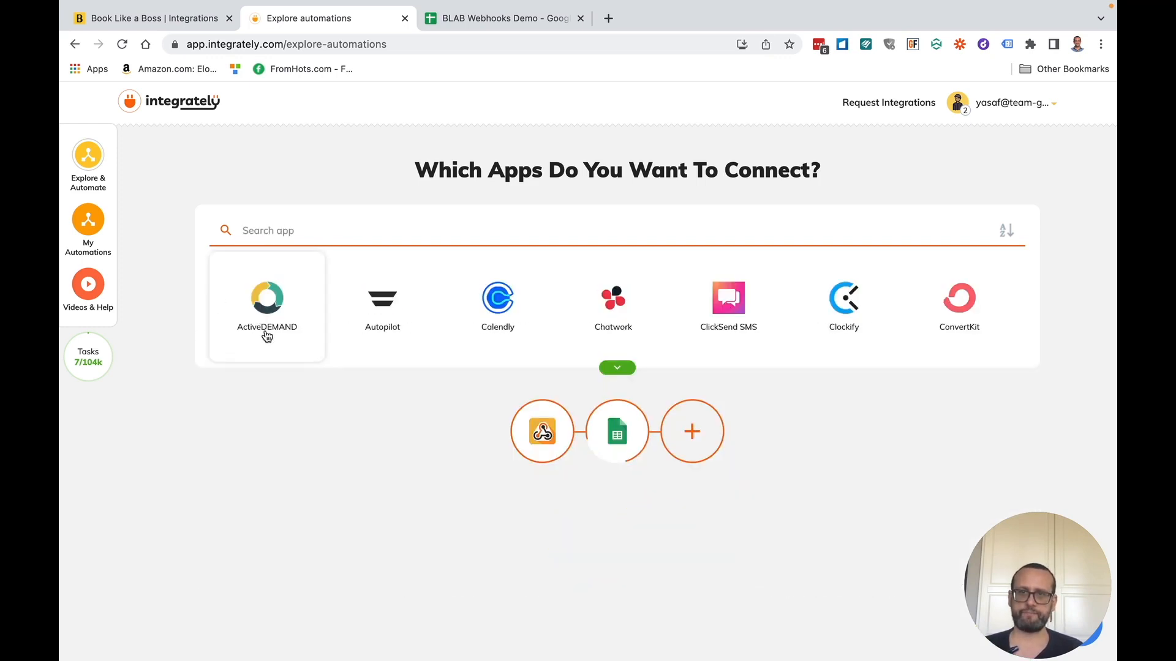
- Choose the webhook operation as trigger and Create spreadsheet row as the action
scroll(297, 407, down, 3)
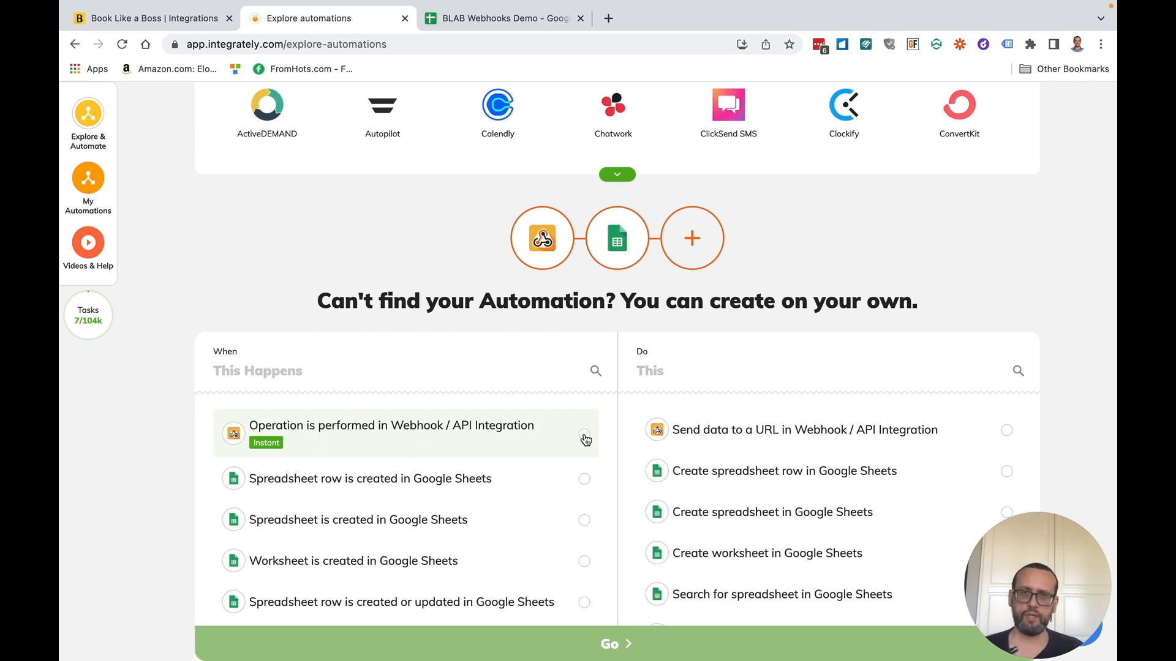
click(585, 435)
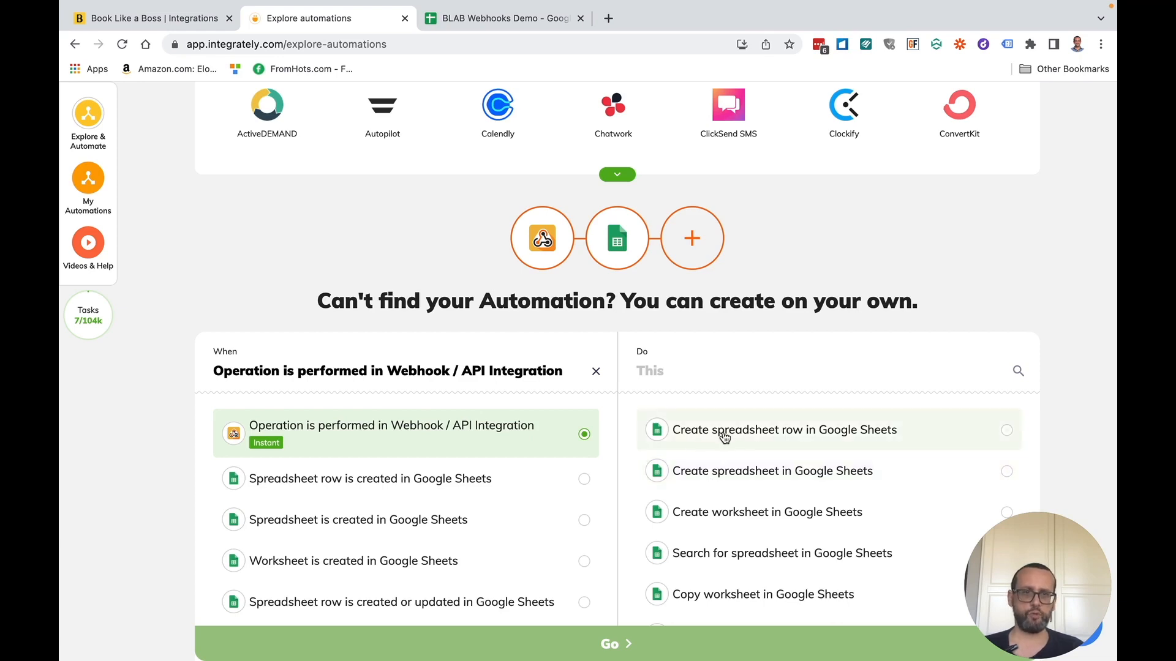
click(725, 437)
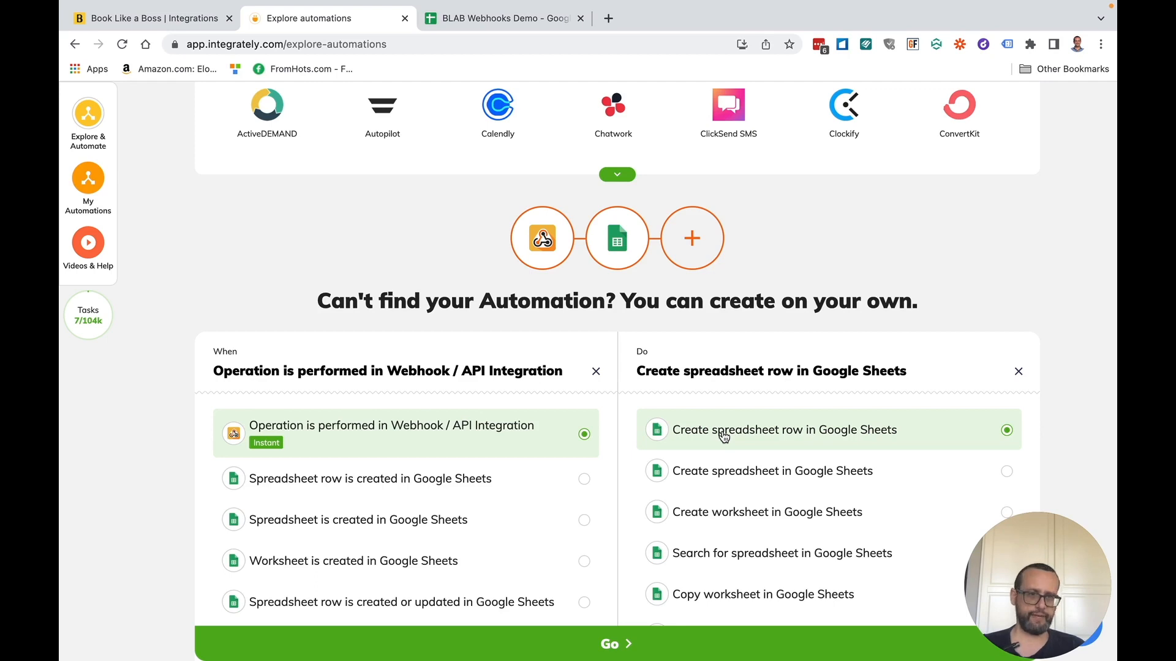
- Create the automation, copy its Integrately webhook URL and return to Book Like a Boss Integrations
click(615, 647)
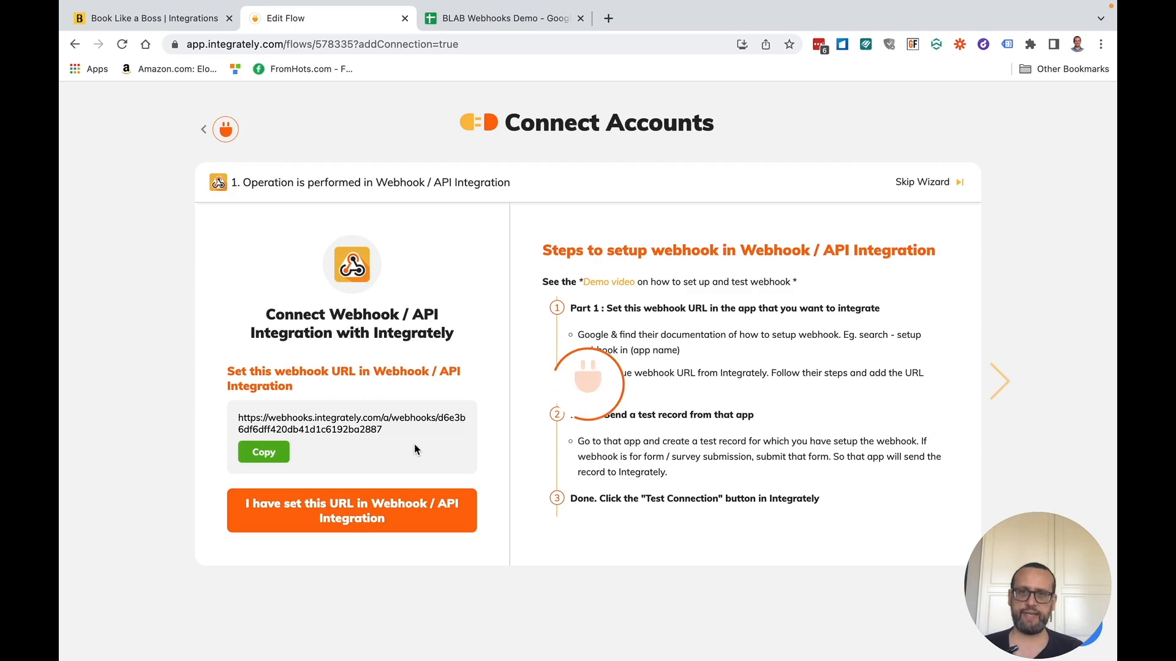
click(270, 456)
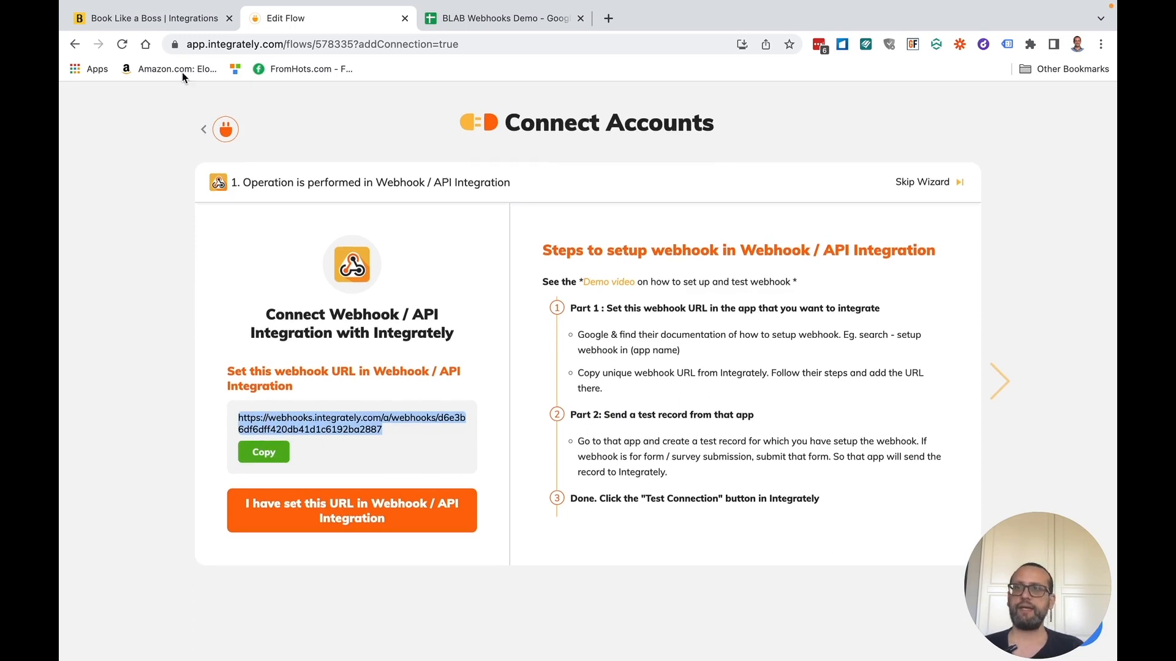
click(172, 18)
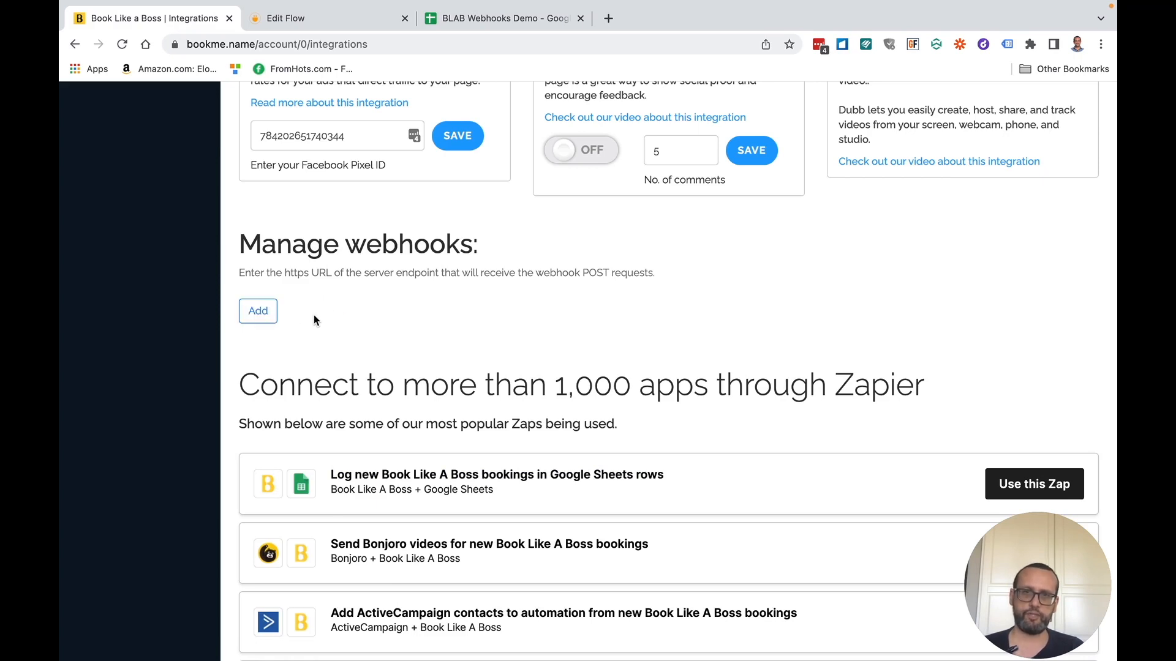
- Add a webhook entry and paste the copied Integrately URL into its URL field
click(270, 320)
right_click(281, 309)
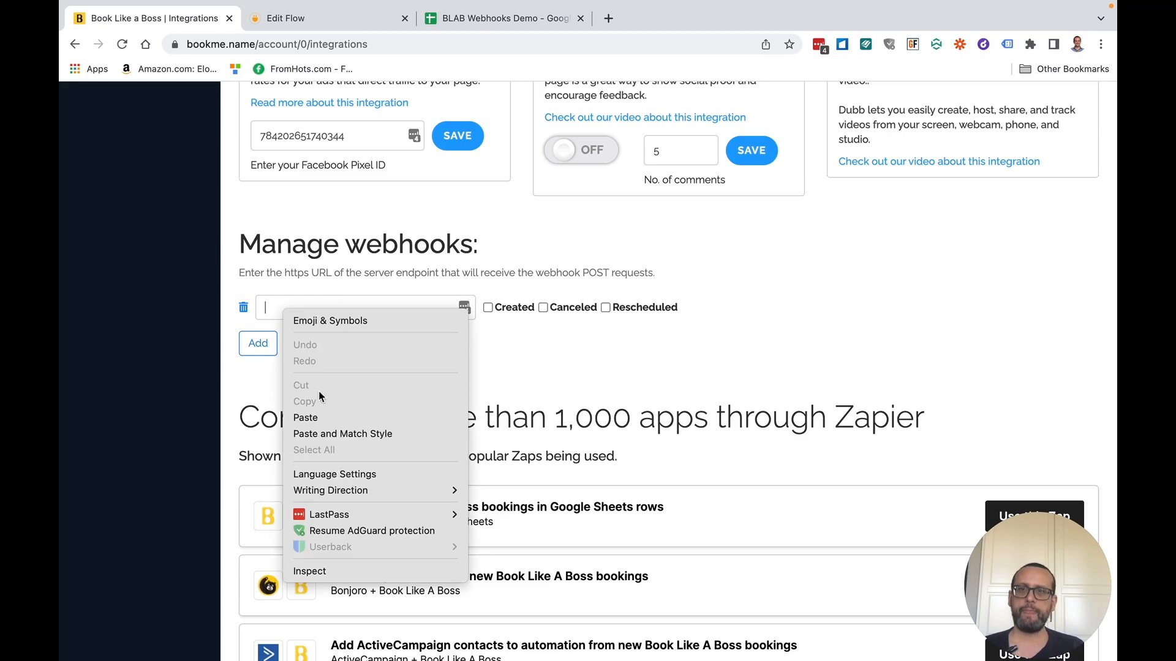
click(322, 418)
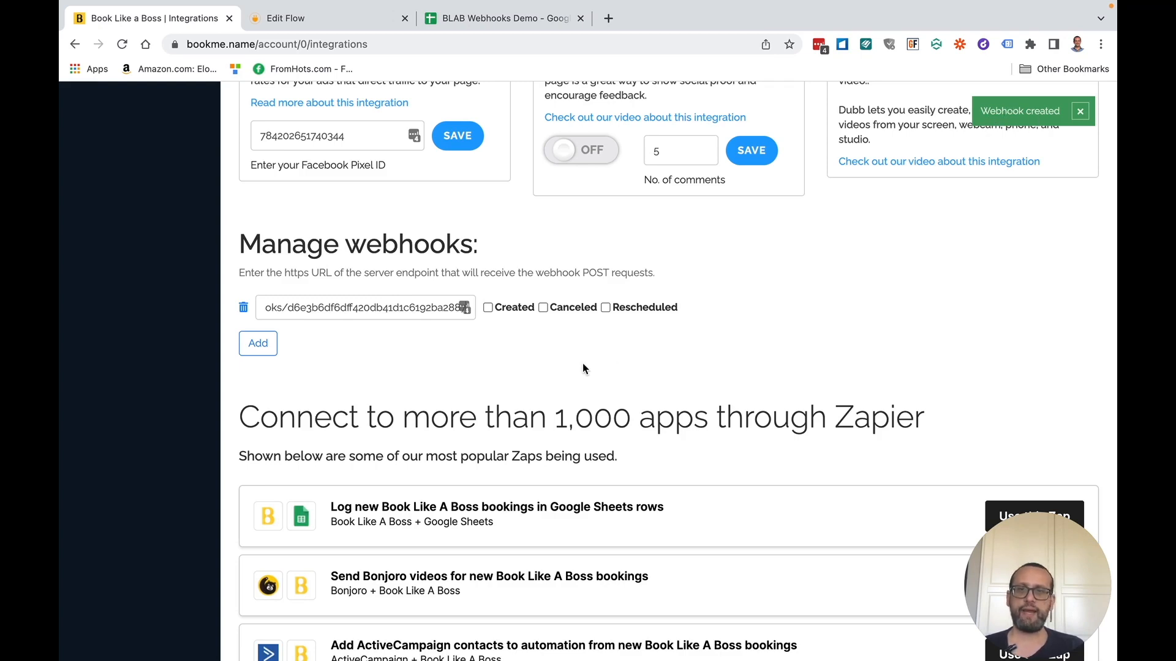
- Tick Created, Canceled and Rescheduled for the webhook, then go to Products & Services
click(488, 308)
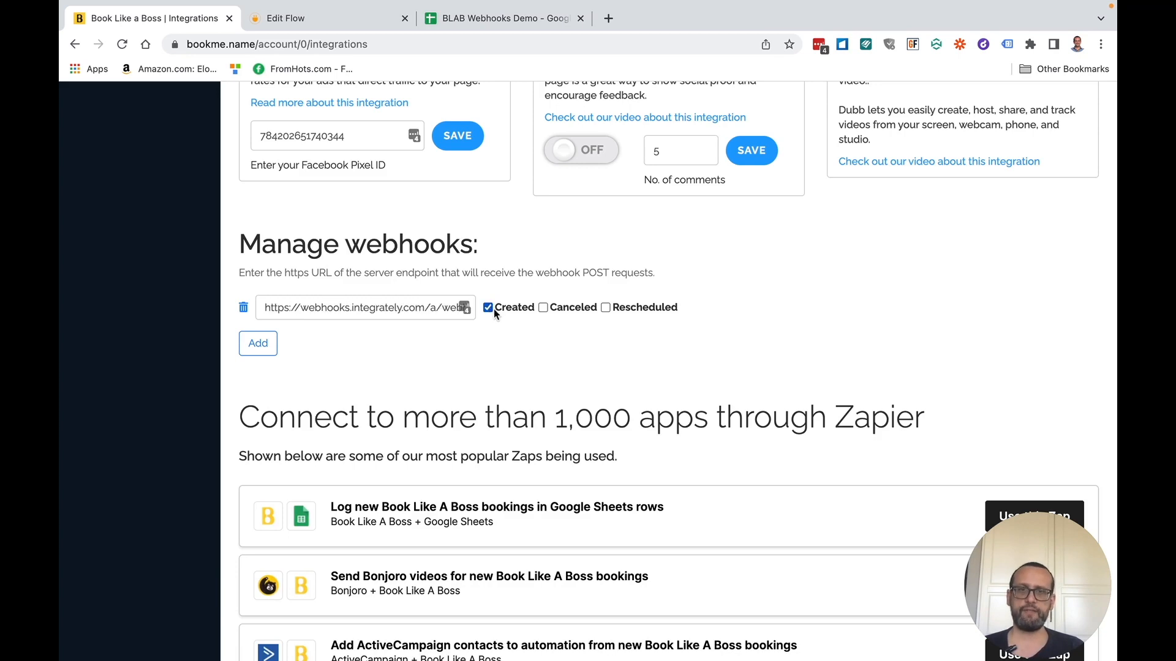
click(542, 308)
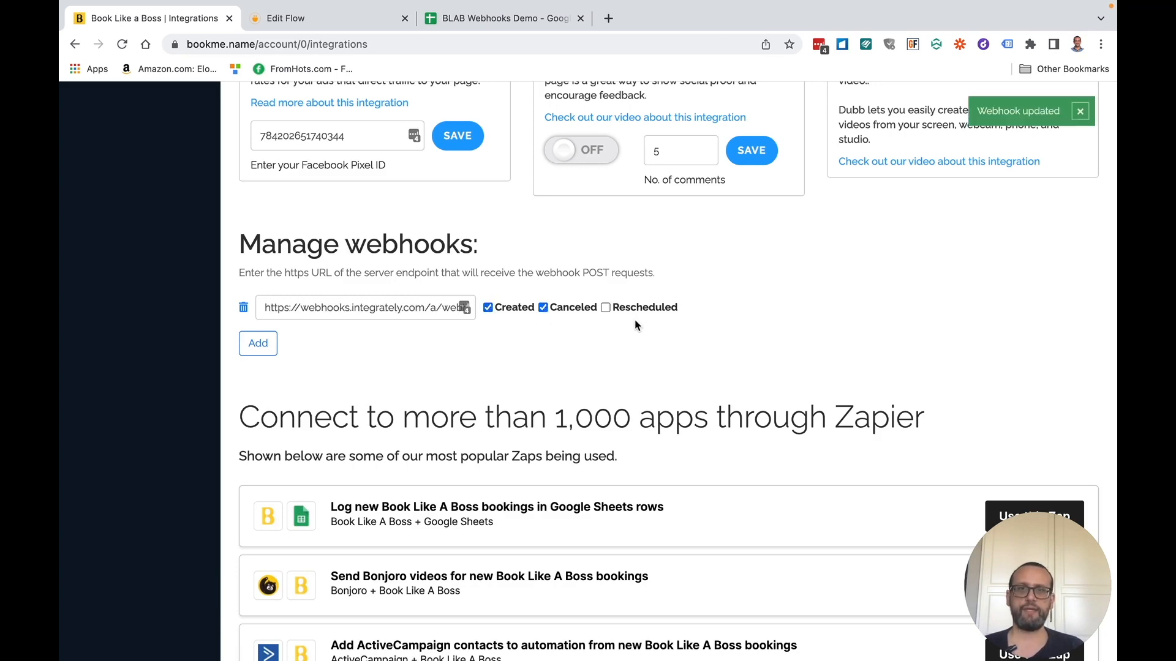
click(605, 307)
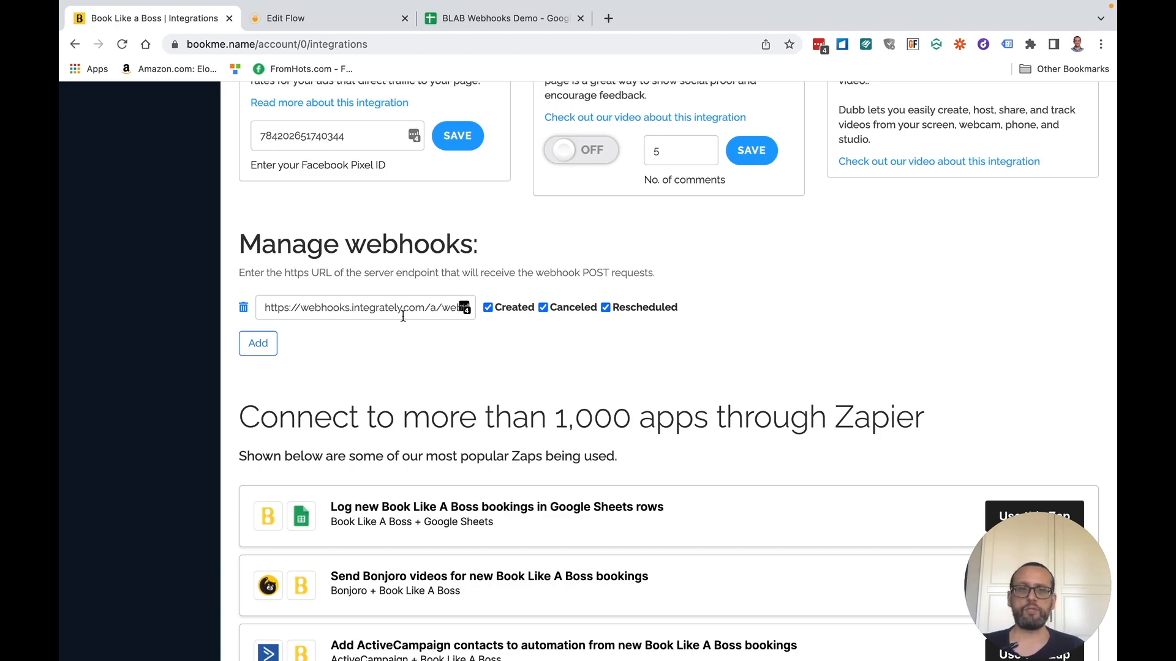
scroll(402, 316, up, 10)
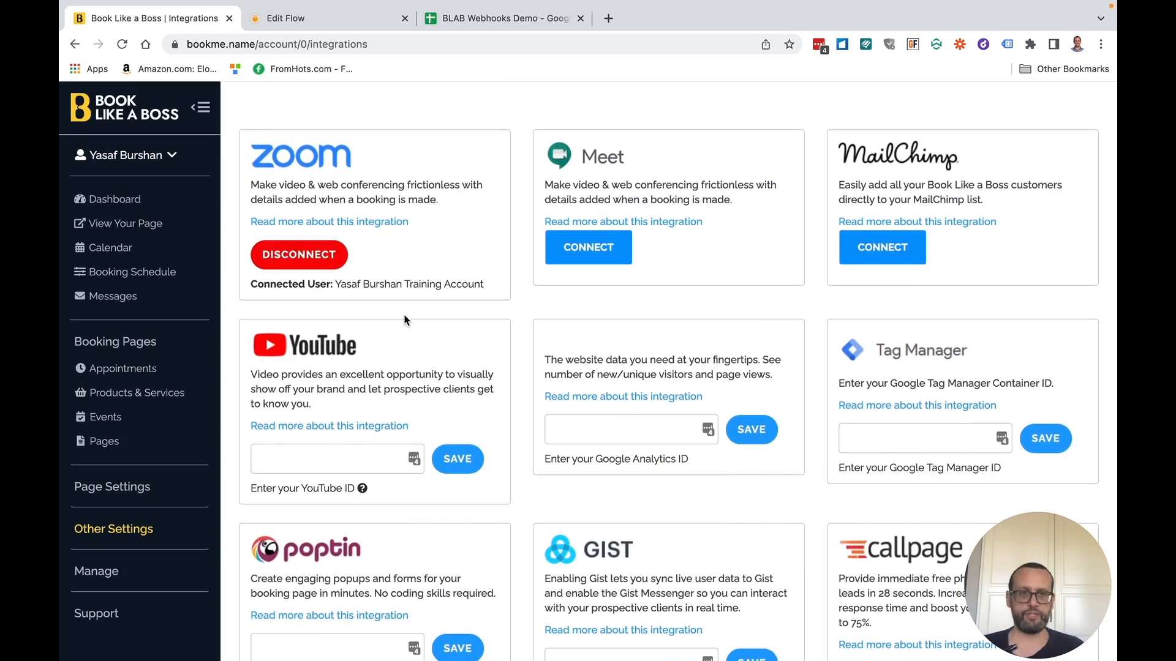
click(144, 393)
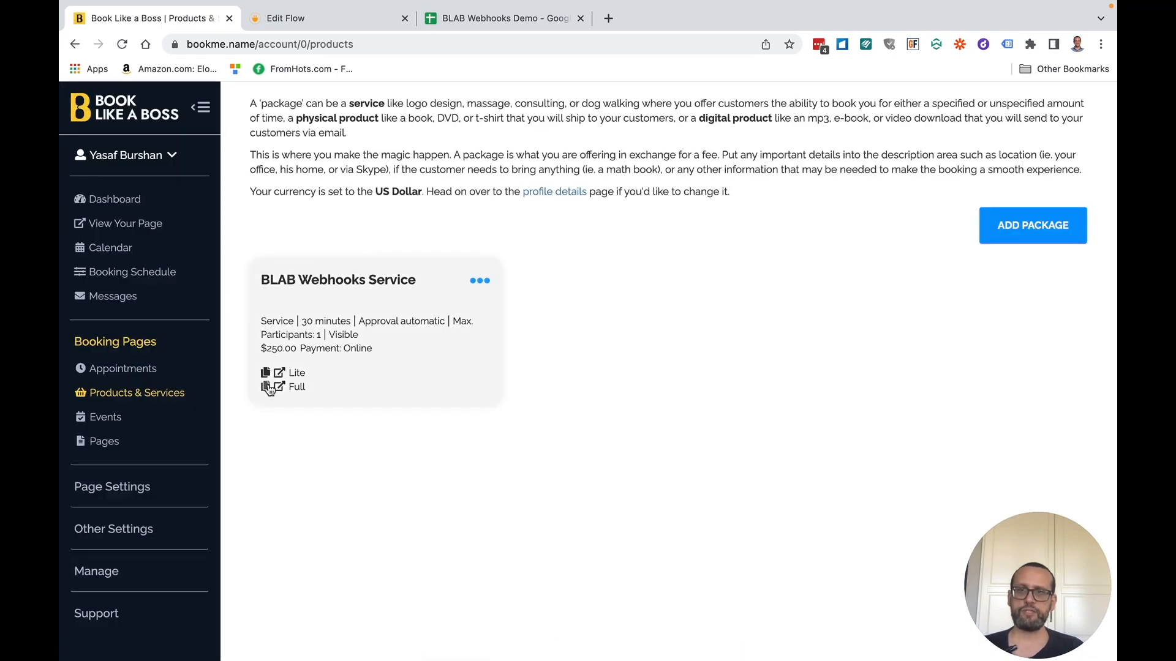
- Open the Lite booking page link on the BLAB Webhooks Service card
click(280, 377)
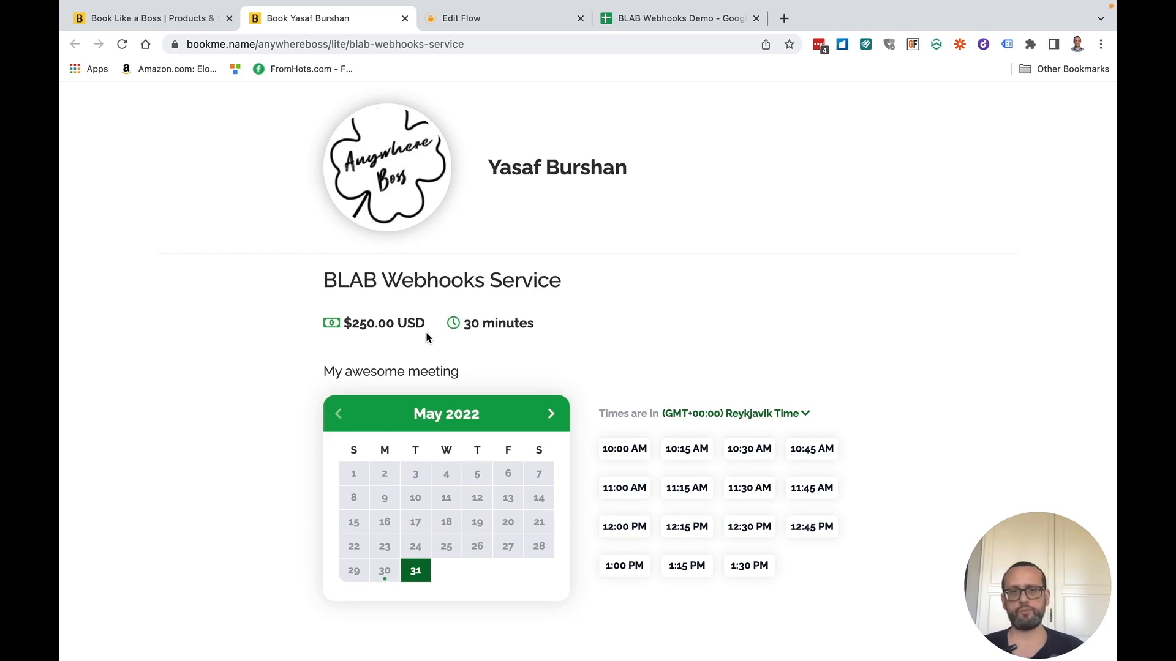
- Book the 10:00 AM slot on May 31, entering the customer's full name and e-mail address
click(520, 13)
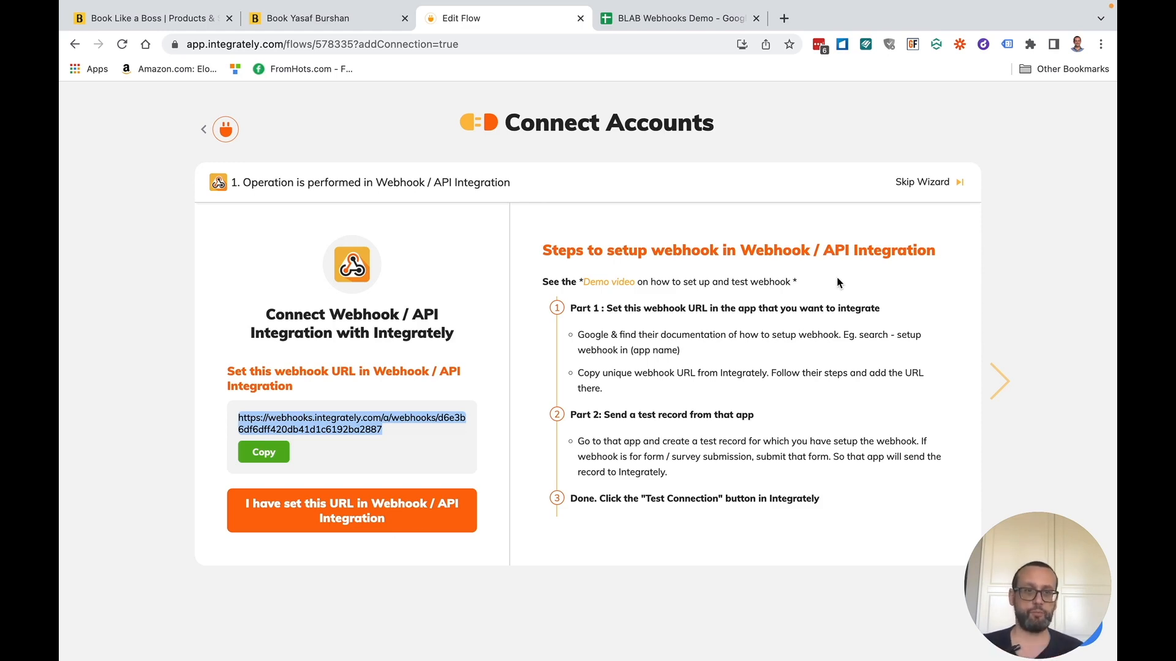
click(330, 18)
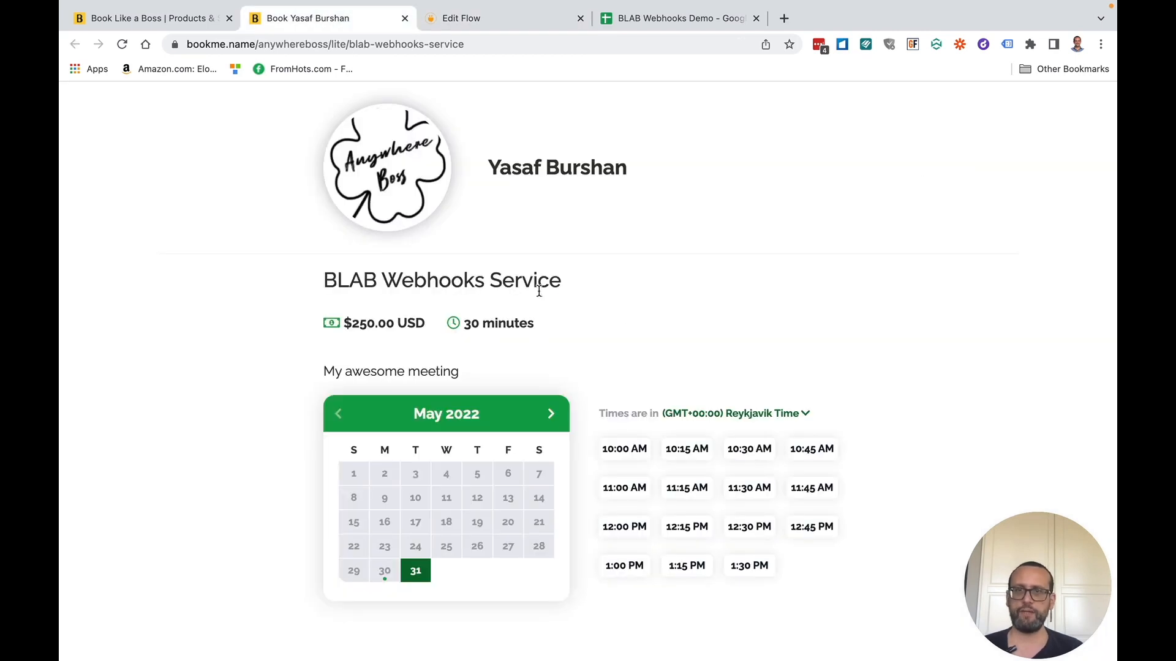
click(613, 452)
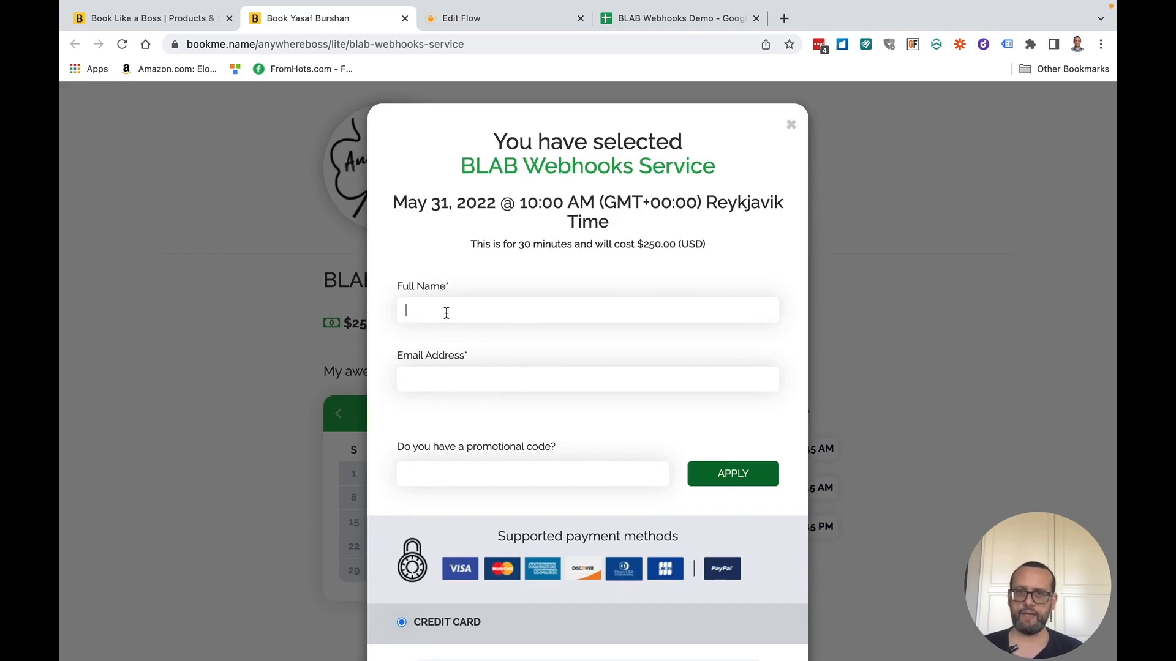
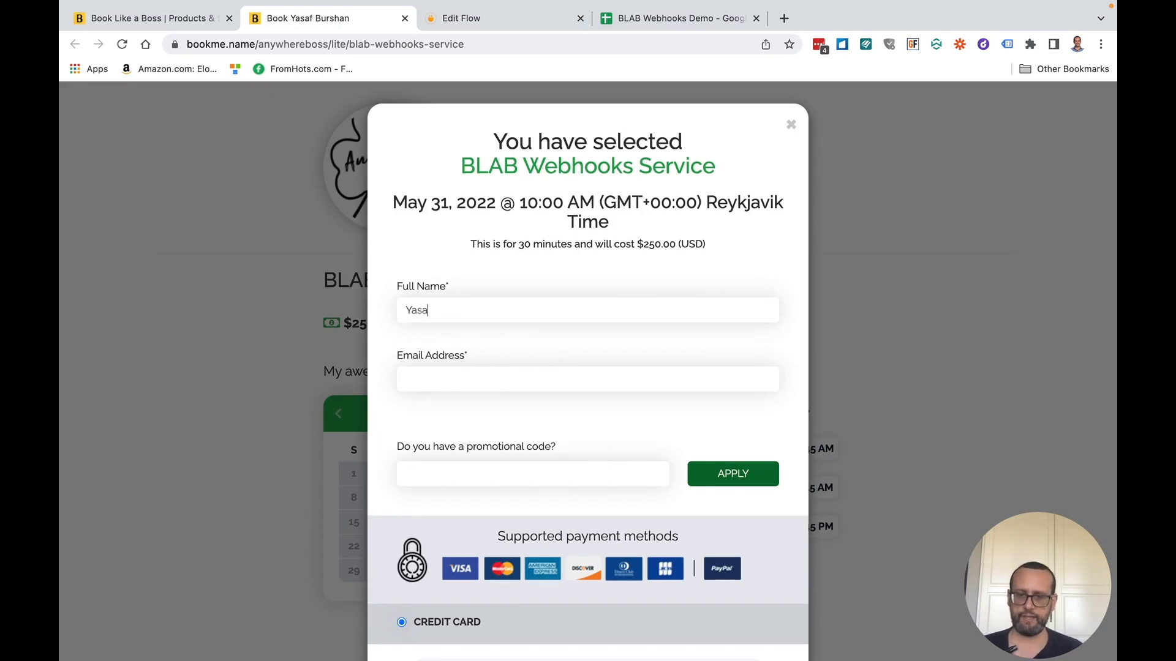
key(Tab)
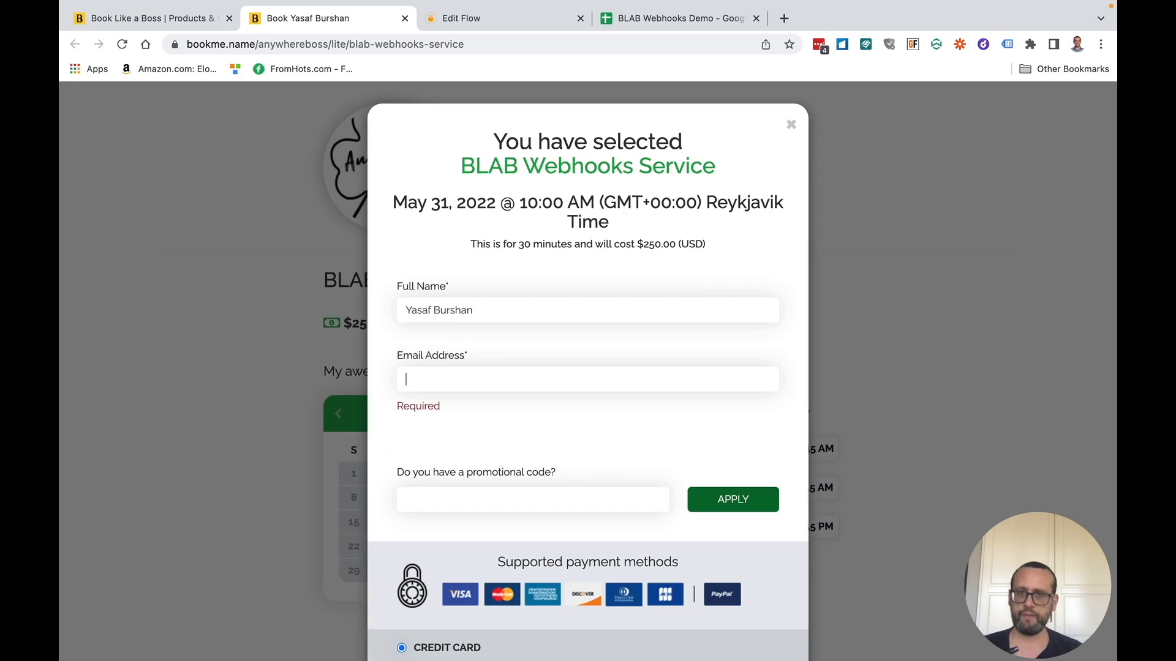
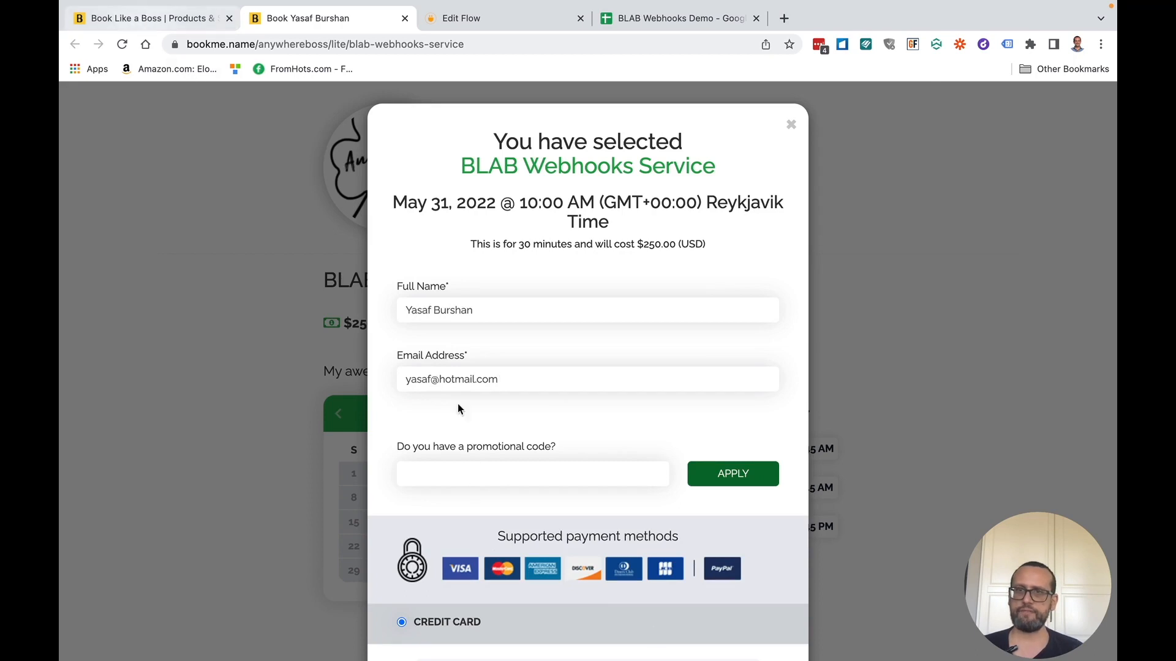
click(151, 24)
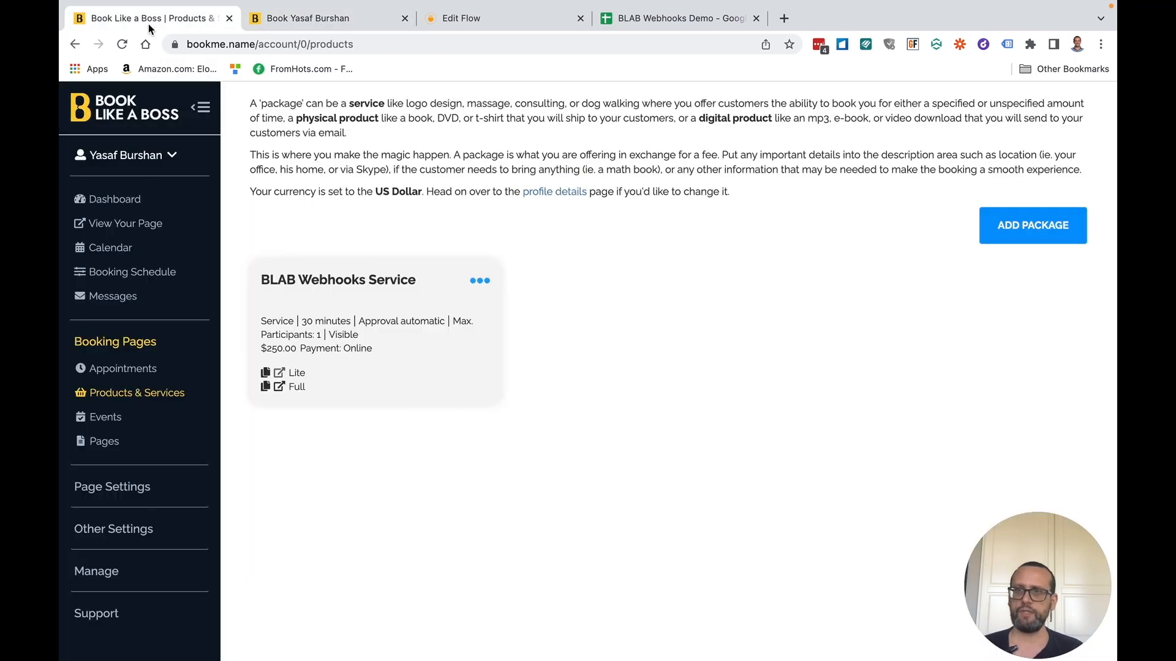
- Copy the Demo coupon's code from the Book Like a Boss coupons page
click(126, 532)
click(118, 510)
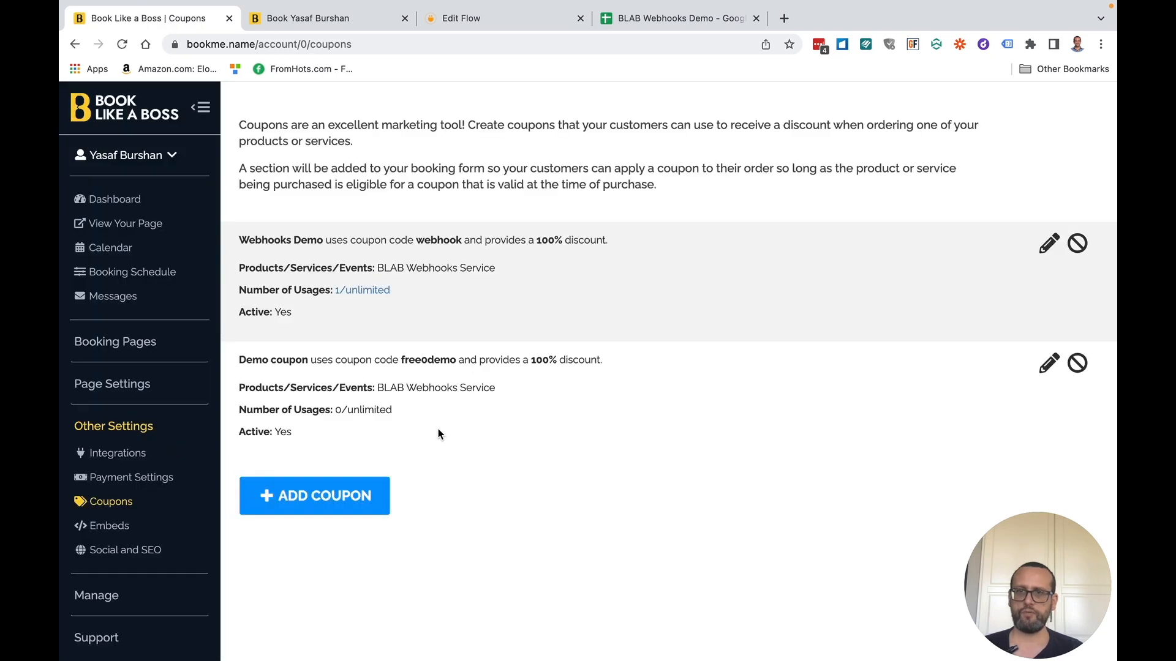
double_click(434, 359)
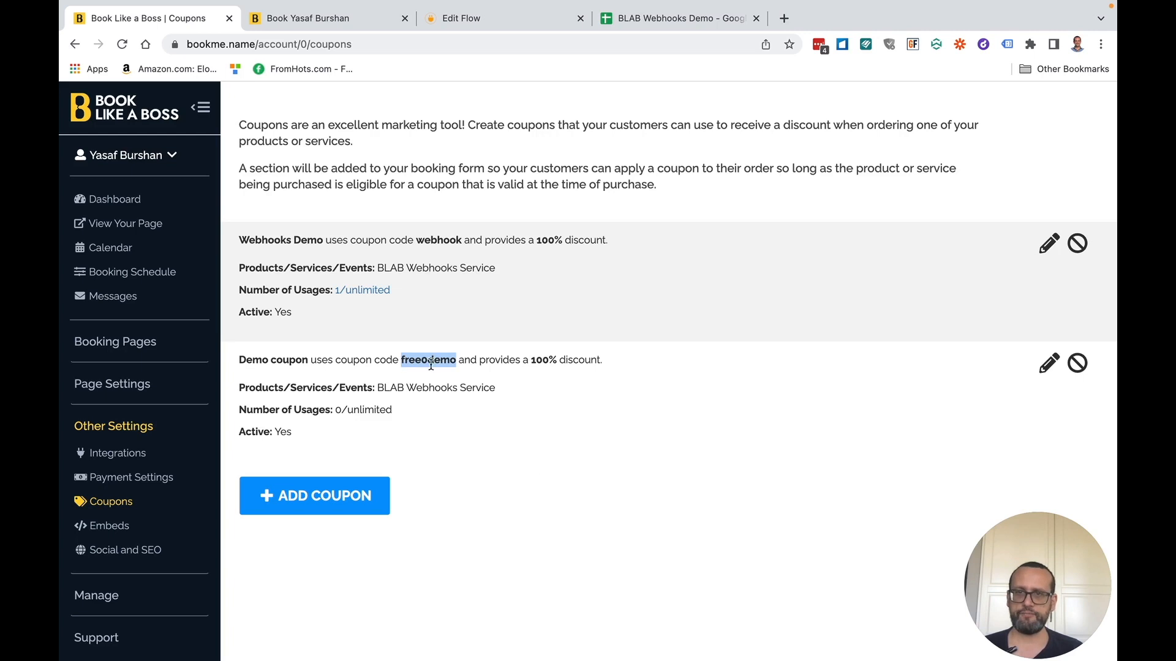
- Apply the copied coupon code to the booking form, place the booking, and dismiss the confirmation
click(308, 17)
click(506, 463)
key(ctrl+v)
click(726, 475)
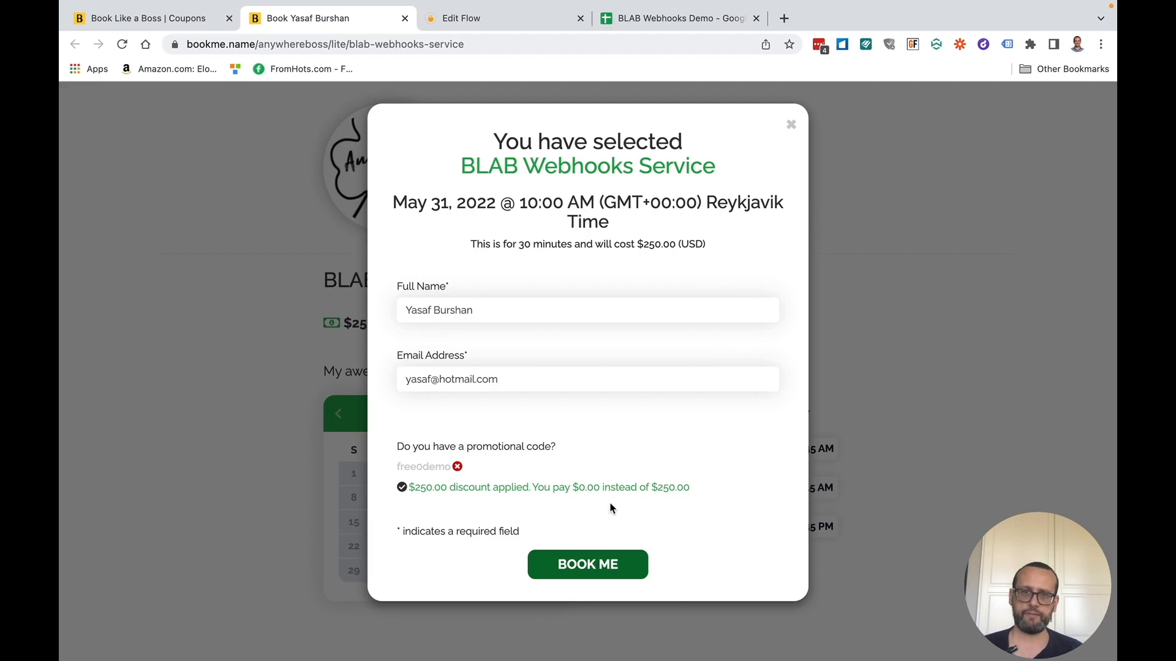
click(601, 577)
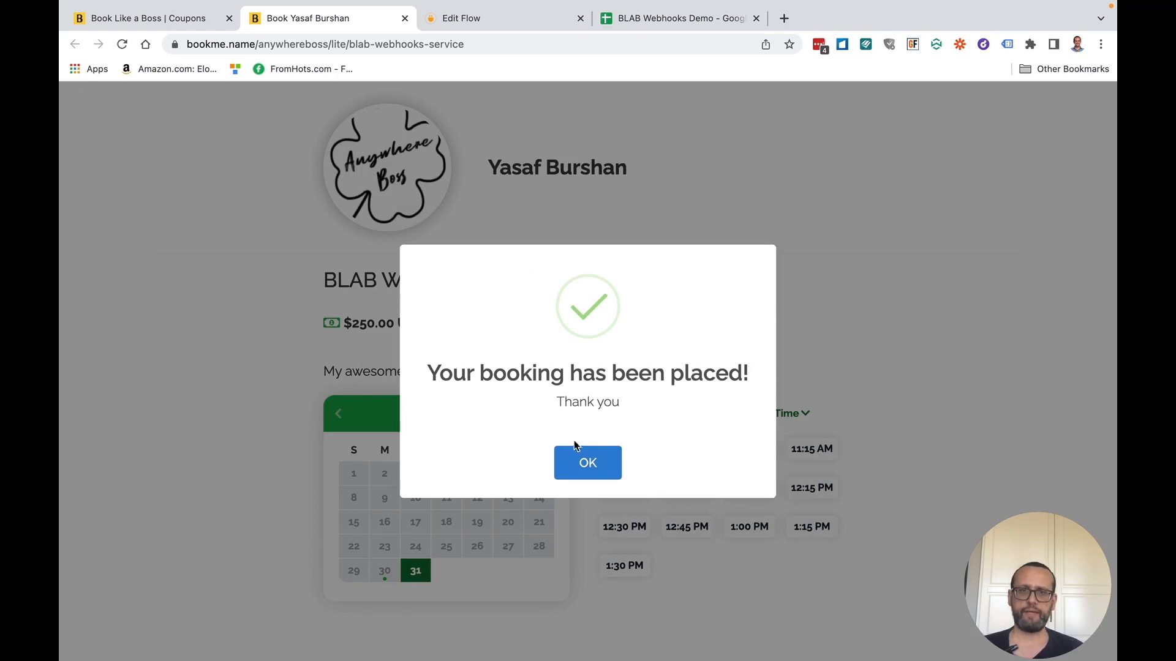
click(601, 467)
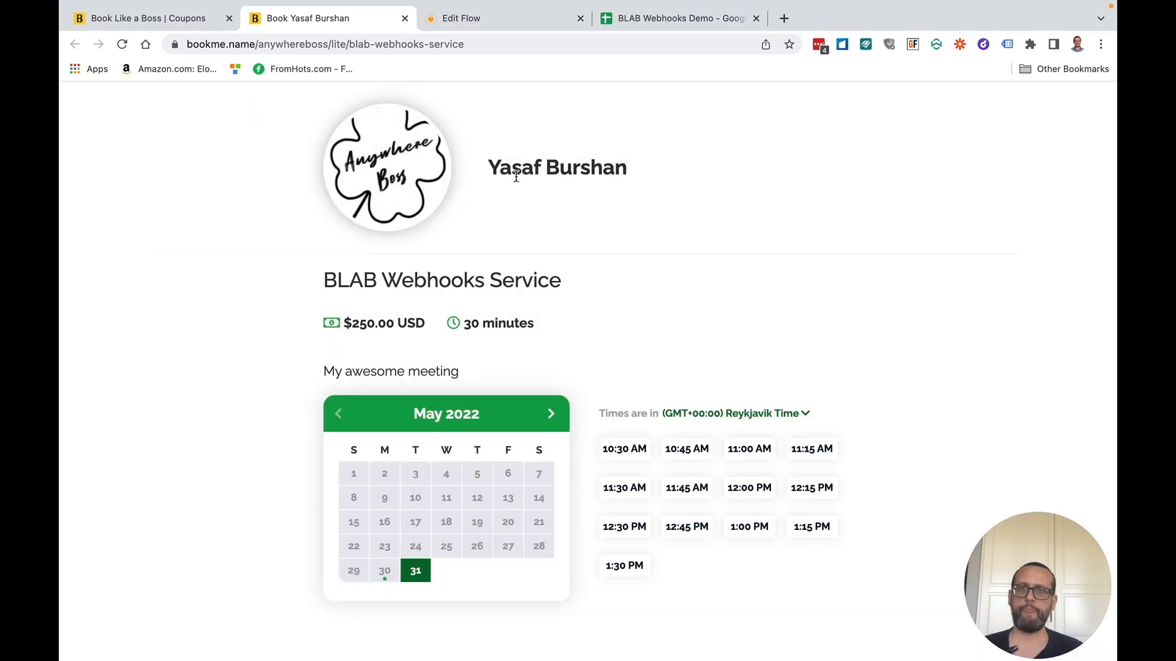
- Confirm the webhook URL is set, check the booking was received, and view the booking_created test record
click(482, 28)
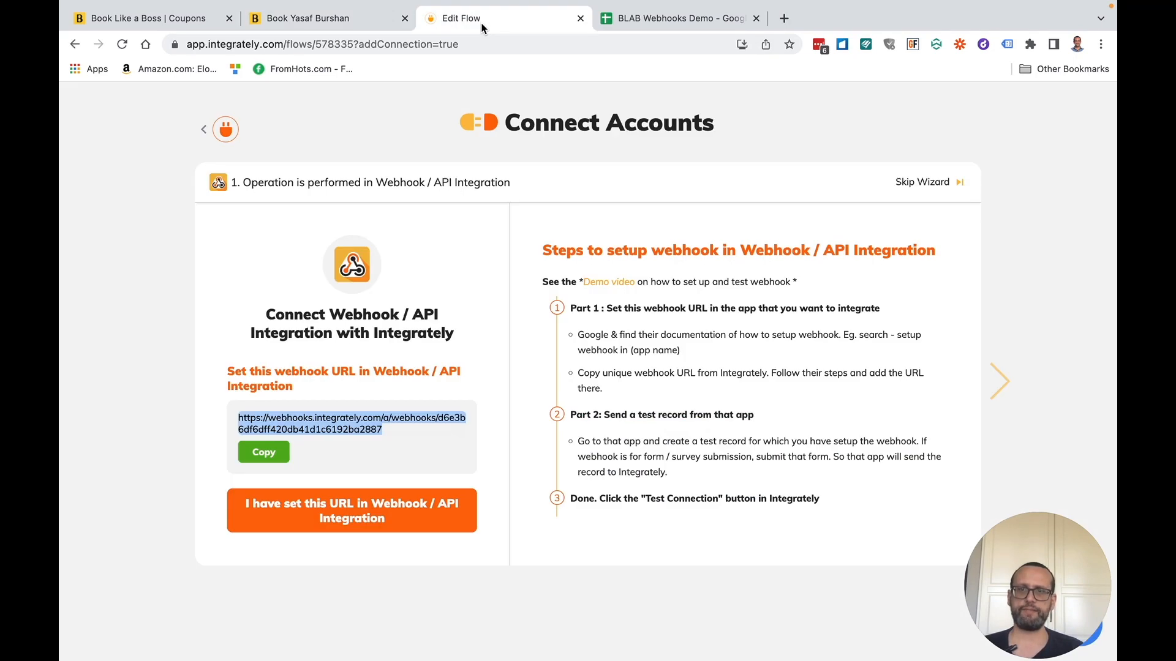
click(358, 514)
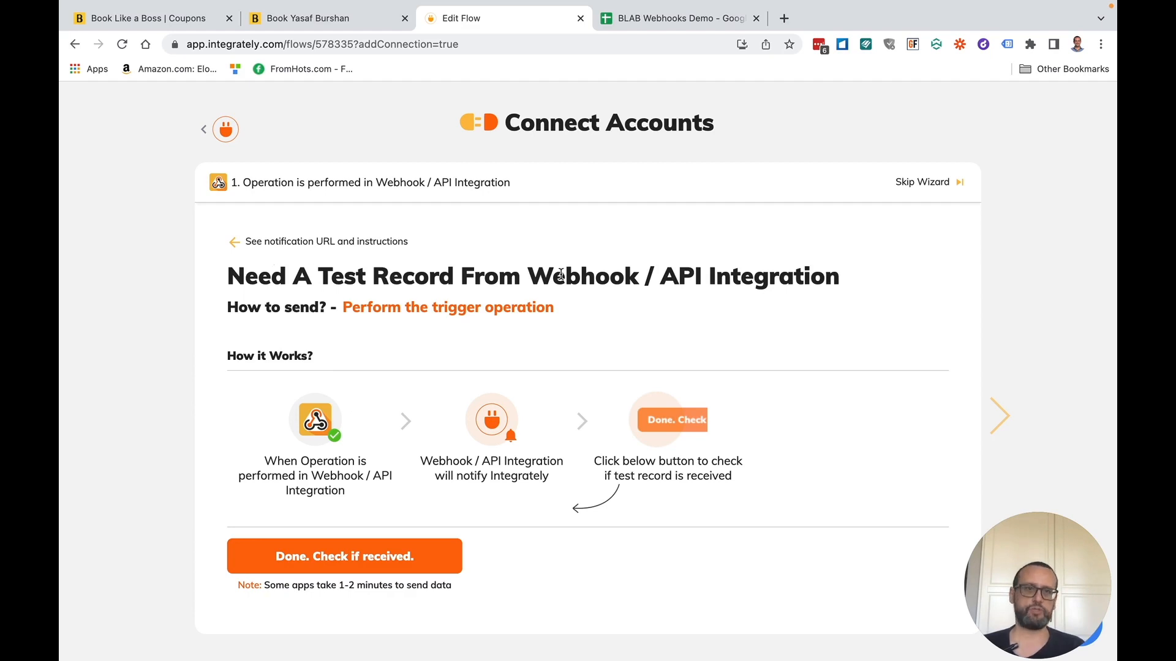
click(334, 559)
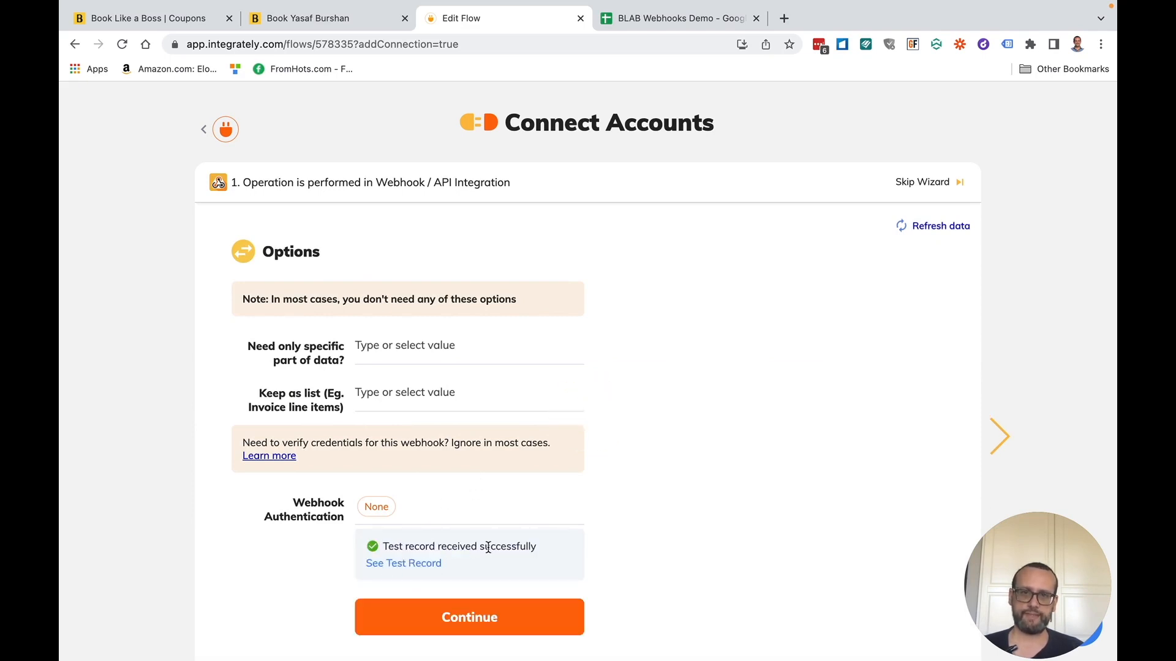
click(422, 568)
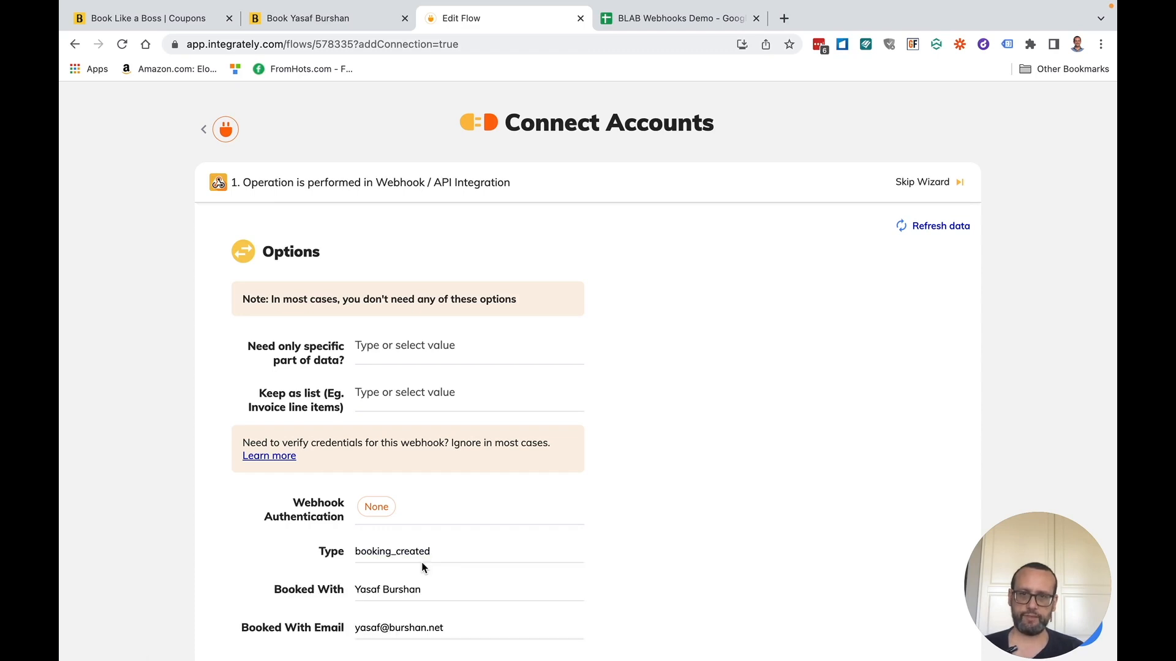
- Scroll through the test record fields, inspecting the Booked With first name and the coupon code value
scroll(577, 592, down, 3)
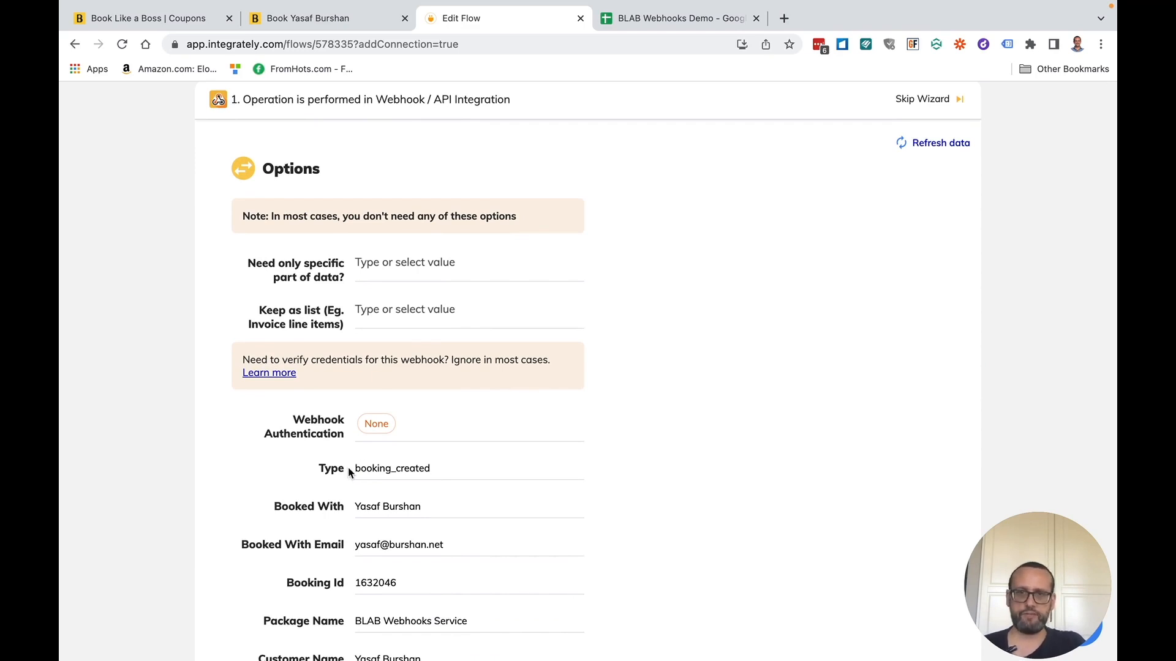
scroll(297, 513, down, 2)
scroll(298, 513, down, 1)
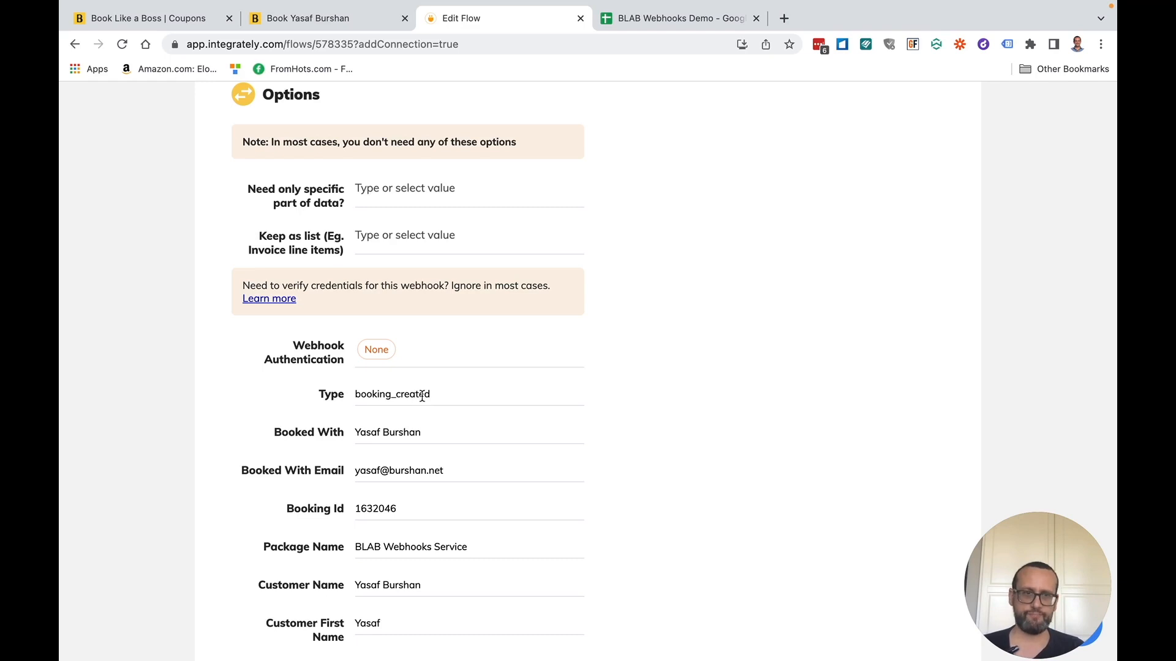
double_click(362, 431)
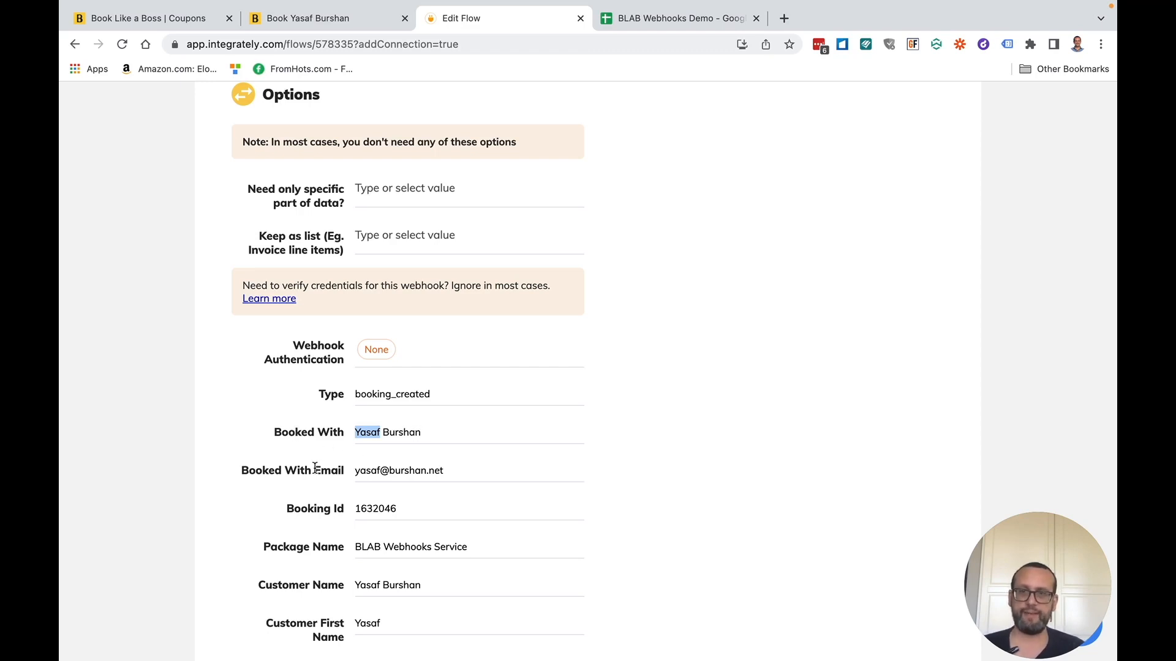
scroll(420, 473, down, 3)
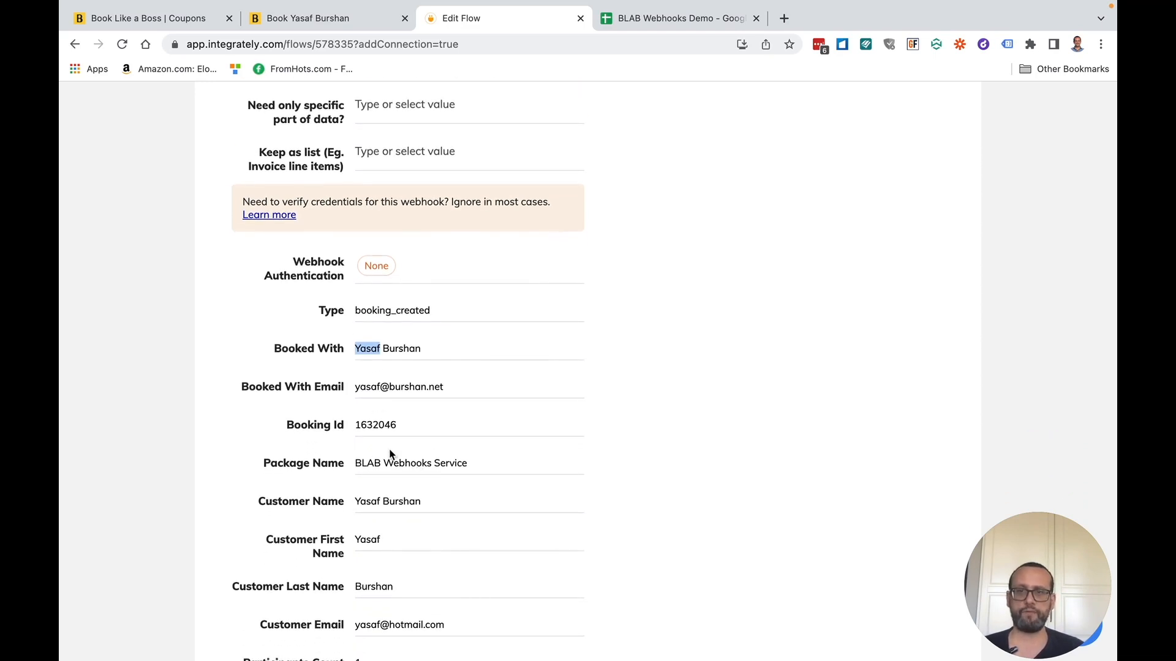
scroll(402, 492, down, 1)
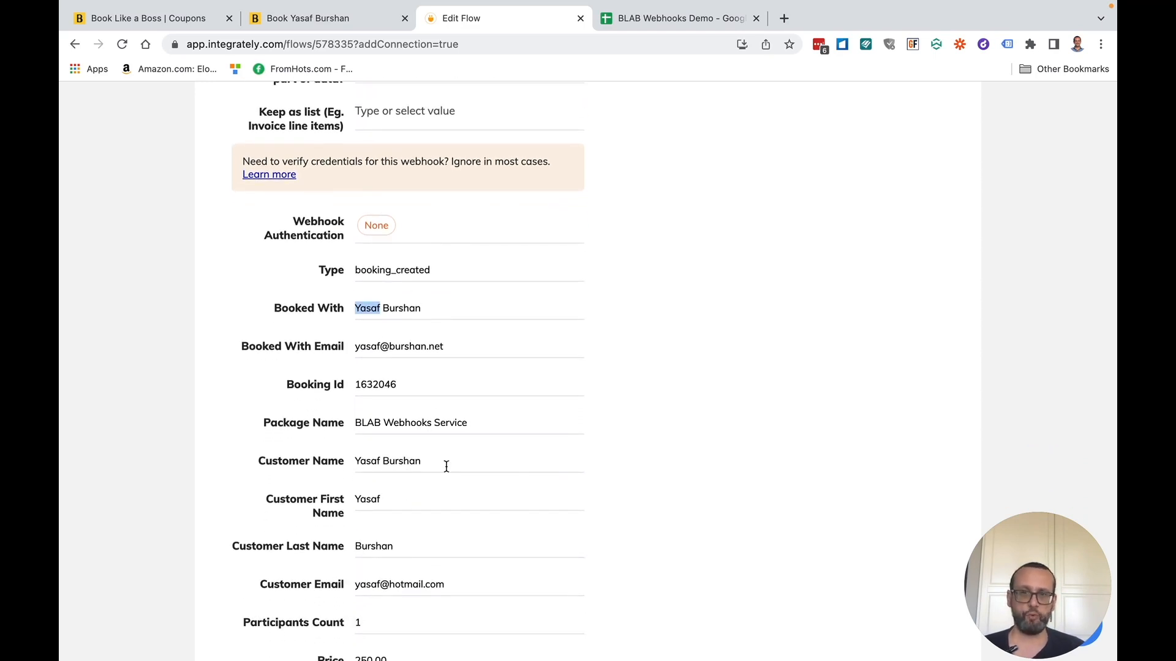
scroll(375, 536, down, 3)
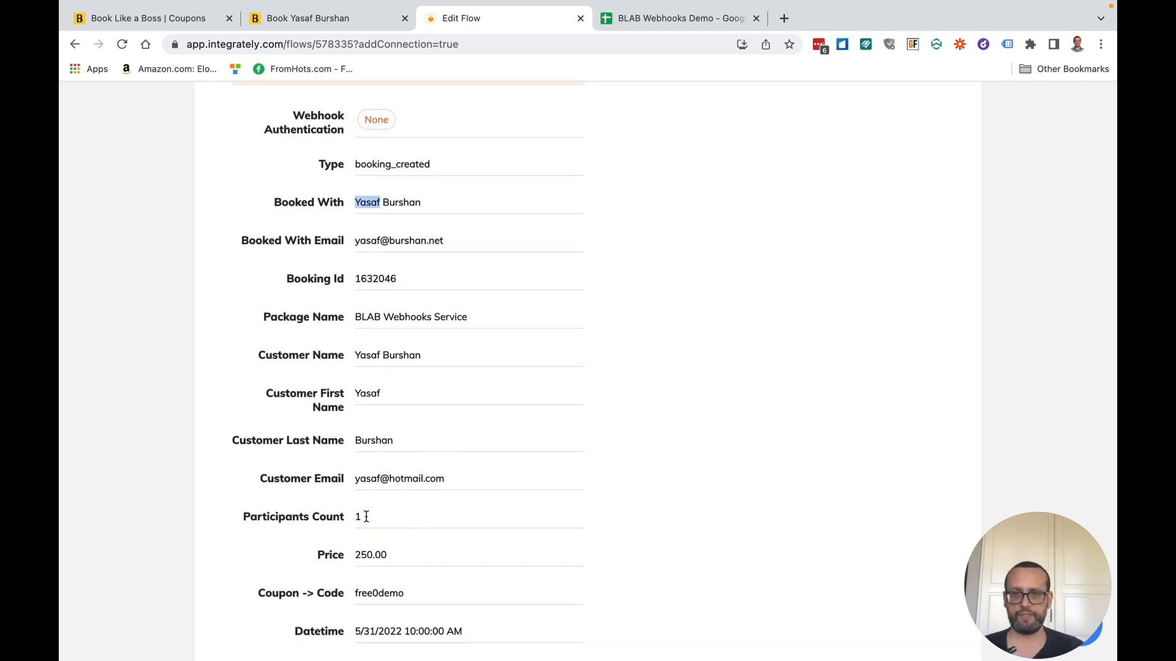
scroll(367, 517, down, 2)
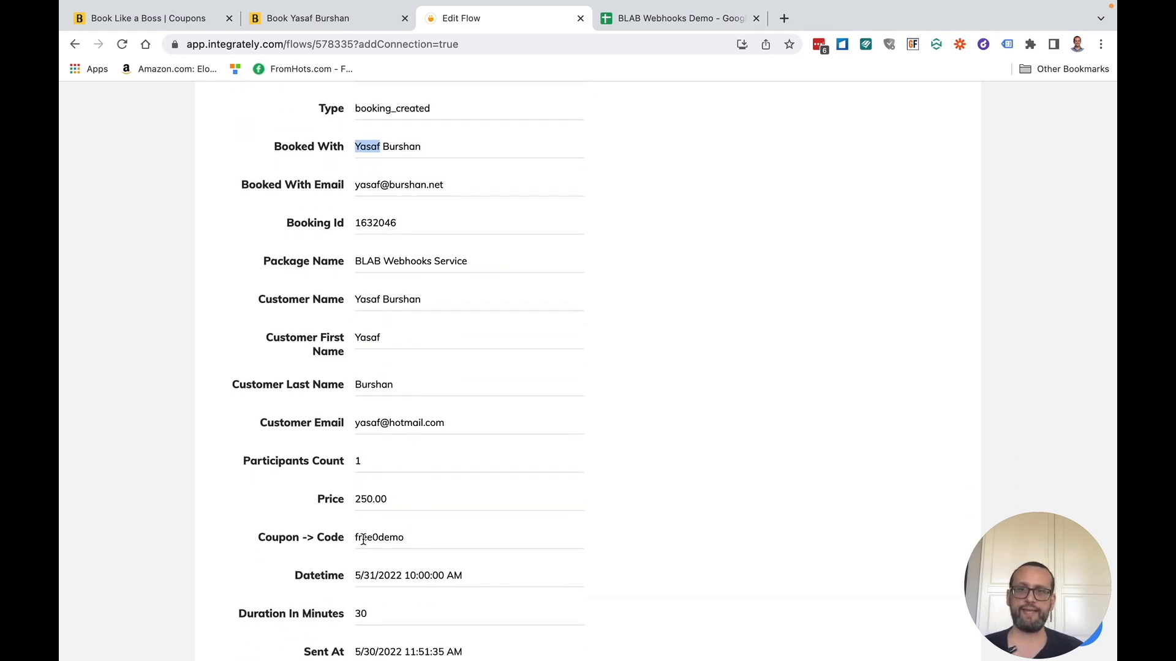
double_click(377, 538)
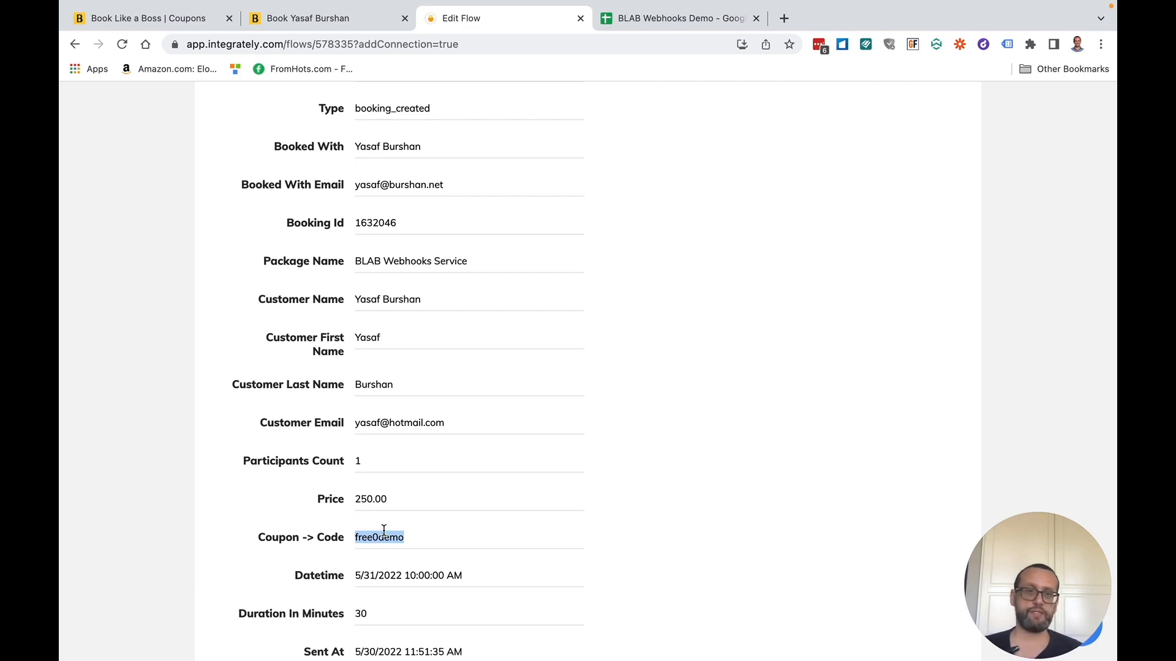
scroll(384, 530, down, 9)
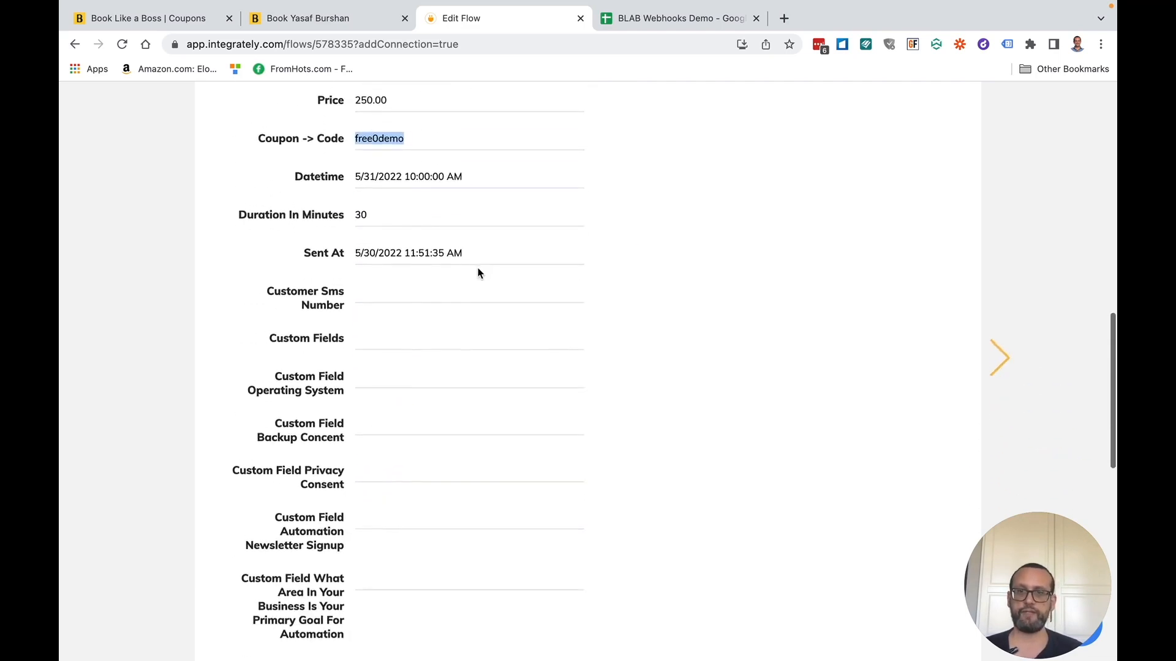
scroll(436, 432, up, 9)
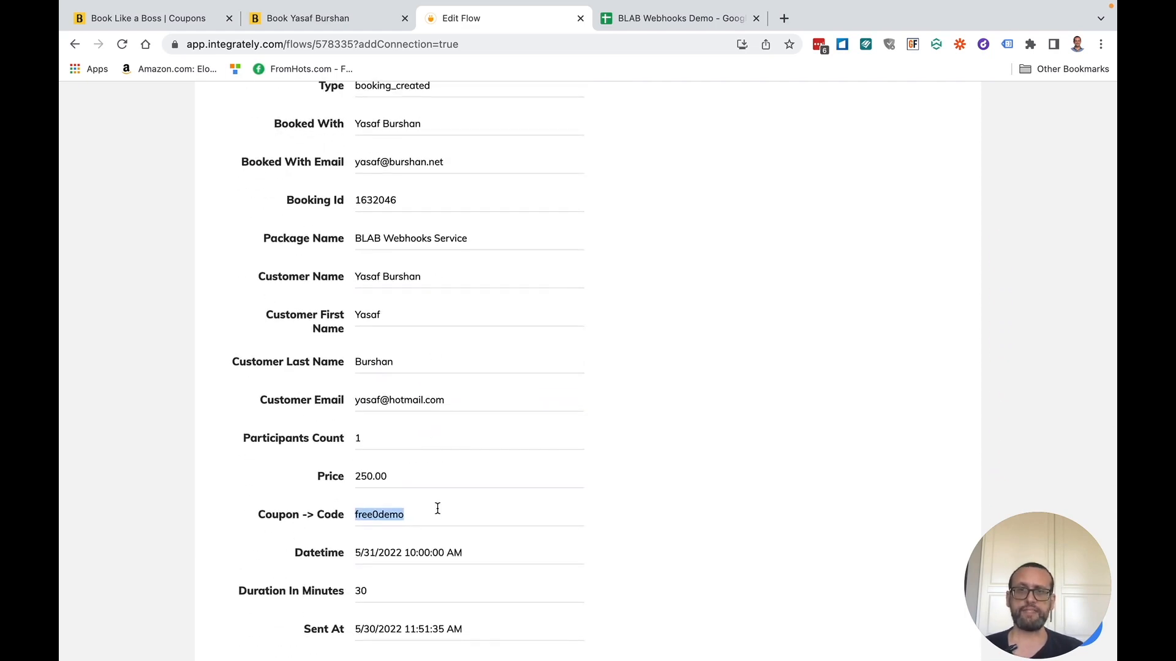
scroll(437, 510, up, 6)
scroll(436, 508, down, 15)
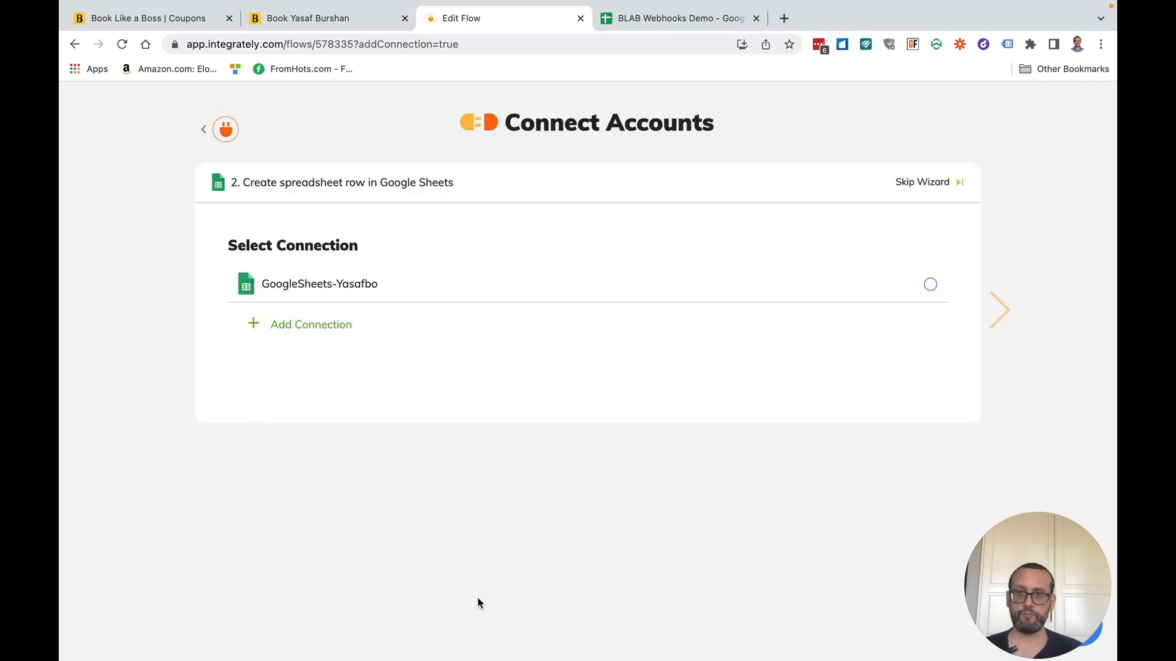
- Select the existing Google Sheets connection, reconnect it since it has expired, and continue to Google sign-in
click(299, 287)
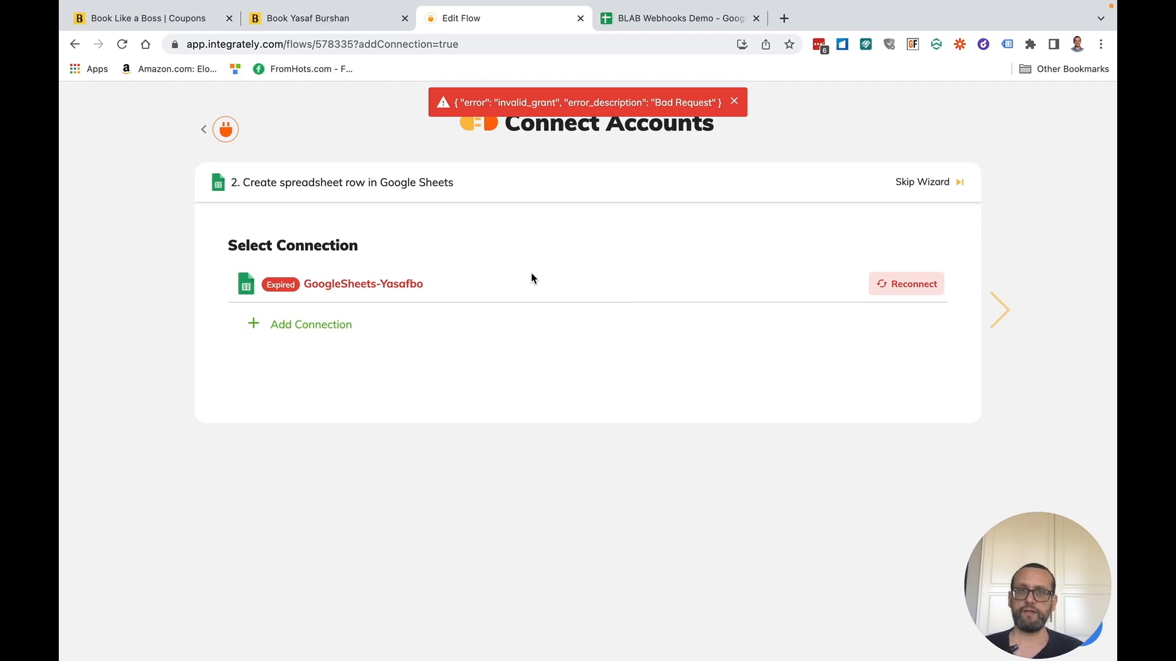
click(909, 283)
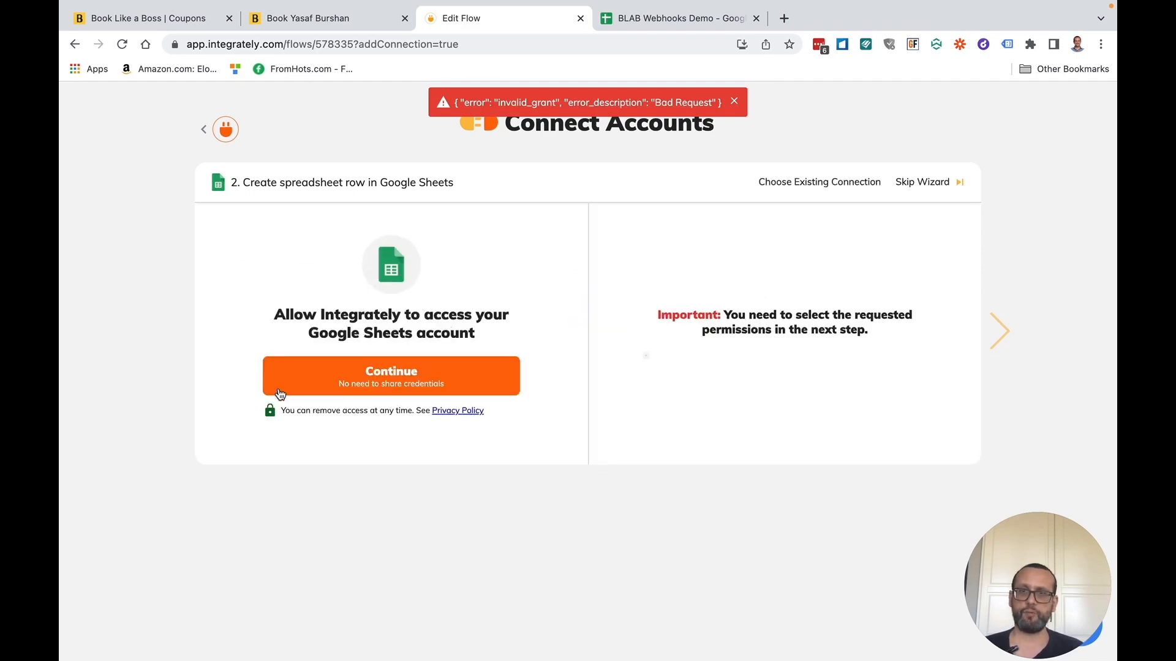
click(389, 422)
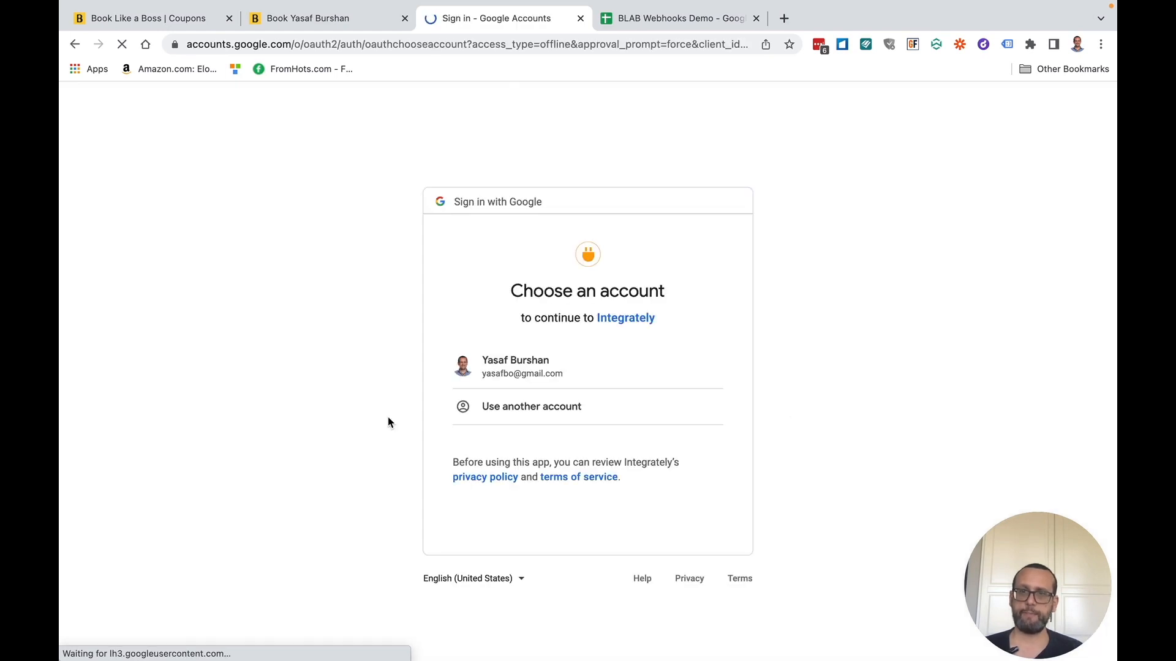
- Choose the Google account and allow all three Drive and Sheets permissions for Integrately
click(553, 363)
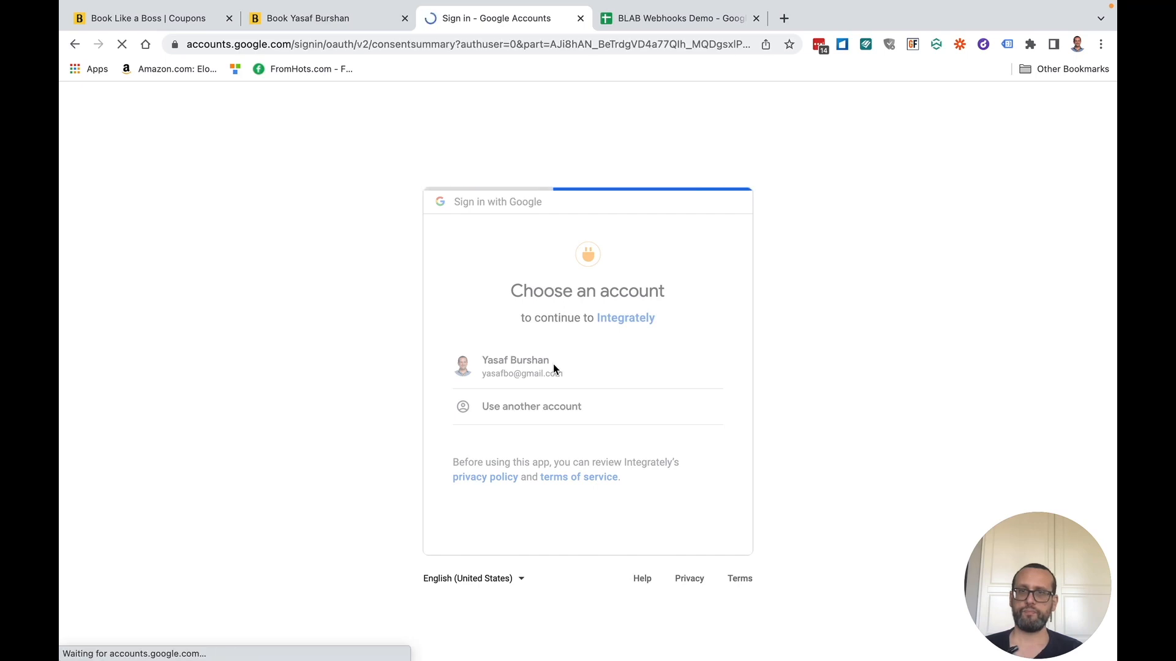
click(714, 348)
click(714, 411)
click(714, 474)
scroll(803, 485, down, 2)
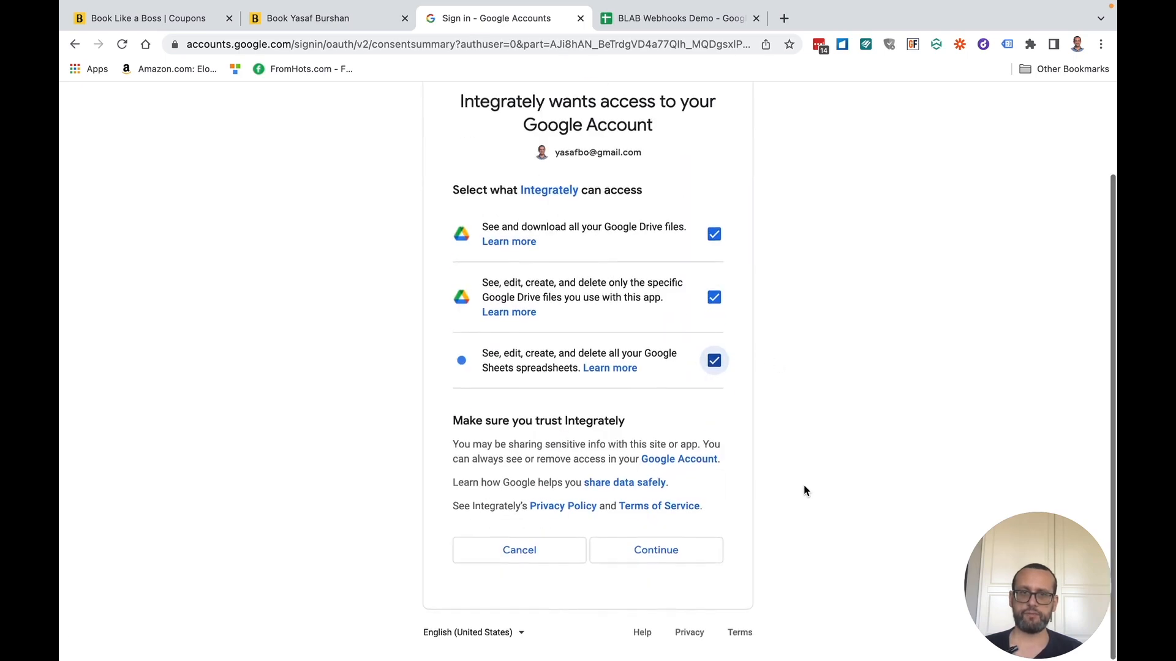
click(627, 557)
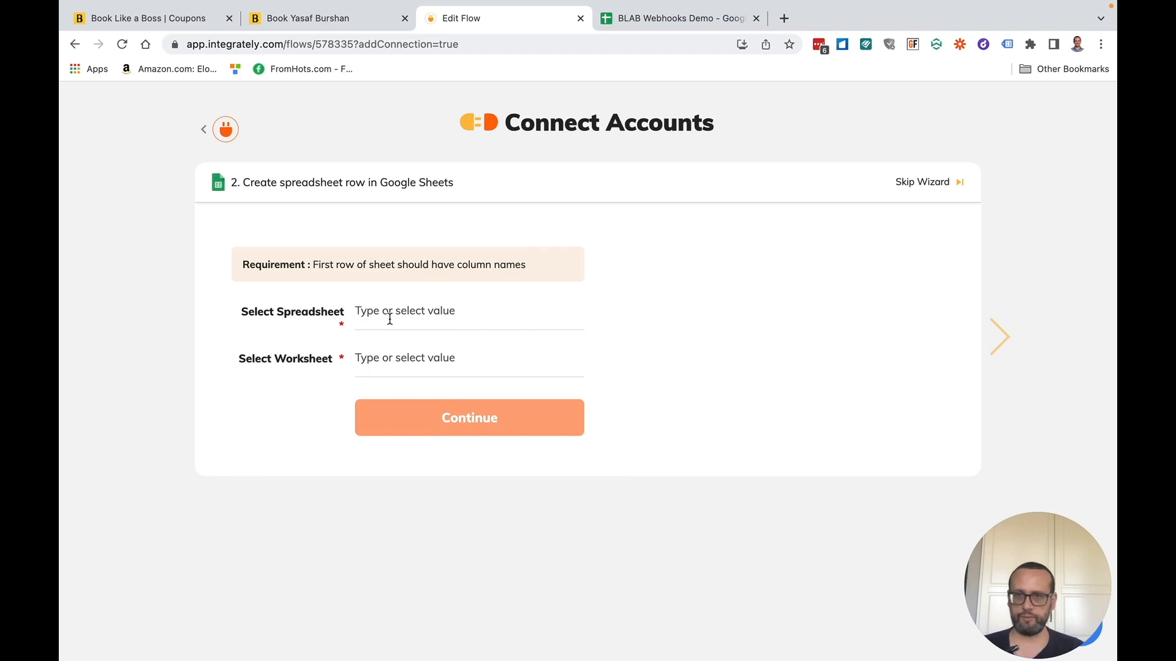
- Set the spreadsheet to BLAB Webhooks Demo and the worksheet to Sheet1
click(361, 310)
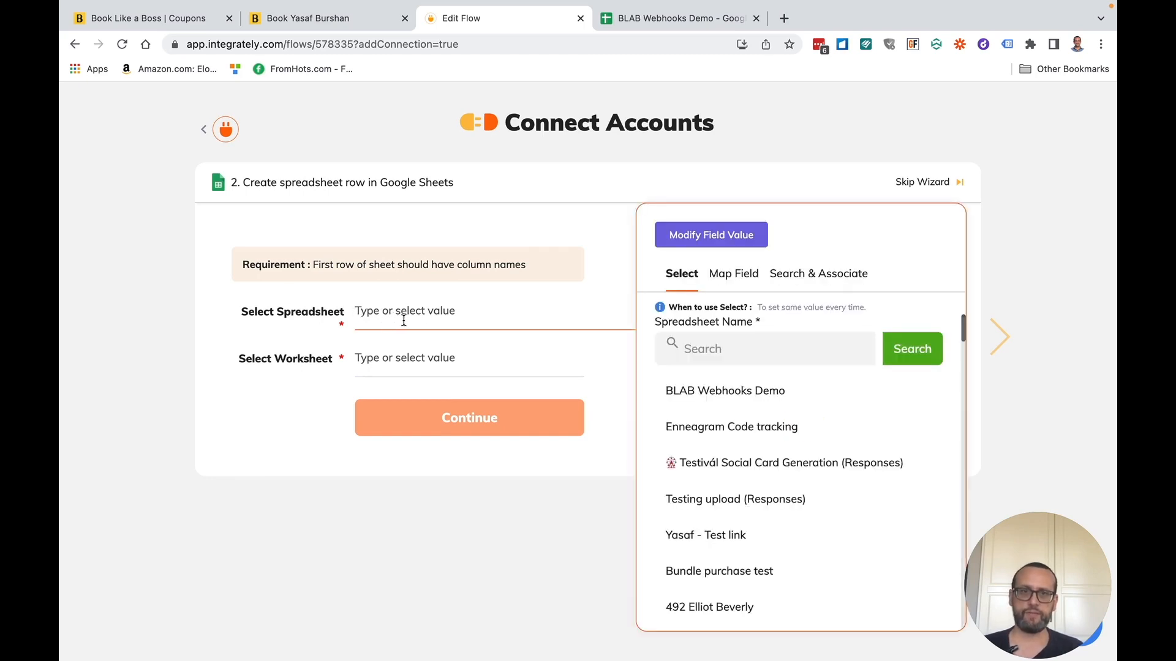
click(742, 396)
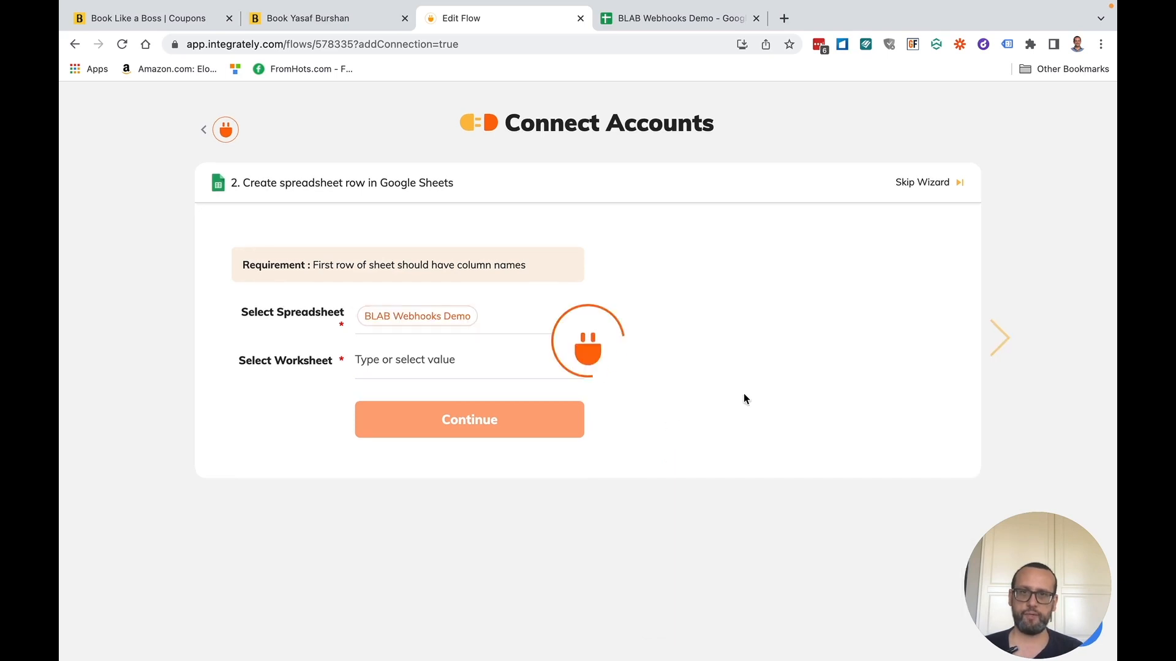
click(434, 360)
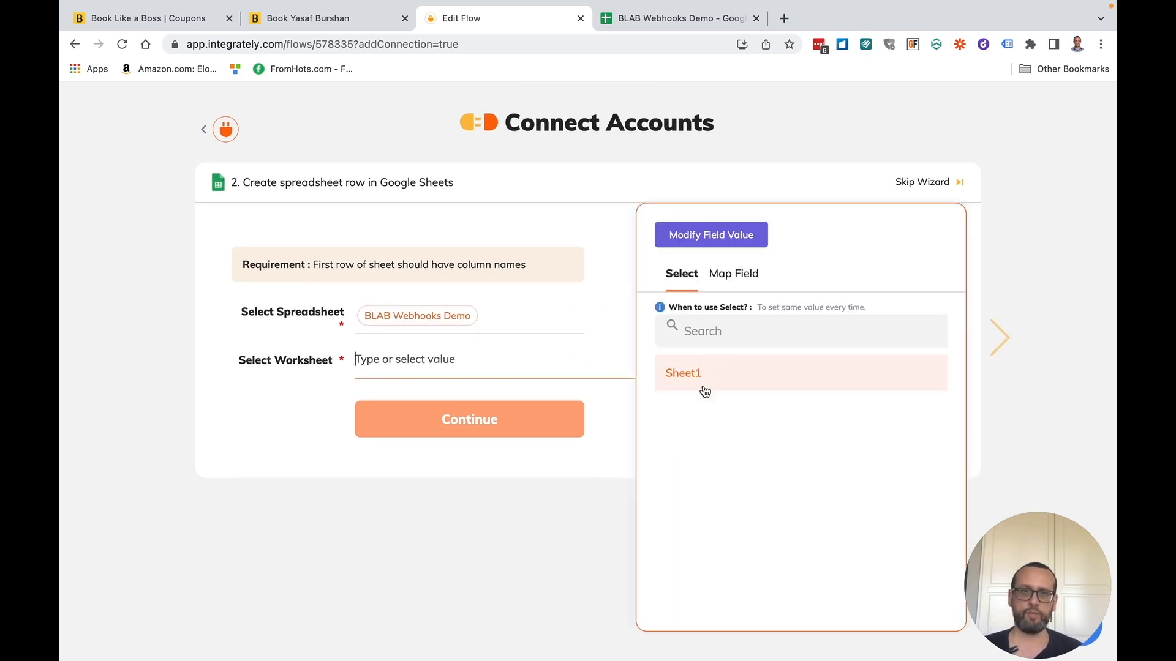
click(704, 384)
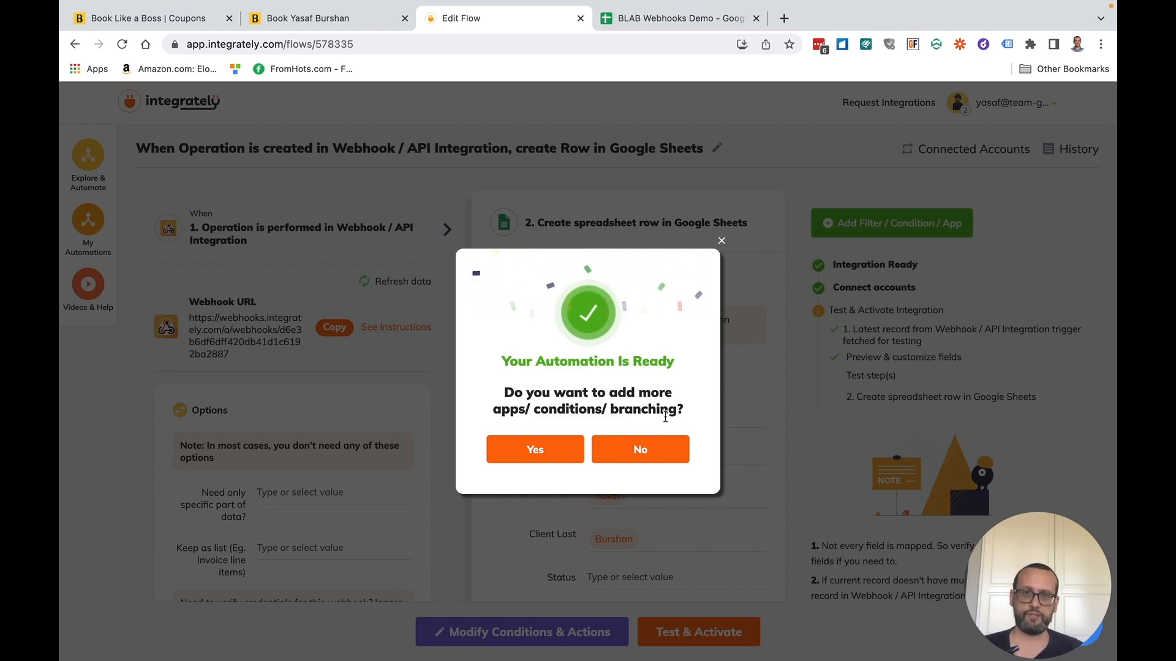
- Map the webhook's Booking Id into the Order # field
click(552, 453)
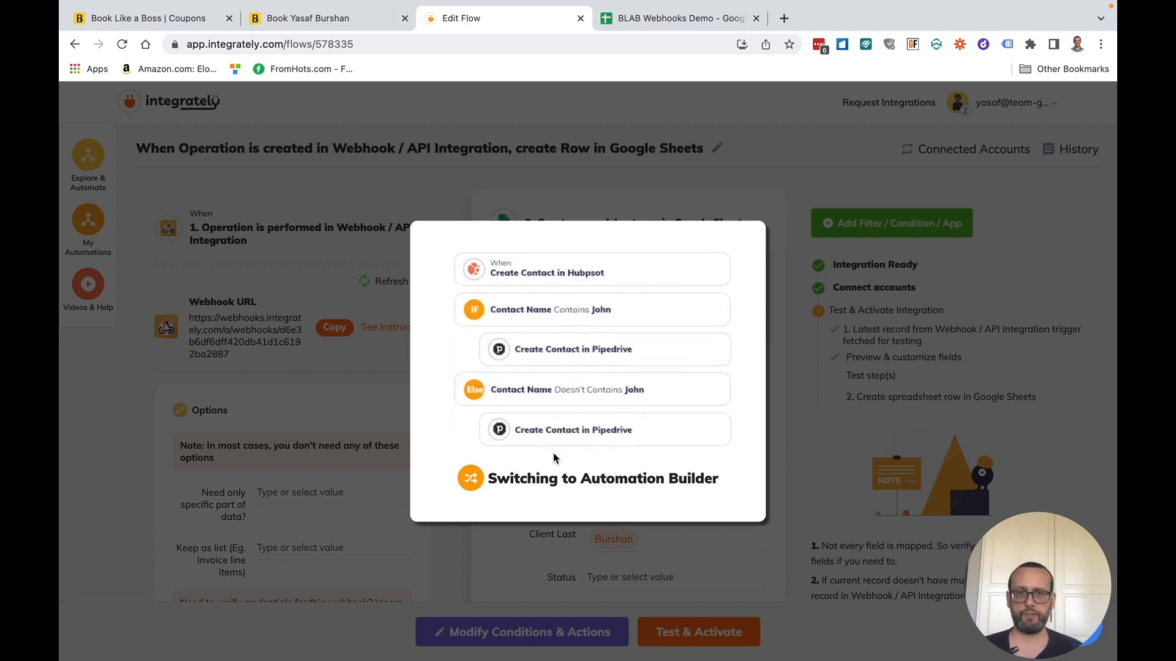
scroll(556, 452, down, 1)
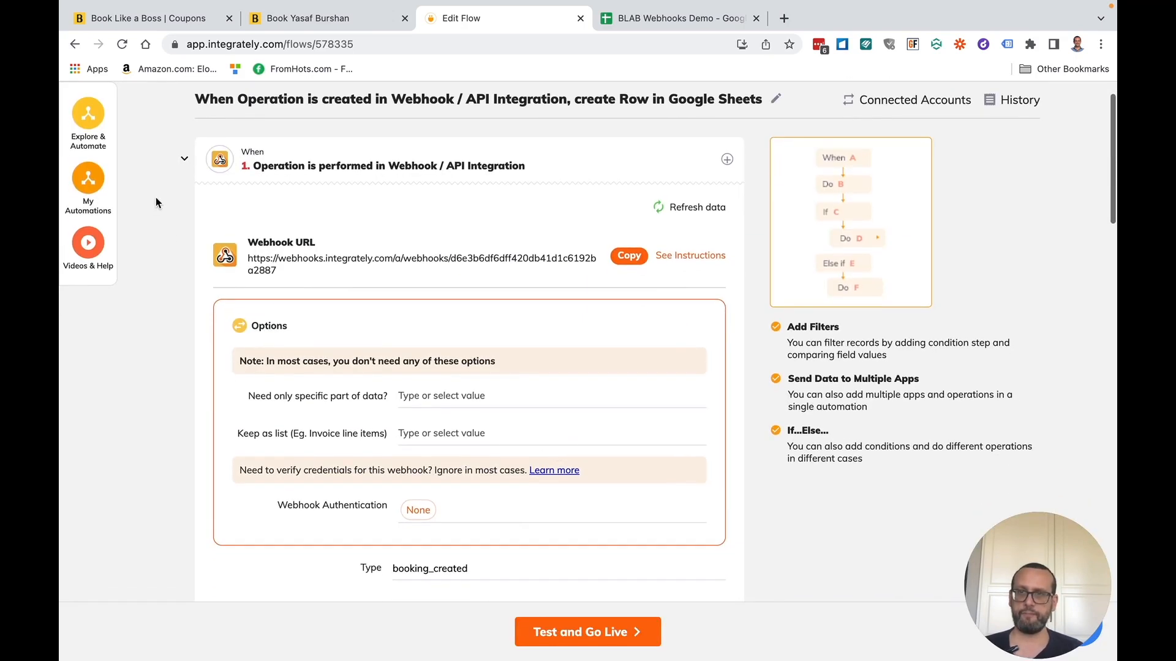
click(184, 162)
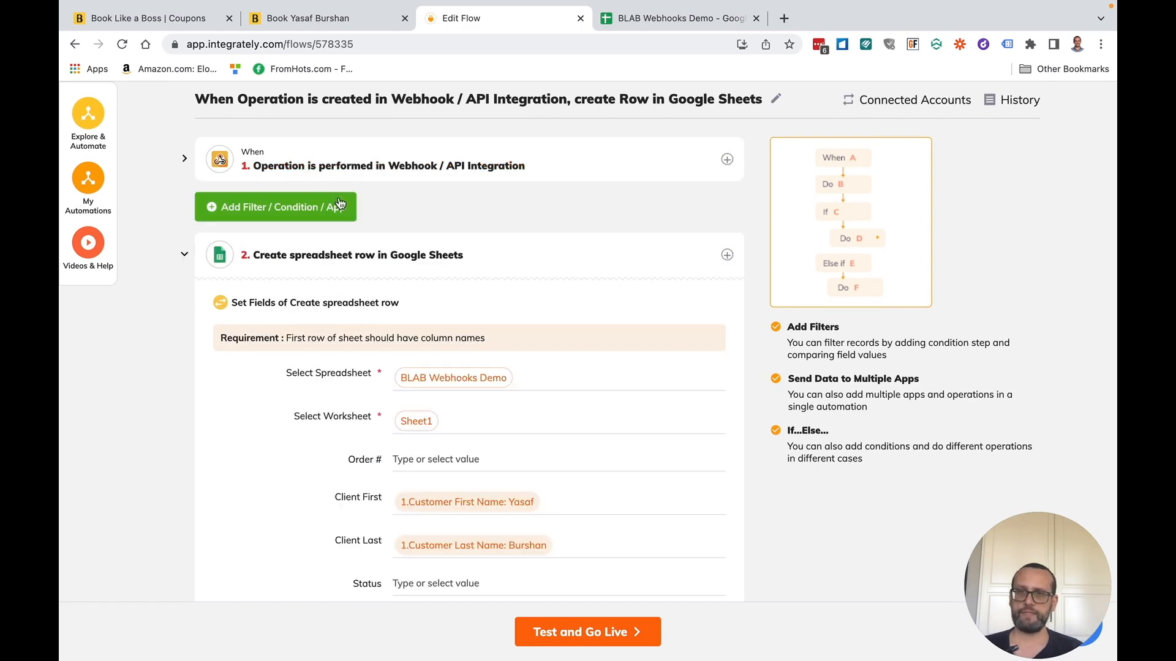
scroll(520, 399, down, 1)
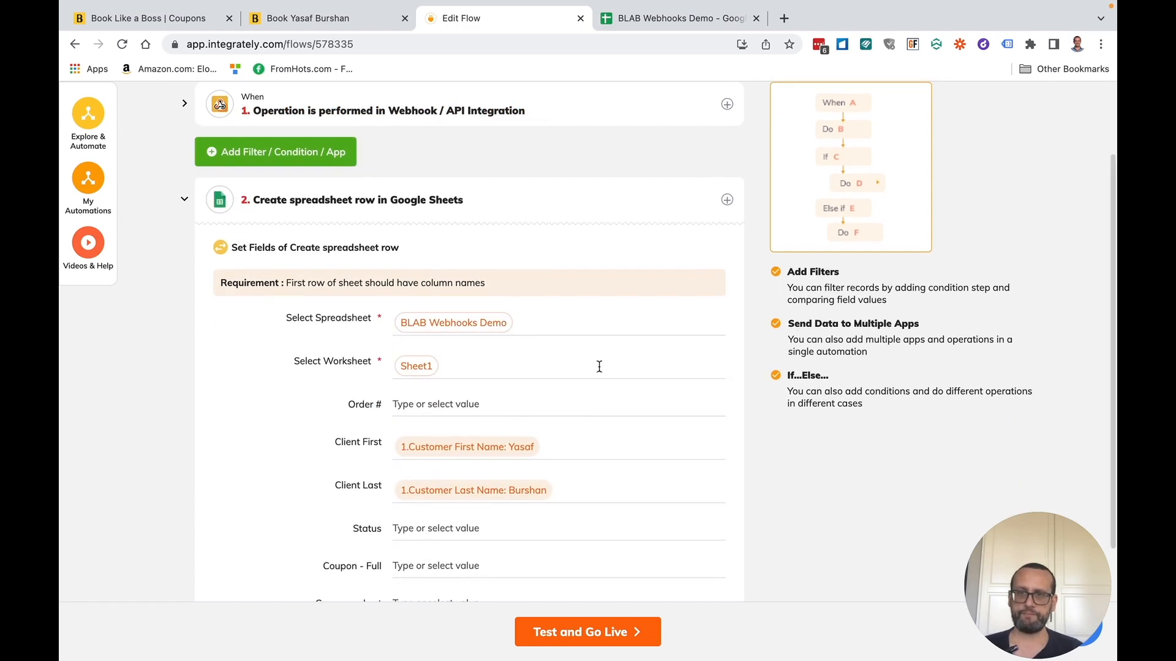
scroll(454, 332, down, 1)
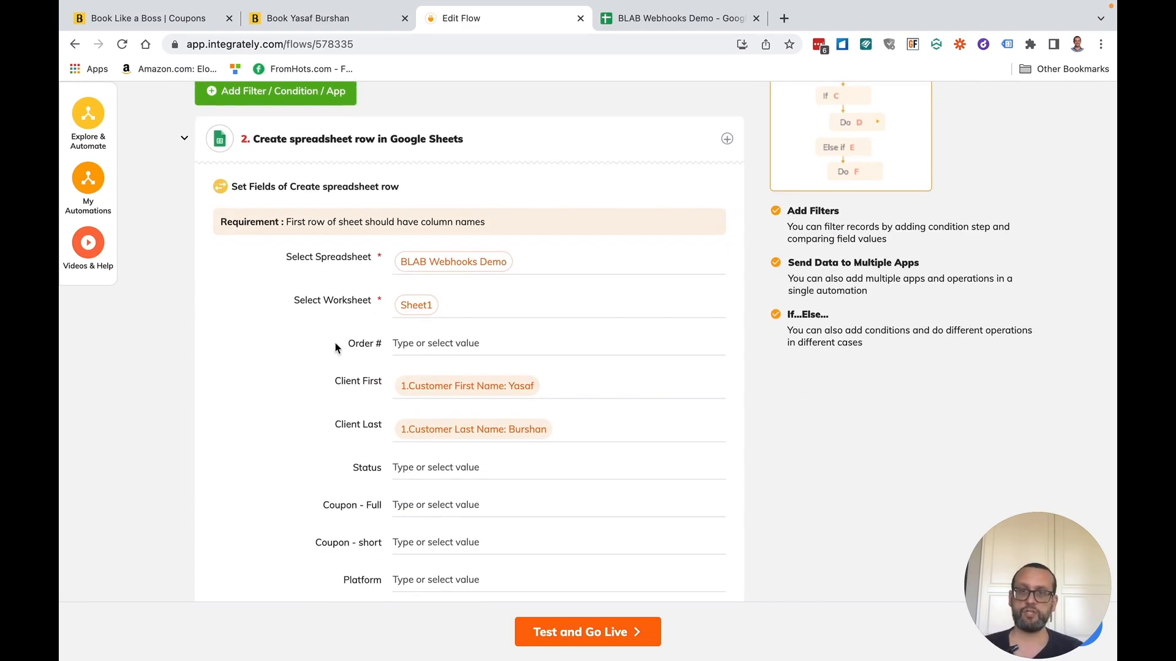
click(401, 344)
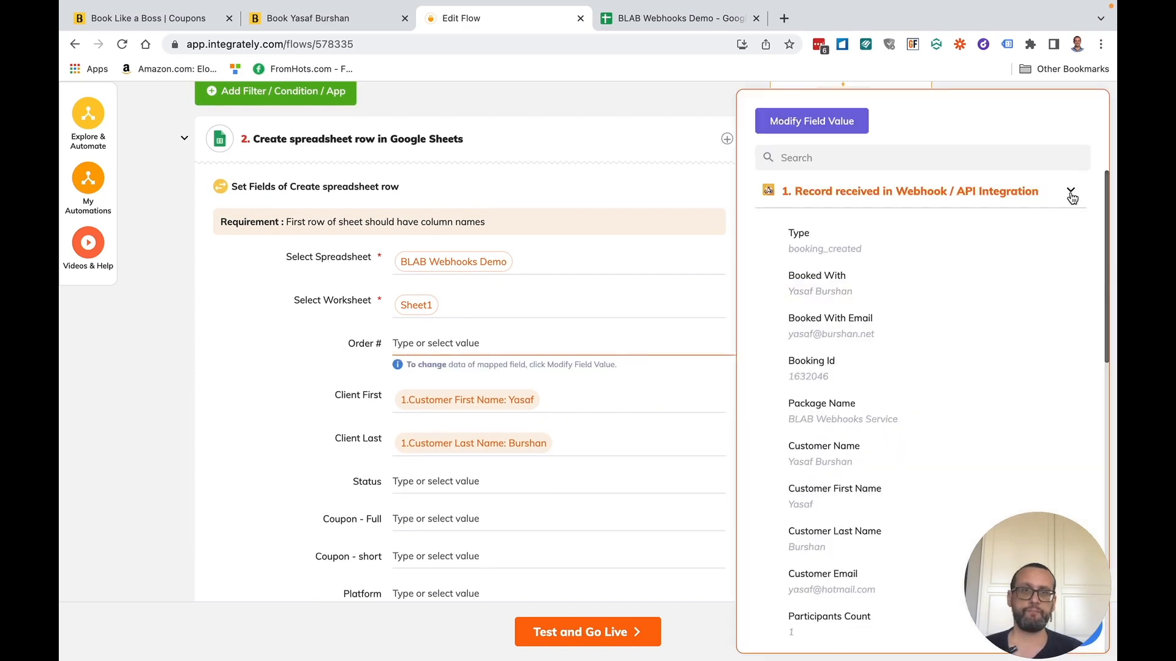
click(829, 373)
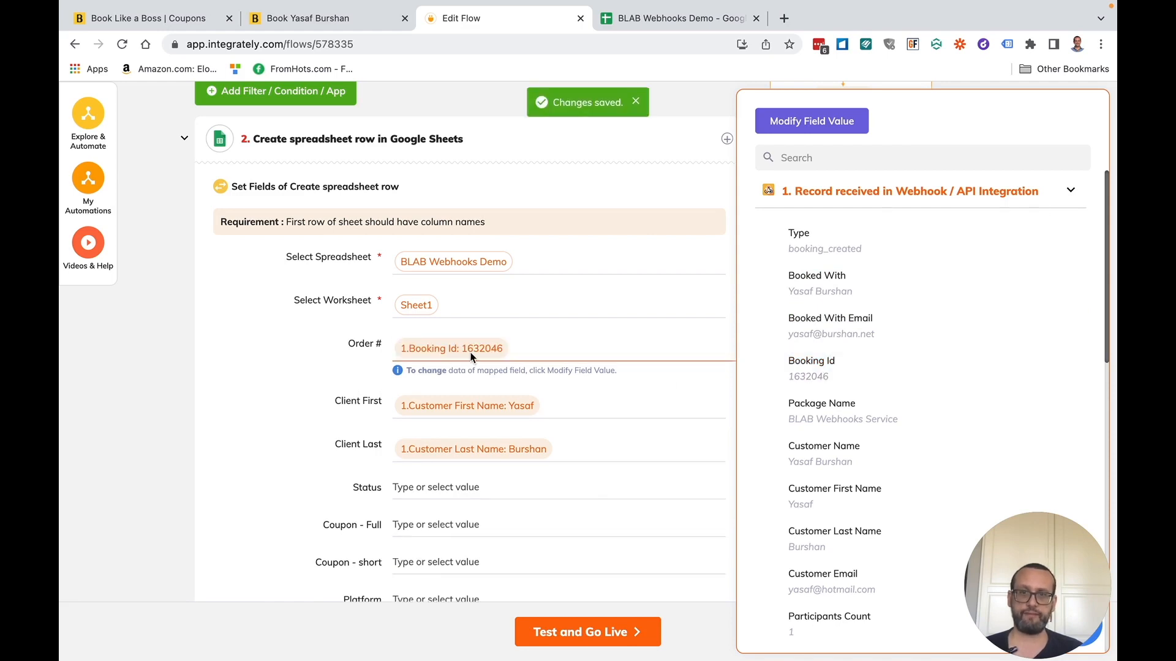
- Set Status to Created and map Coupon -> Code into Coupon - Full
click(445, 487)
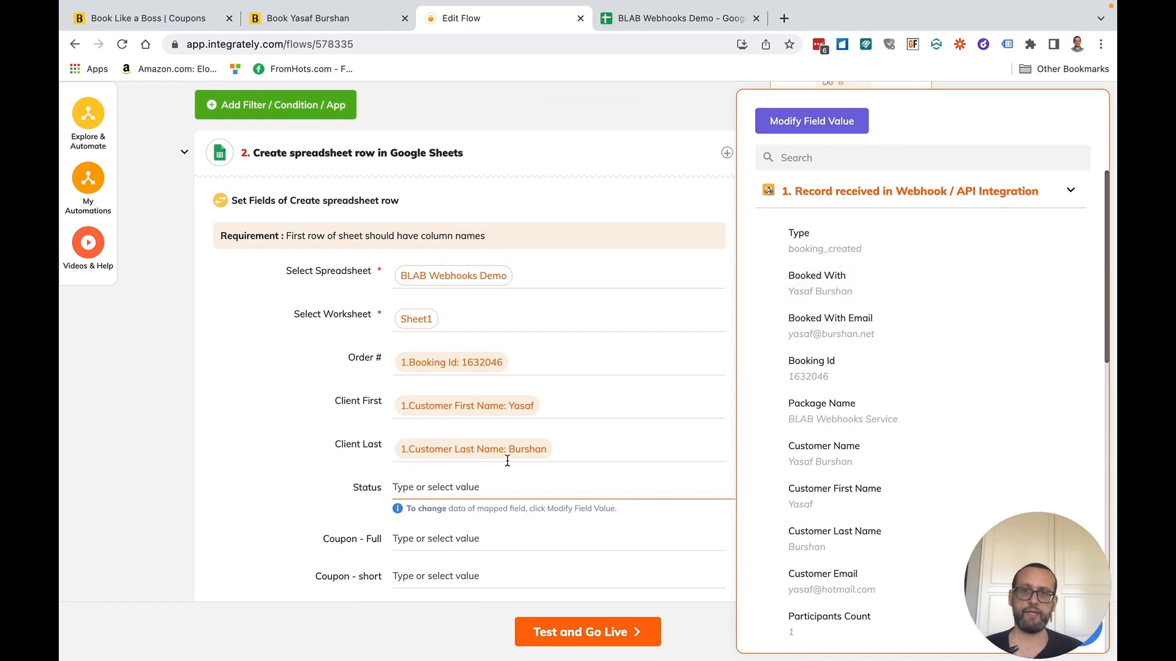
text(Created)
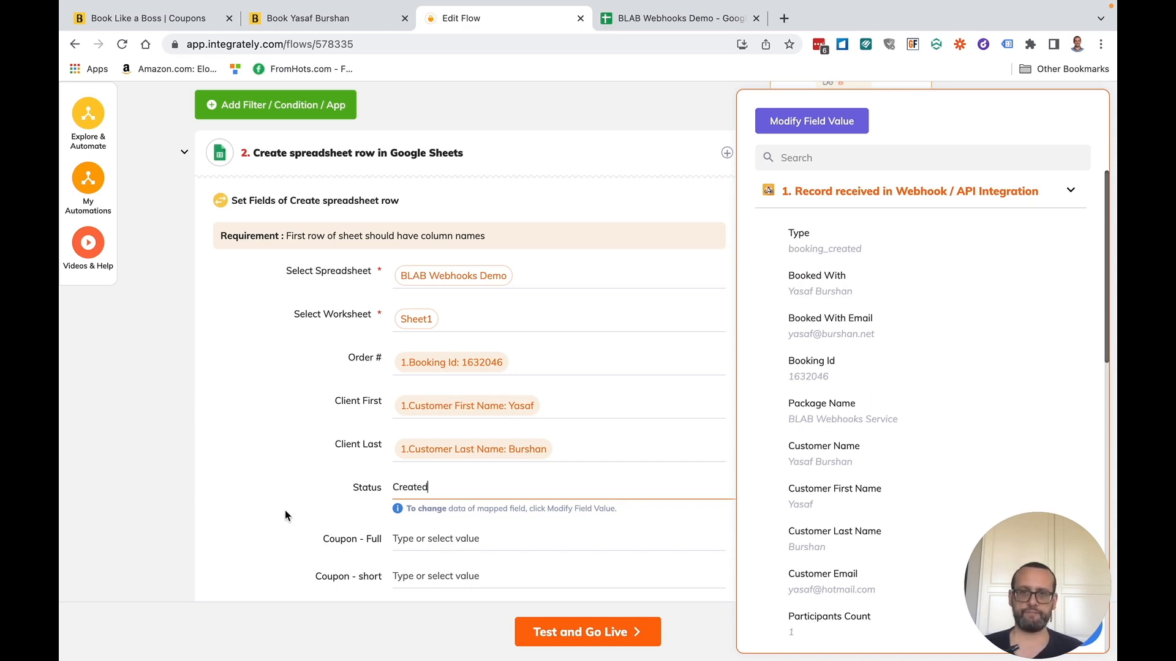
click(316, 510)
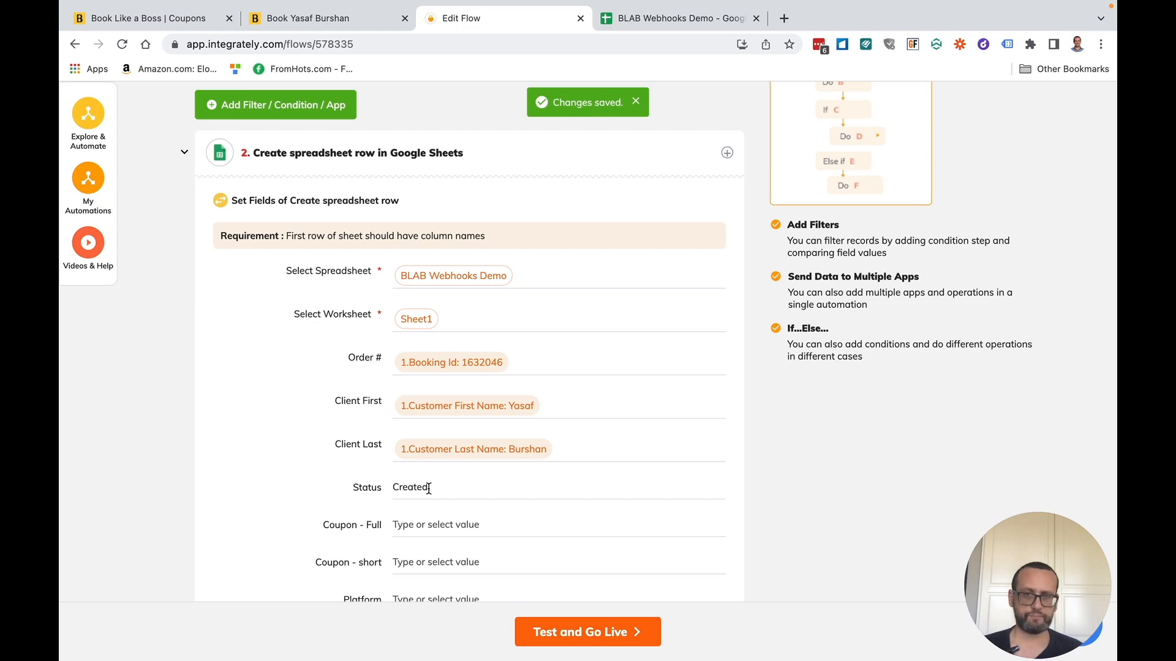
scroll(429, 488, down, 1)
click(427, 488)
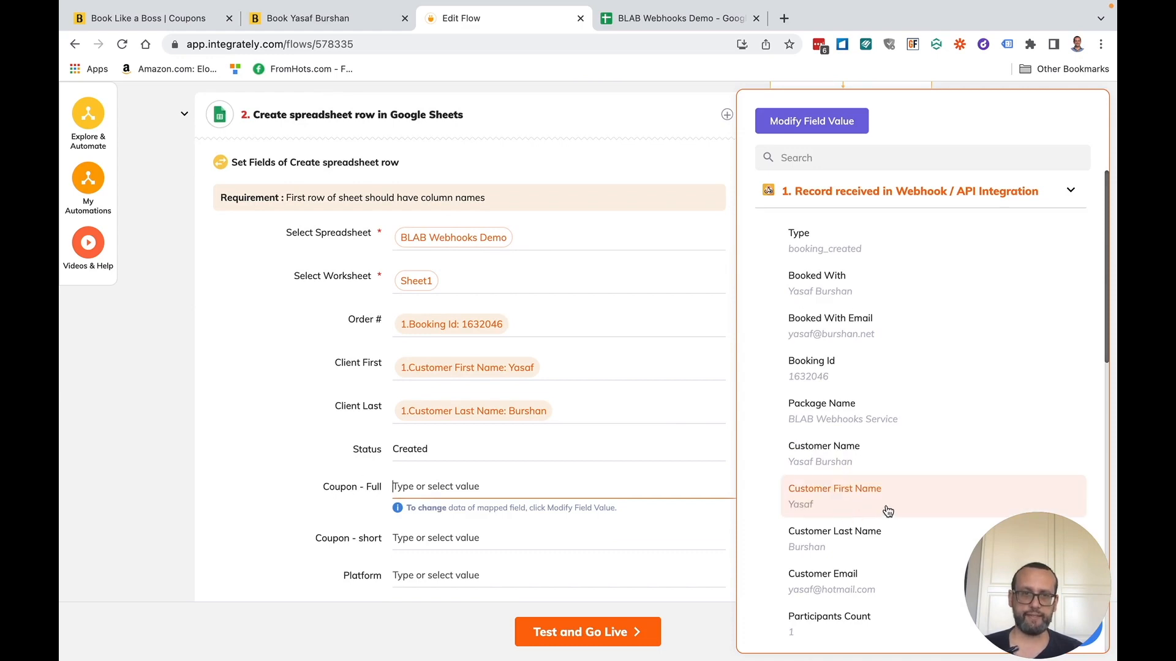
scroll(917, 449, down, 4)
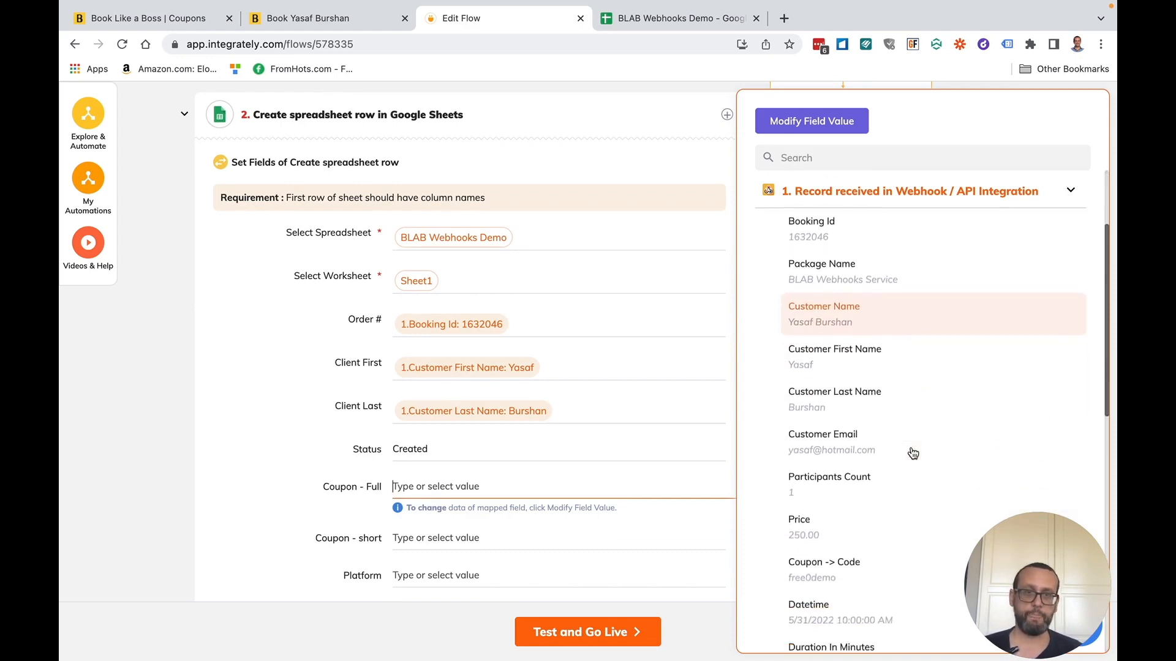
scroll(913, 453, down, 1)
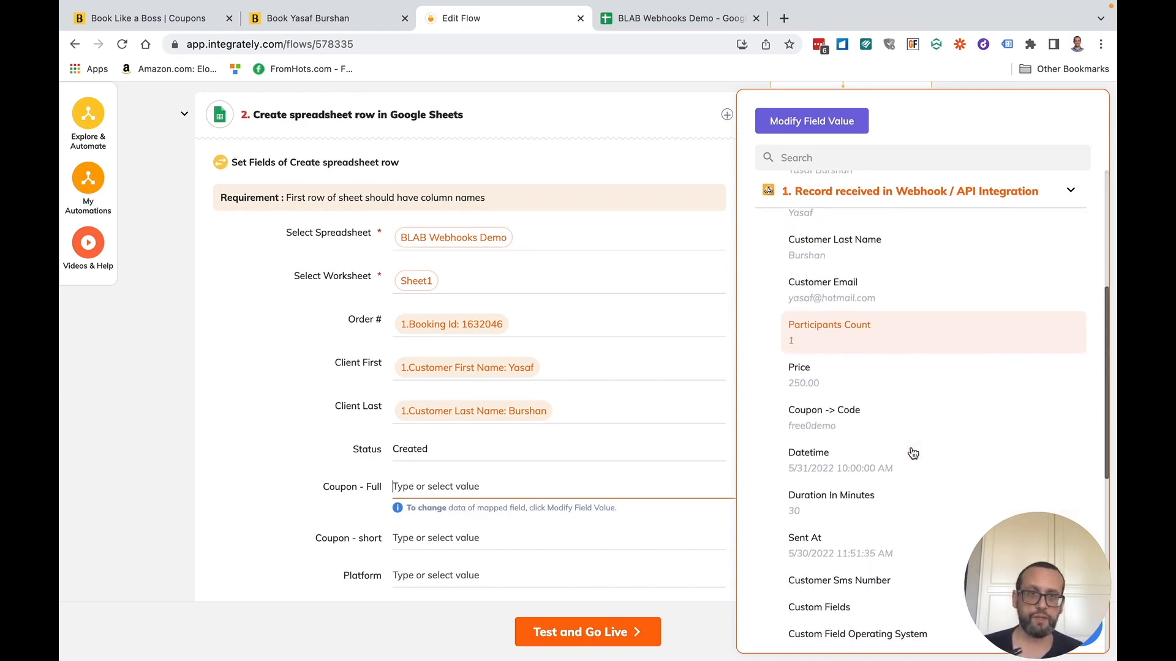
click(804, 419)
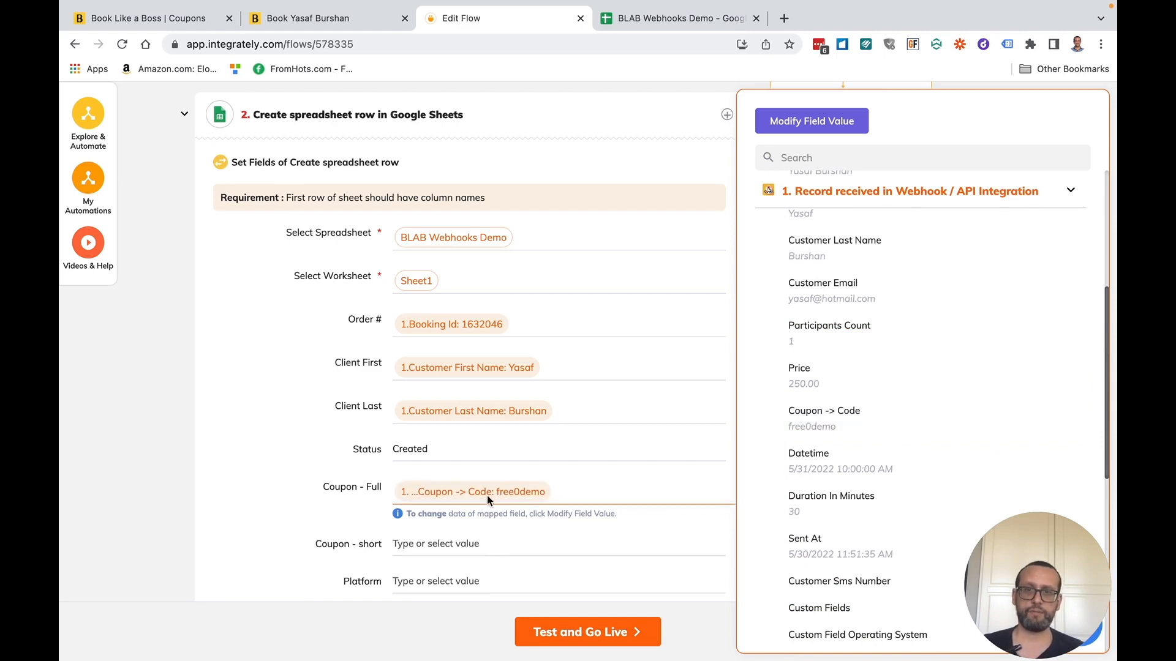
- Fill the Platform field with Integrately, copied from the page's web address
click(432, 582)
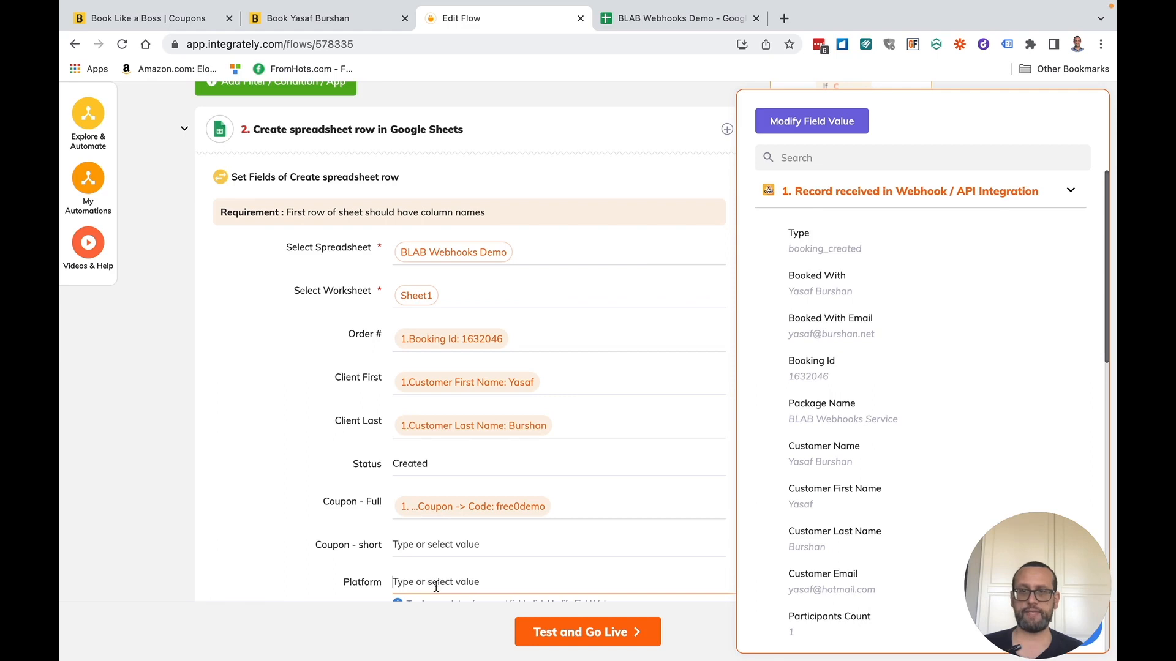
click(235, 44)
double_click(236, 44)
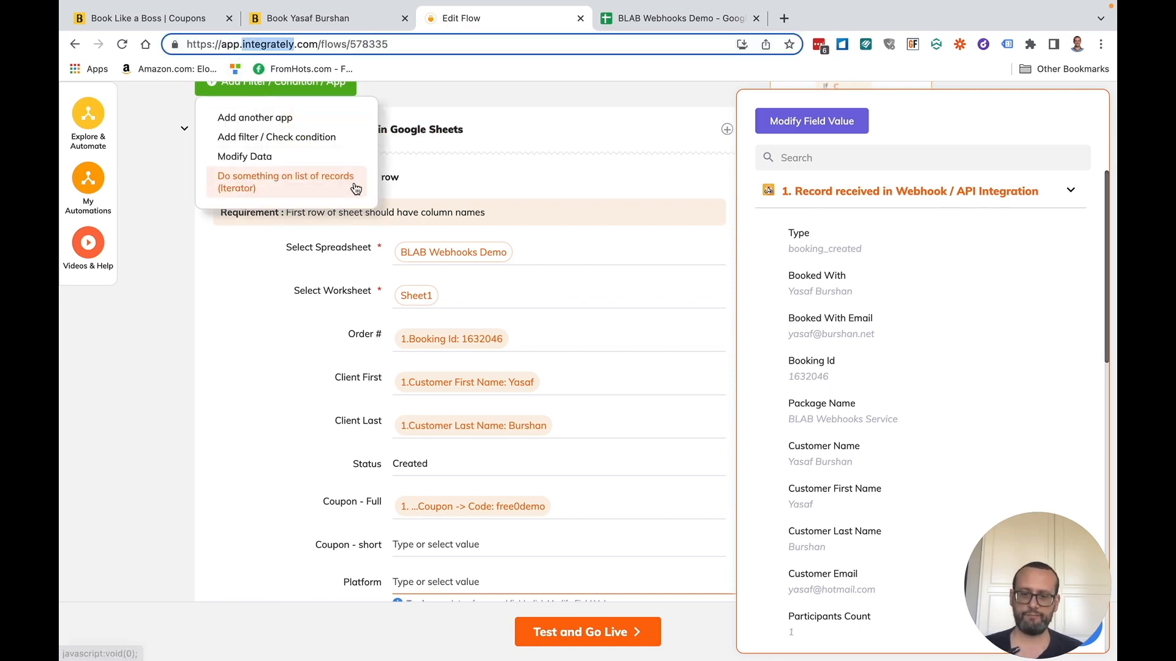
click(442, 584)
text(Integrately)
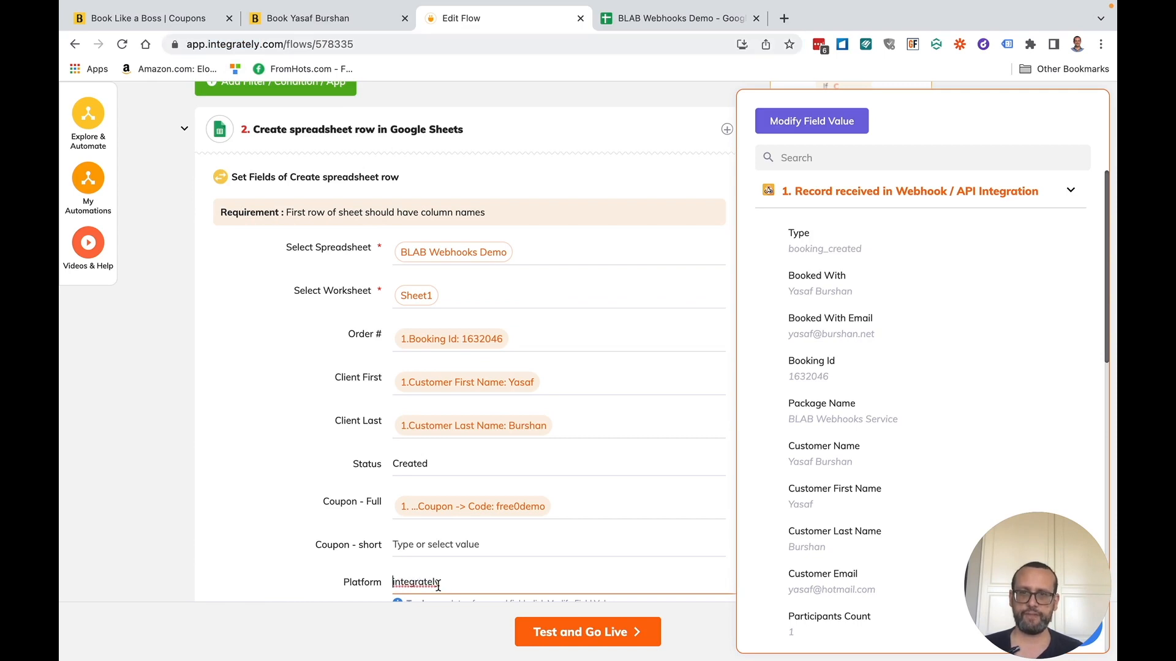
click(319, 568)
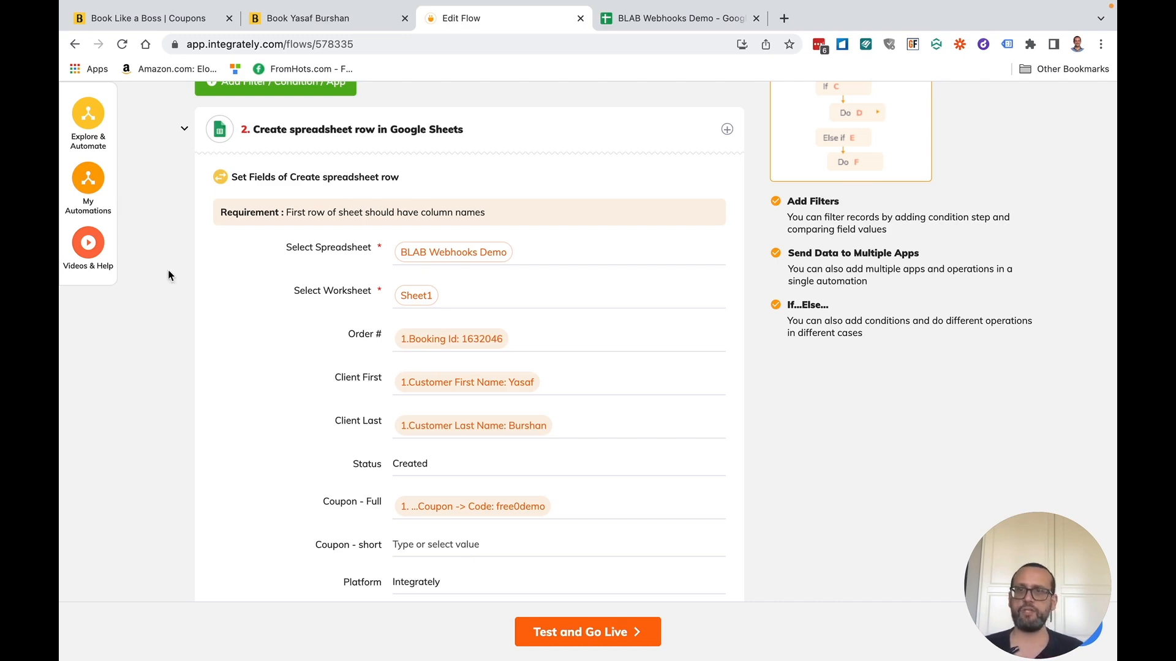
- Add another app step, searching 'data' to pick Data Modifier with the Modify Data action
click(186, 131)
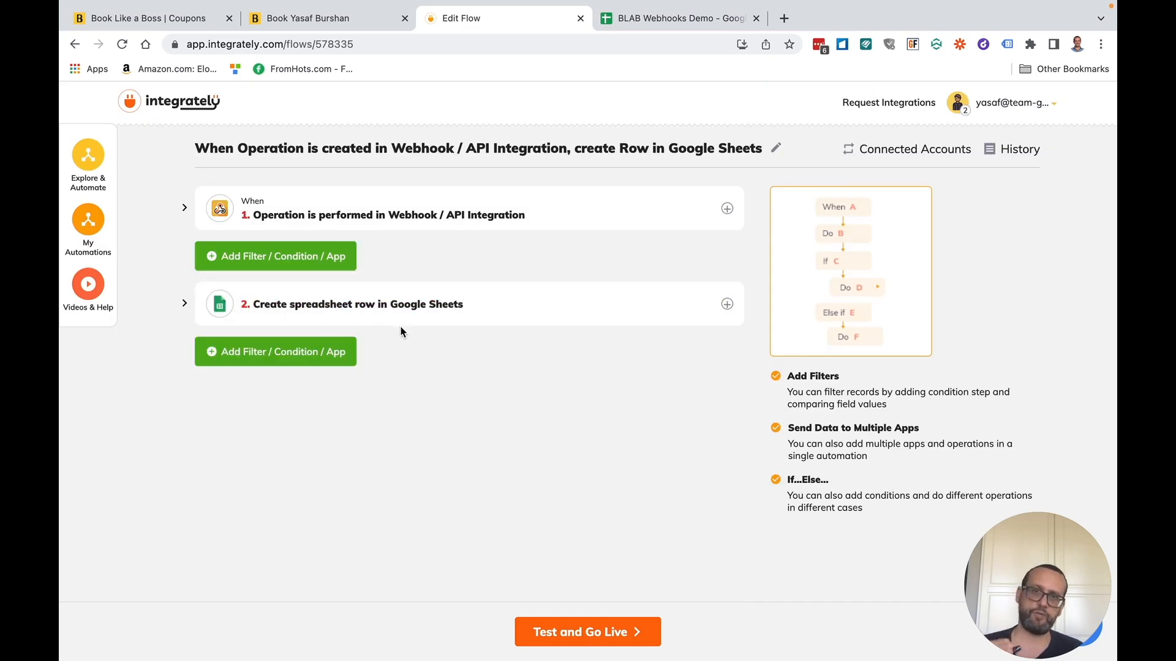
mouse_move(276, 263)
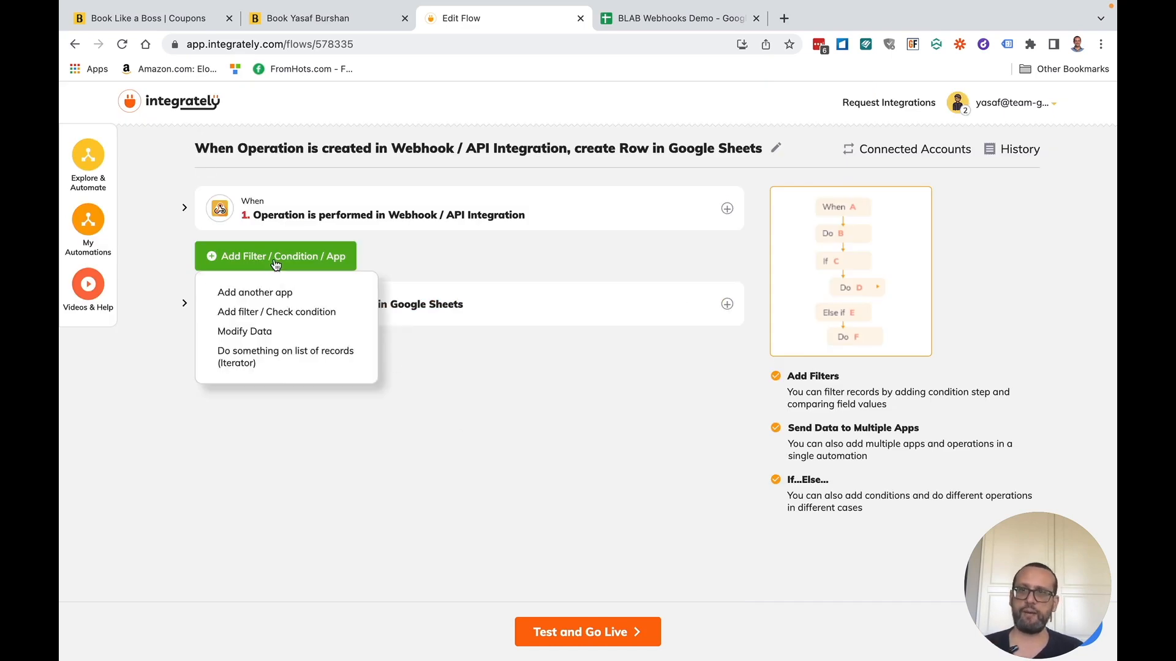
click(257, 294)
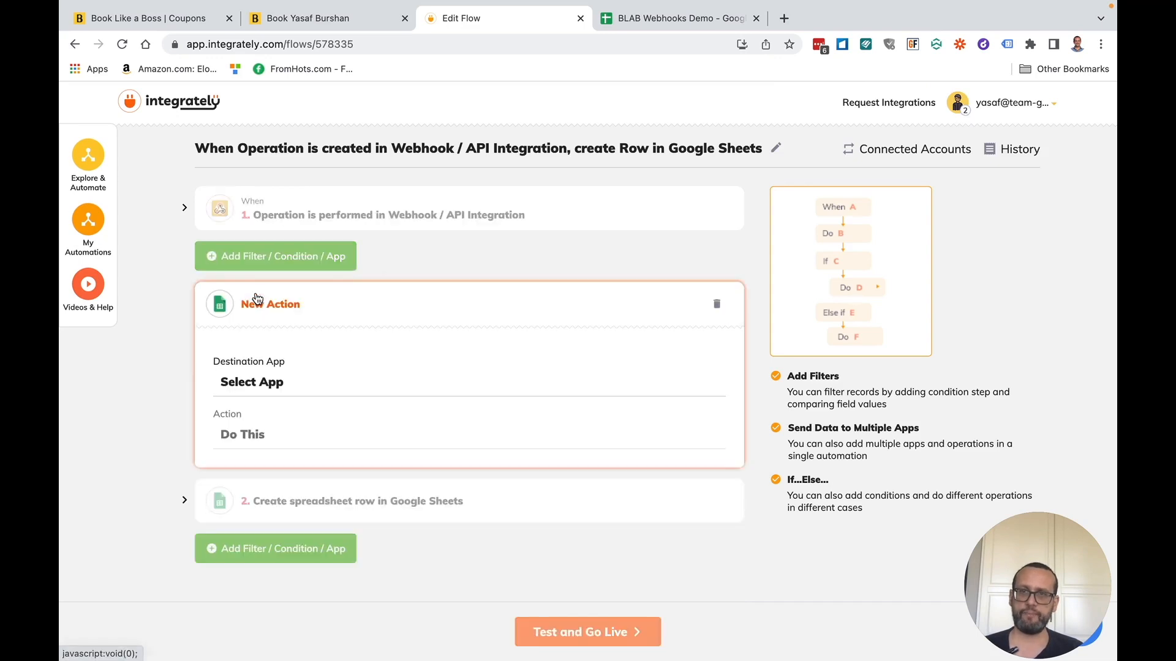
click(277, 394)
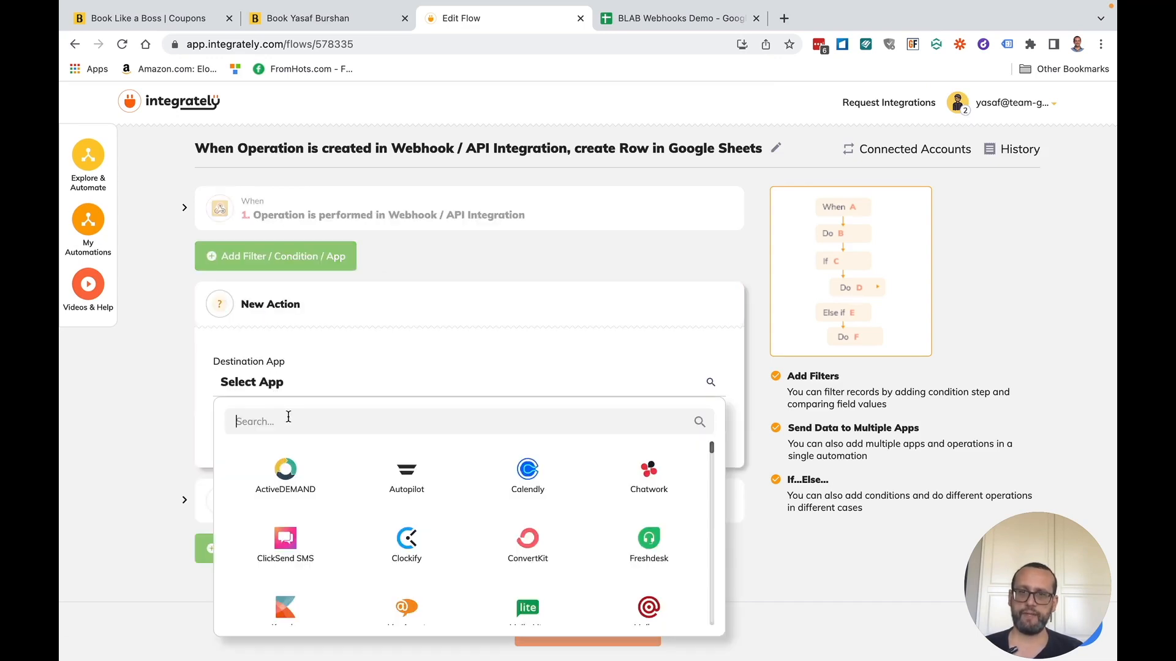
text(data)
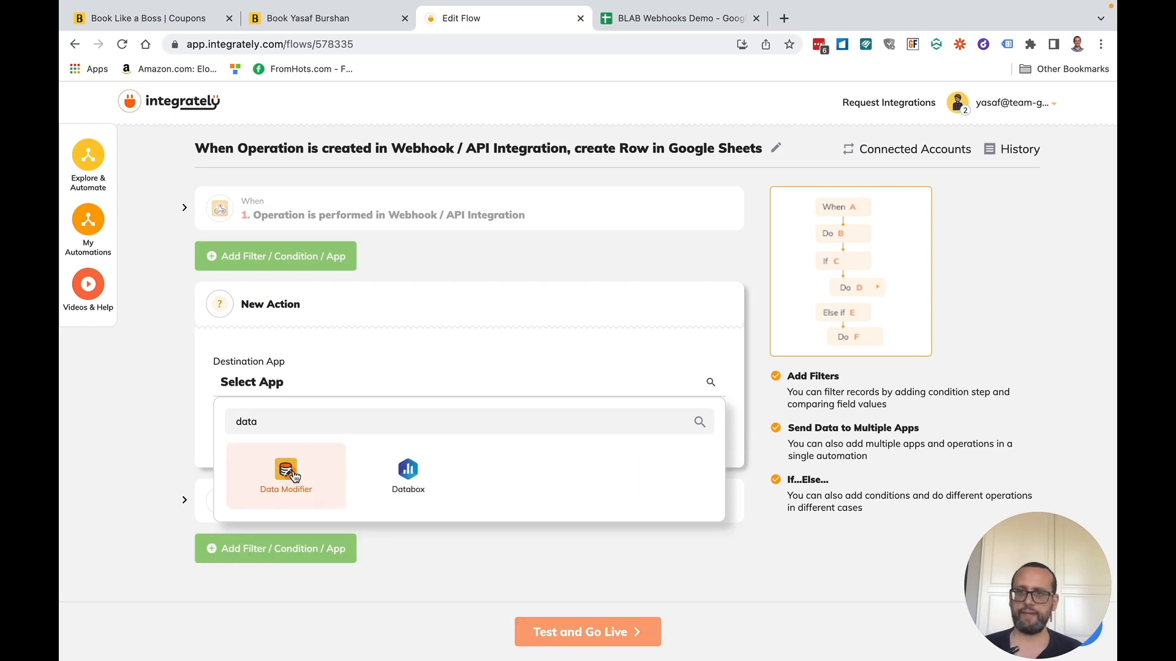
click(283, 477)
click(273, 447)
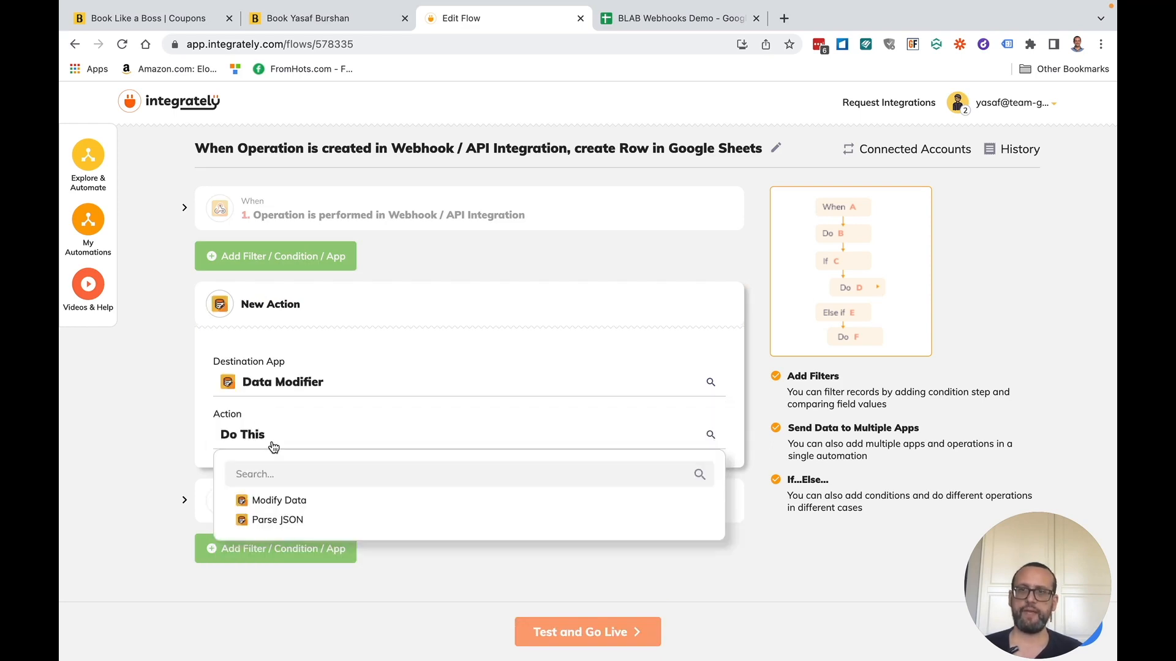
click(293, 500)
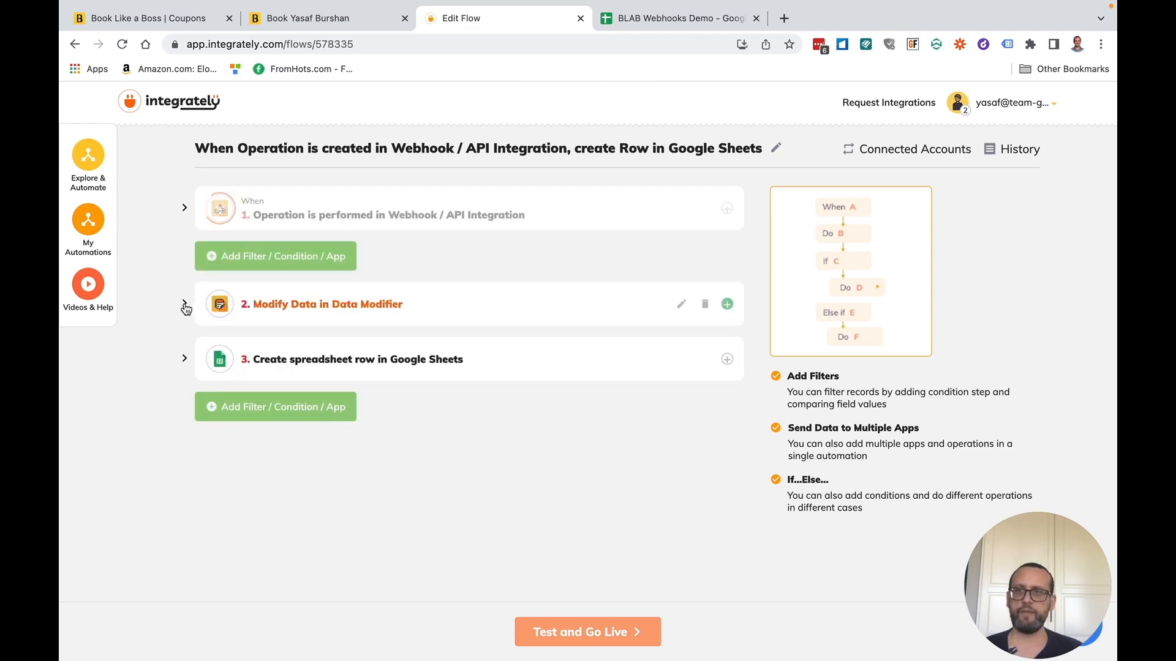
- Expand the Modify Data step's settings and begin filling its Data Changes field
click(184, 304)
scroll(335, 351, up, 2)
scroll(334, 354, down, 1)
scroll(335, 354, down, 4)
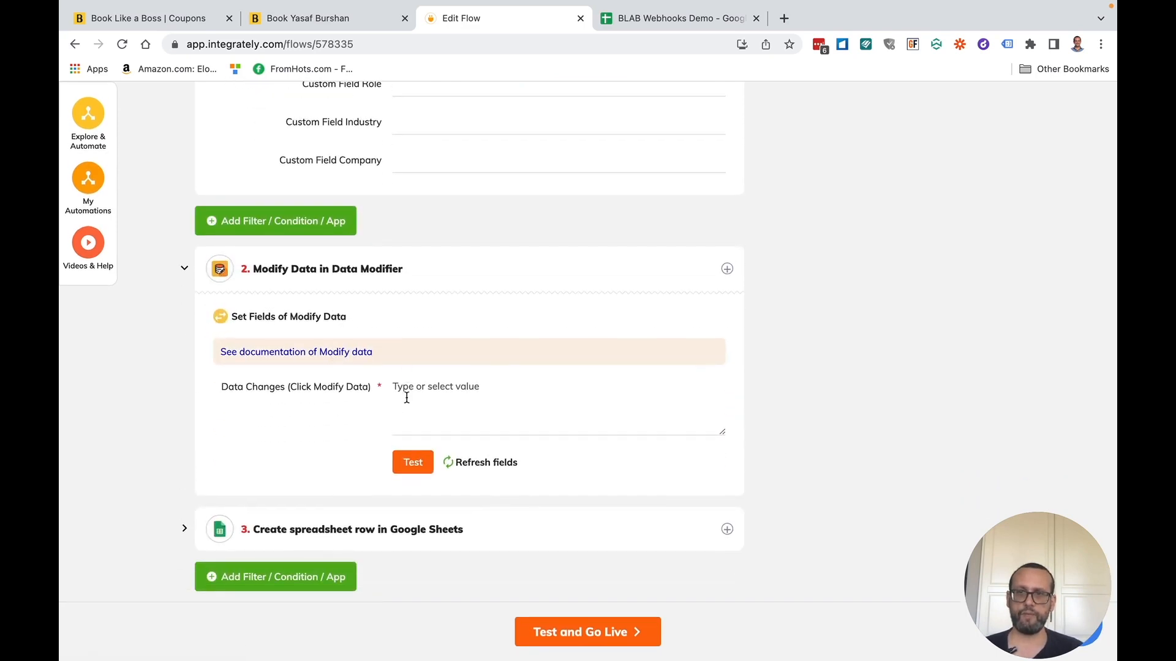
click(407, 397)
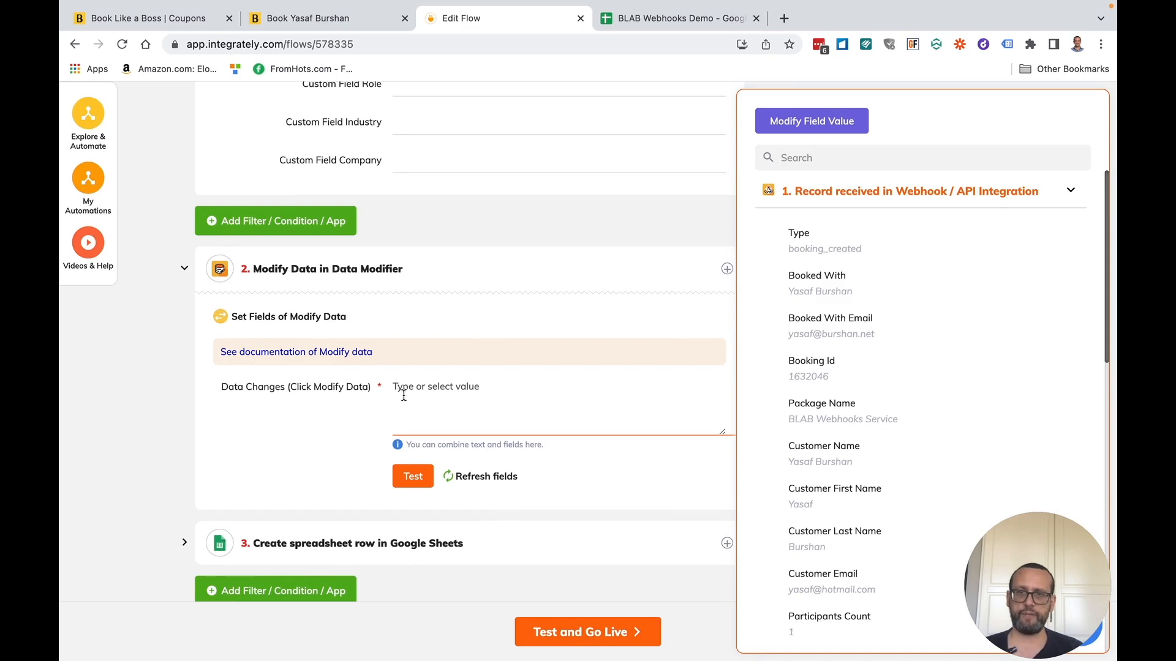
- In the data modification editor, choose 'Extract text after a particular text'
click(807, 124)
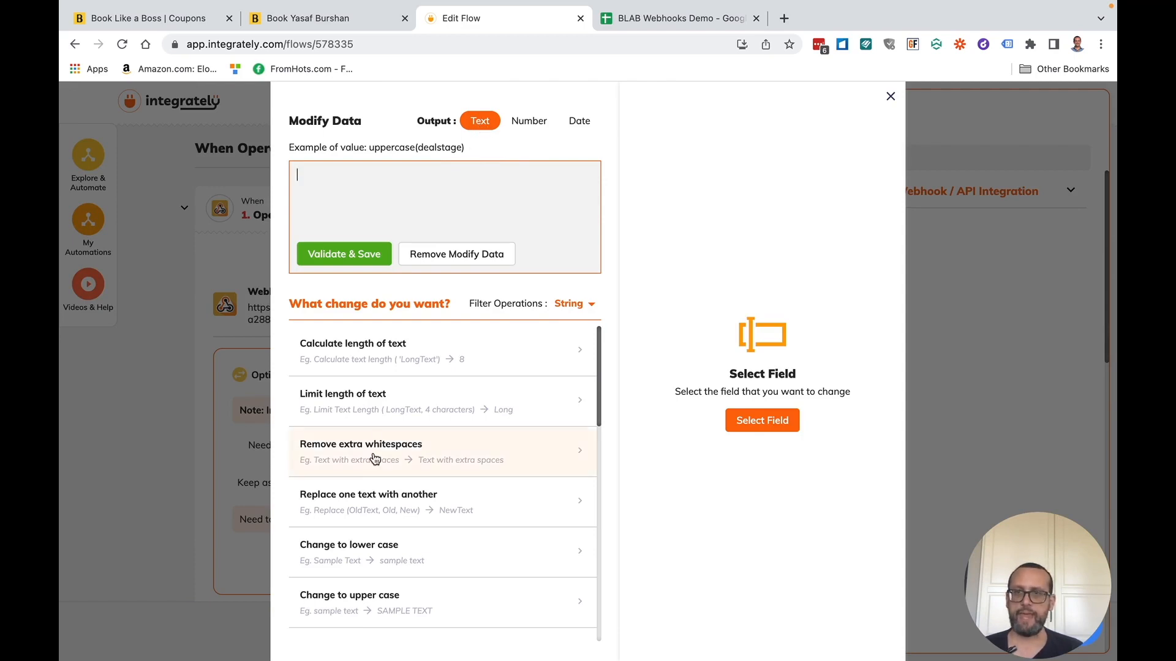
scroll(399, 453, down, 3)
scroll(400, 454, down, 2)
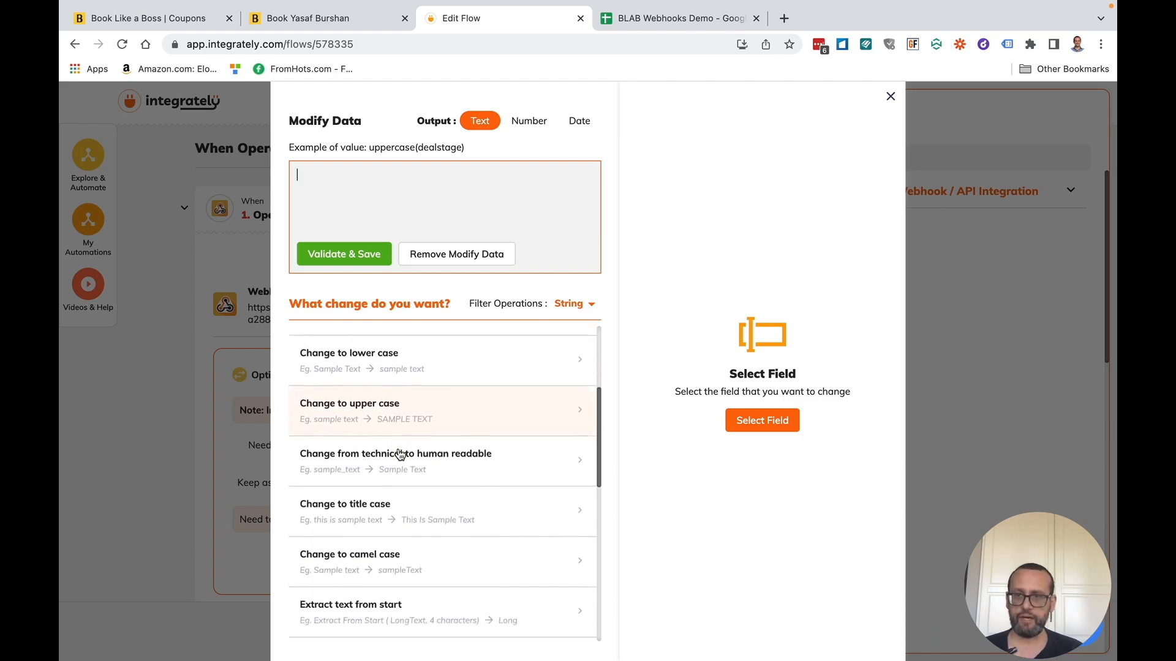
scroll(415, 430, down, 4)
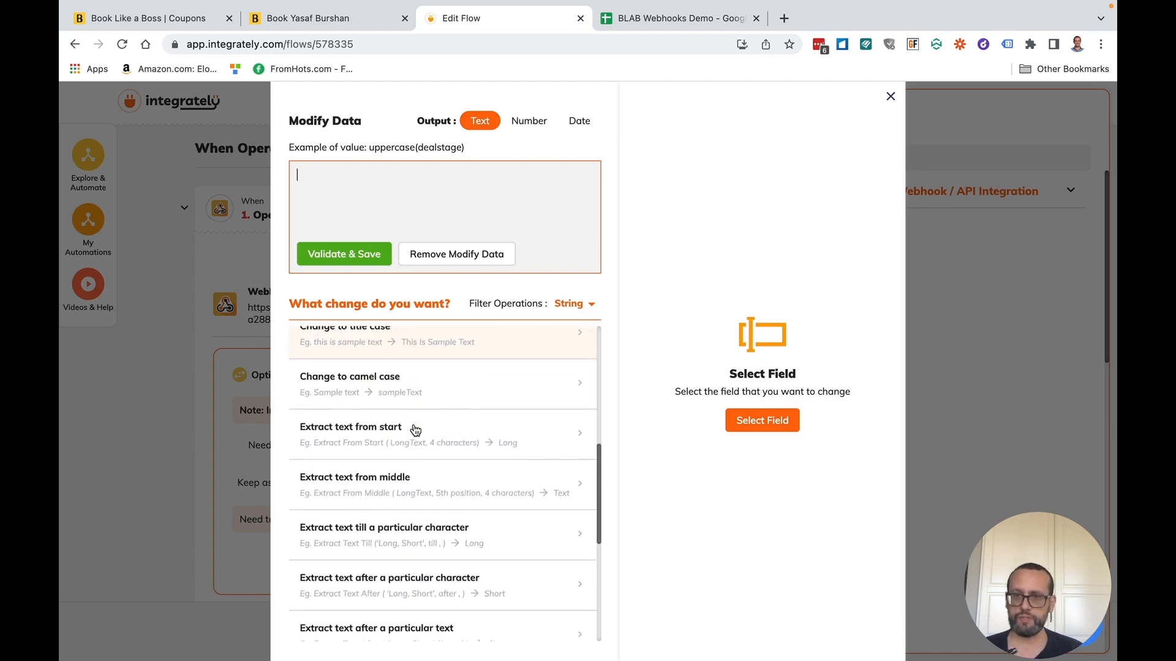
scroll(429, 429, down, 2)
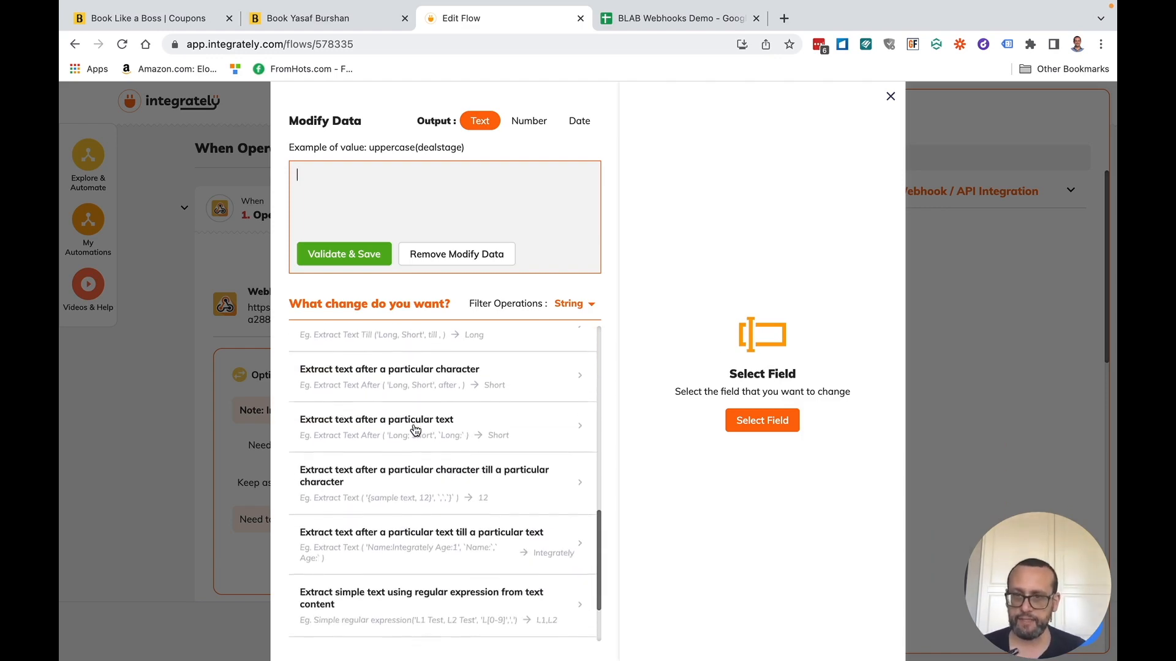
scroll(447, 428, up, 3)
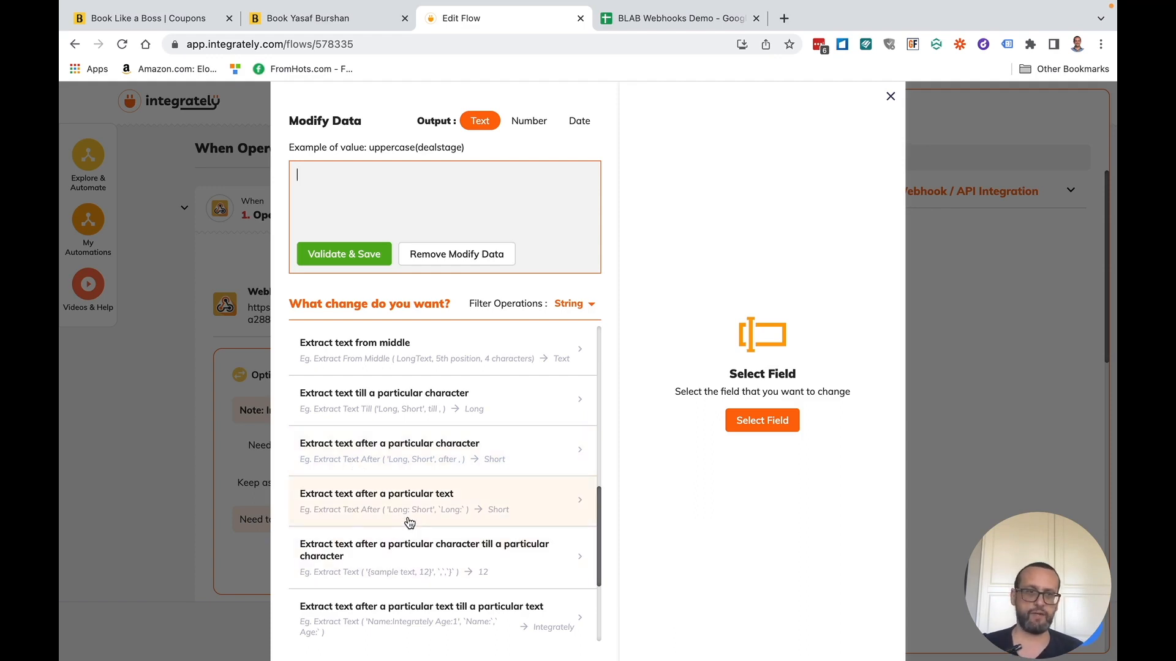
scroll(410, 522, up, 1)
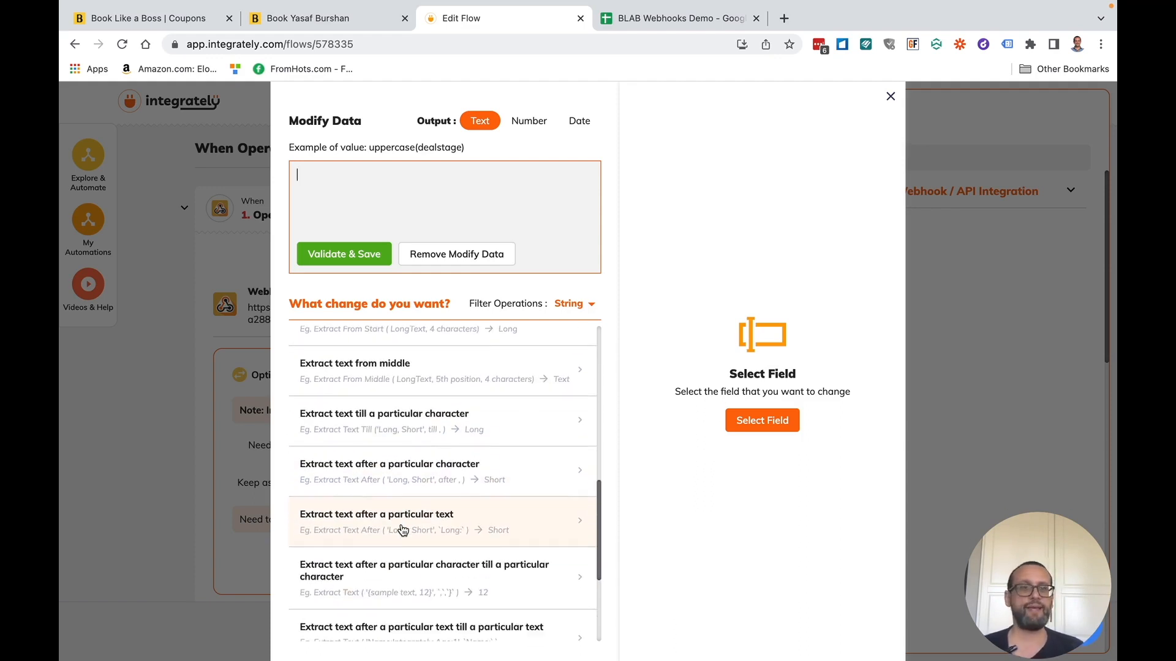
click(364, 521)
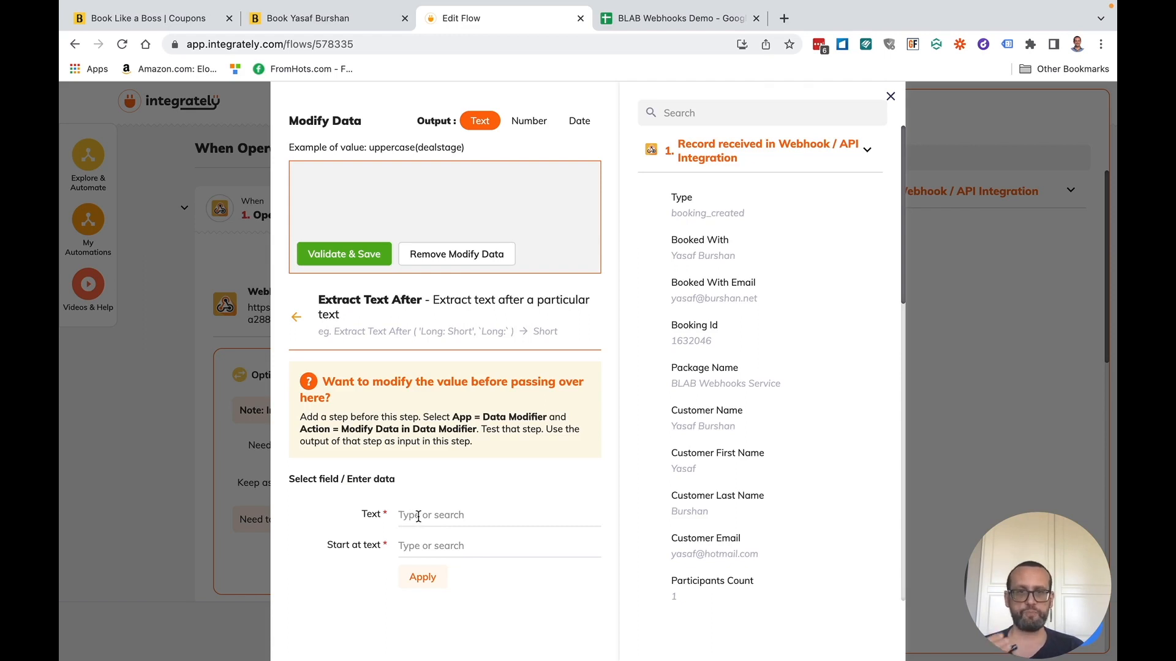
- Use Coupon -> Code as Text with 0 as the start text, then apply and validate & save
scroll(777, 517, down, 3)
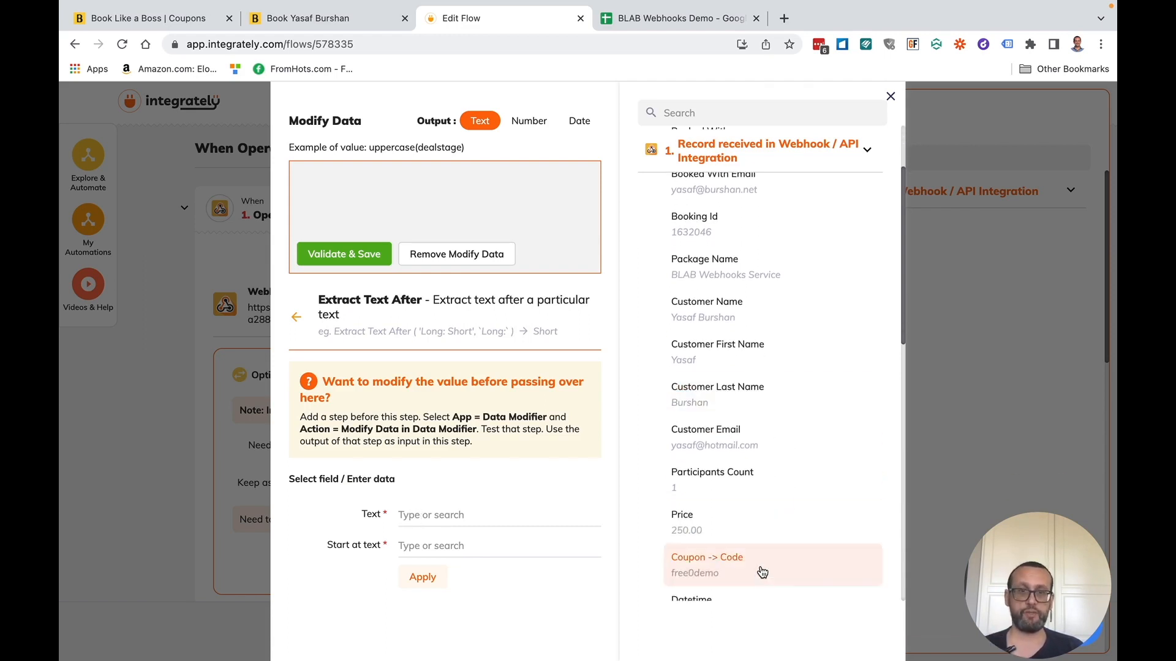
click(710, 576)
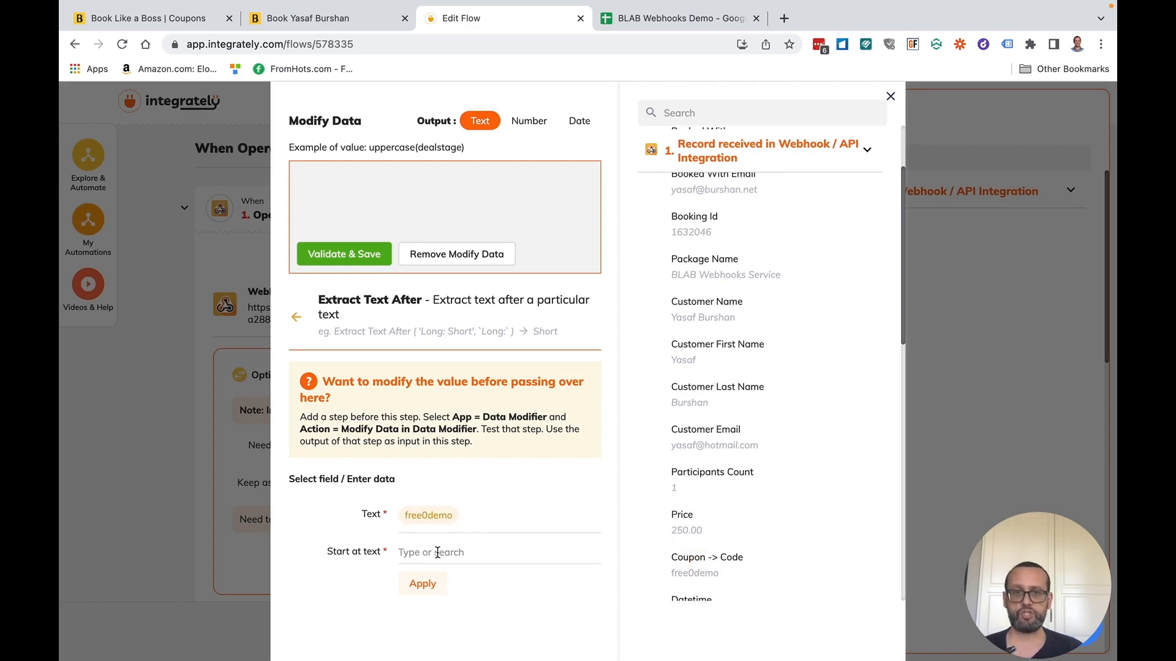
text(0)
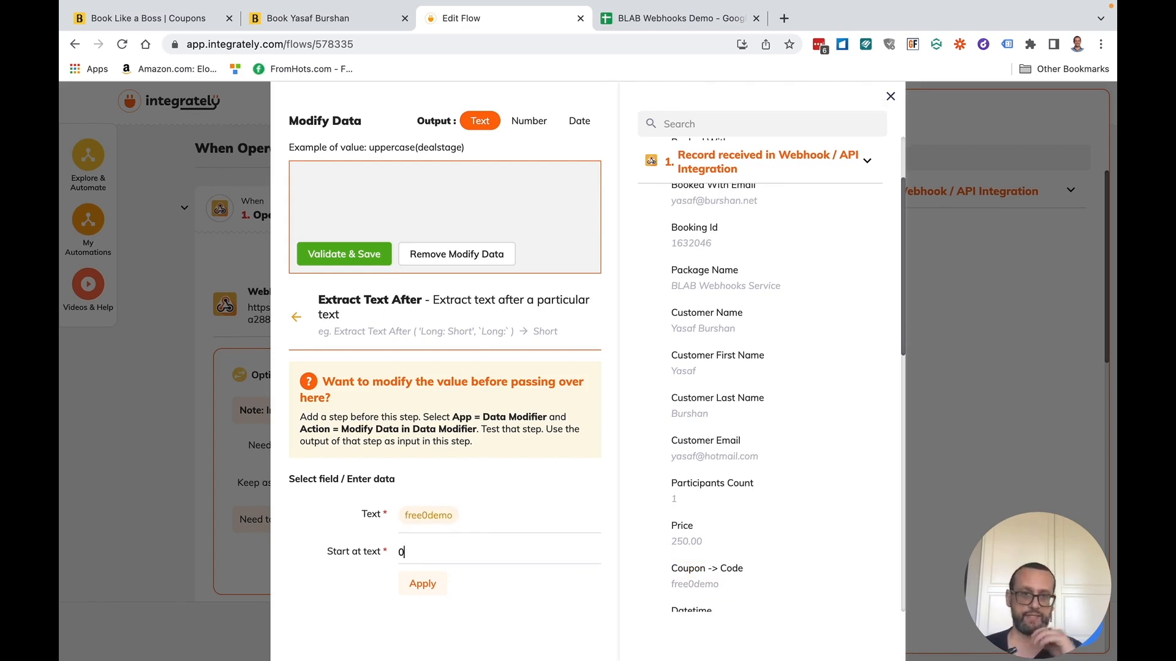
click(425, 585)
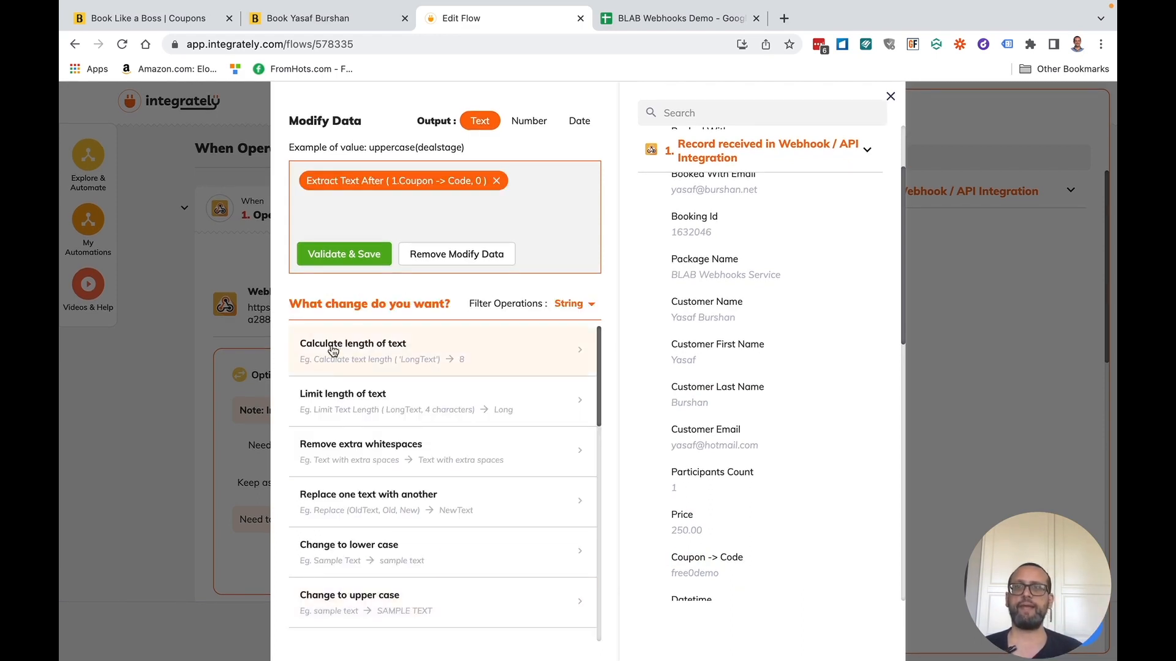
click(350, 253)
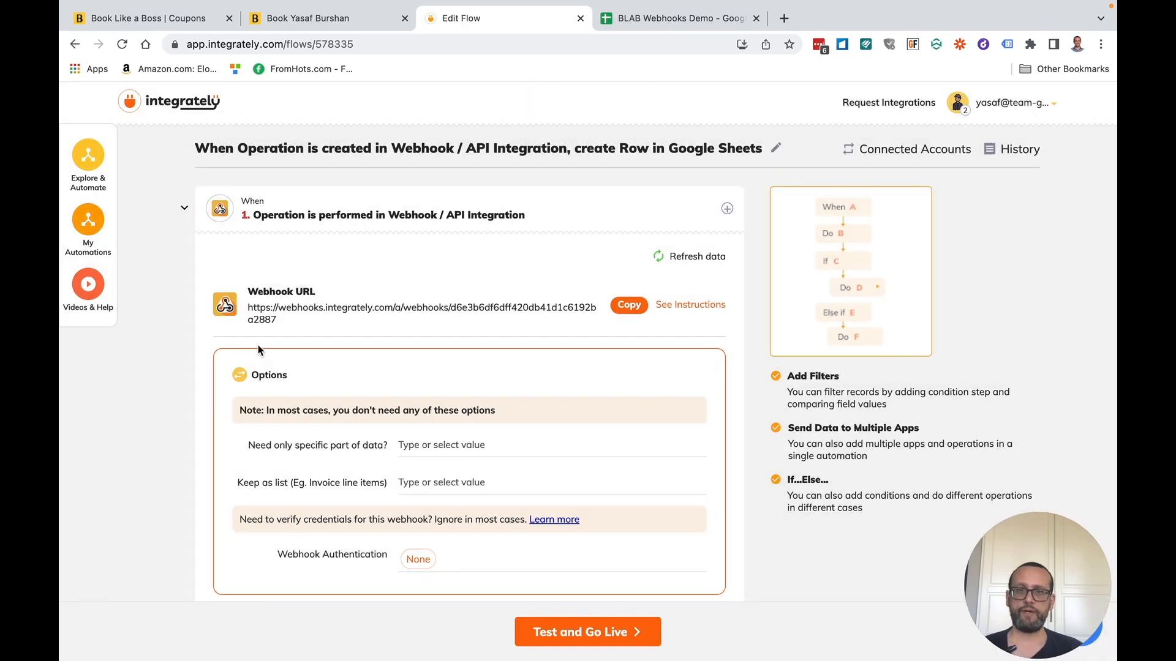
- Map the Data Modifier's Output into Coupon - short and test the create-row step successfully
click(183, 187)
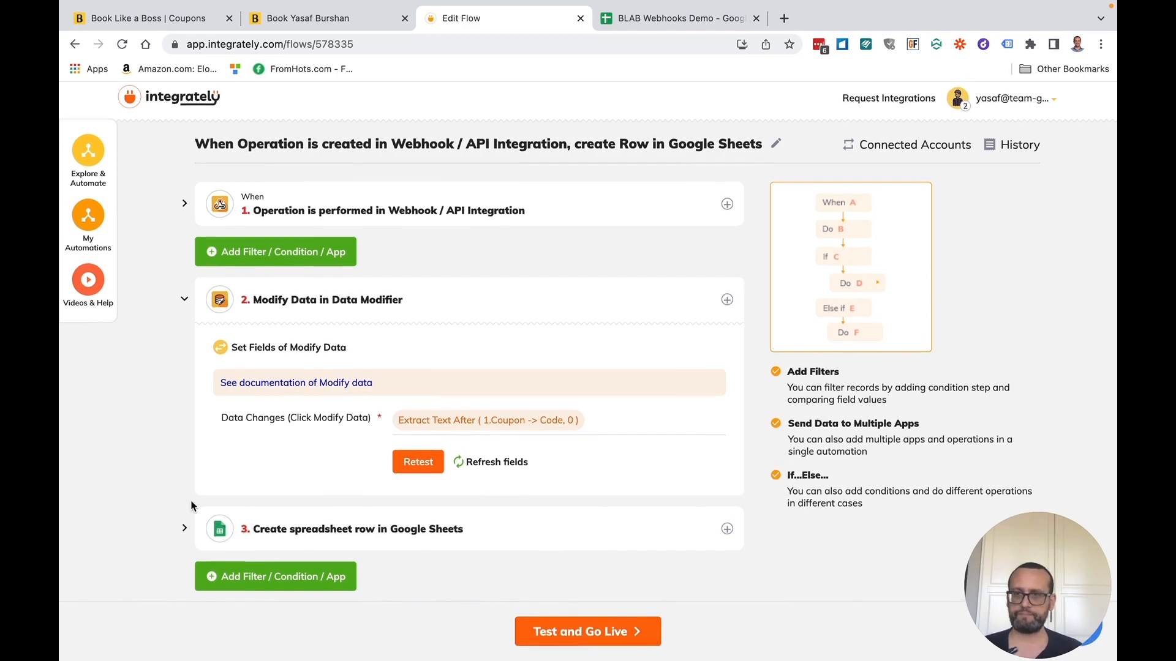
click(184, 529)
scroll(395, 444, down, 10)
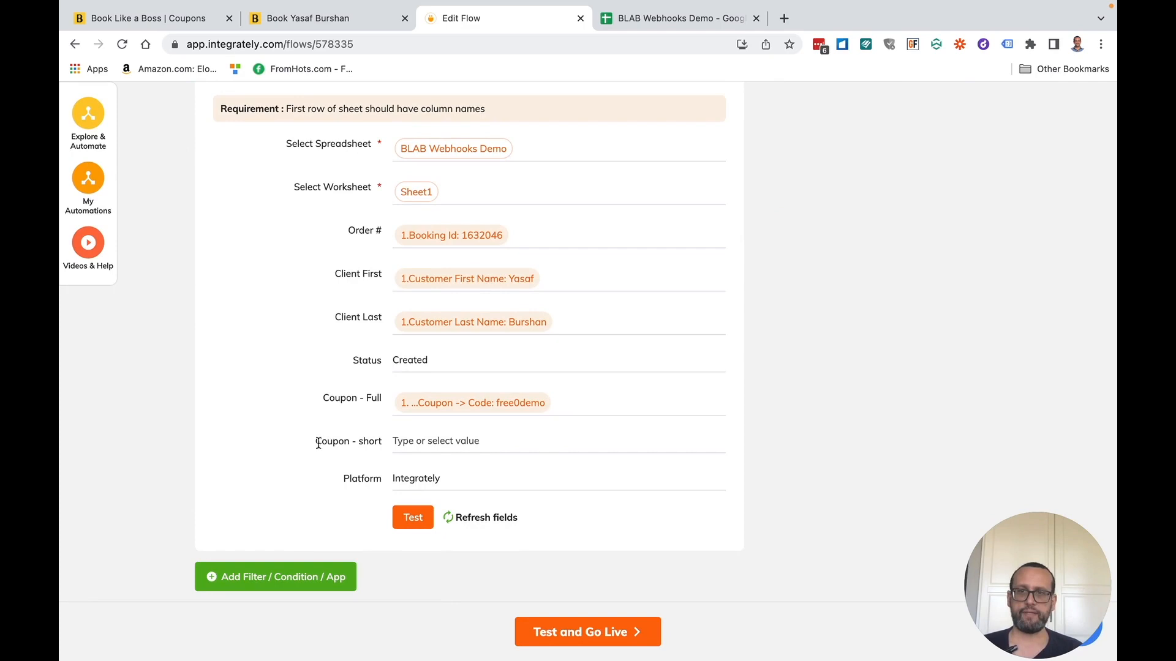
click(422, 438)
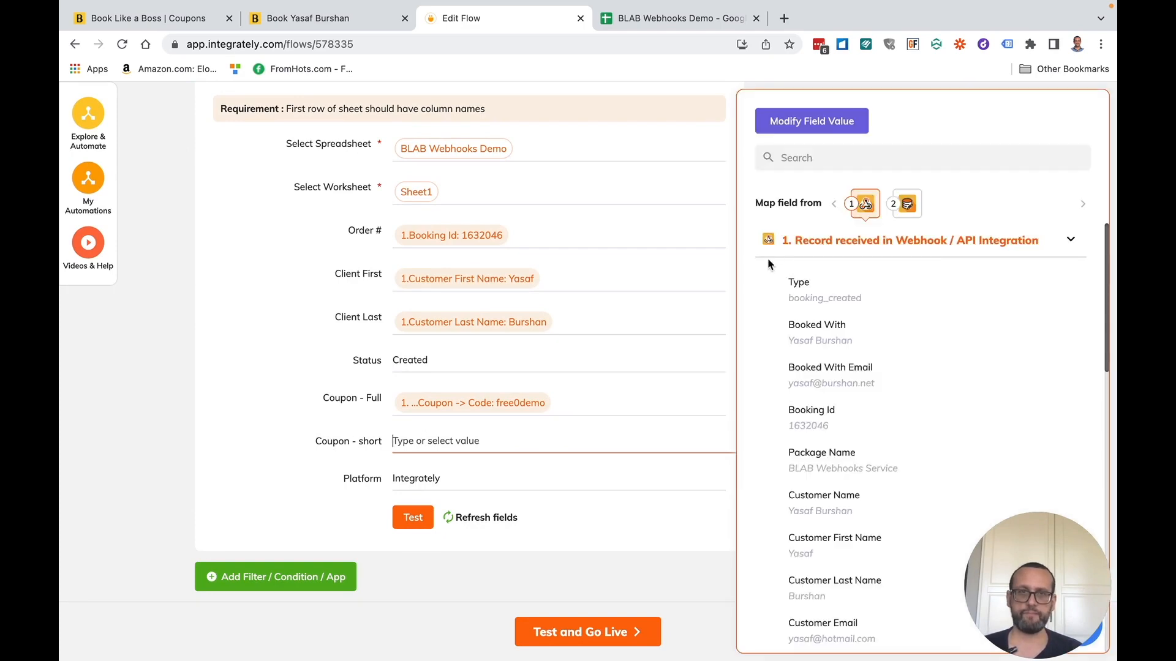
click(778, 244)
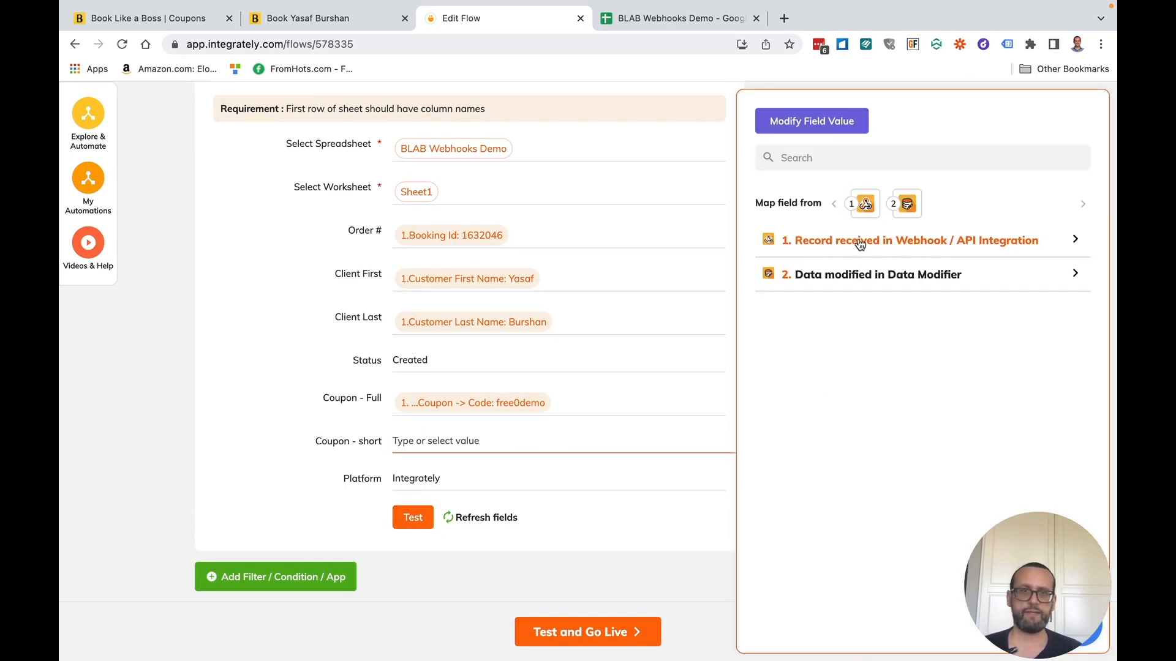
click(847, 274)
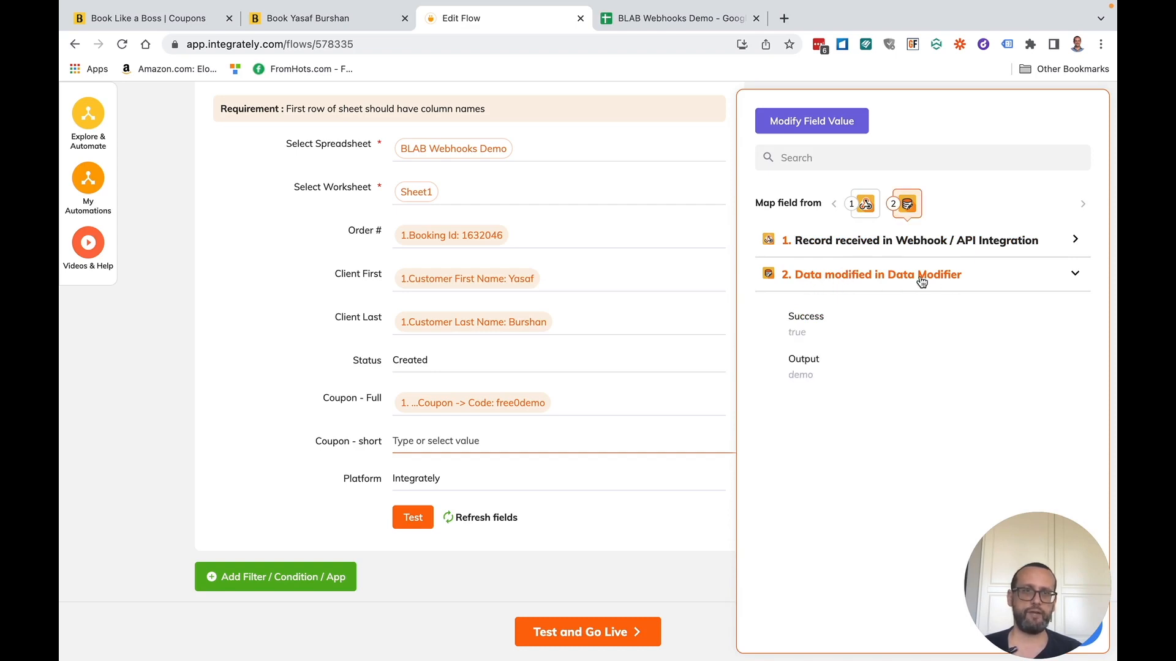
click(815, 382)
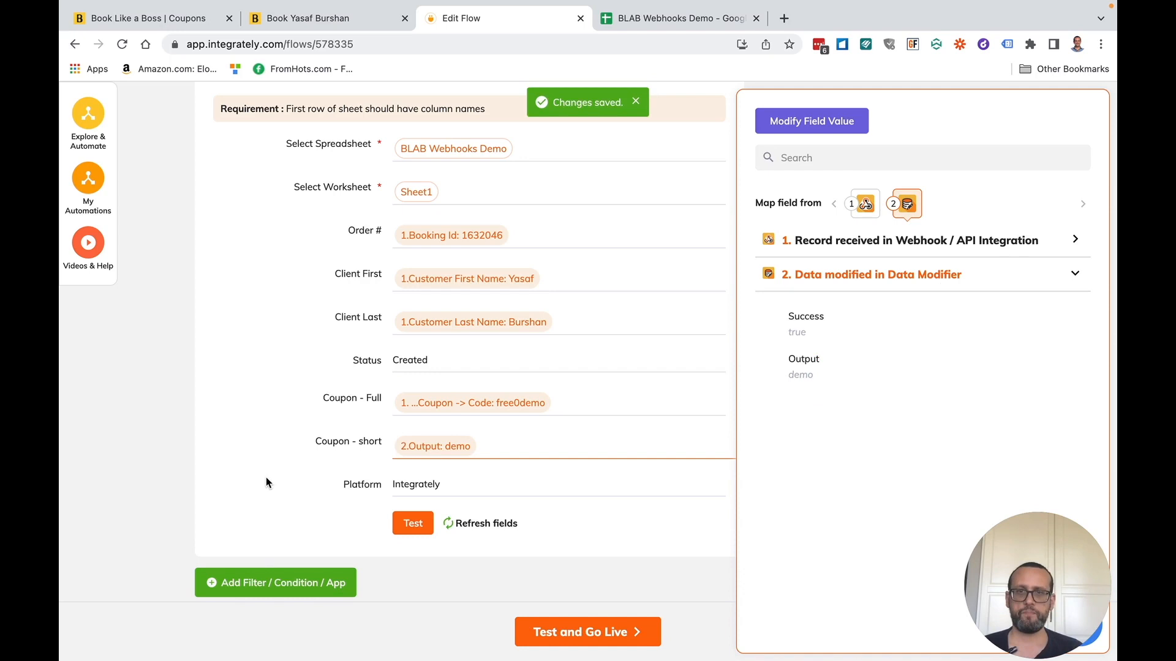
click(568, 535)
click(414, 528)
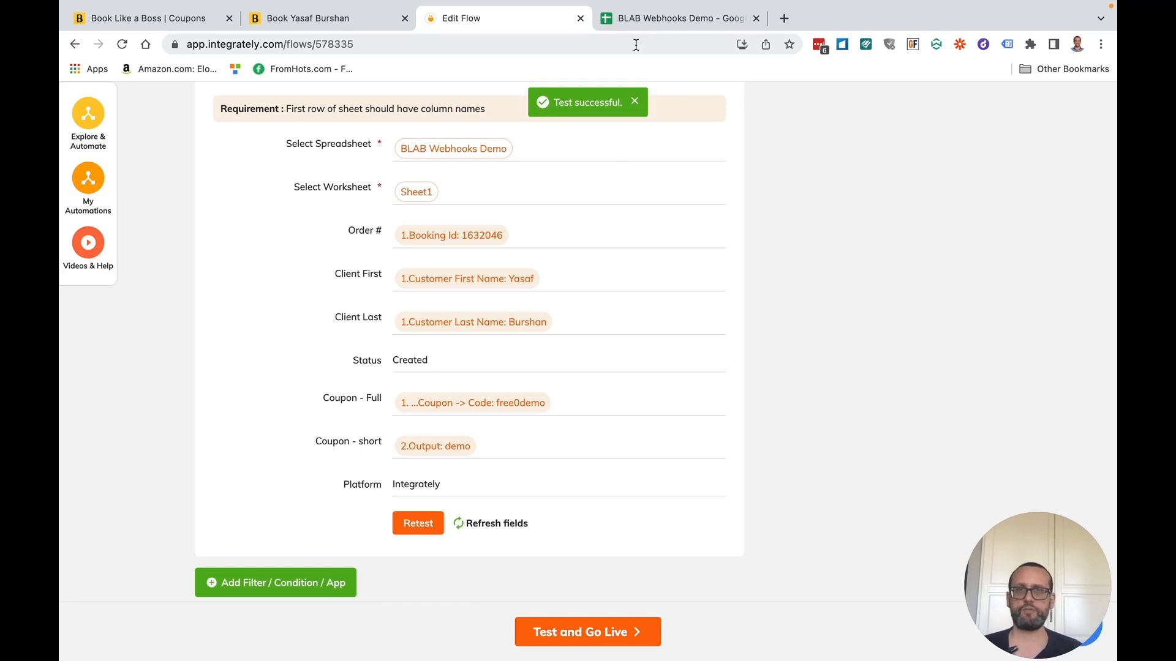
click(645, 17)
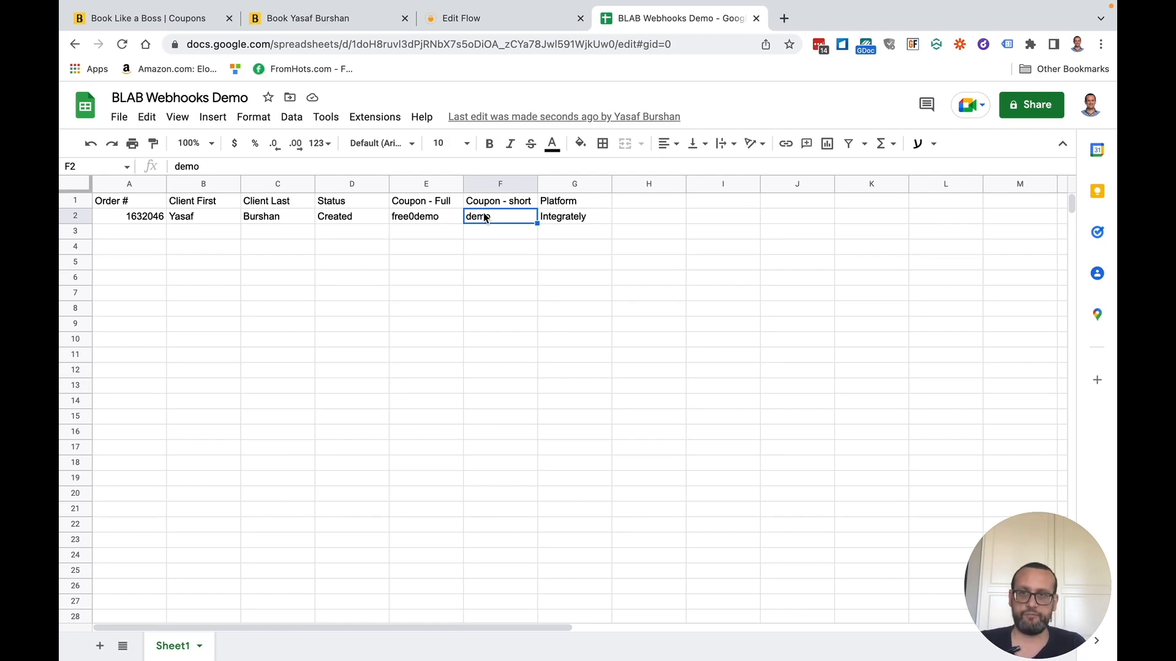
- Insert a column left of Client First and head it 'Customer Email' in B1
right_click(211, 186)
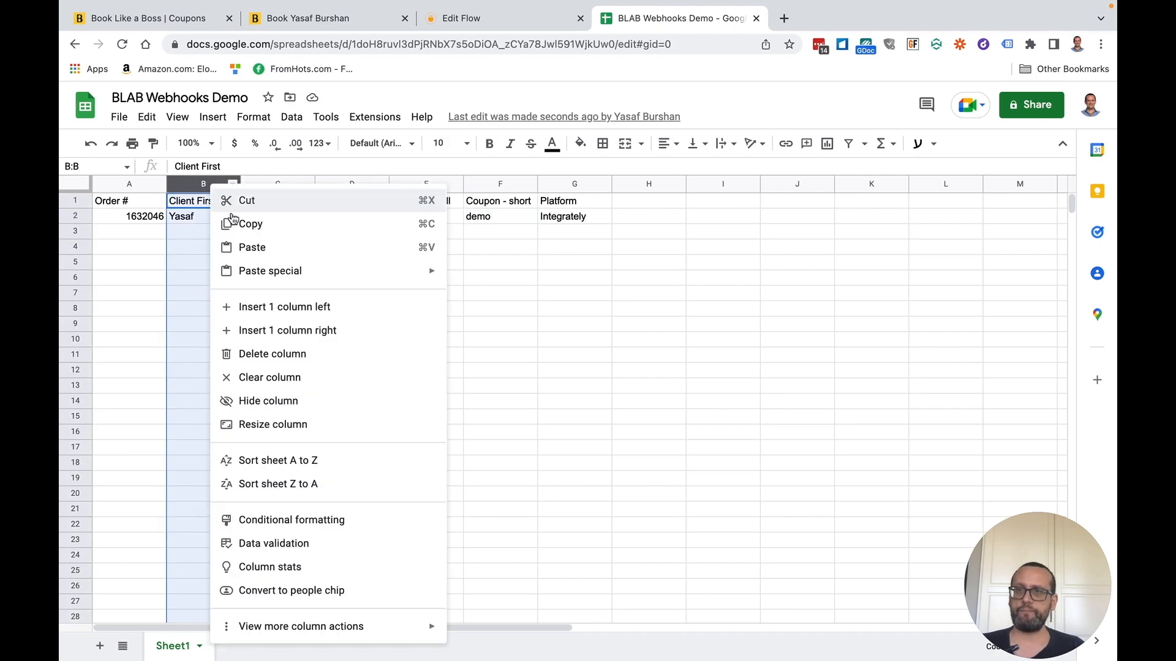
click(337, 309)
click(215, 201)
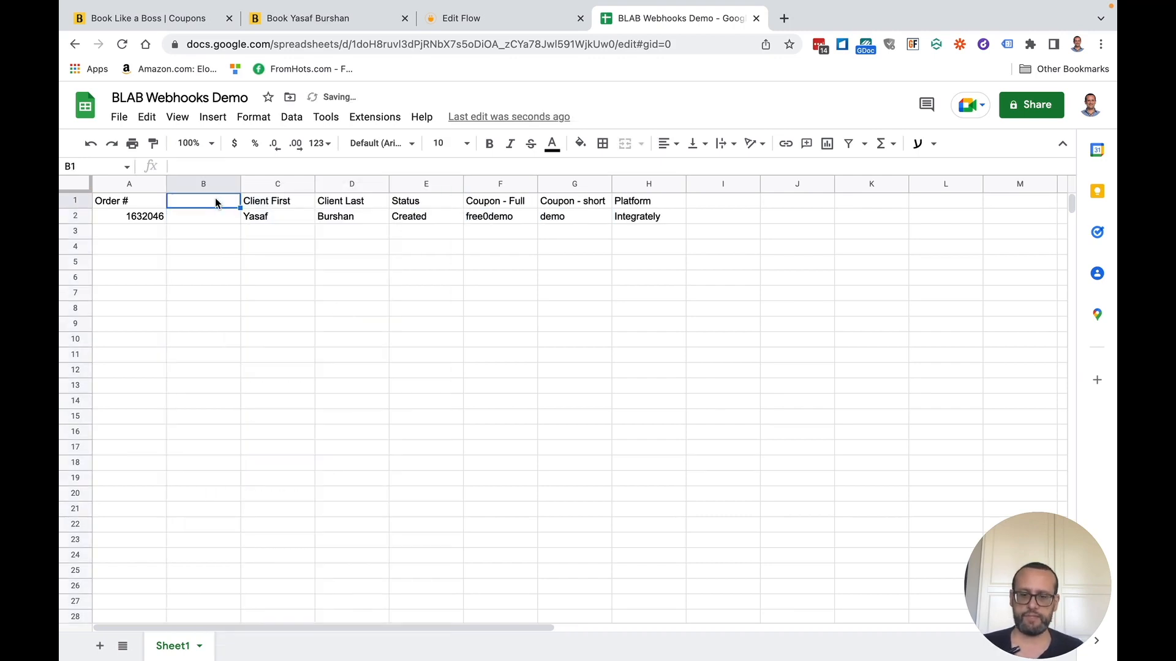
text(Customer Email)
key(Return)
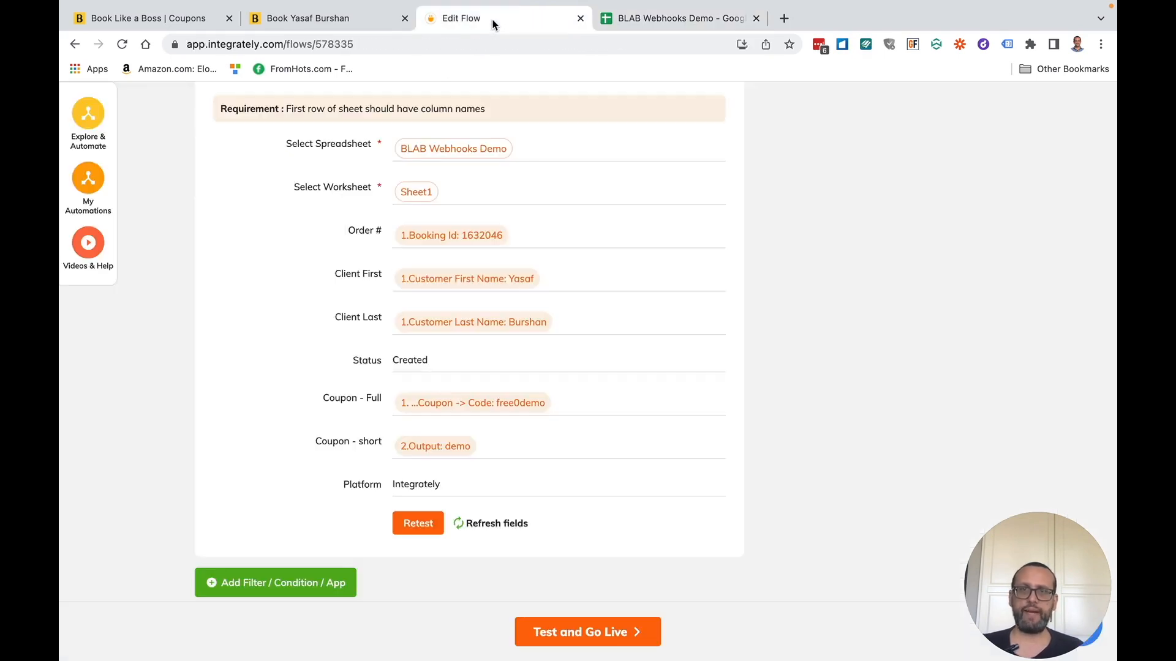
- Refresh the row step's fields and map the webhook's Customer Email into the sheet's Customer Email
click(492, 20)
scroll(427, 425, up, 4)
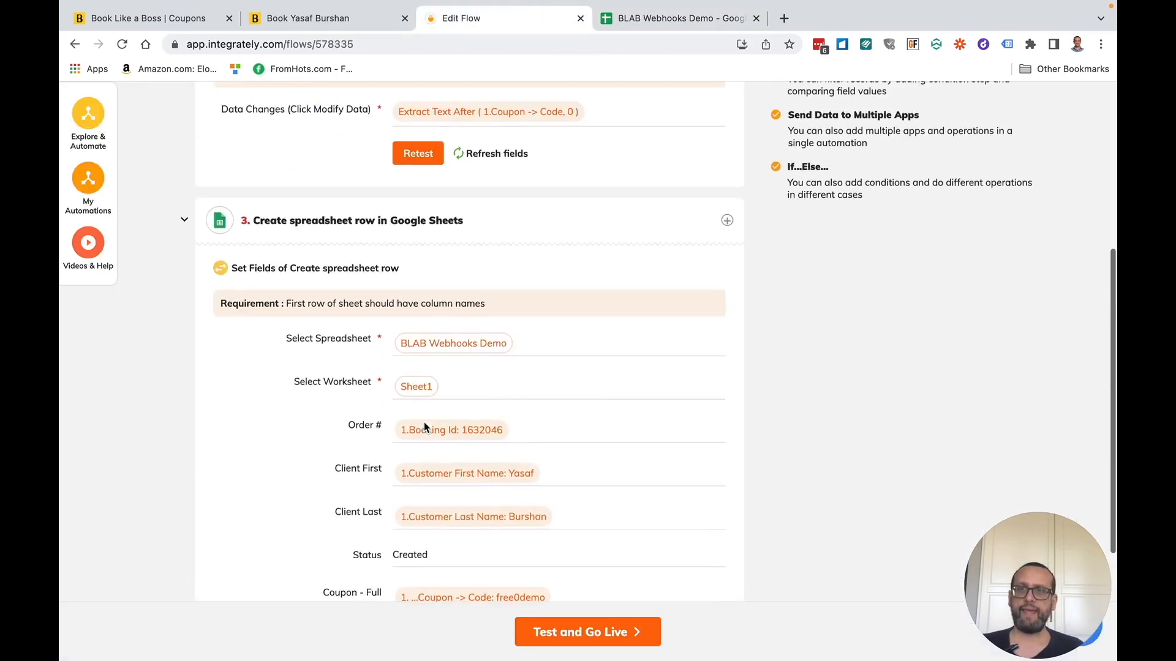
scroll(304, 476, down, 3)
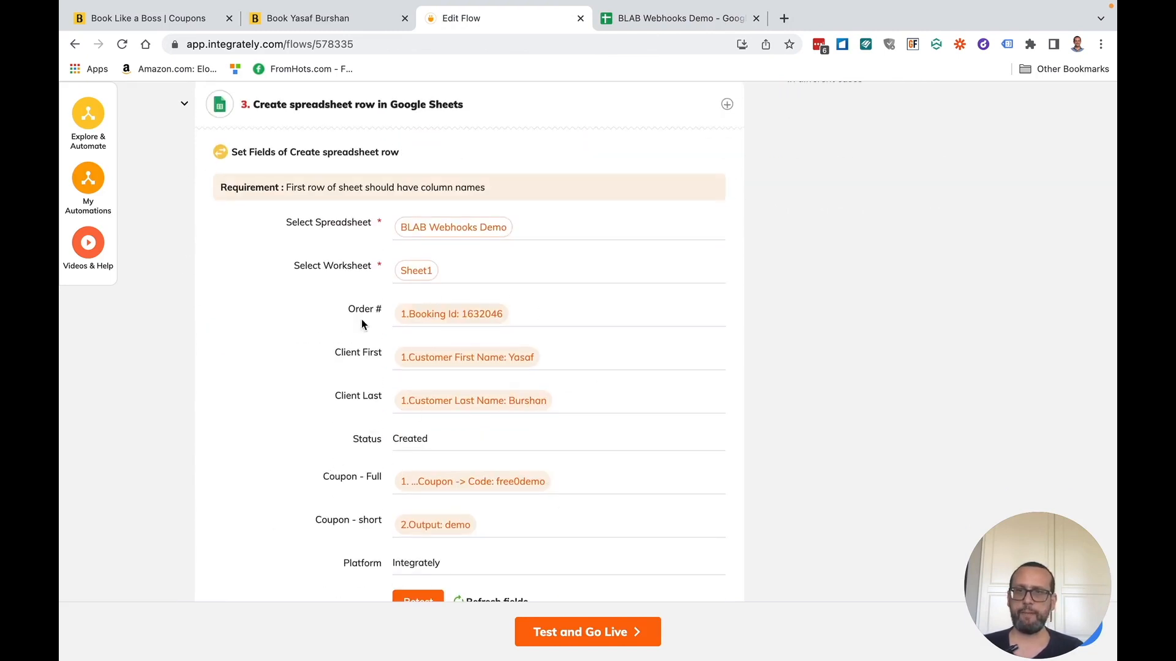
scroll(300, 350, down, 1)
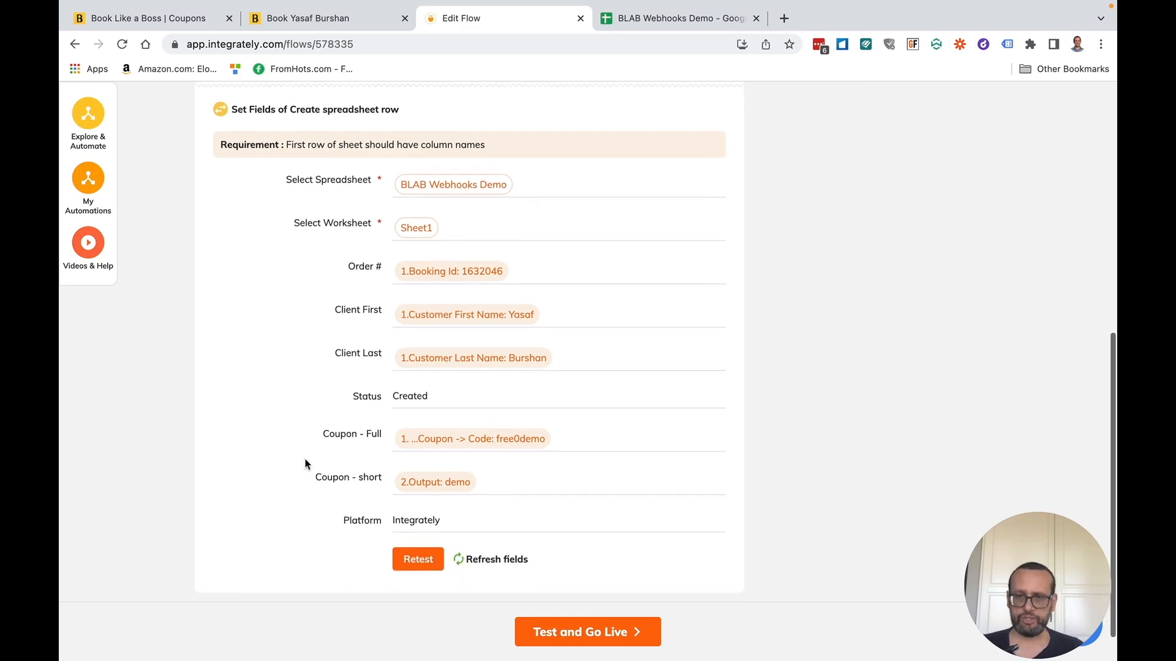
click(482, 565)
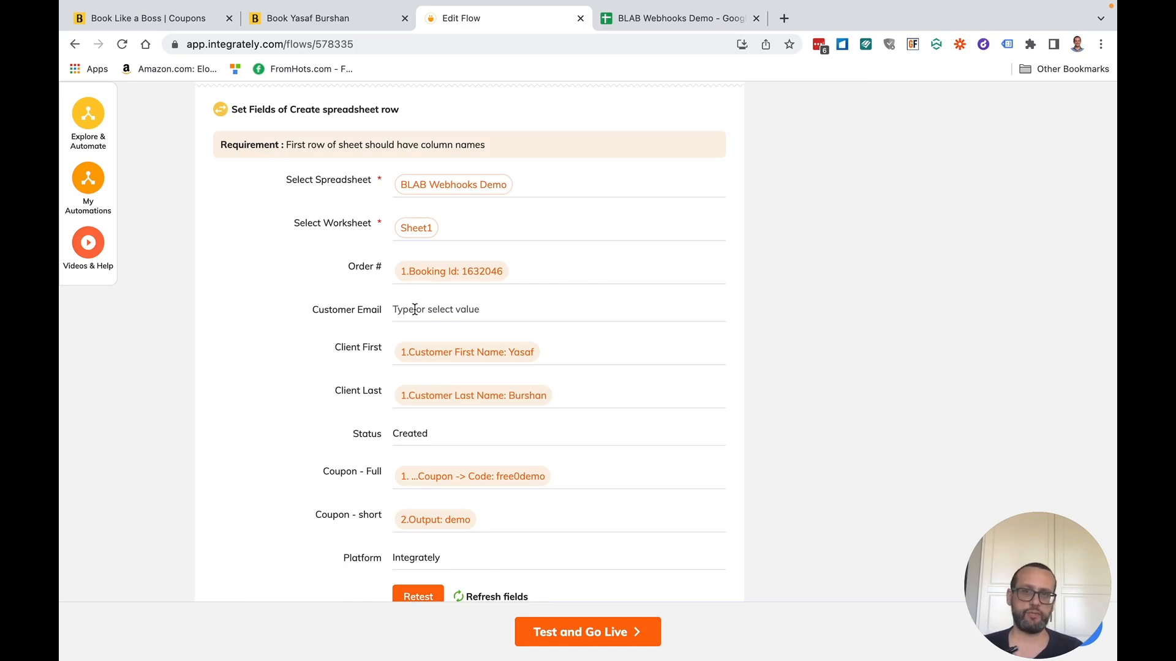
click(415, 309)
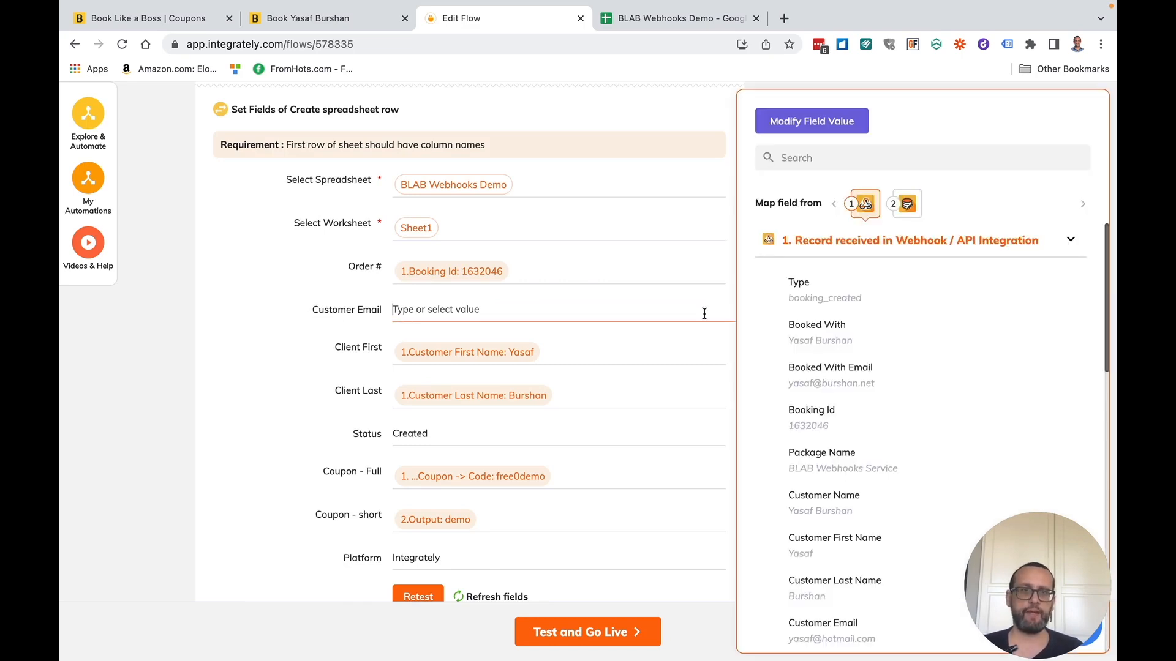
scroll(899, 387, down, 1)
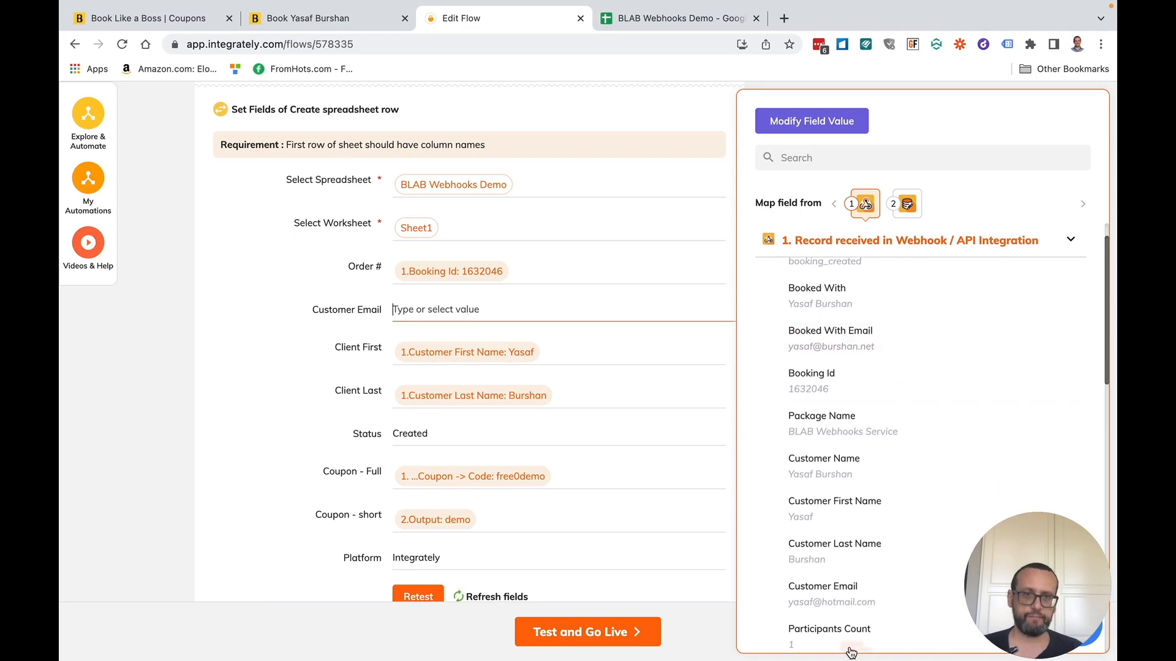
click(829, 599)
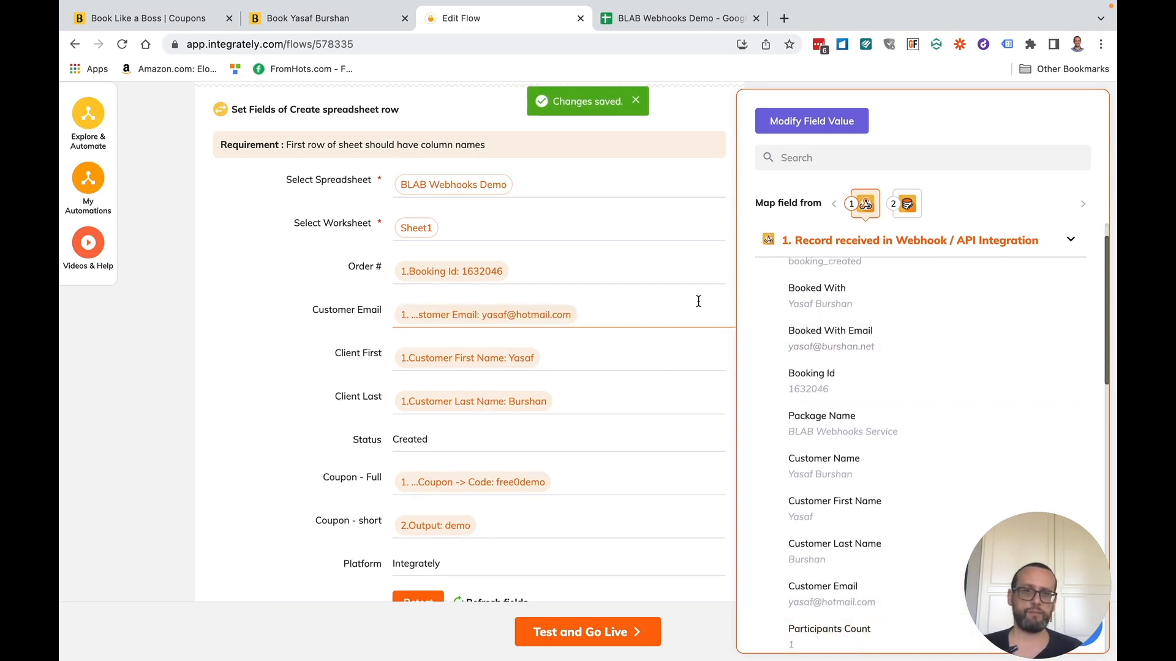
click(240, 433)
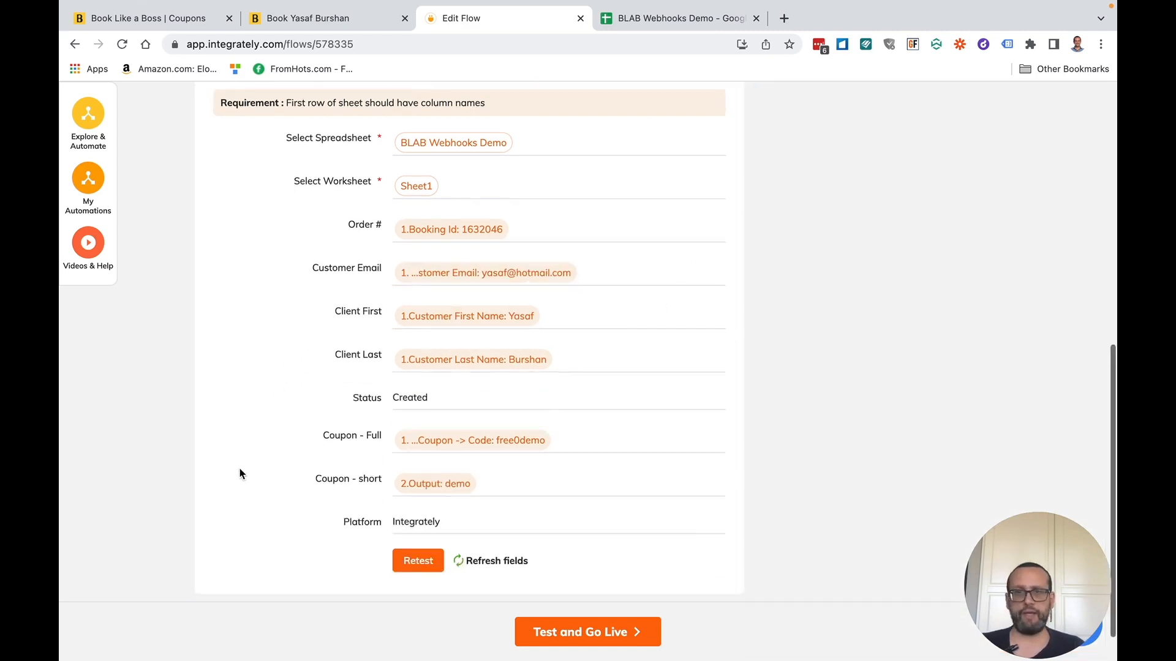
- Retest the spreadsheet row step and view the new second row in the sheet
scroll(239, 472, down, 2)
click(418, 518)
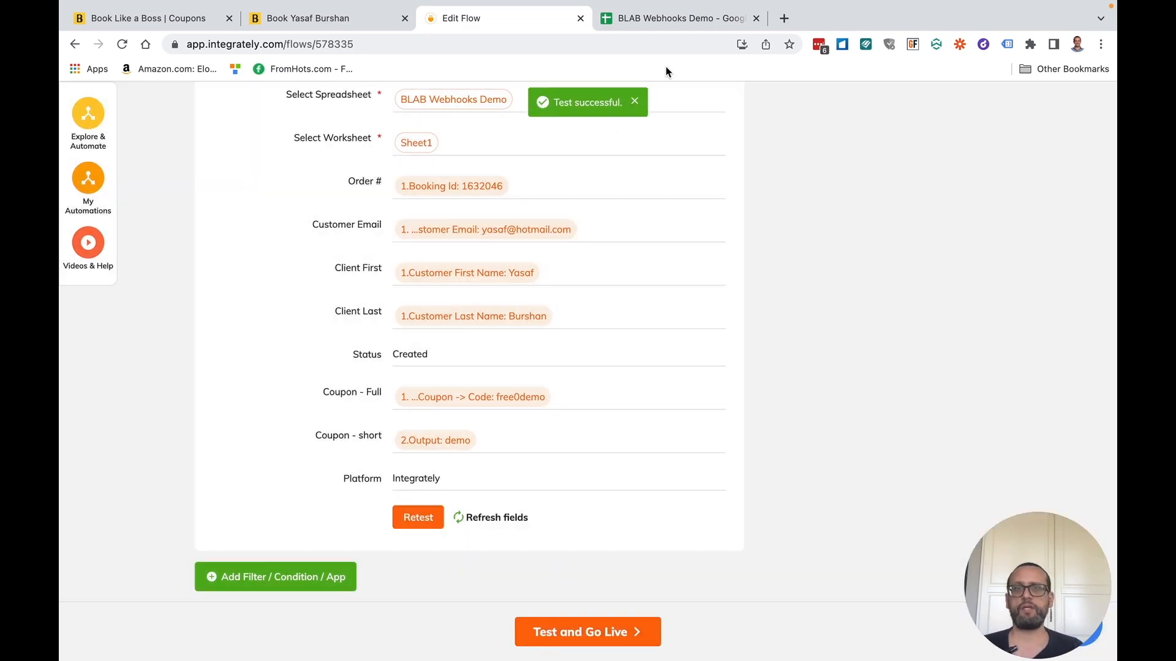
click(669, 20)
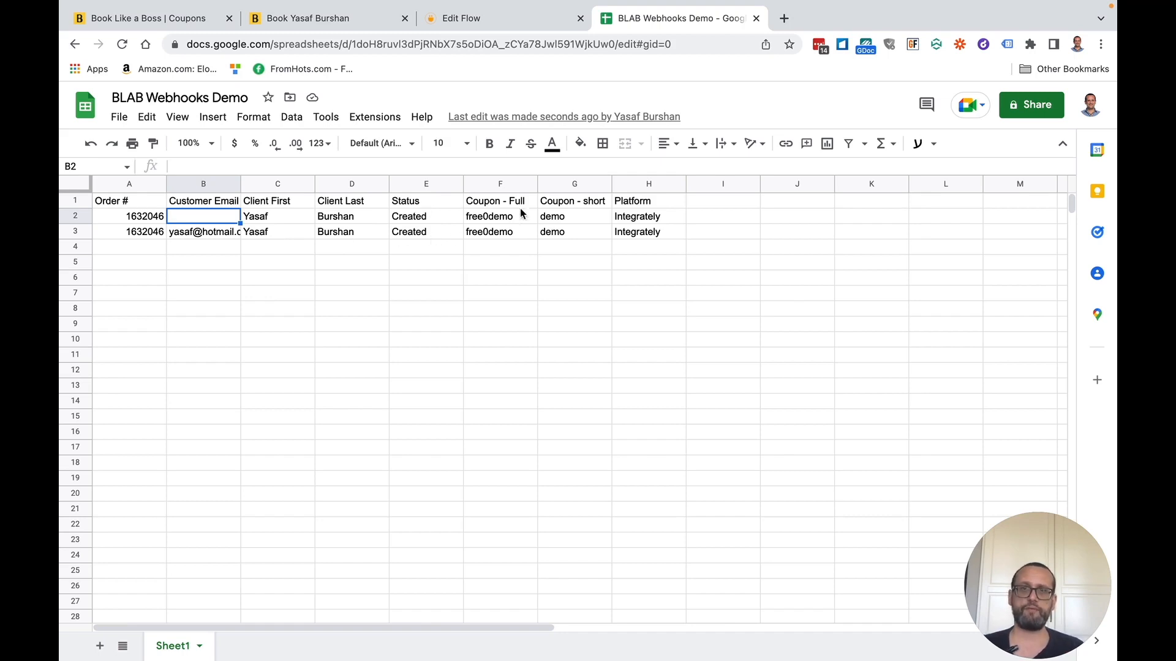
- Inspect row 3's coupon, order number and Created status, then go back to the flow editor
click(558, 236)
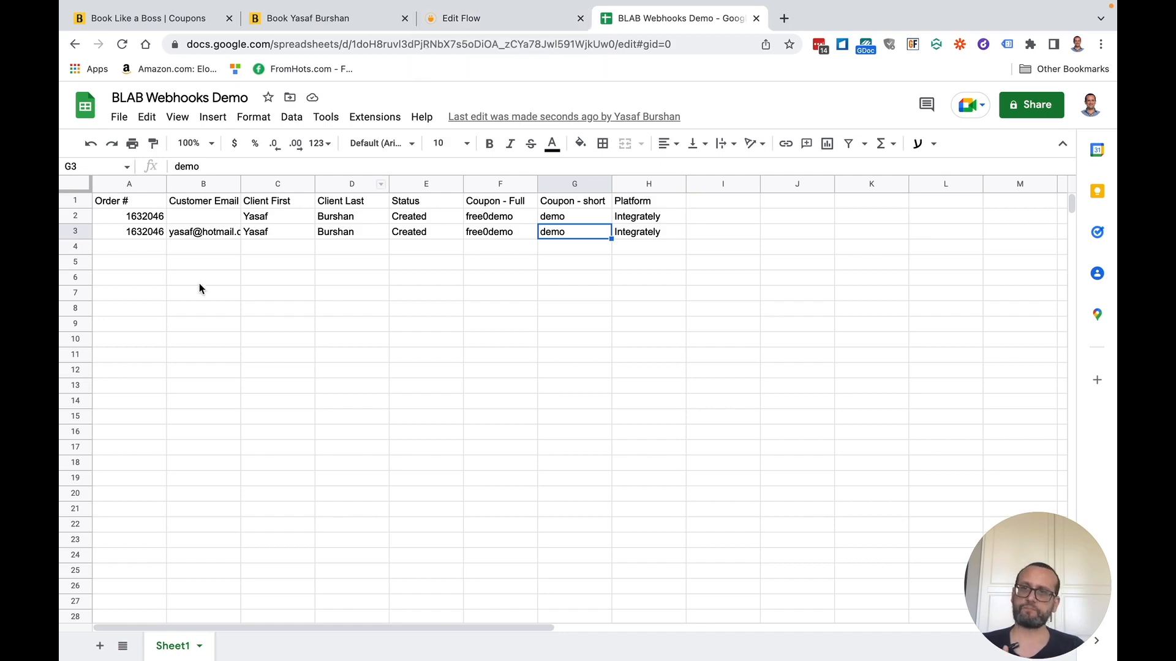
click(151, 238)
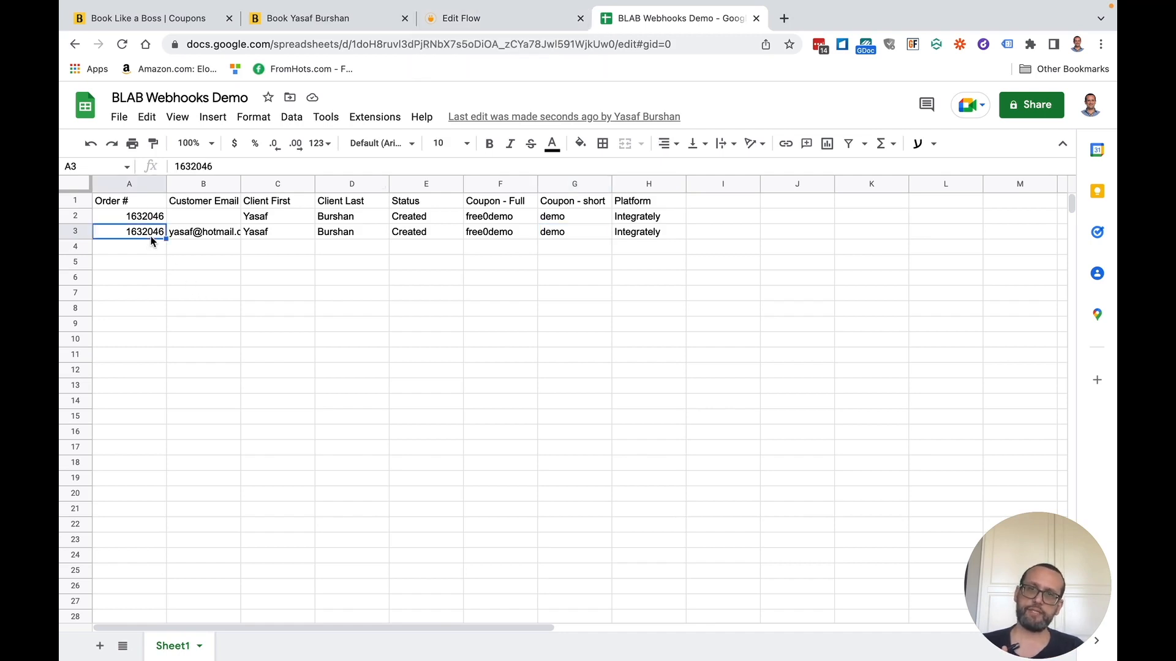
click(427, 237)
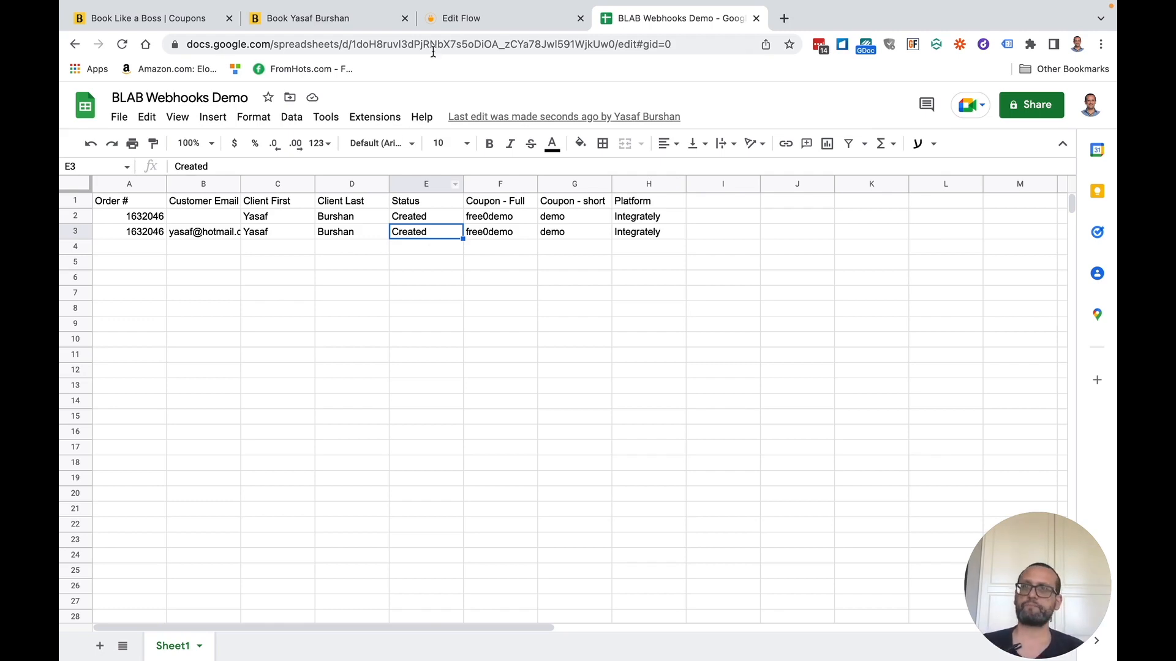
click(477, 20)
scroll(367, 504, up, 3)
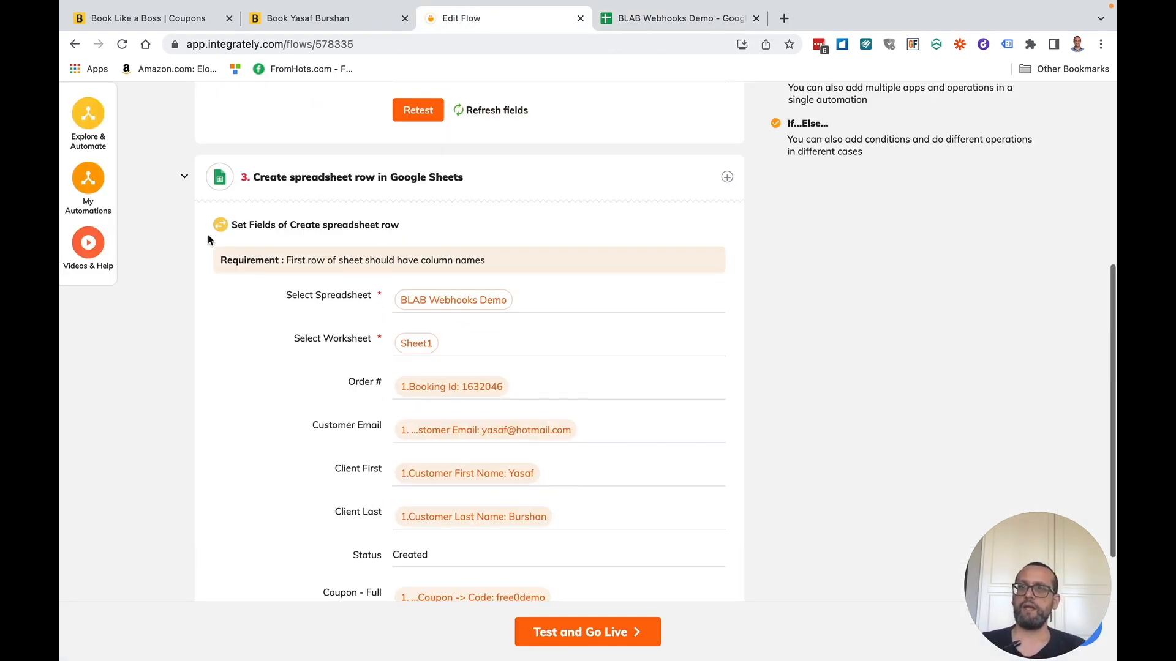
- Insert a filter/condition step directly after the webhook trigger
click(184, 177)
scroll(224, 371, up, 1)
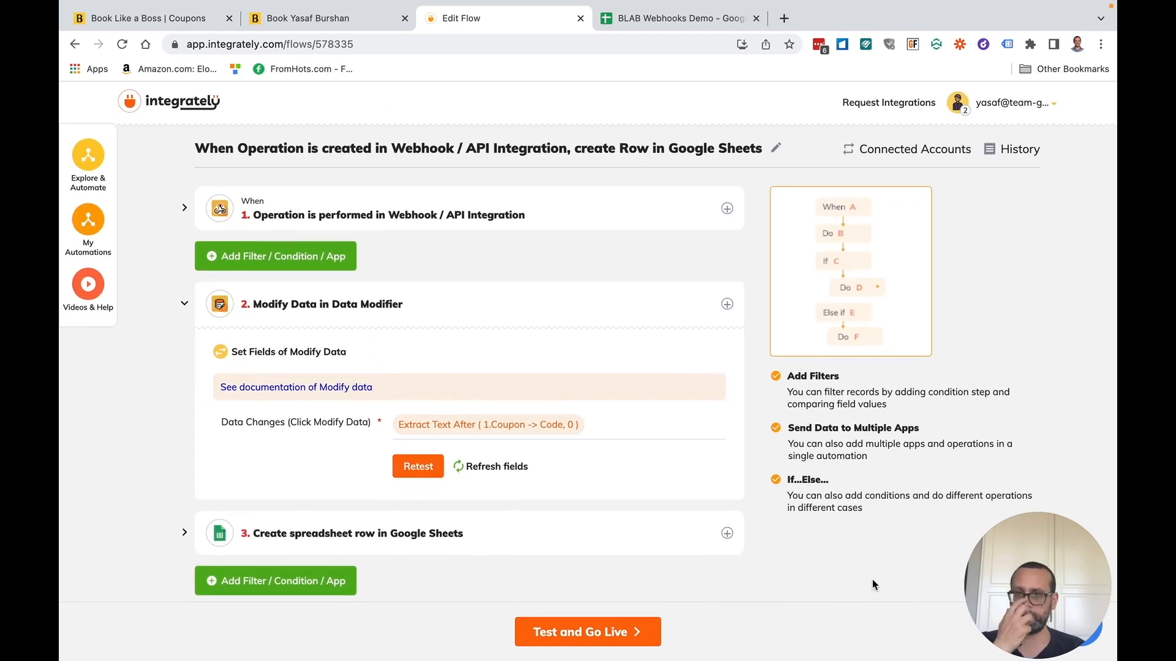
mouse_move(268, 260)
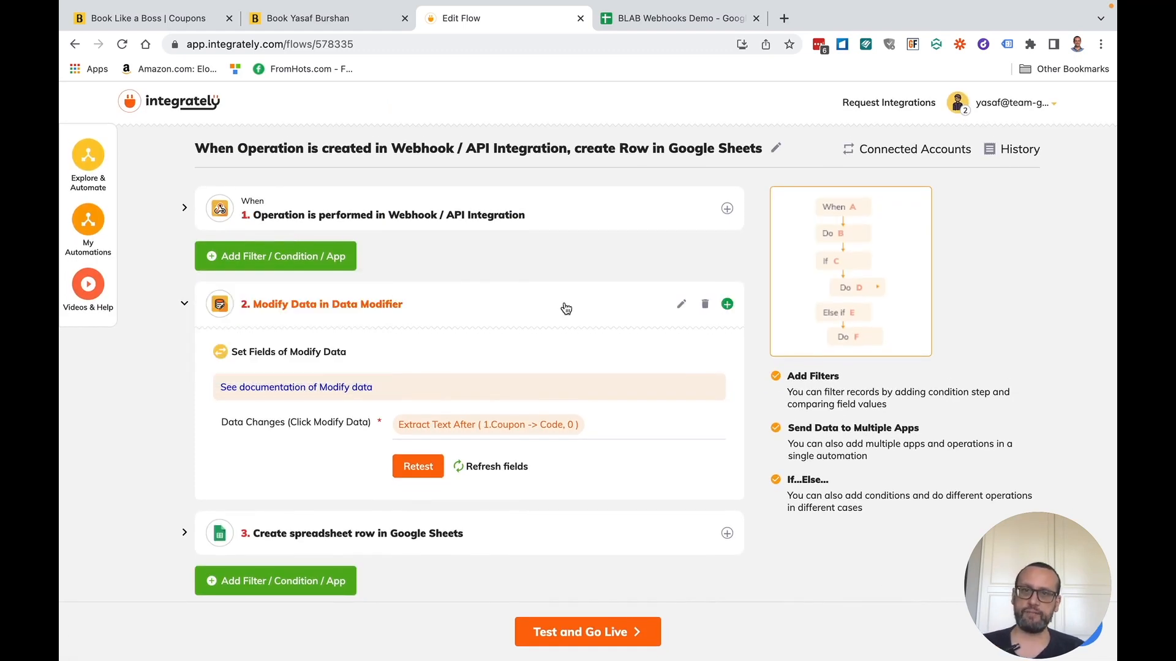
scroll(538, 498, down, 1)
scroll(538, 501, up, 1)
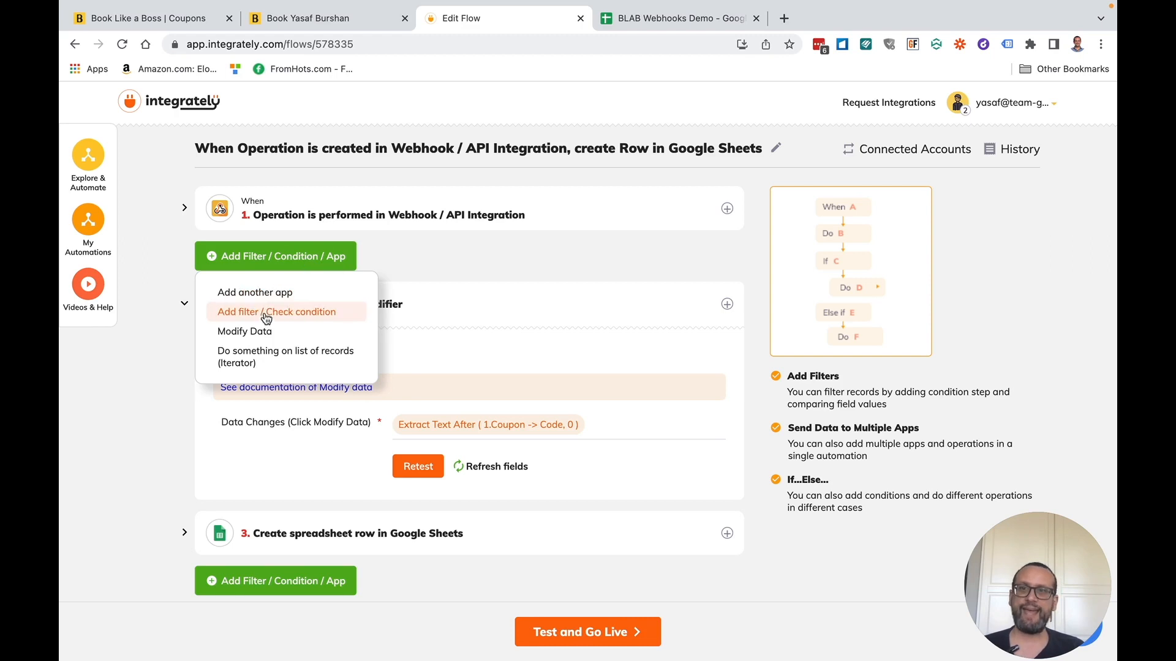
click(286, 313)
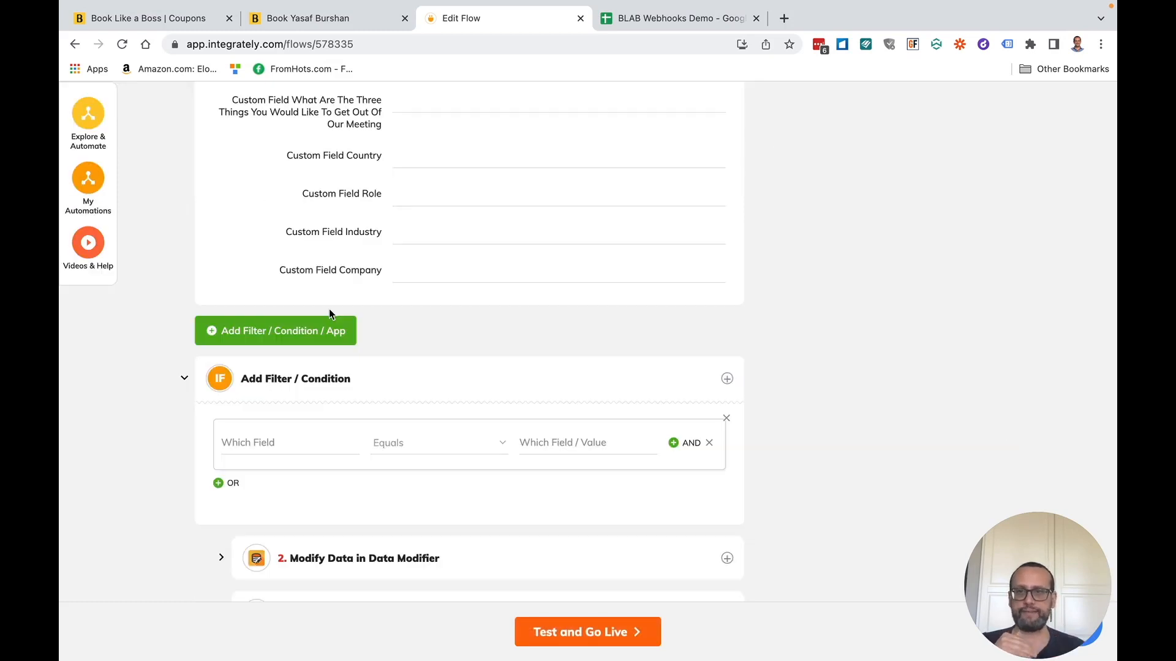
- Make the condition require 1.Type to exactly match booking_created
click(290, 436)
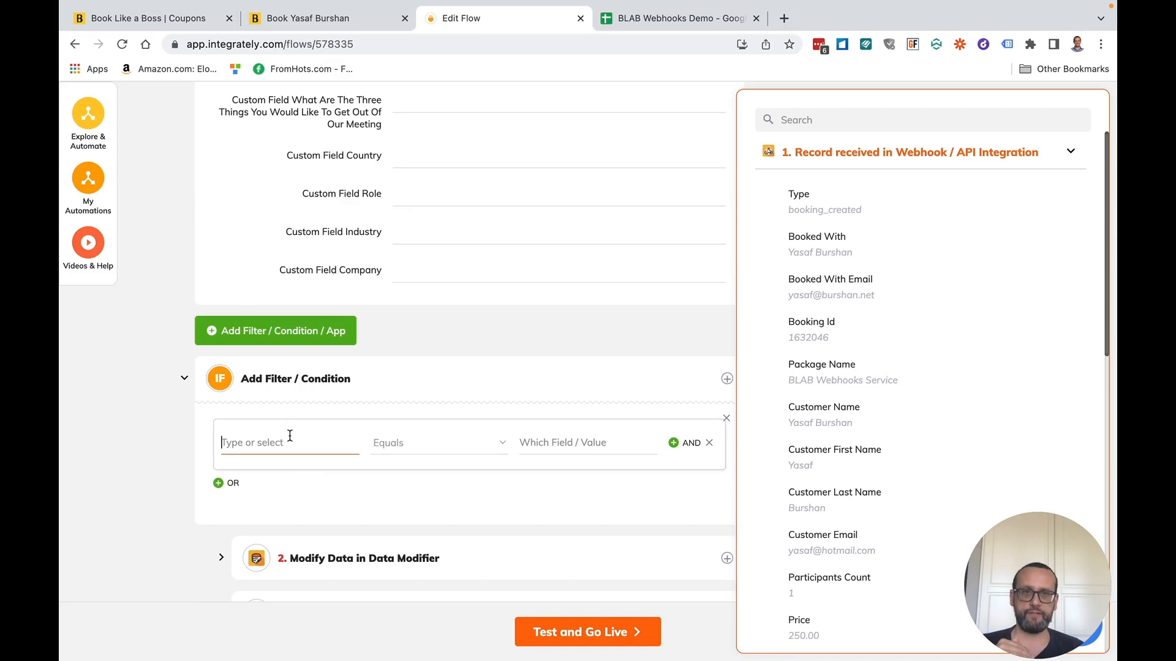
click(826, 210)
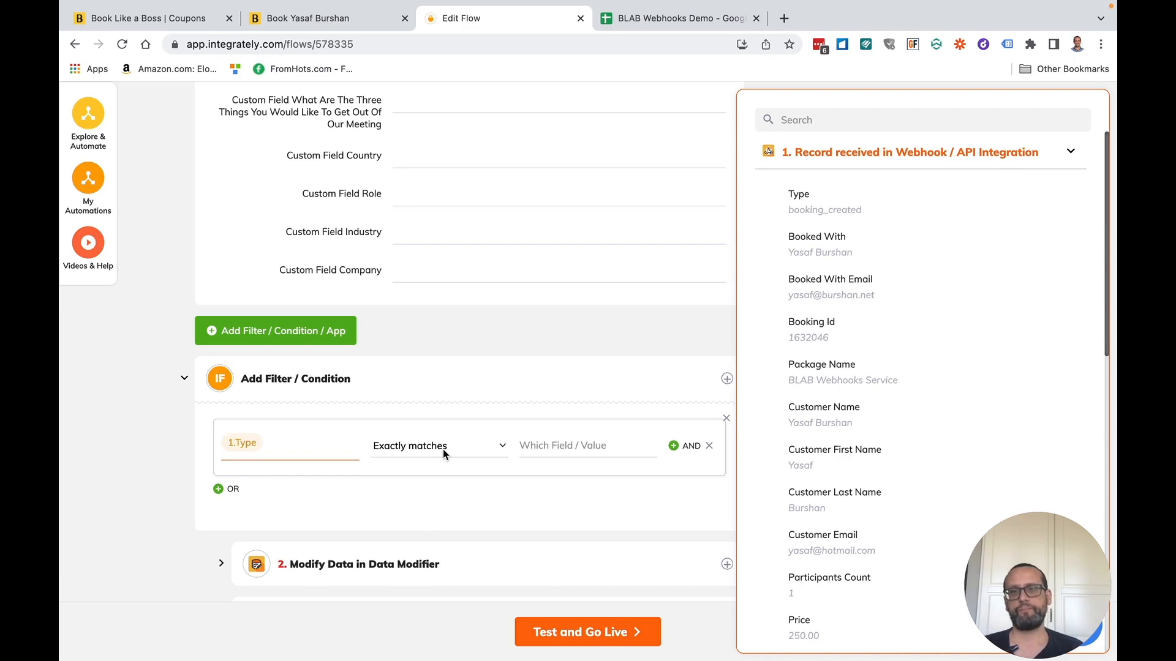
click(570, 448)
text(booki)
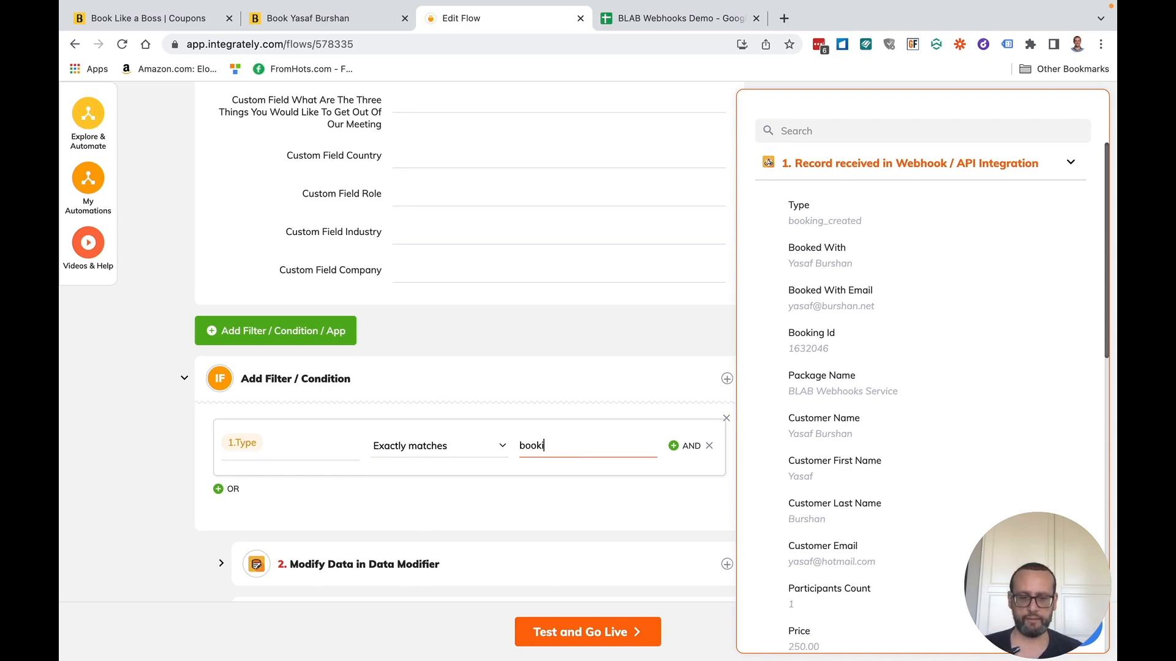
text(ng_created)
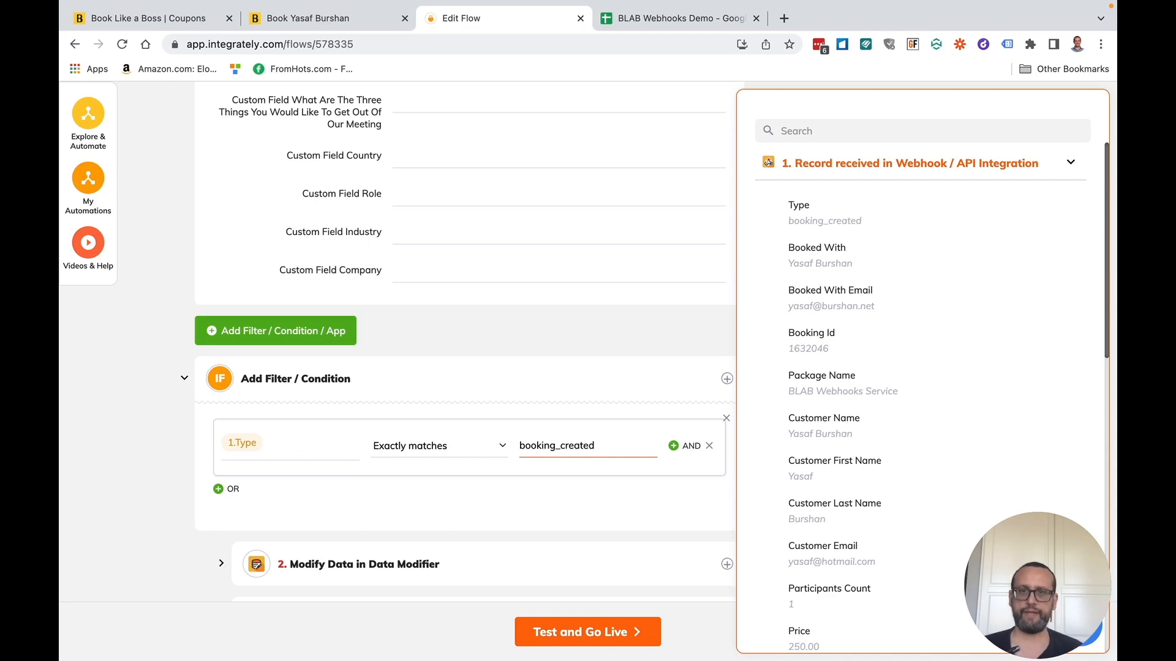
click(167, 492)
scroll(158, 398, up, 5)
scroll(155, 316, up, 15)
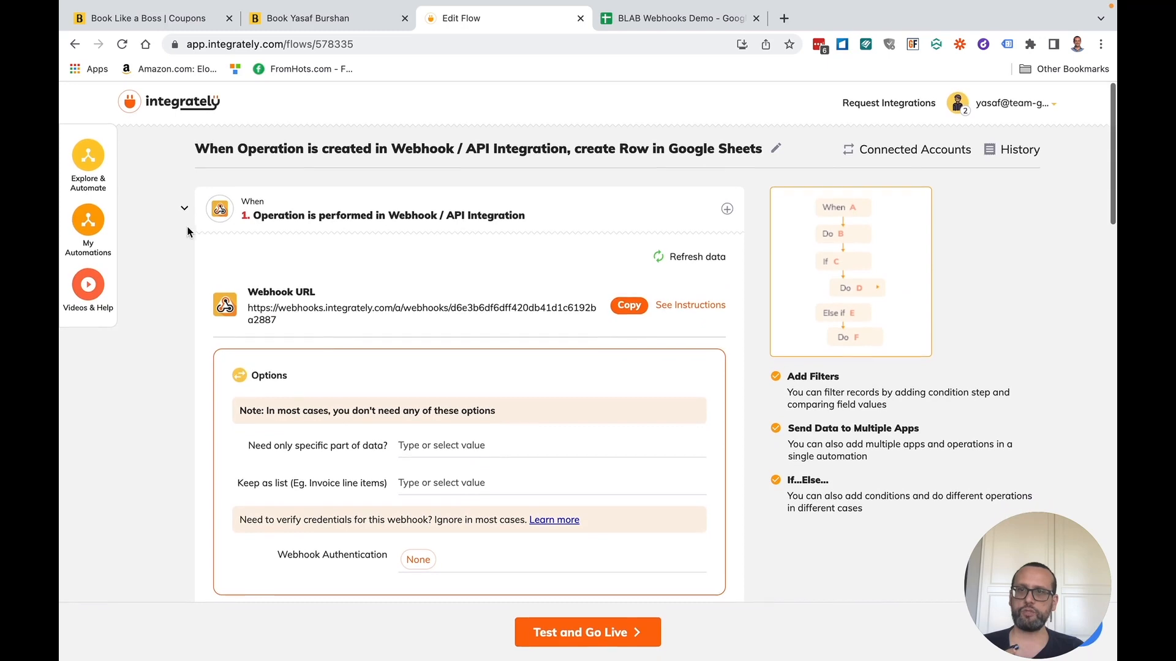
- Compare the flow against the demo spreadsheet, then add an empty Else branch below the IF steps
click(184, 208)
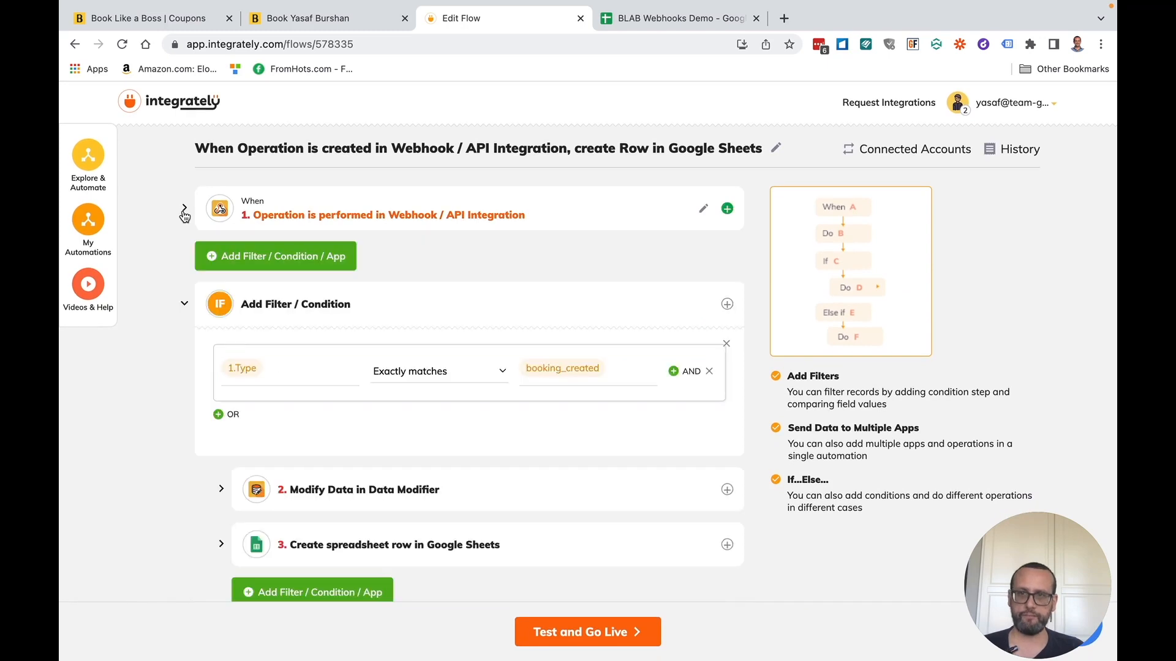
click(184, 306)
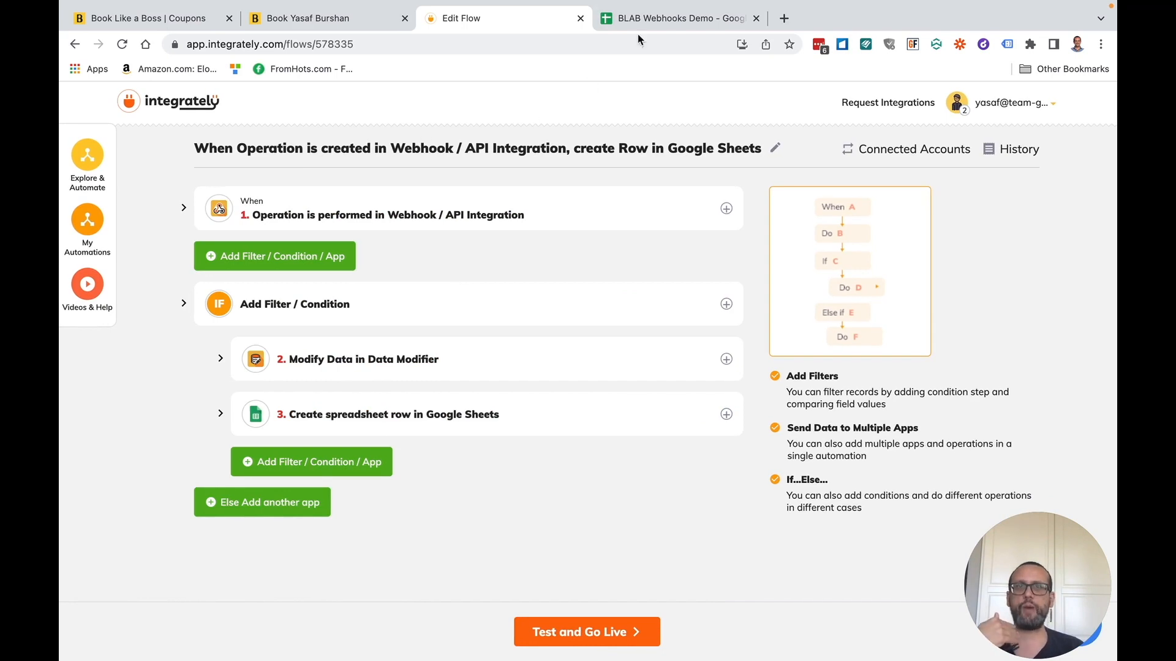
click(654, 22)
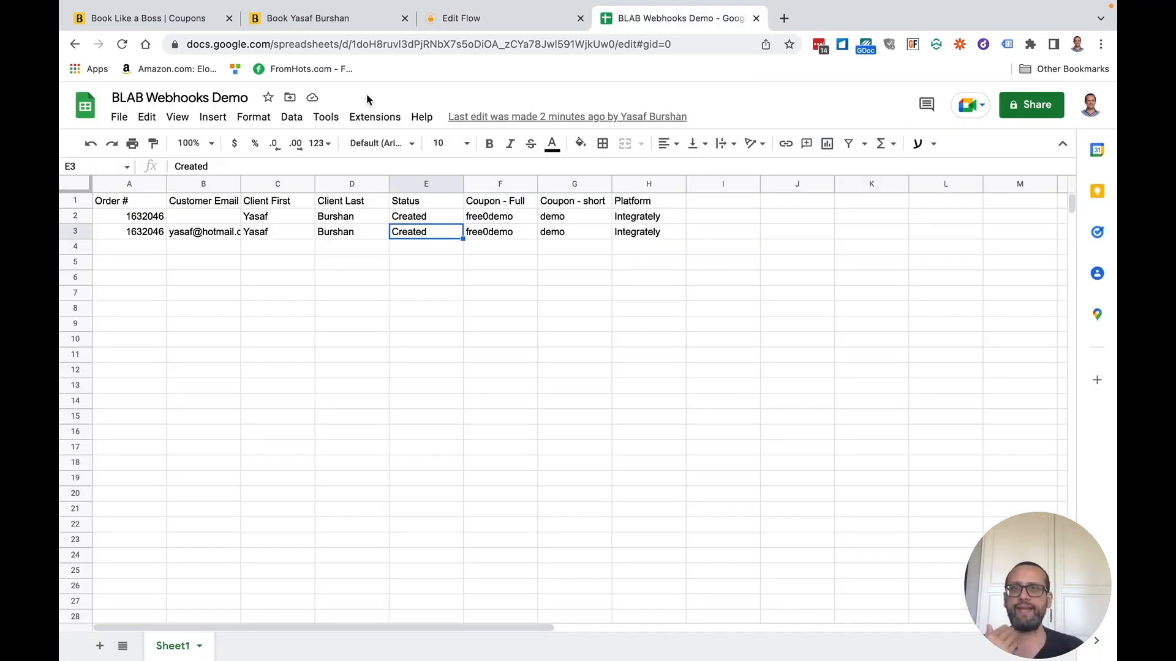
click(466, 19)
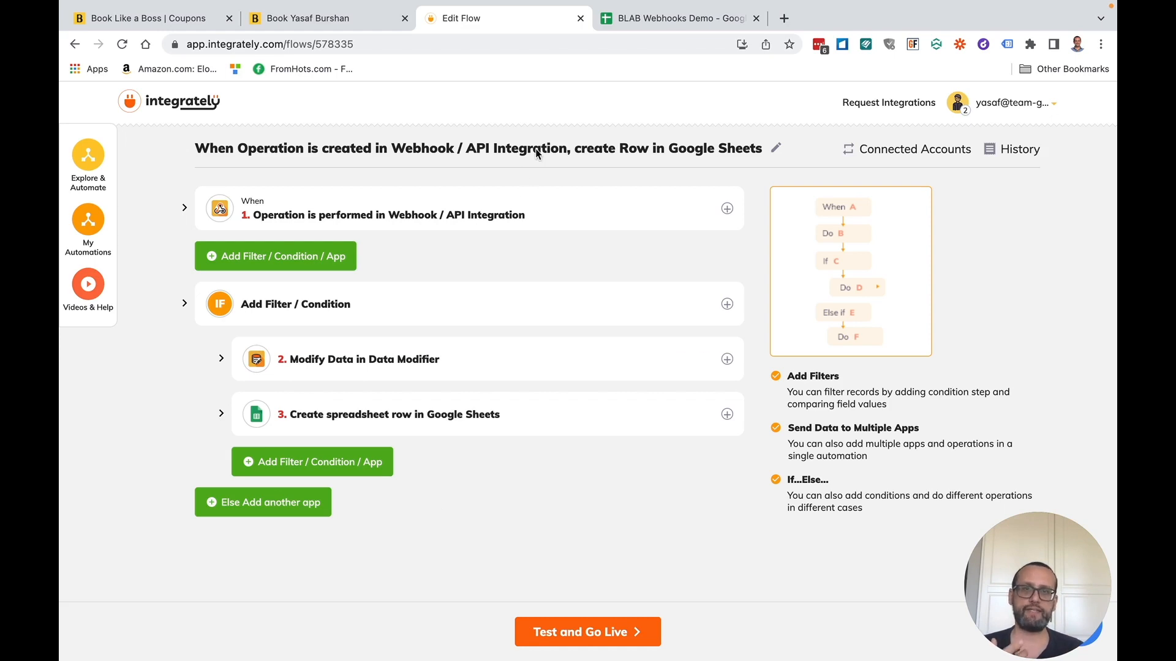
click(677, 18)
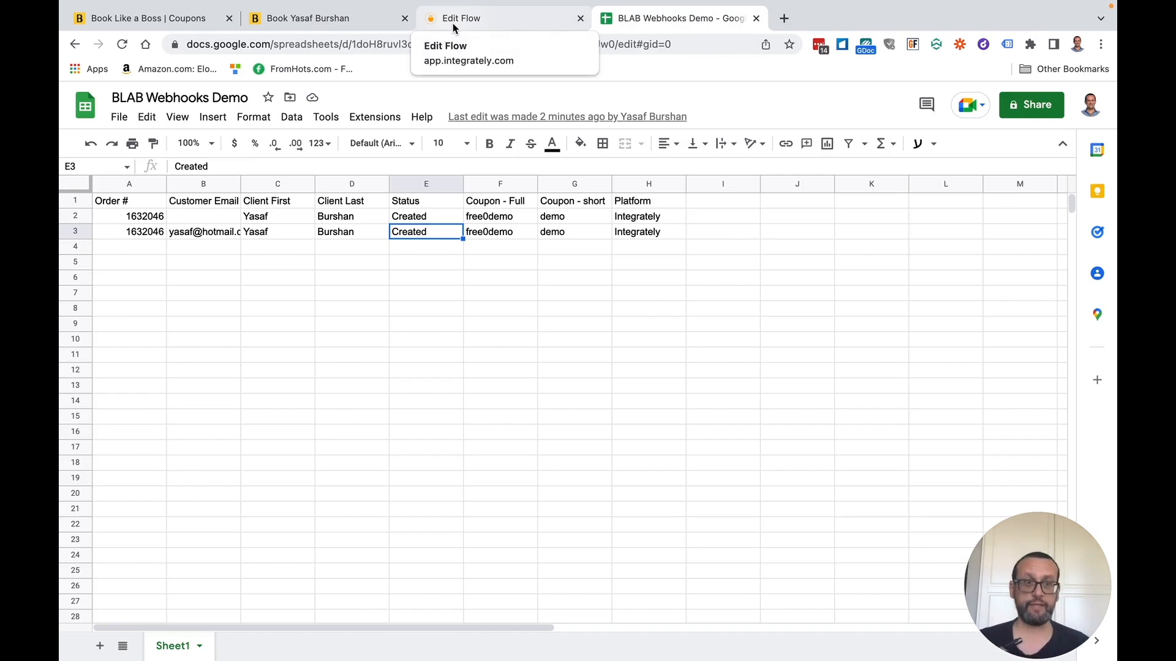
click(483, 20)
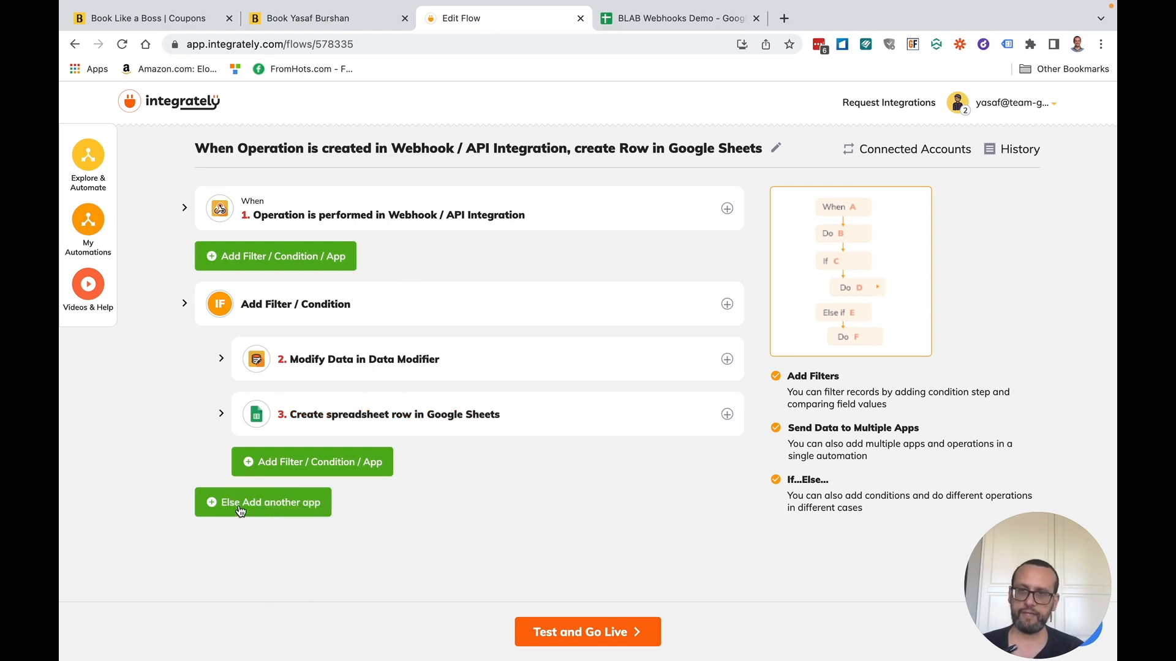
click(240, 508)
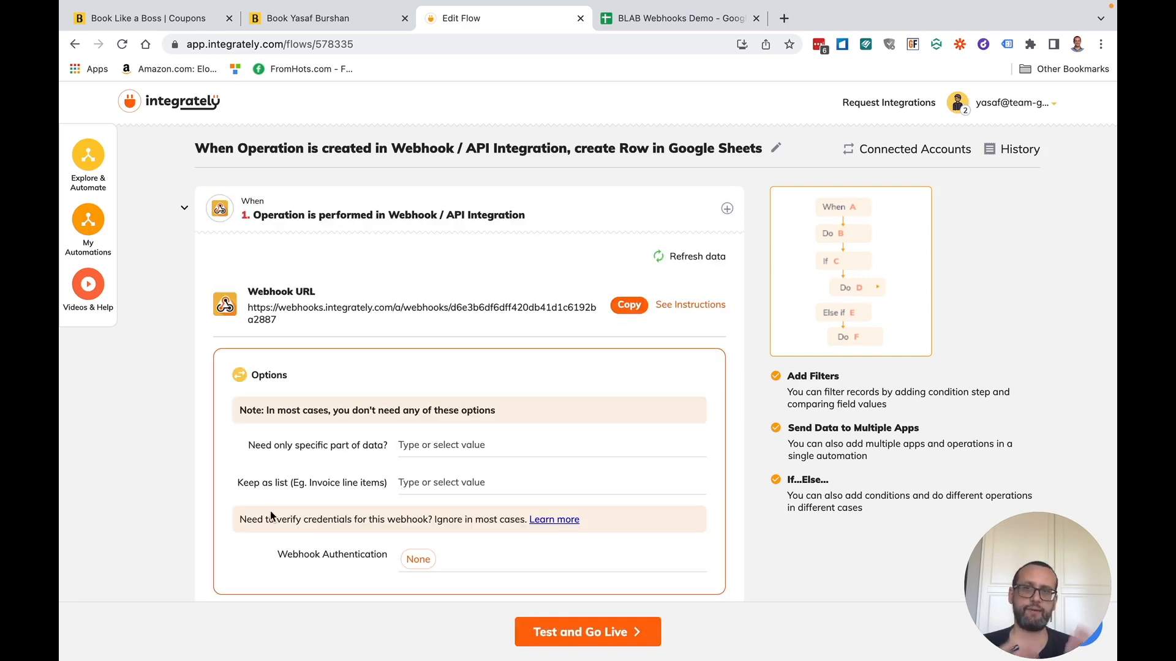
click(185, 211)
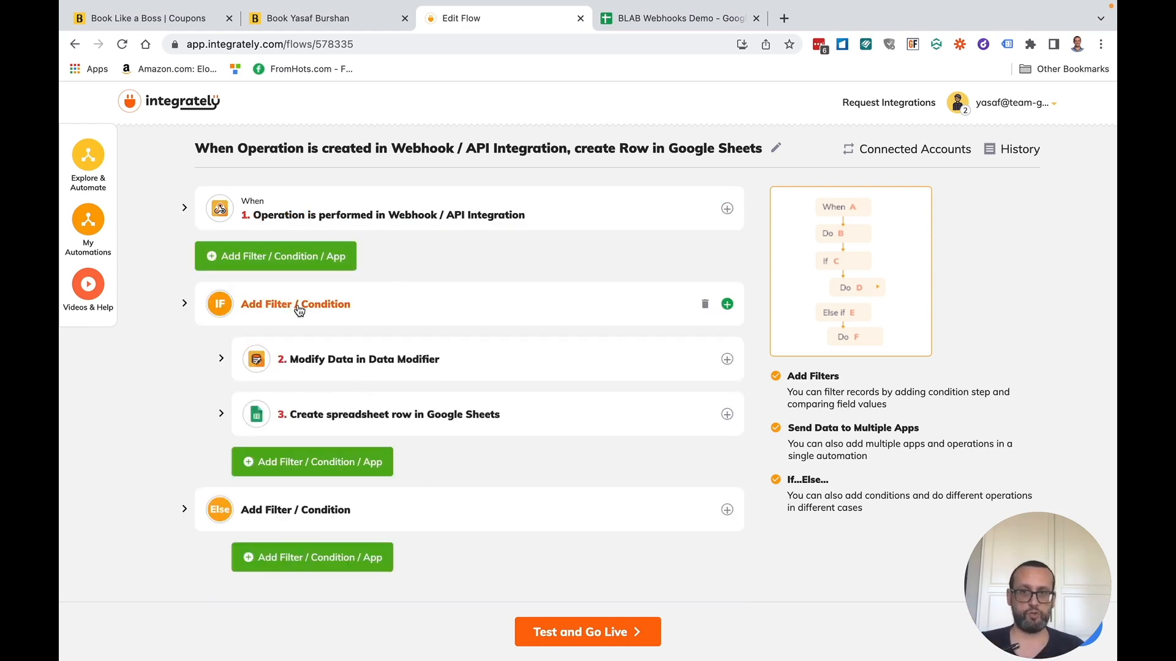
- Set the Else condition to 1.Type exactly matches booking_canceled
click(183, 509)
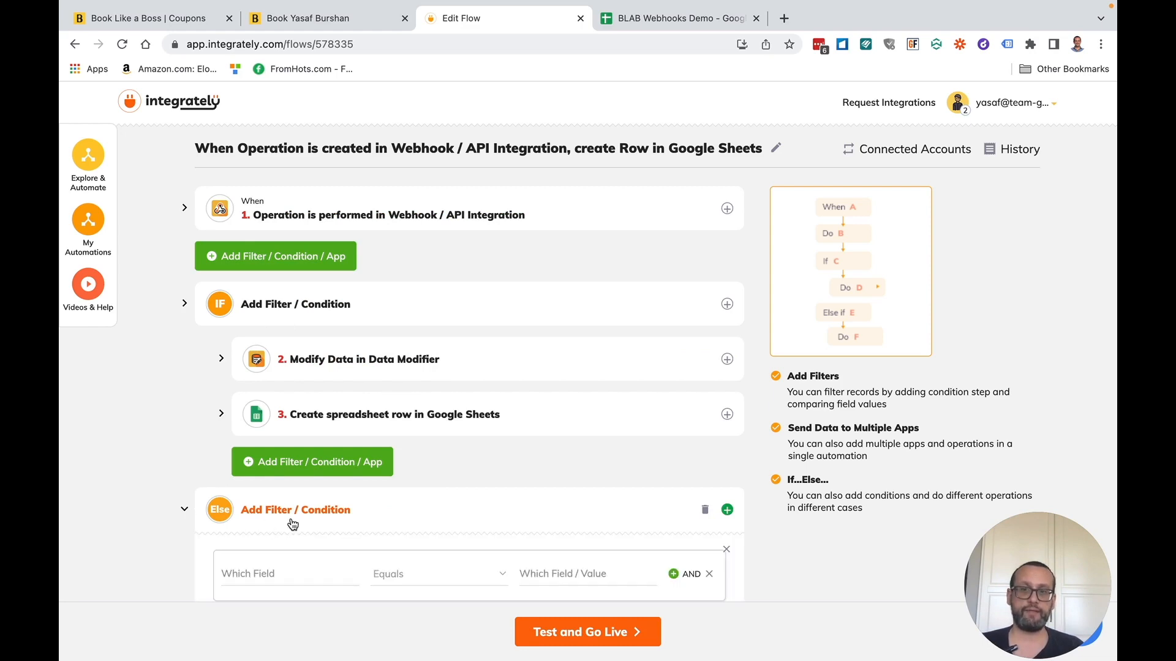
scroll(258, 591, down, 1)
click(266, 529)
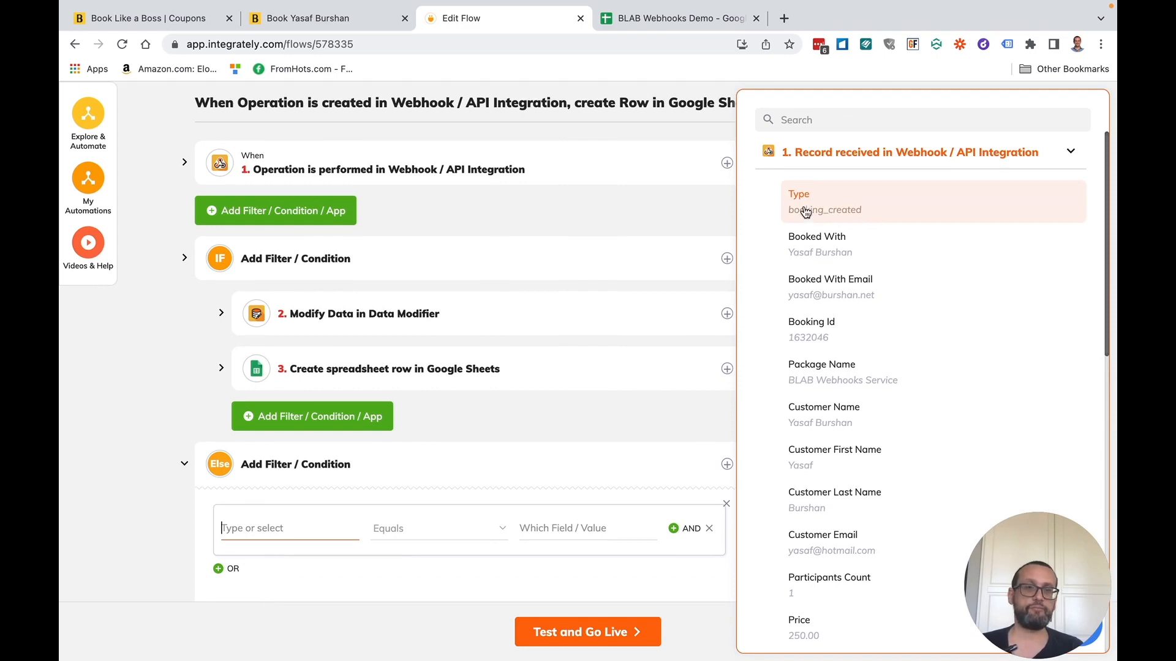
scroll(826, 203, down, 1)
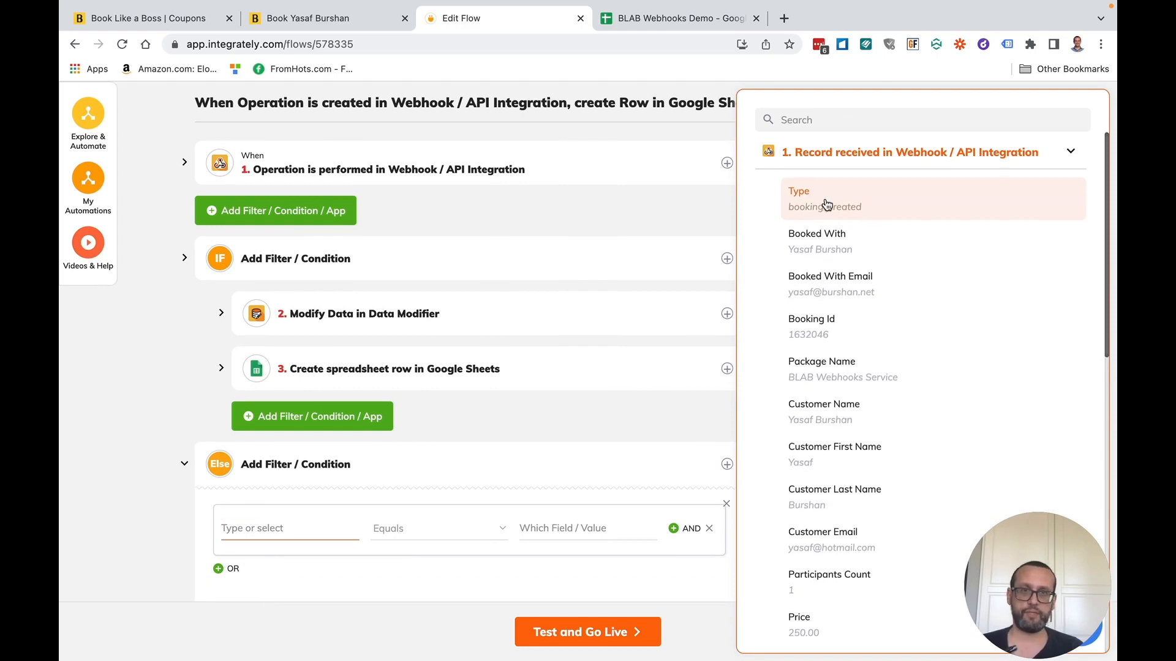
click(827, 204)
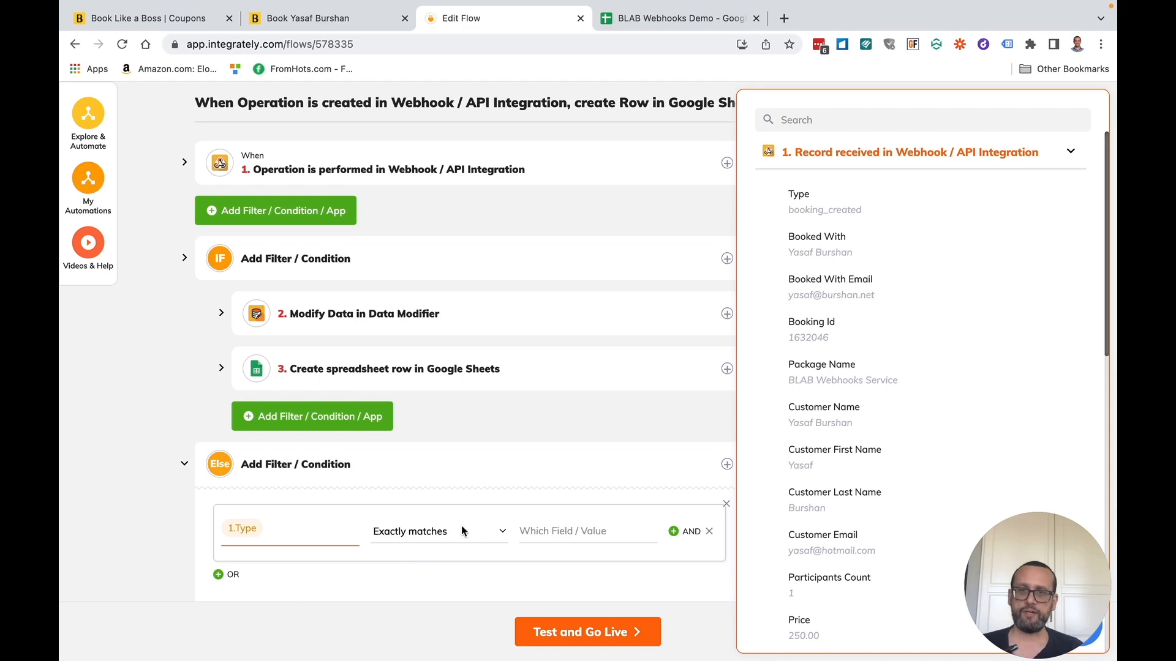
click(589, 530)
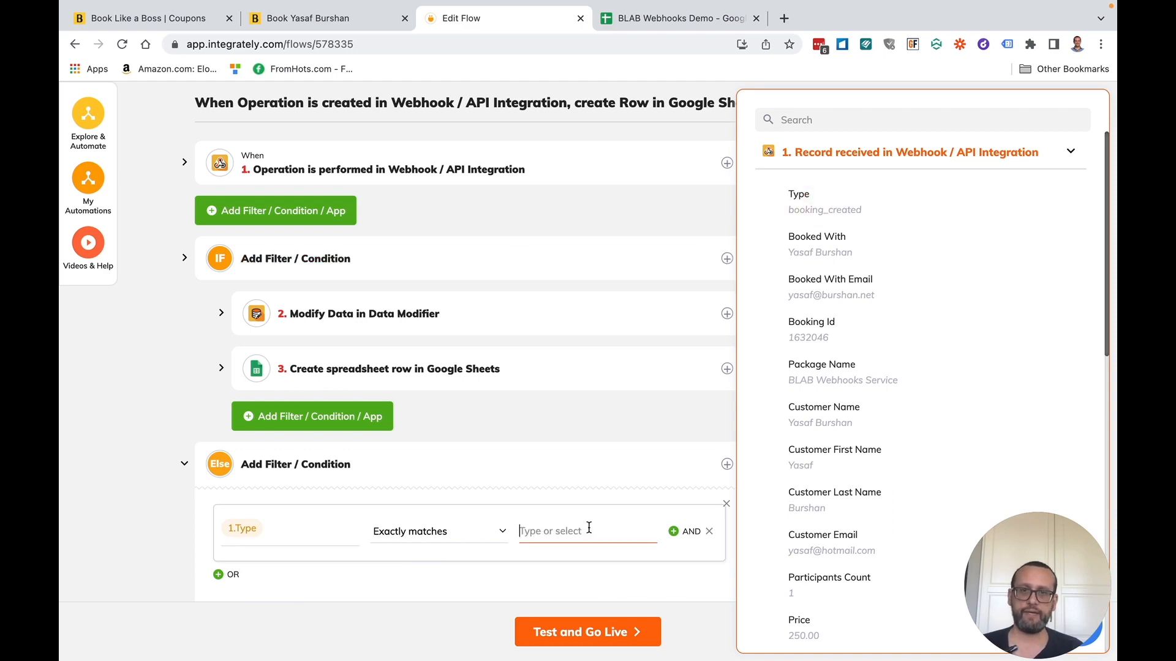
text(book)
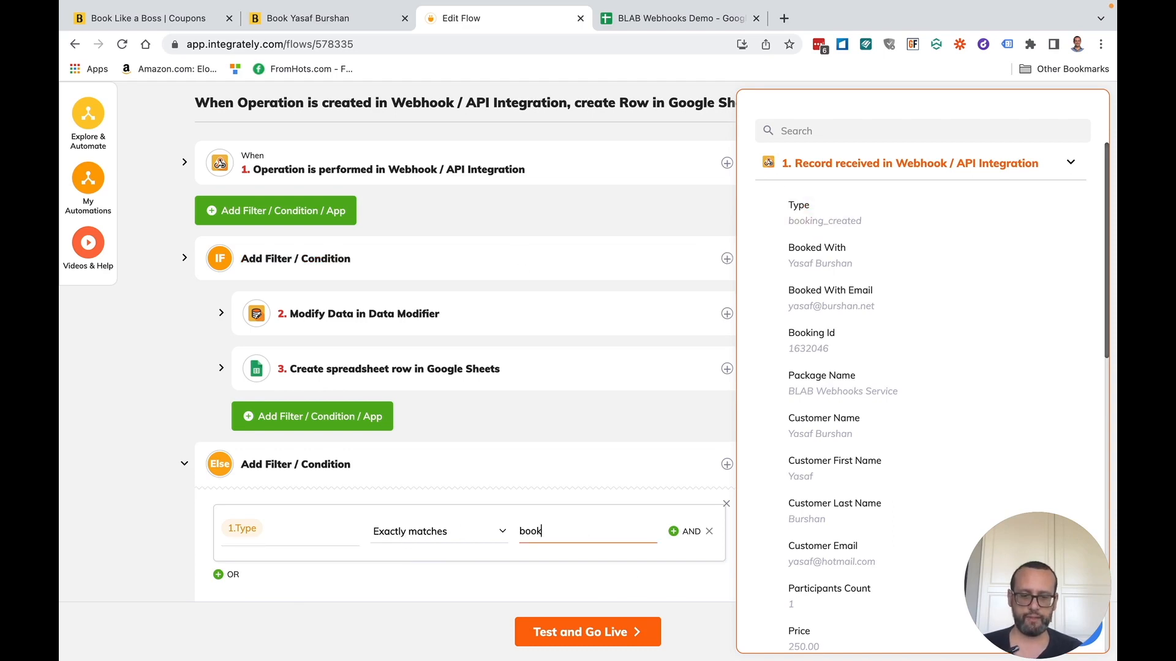
text(ing_canceled)
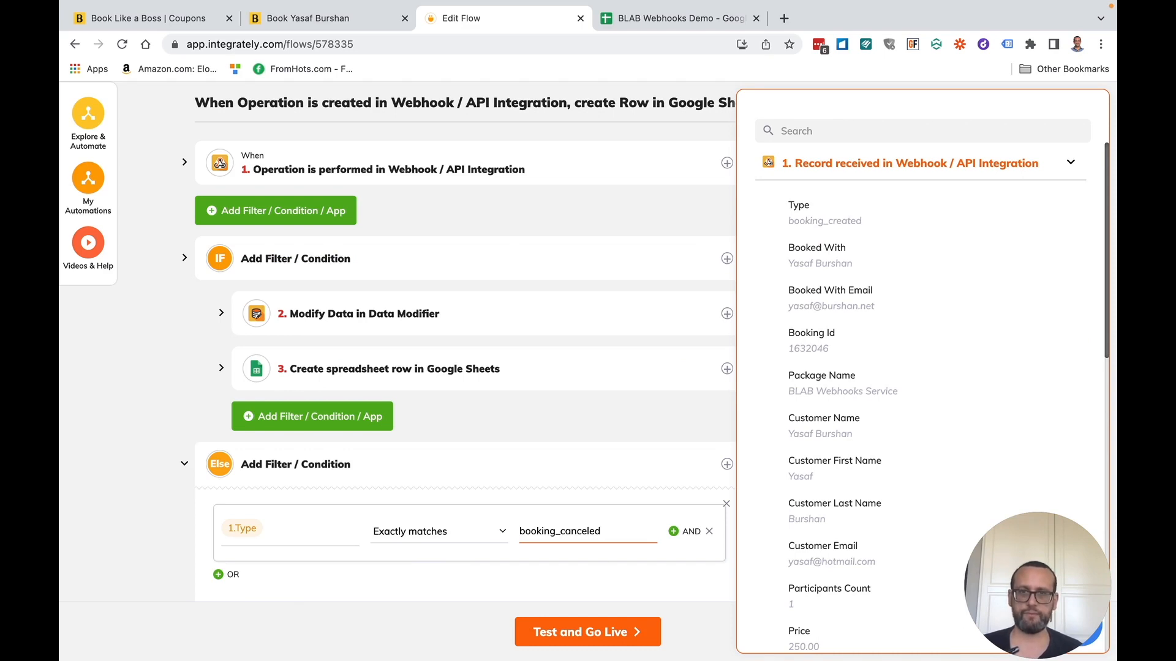
click(164, 516)
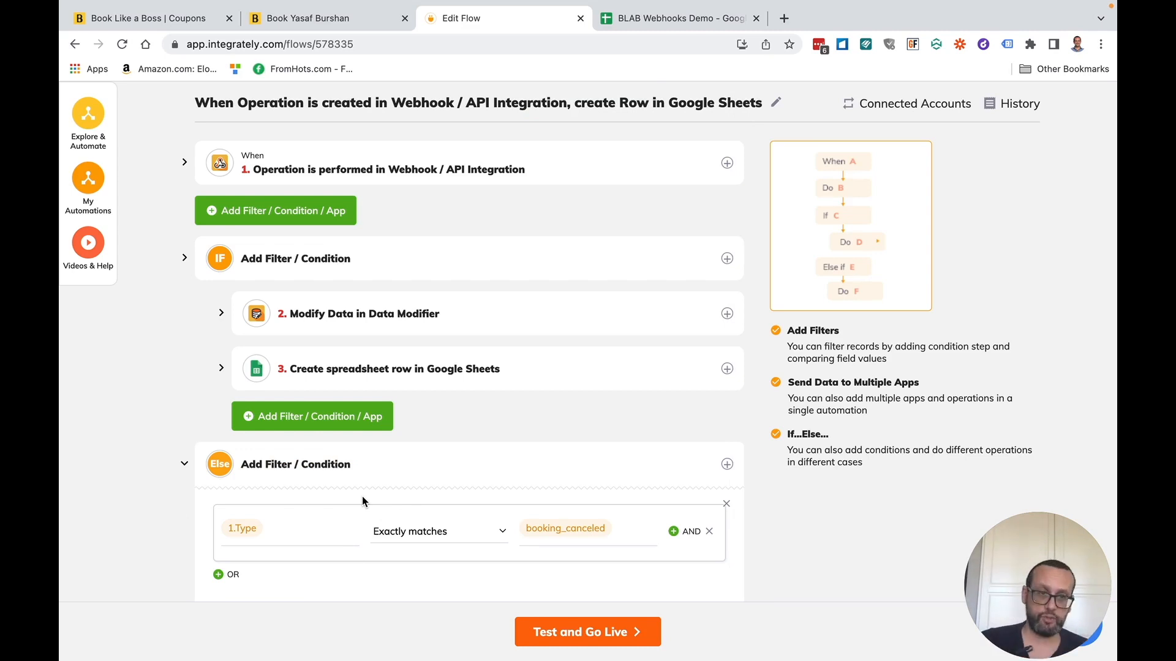
scroll(368, 471, down, 2)
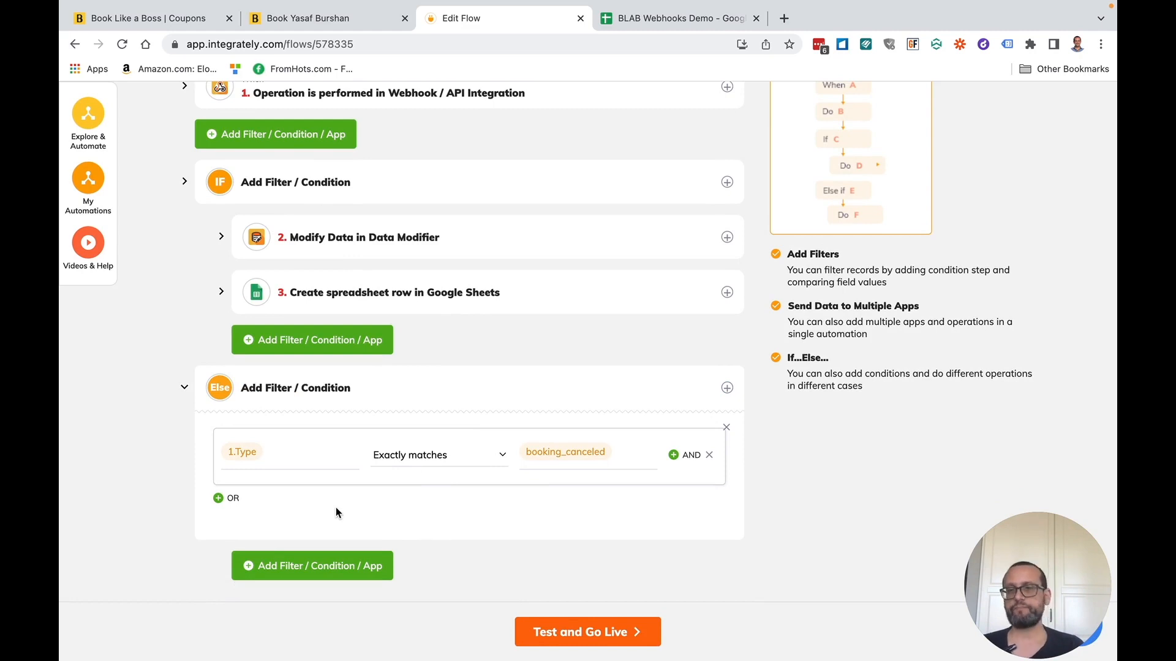
- Add a Google Sheets action under the Else branch, finding the app by searching 'goog'
click(314, 568)
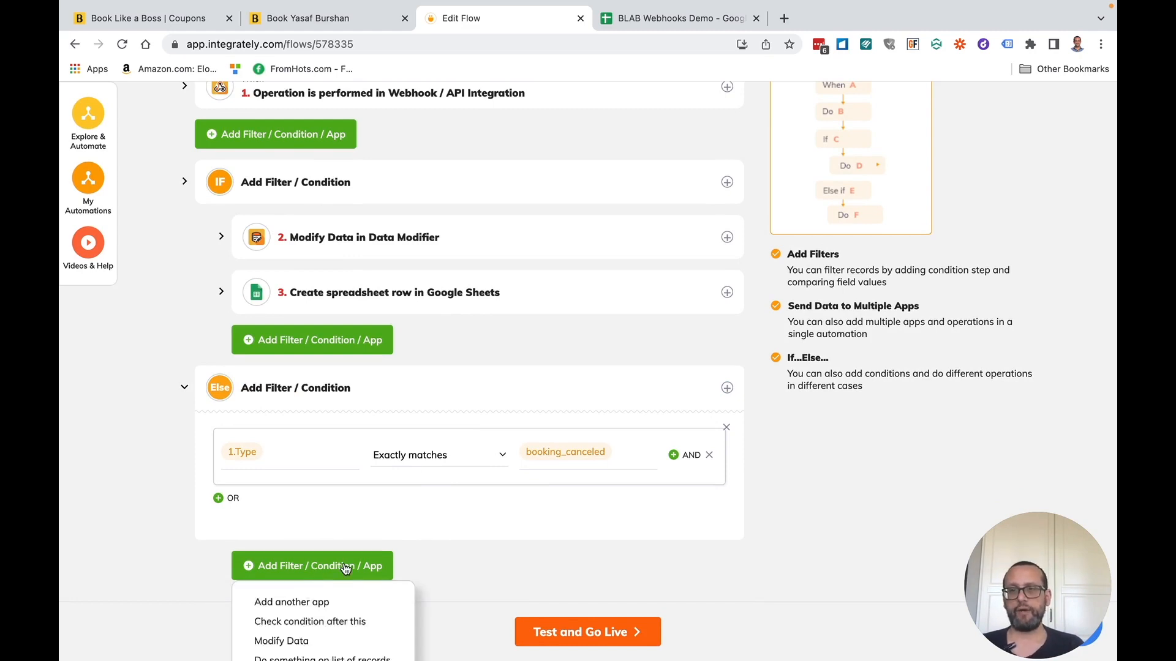
click(313, 602)
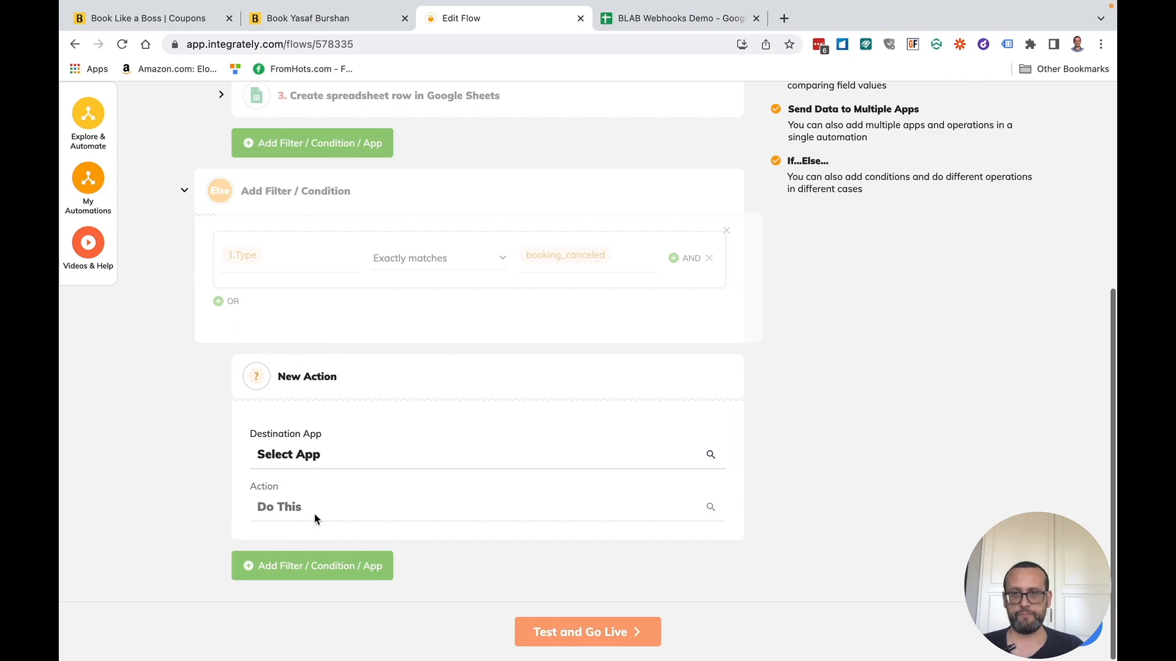
click(340, 462)
click(341, 492)
text(goog)
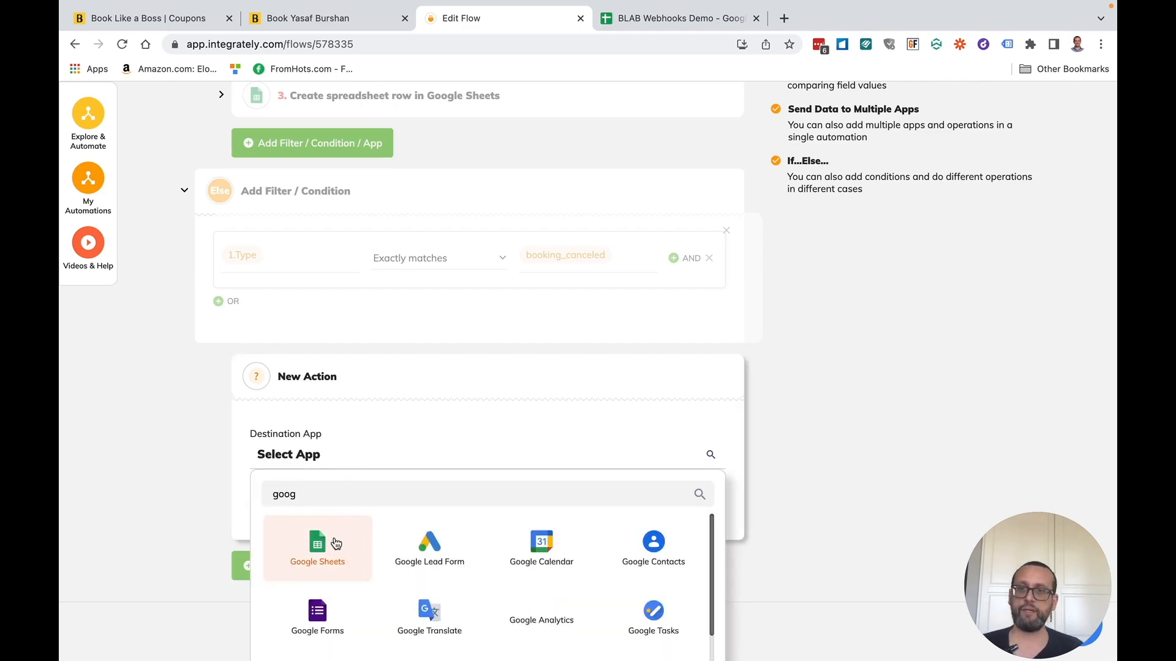
click(325, 554)
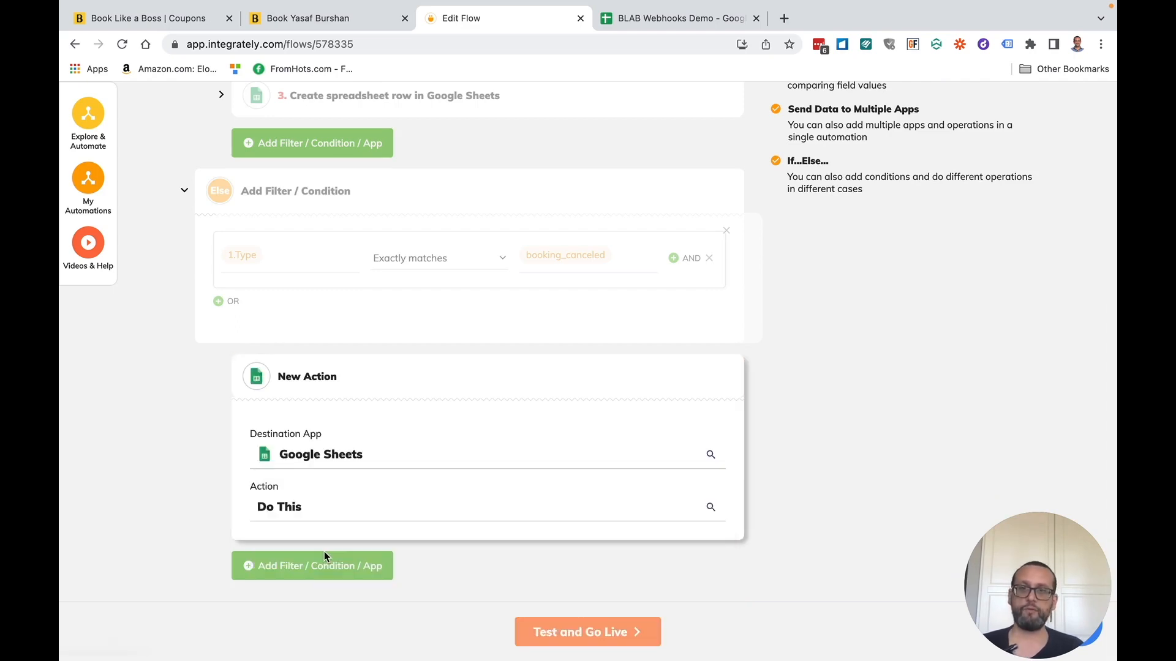
- Choose the 'Search row using column and value' action for the Google Sheets step
click(334, 512)
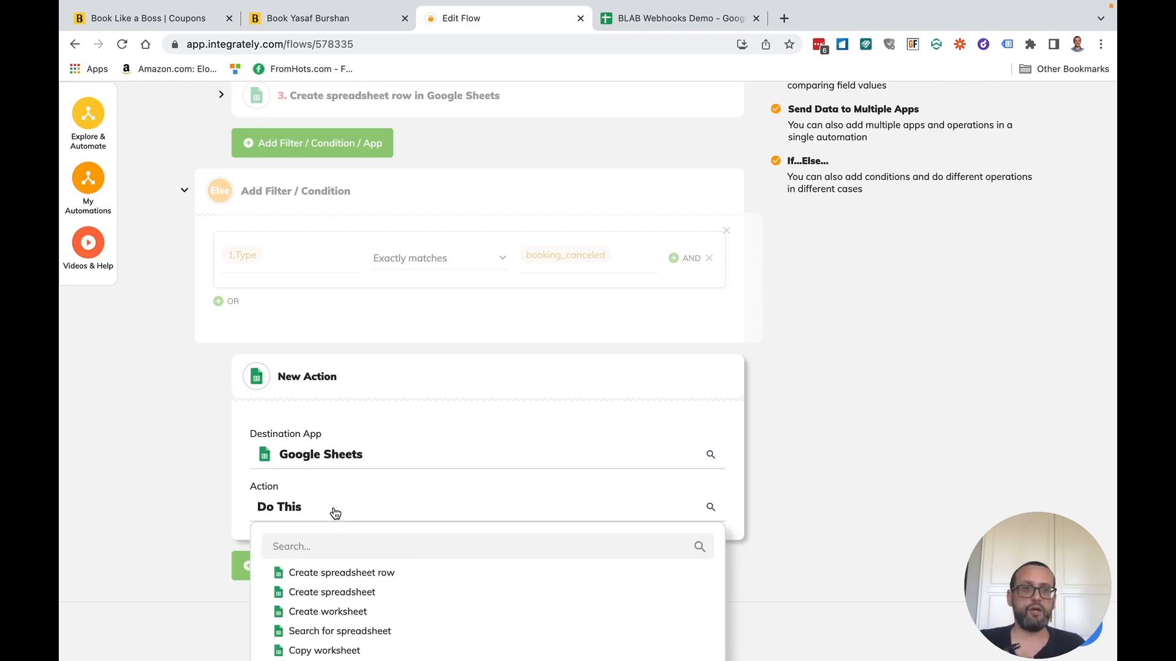
scroll(176, 541, down, 3)
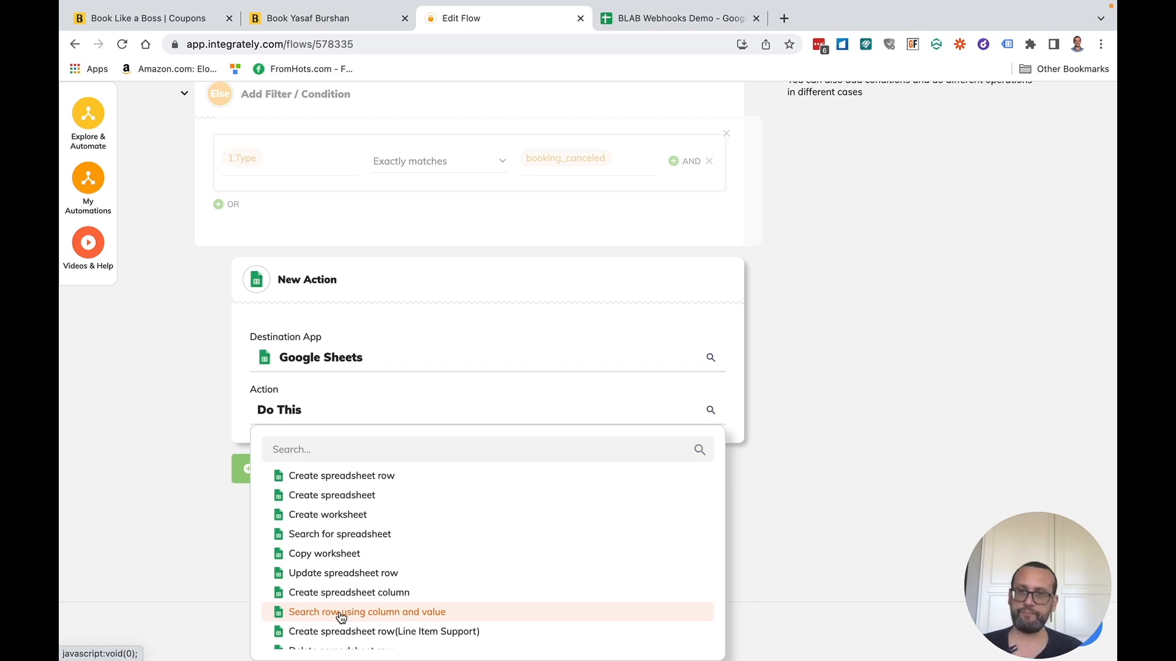
click(312, 613)
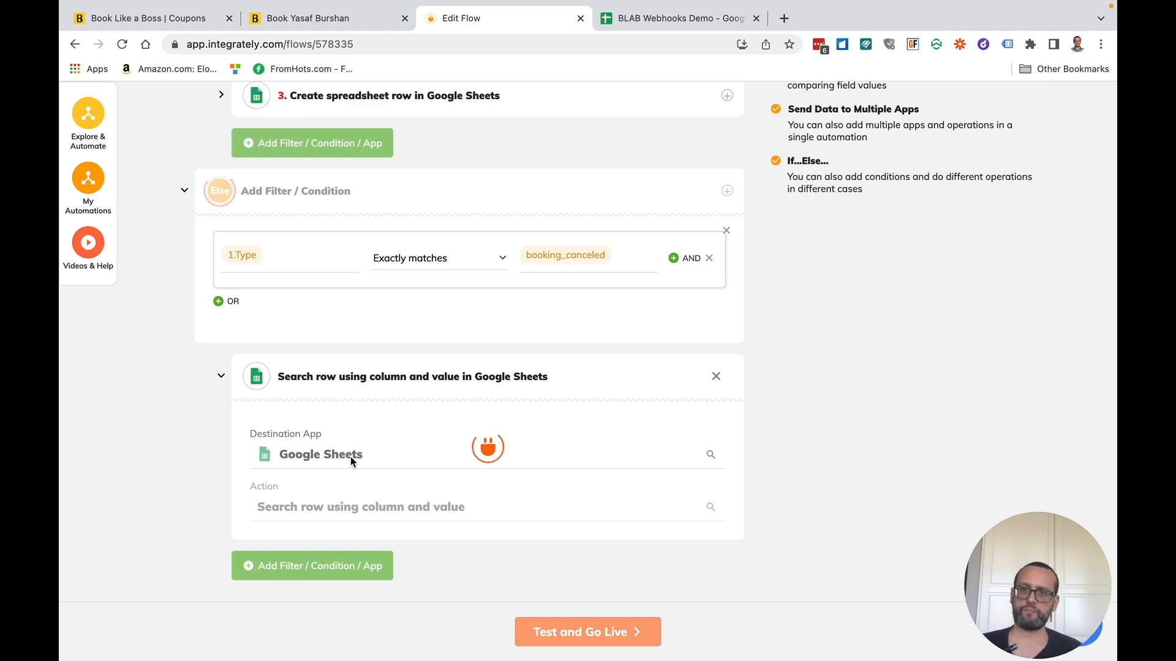
click(343, 493)
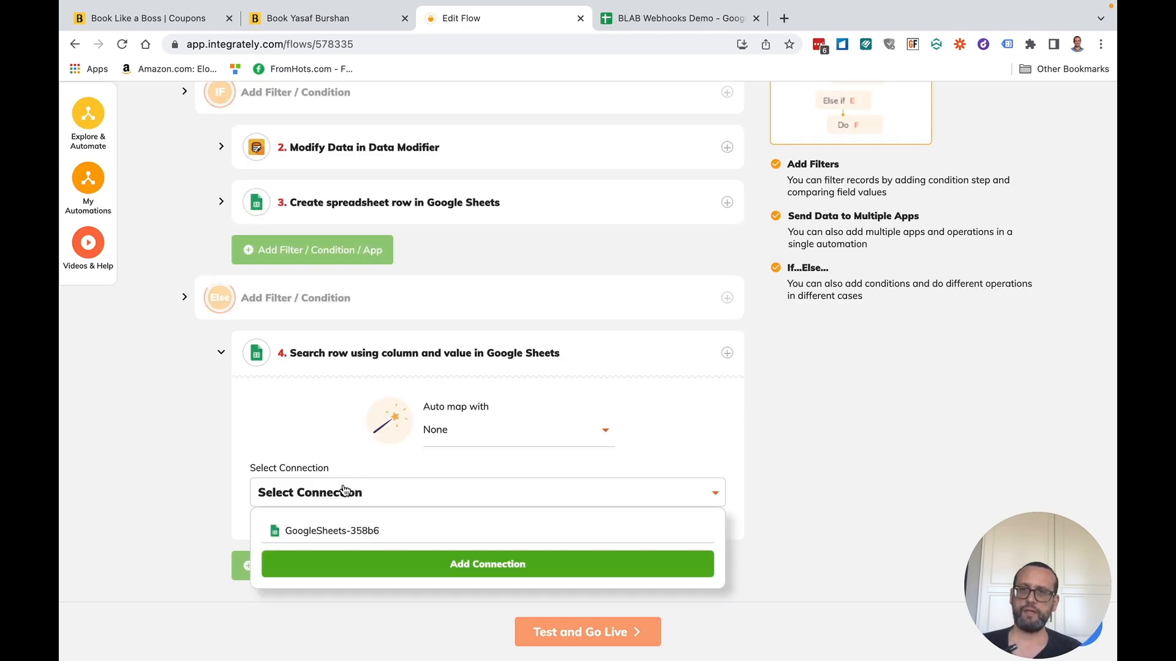
- Use the existing Sheets connection and target Sheet1 of the BLAB Webhooks Demo spreadsheet
click(359, 531)
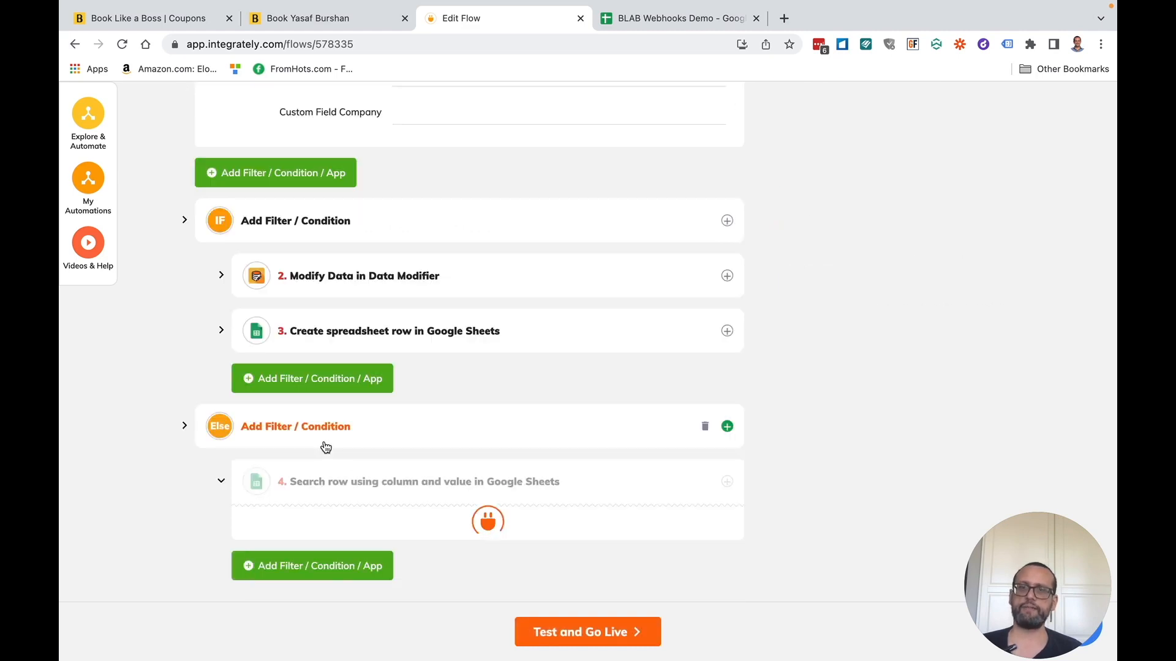
scroll(325, 447, down, 3)
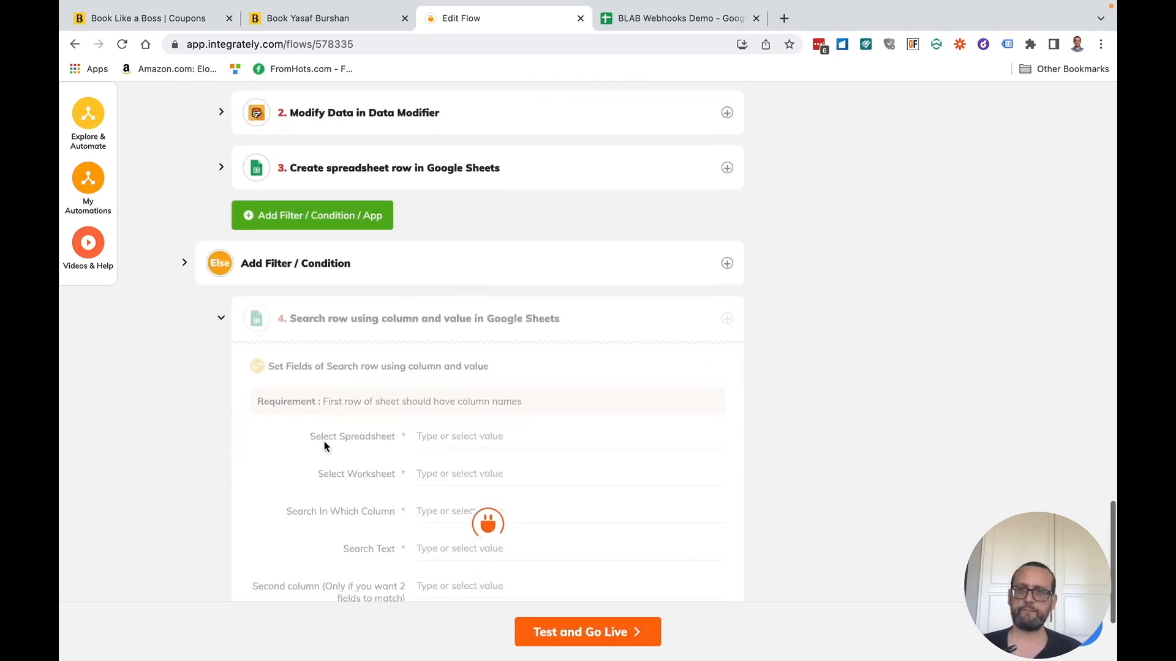
click(496, 437)
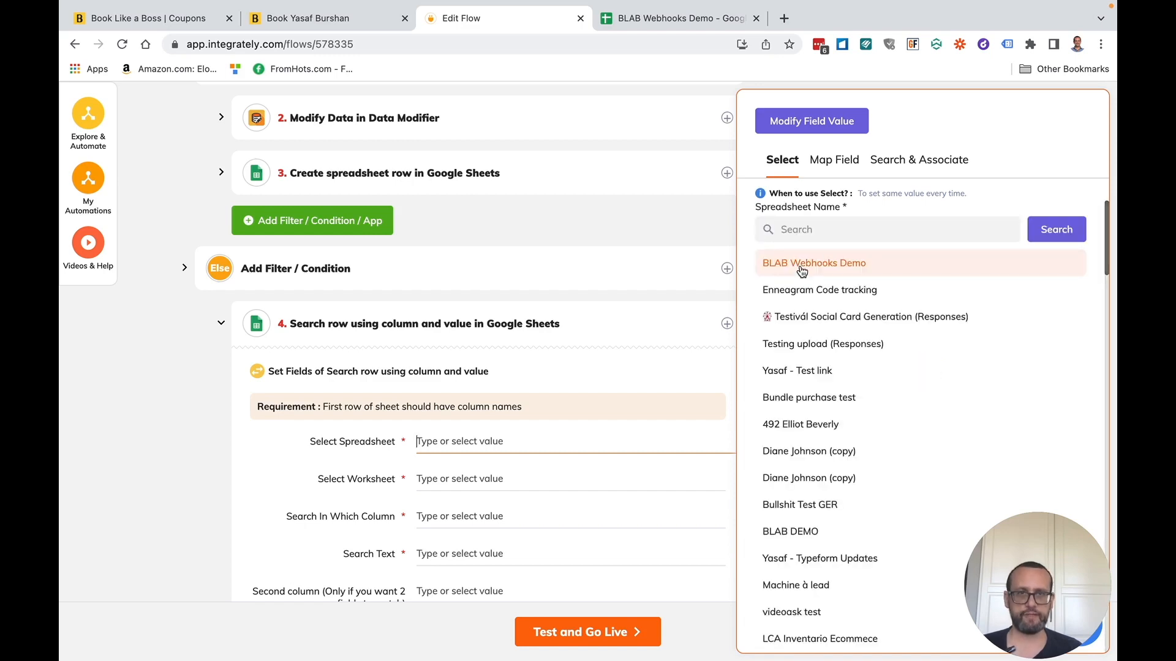
click(802, 264)
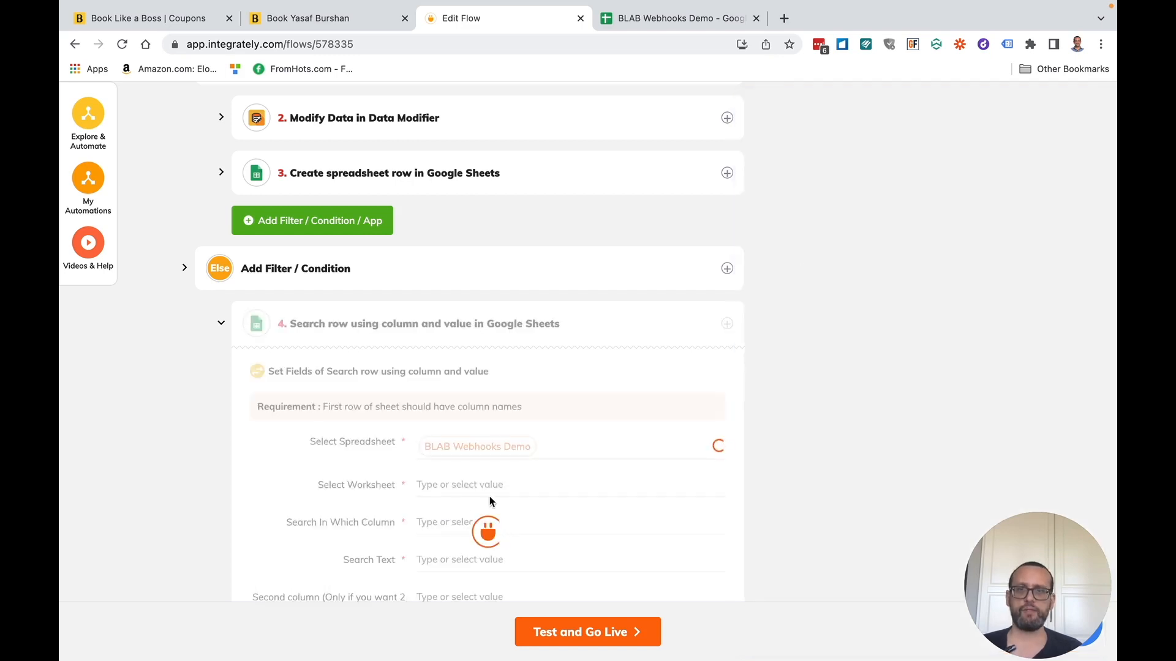
click(458, 483)
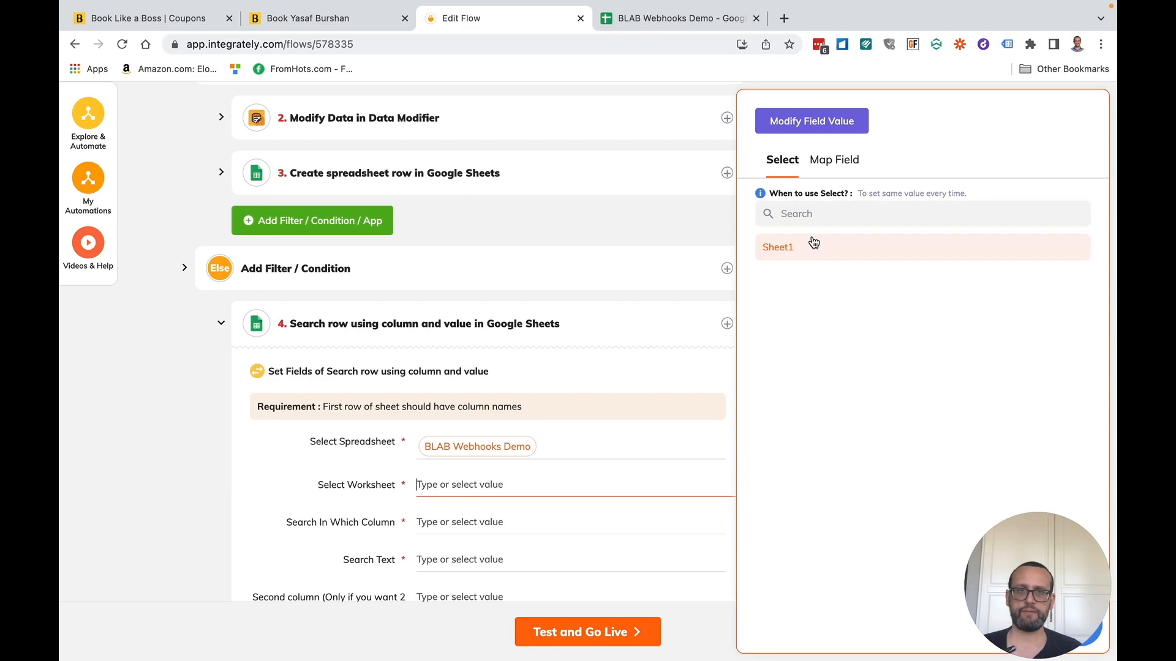
click(806, 254)
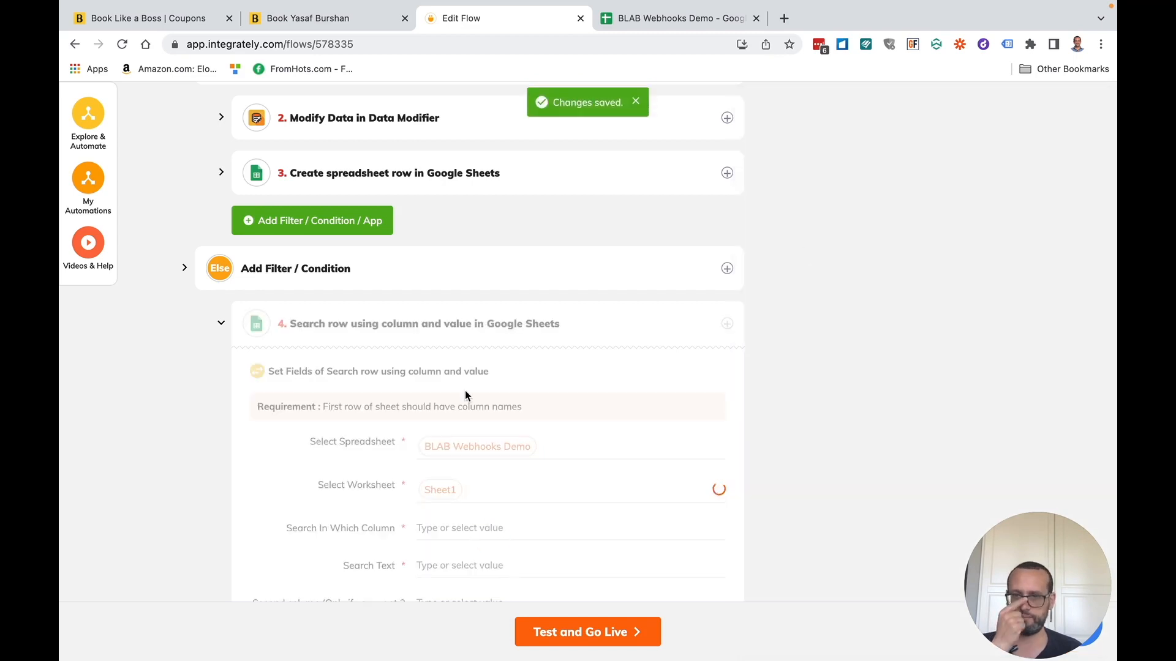
scroll(465, 395, down, 3)
scroll(465, 391, down, 2)
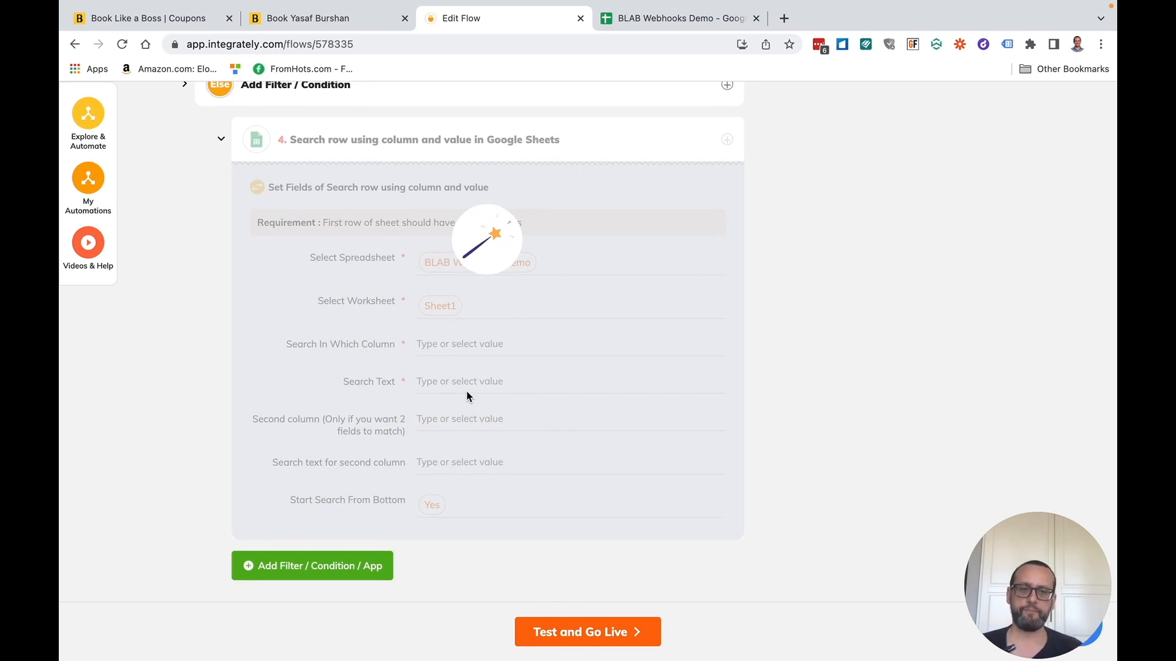
- Search the Customer Email column for the booking's email and Order # for its Booking Id
click(466, 345)
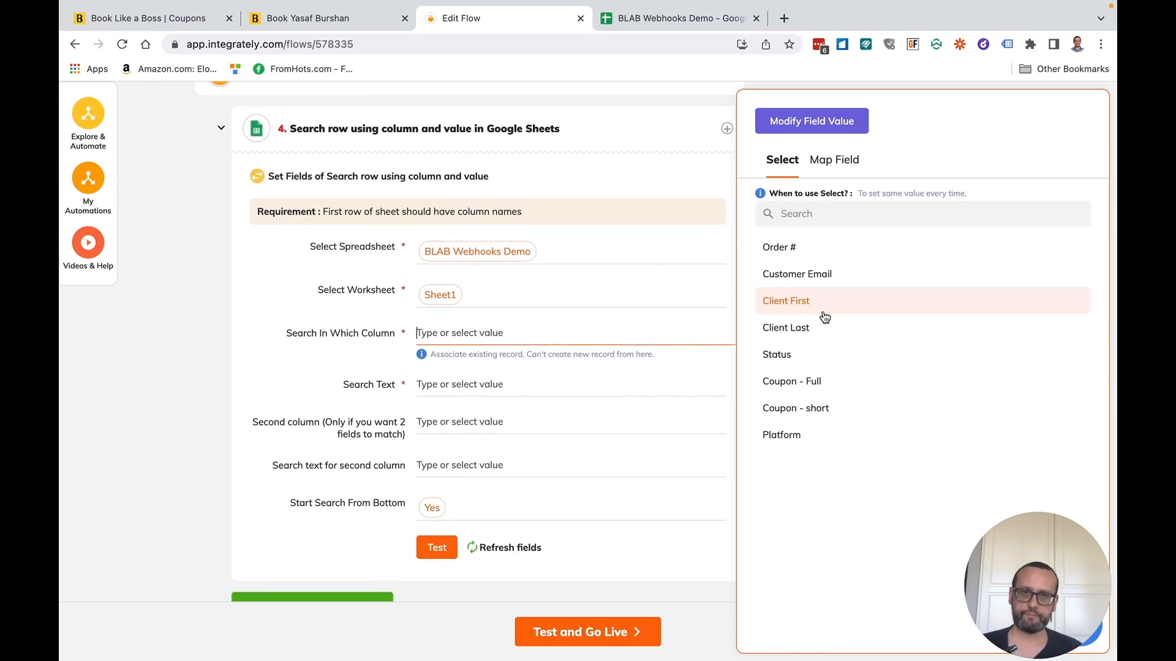
click(816, 276)
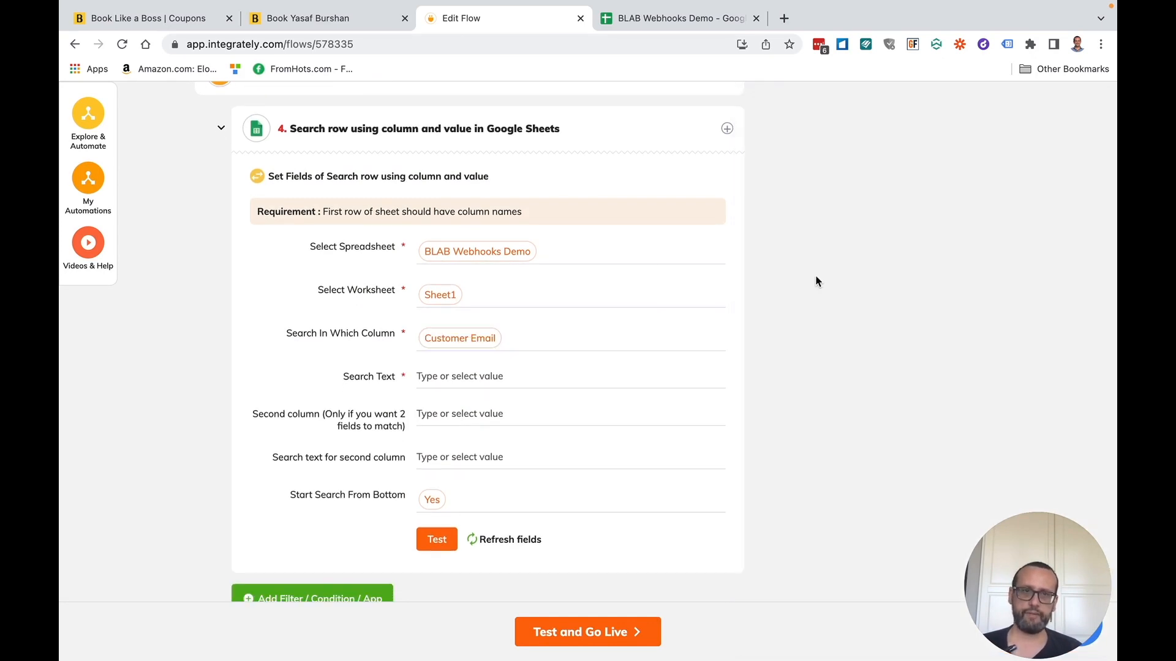
click(465, 377)
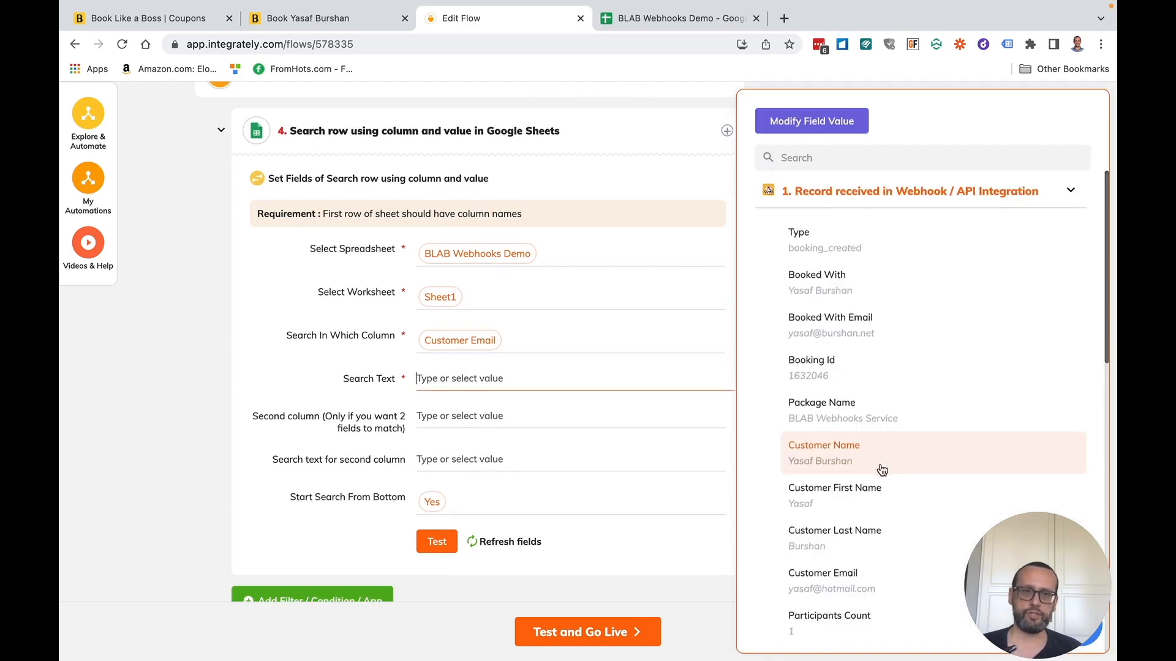
scroll(882, 464, down, 1)
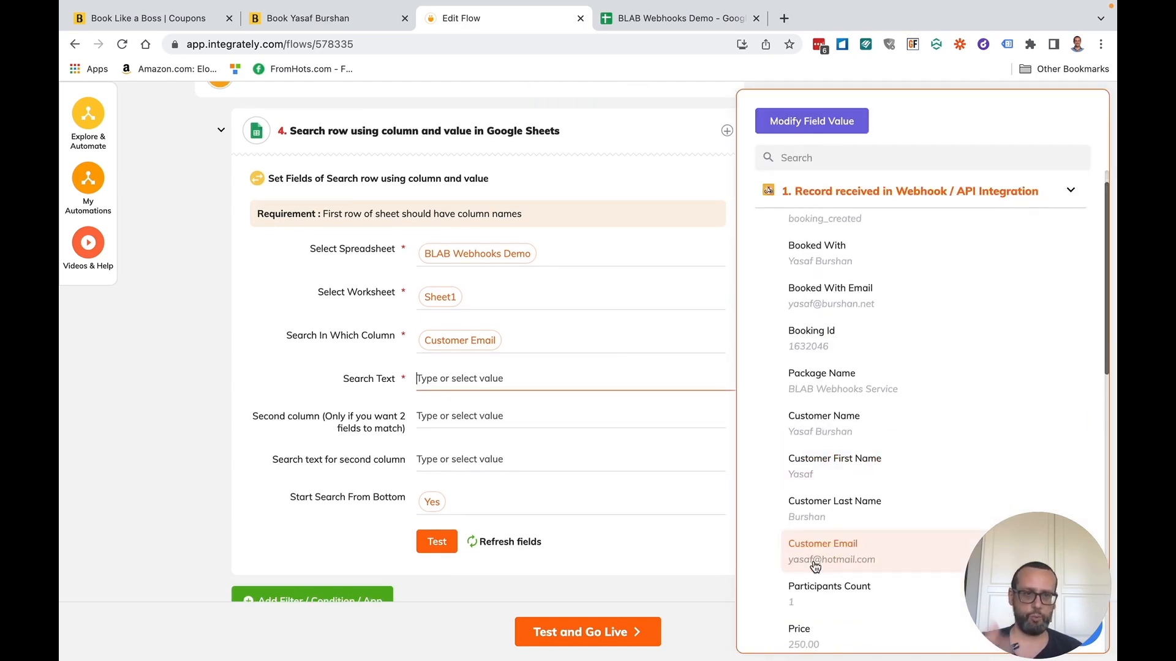
click(815, 566)
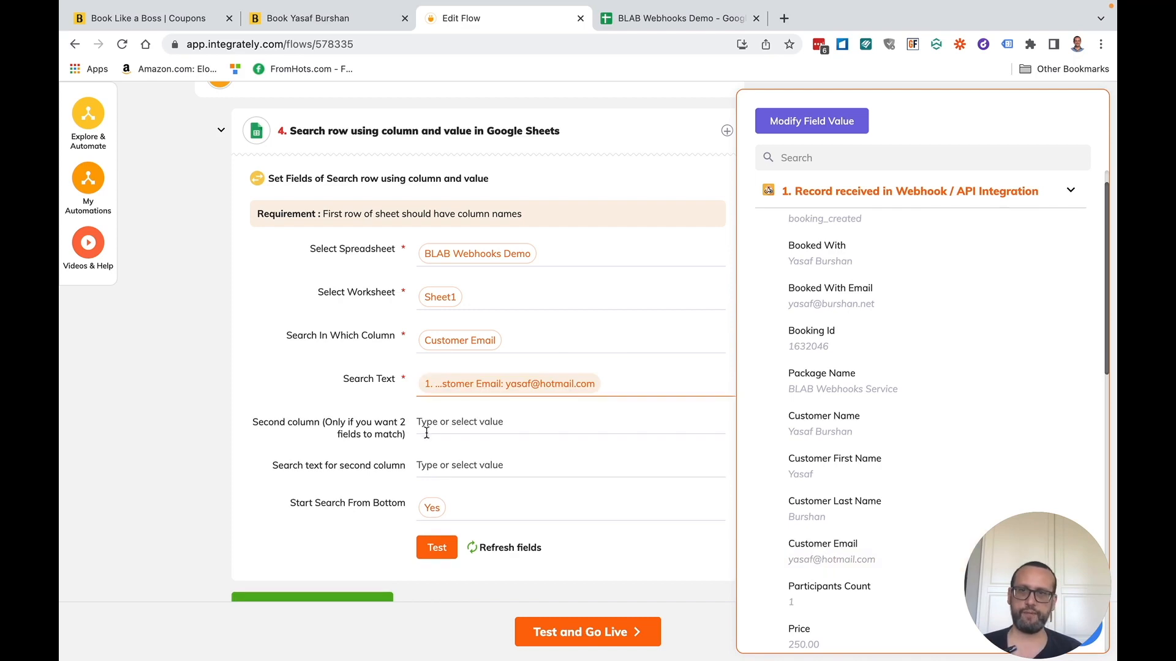
click(460, 423)
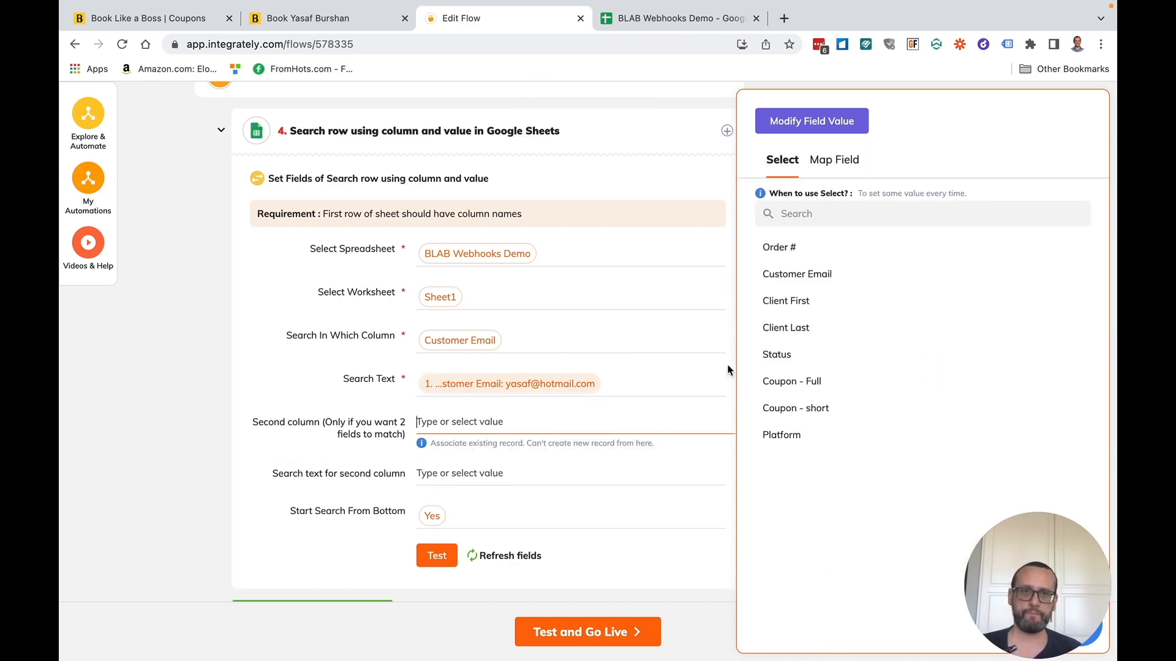
click(809, 260)
click(442, 469)
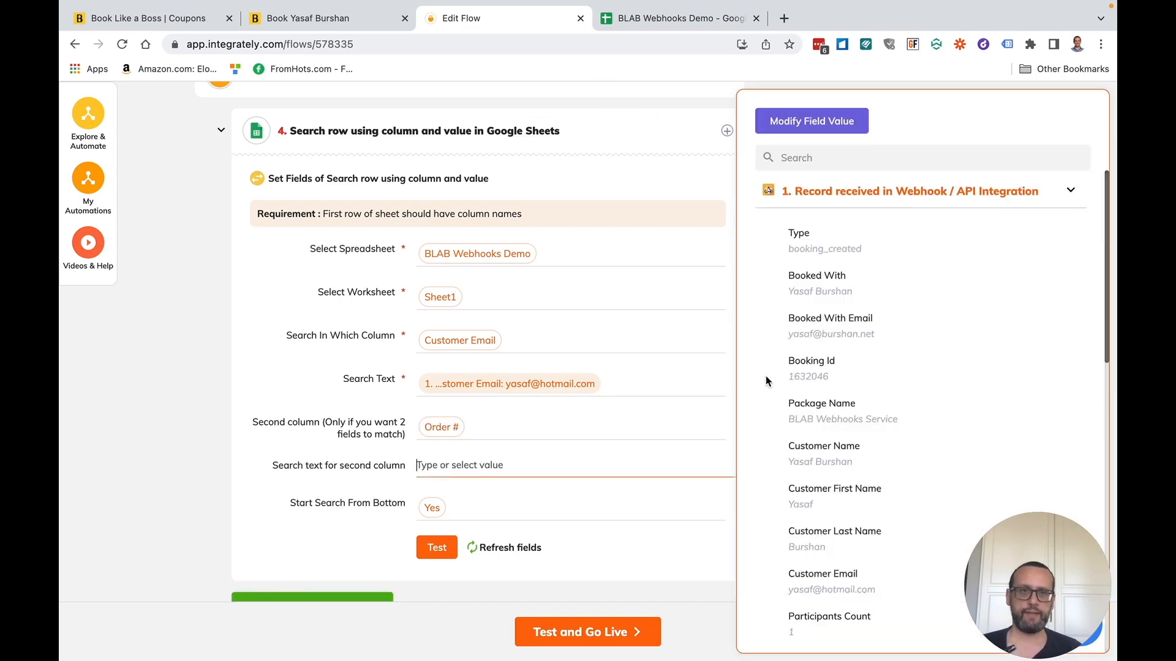
click(819, 376)
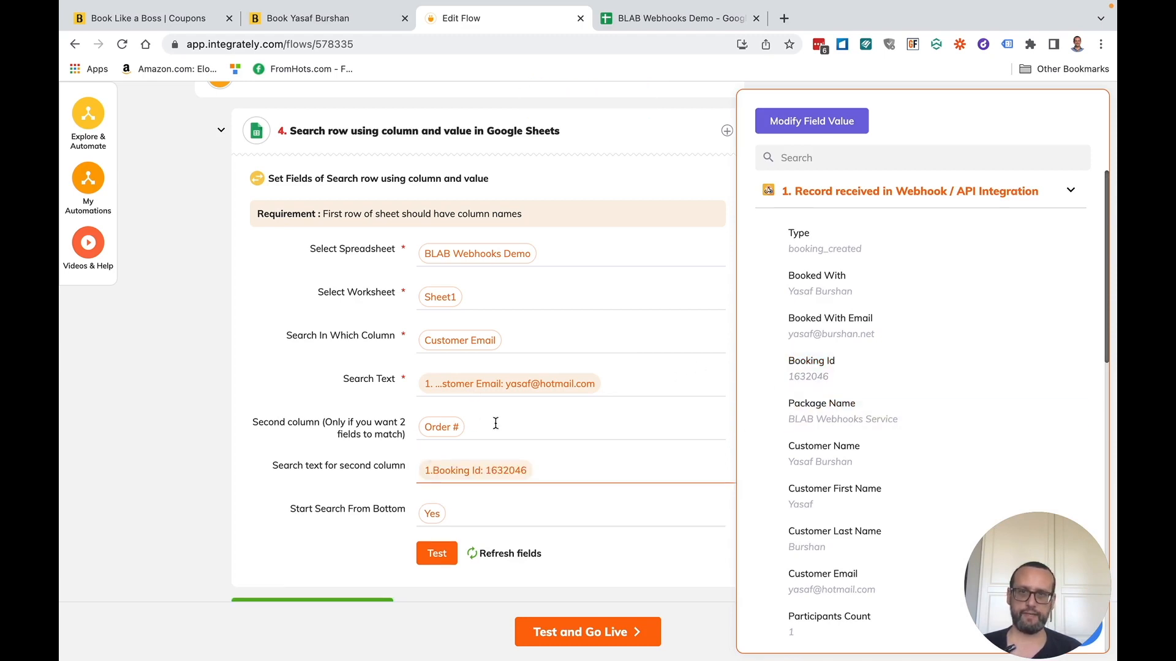
click(650, 18)
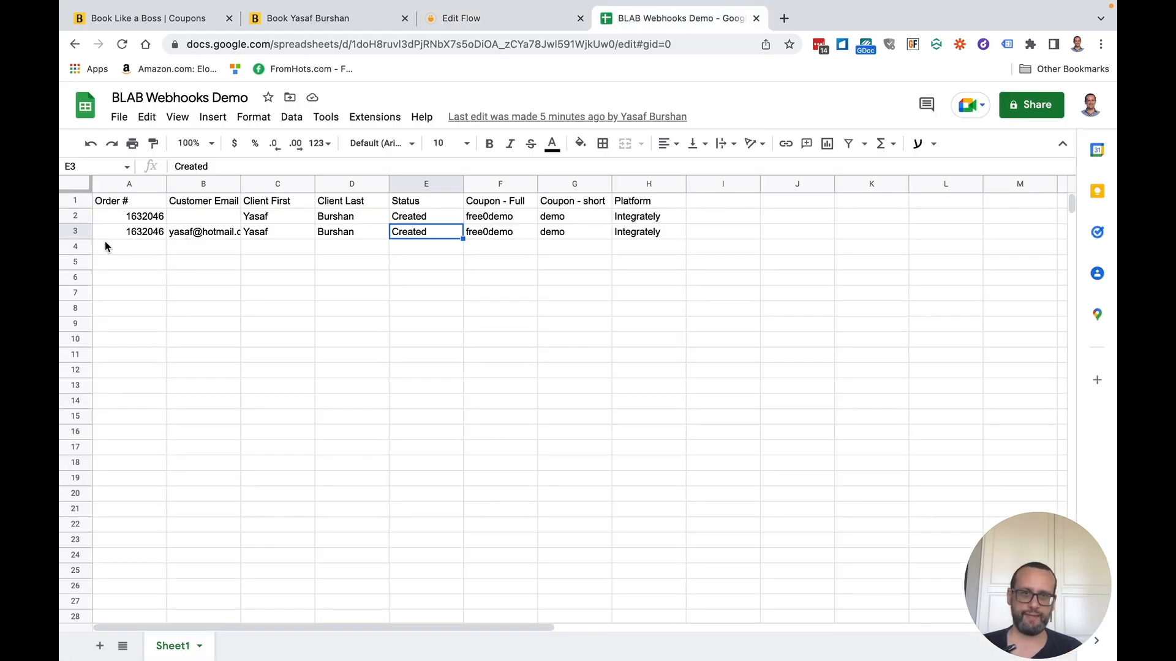
- Delete row 2, the older 1632046 entry lacking a Customer Email, then return to the flow
click(75, 216)
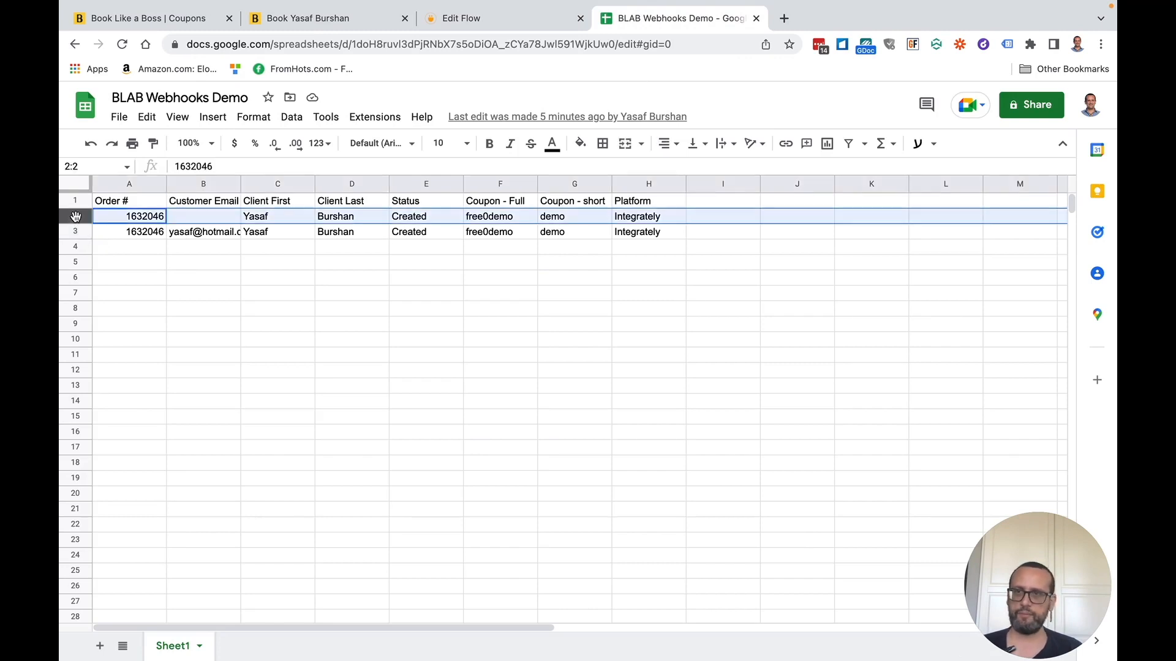
right_click(76, 216)
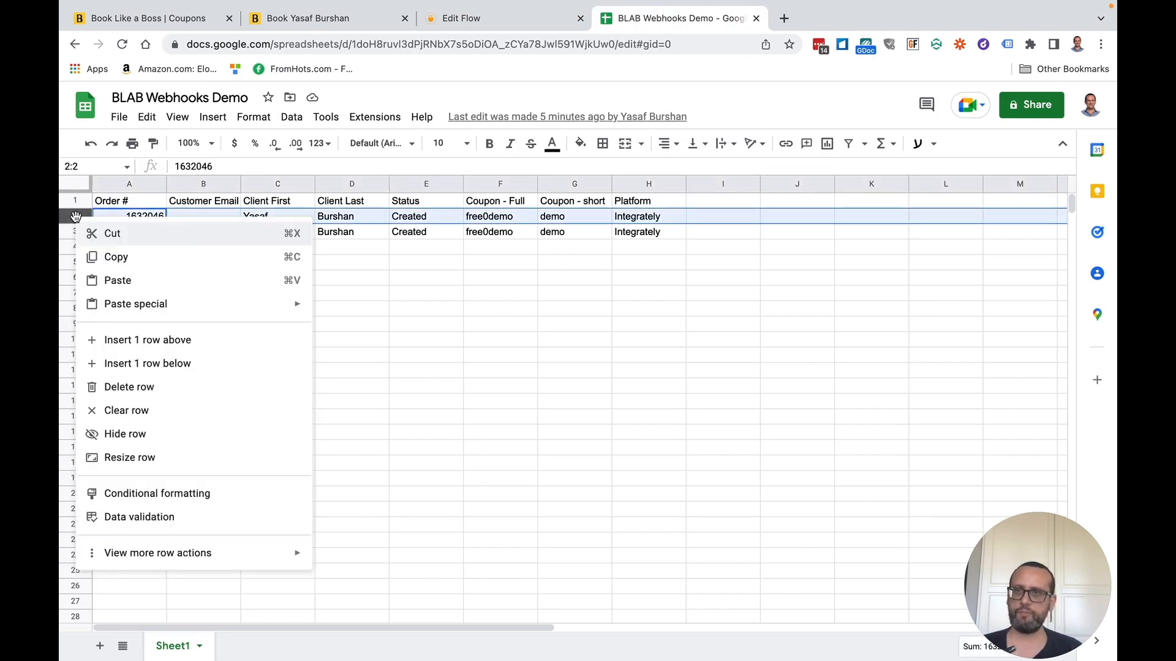
click(154, 392)
click(145, 217)
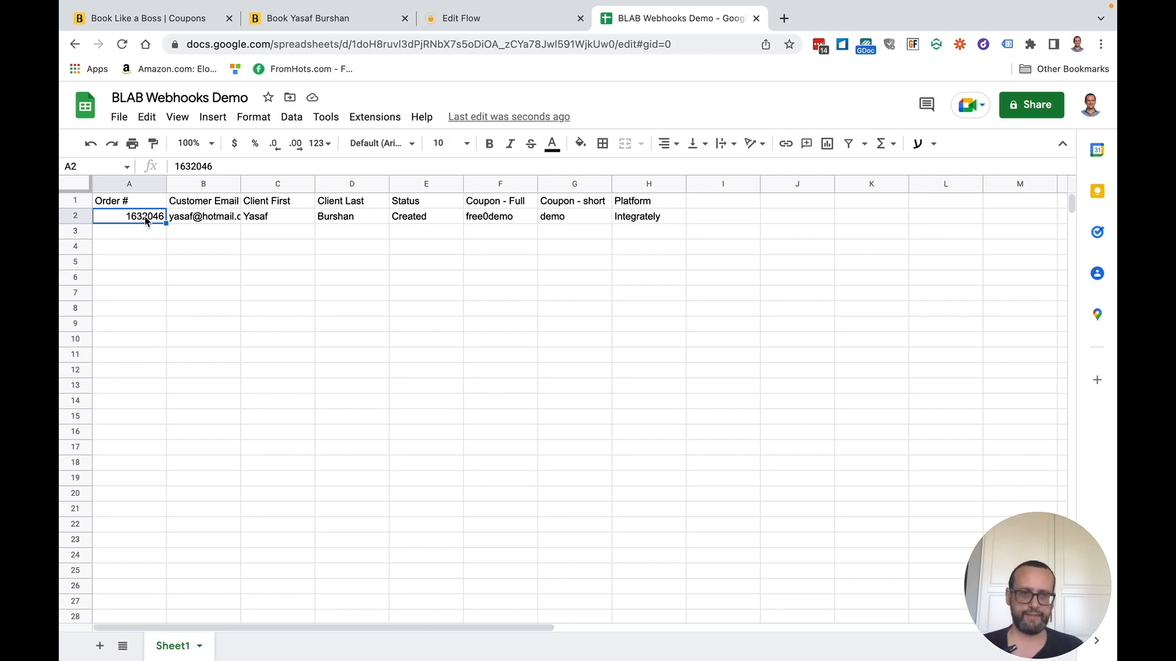
click(455, 28)
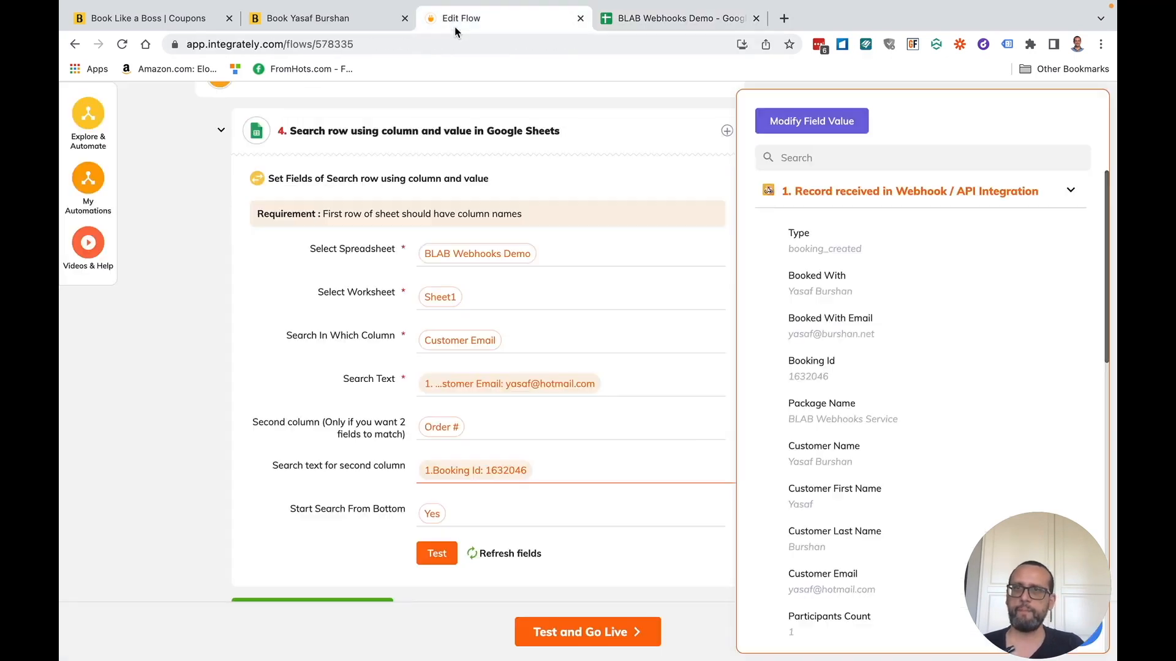
- Test the row-search step successfully, collapse it, check the sheet, and bring up the add-step options below it
click(398, 566)
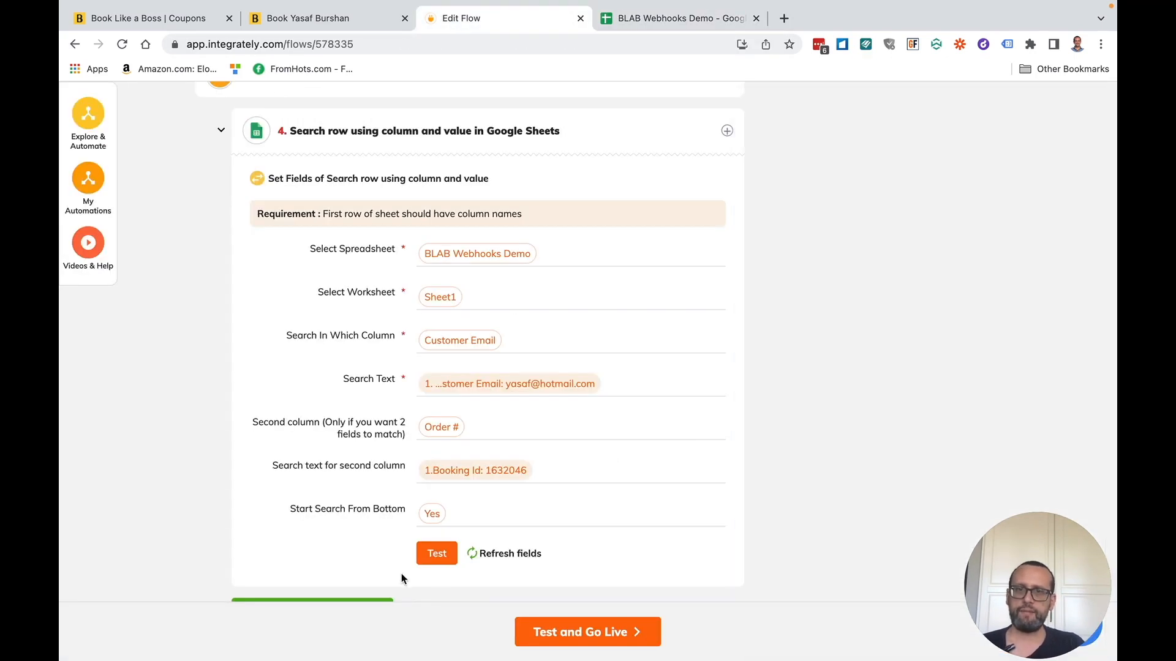
click(441, 557)
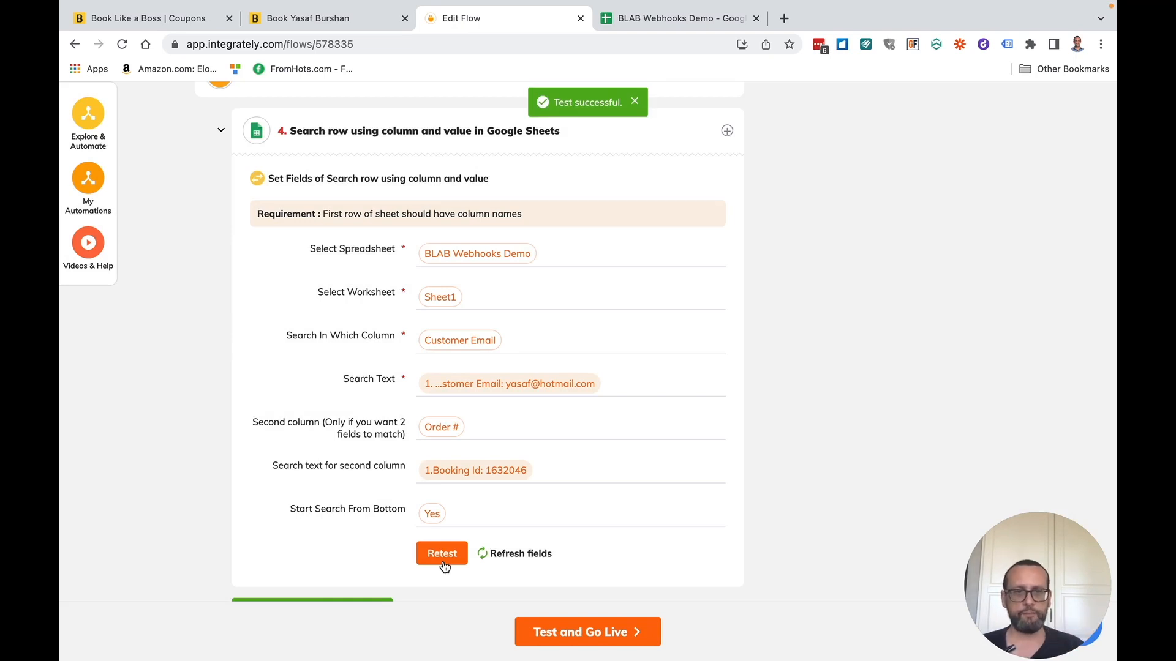
click(221, 132)
click(673, 18)
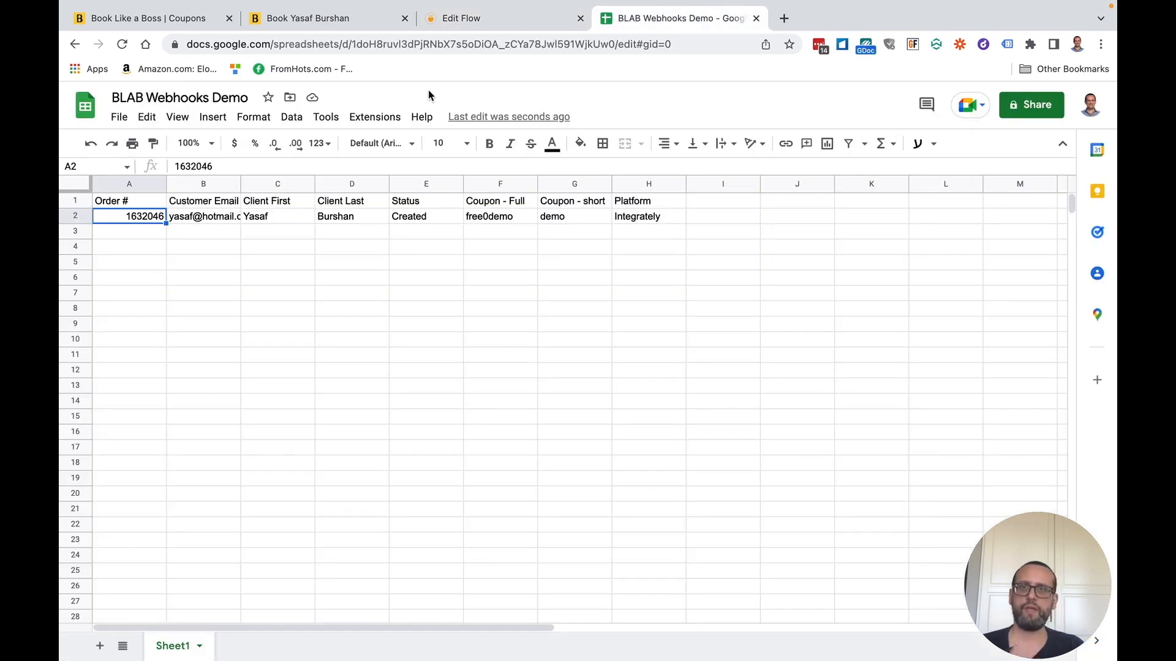
click(460, 23)
click(347, 567)
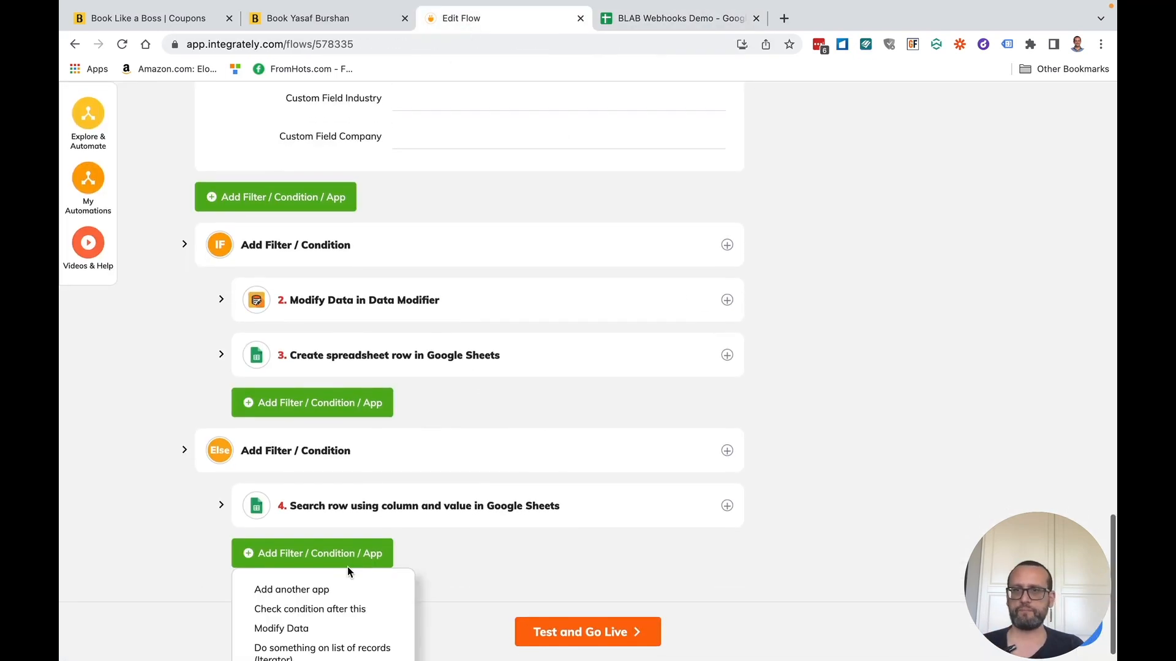
- Add a Google Sheets 'Update spreadsheet row' action as step 5, using the existing GoogleSheets connection
click(317, 587)
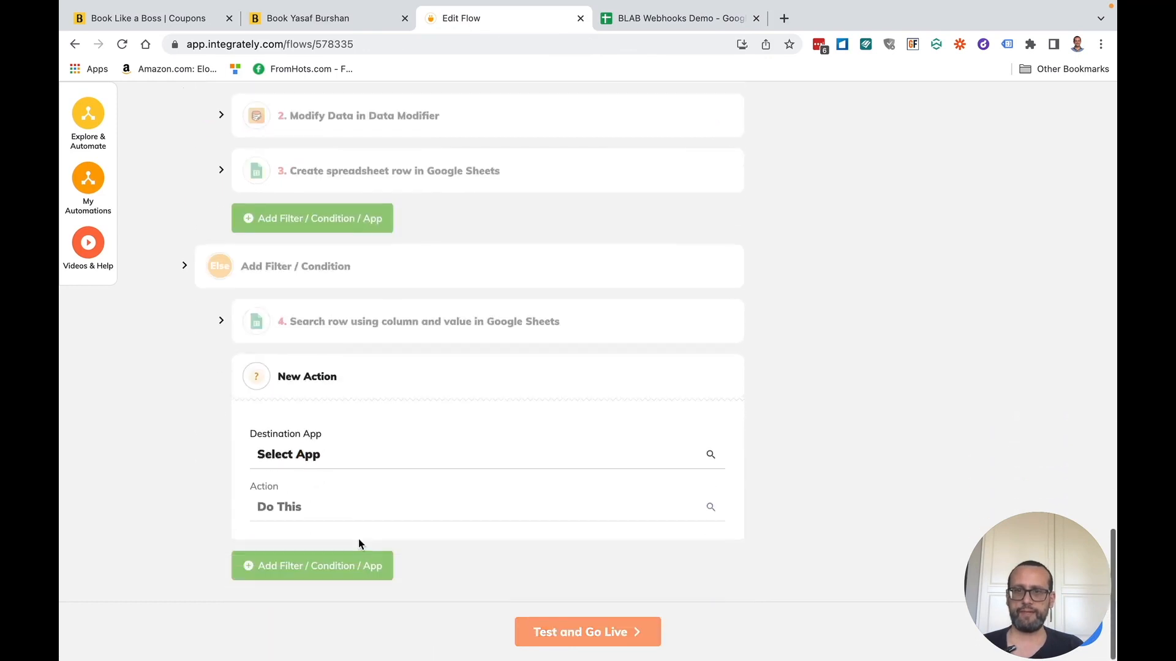
click(343, 463)
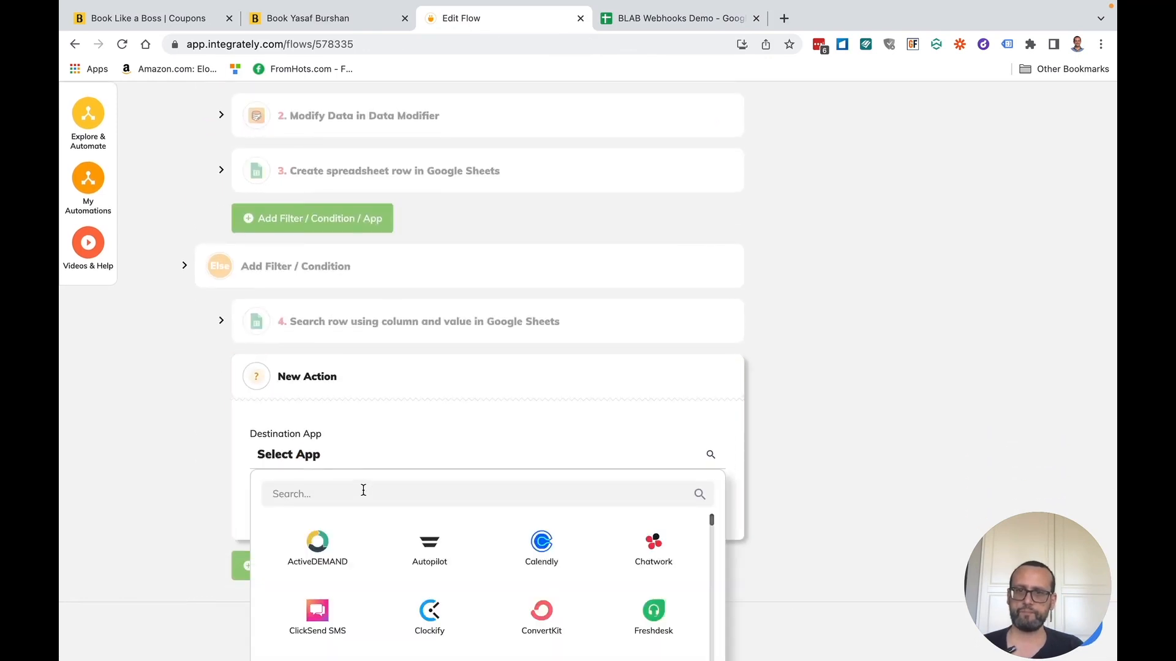
text(goog)
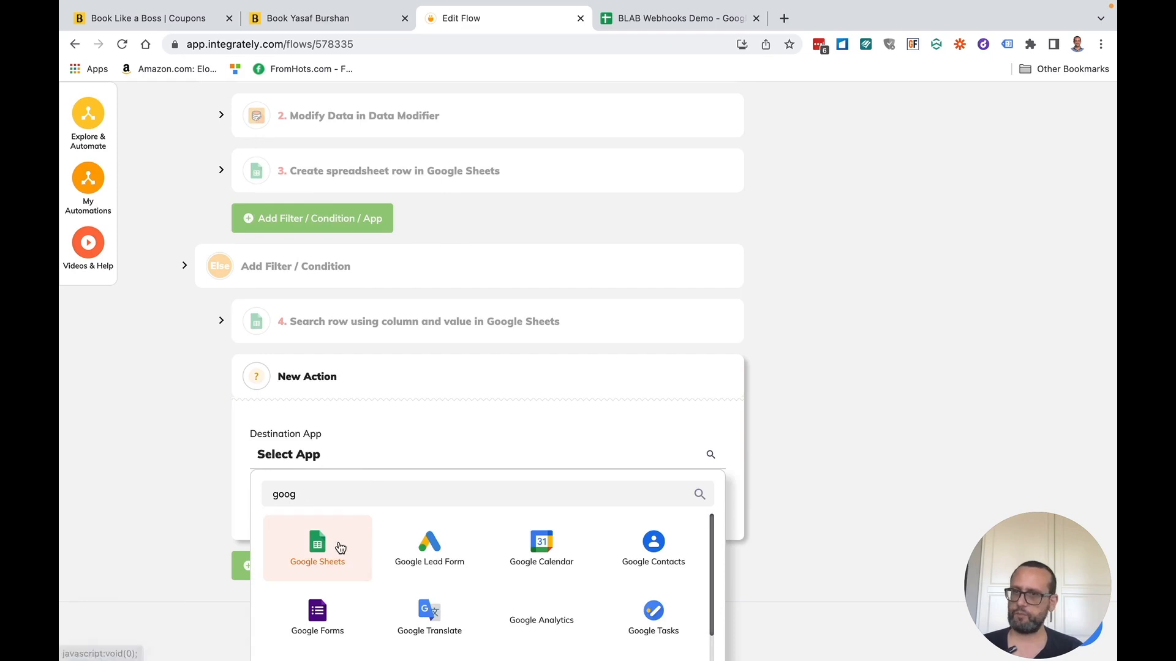
click(339, 549)
click(336, 517)
scroll(151, 554, down, 3)
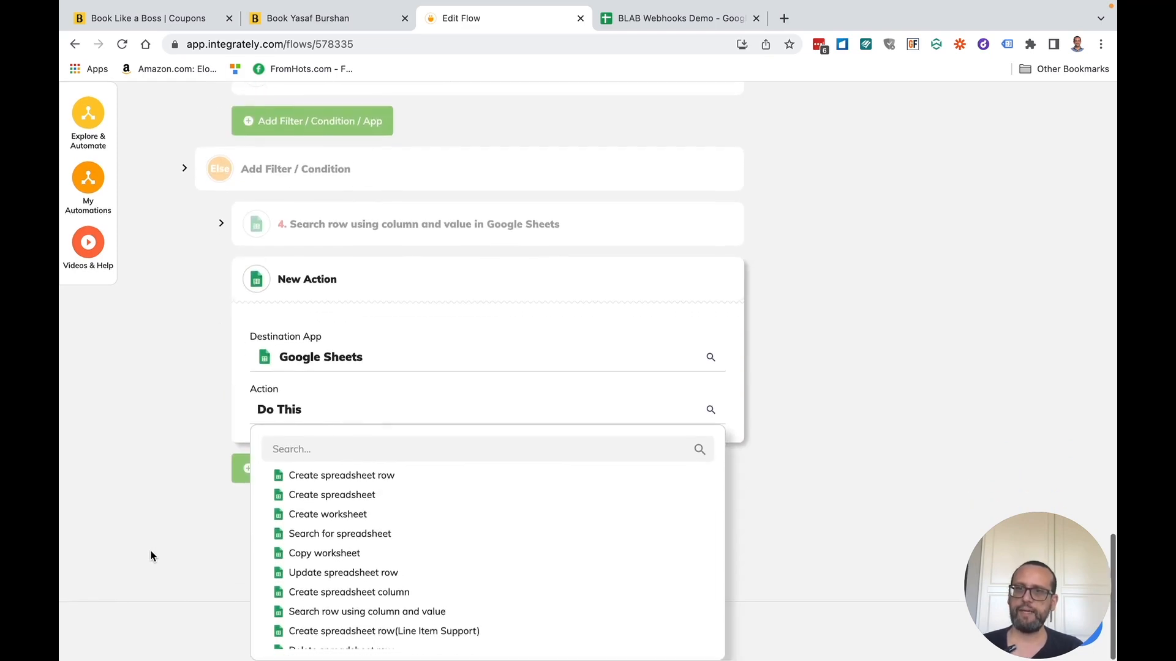
click(322, 576)
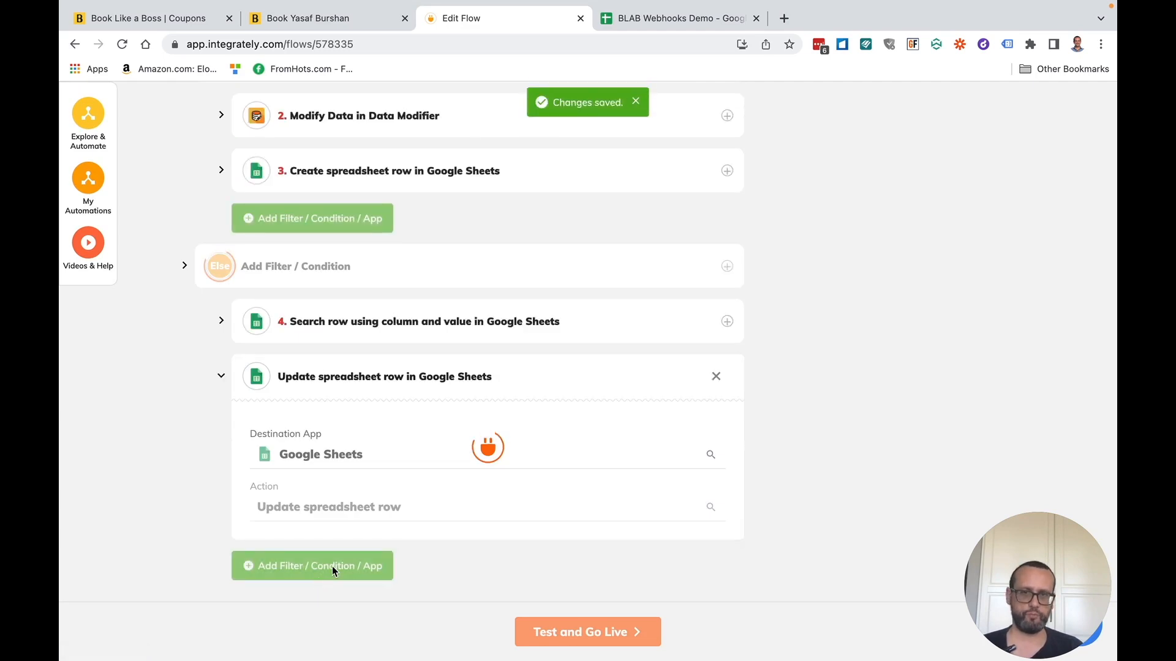
click(348, 498)
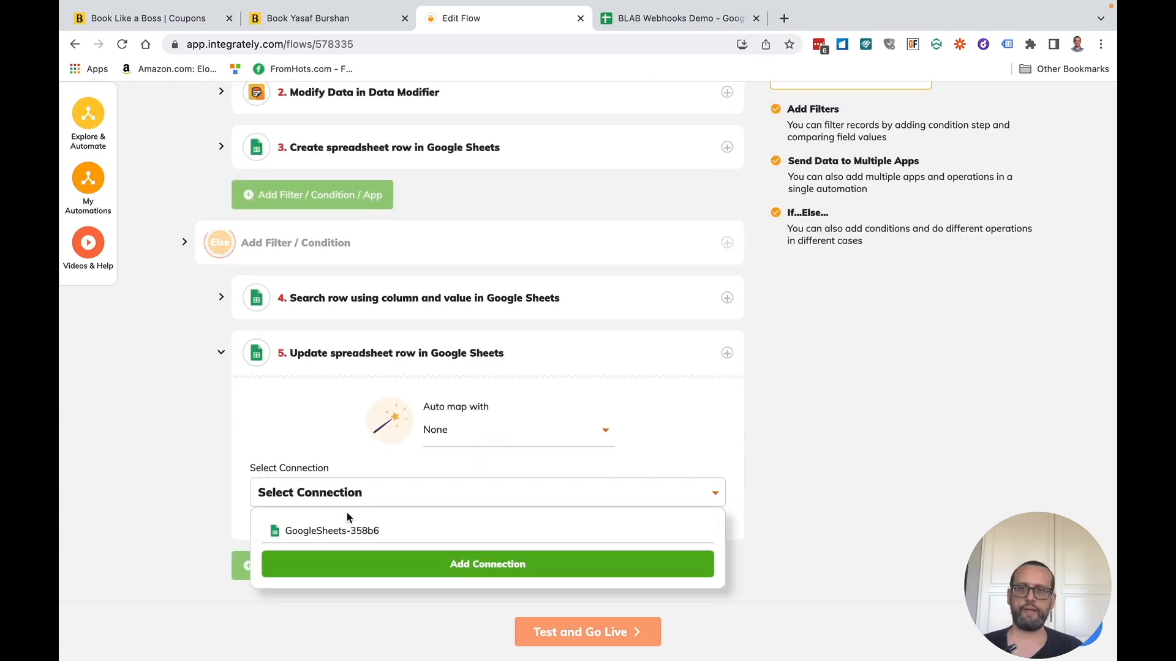
click(347, 531)
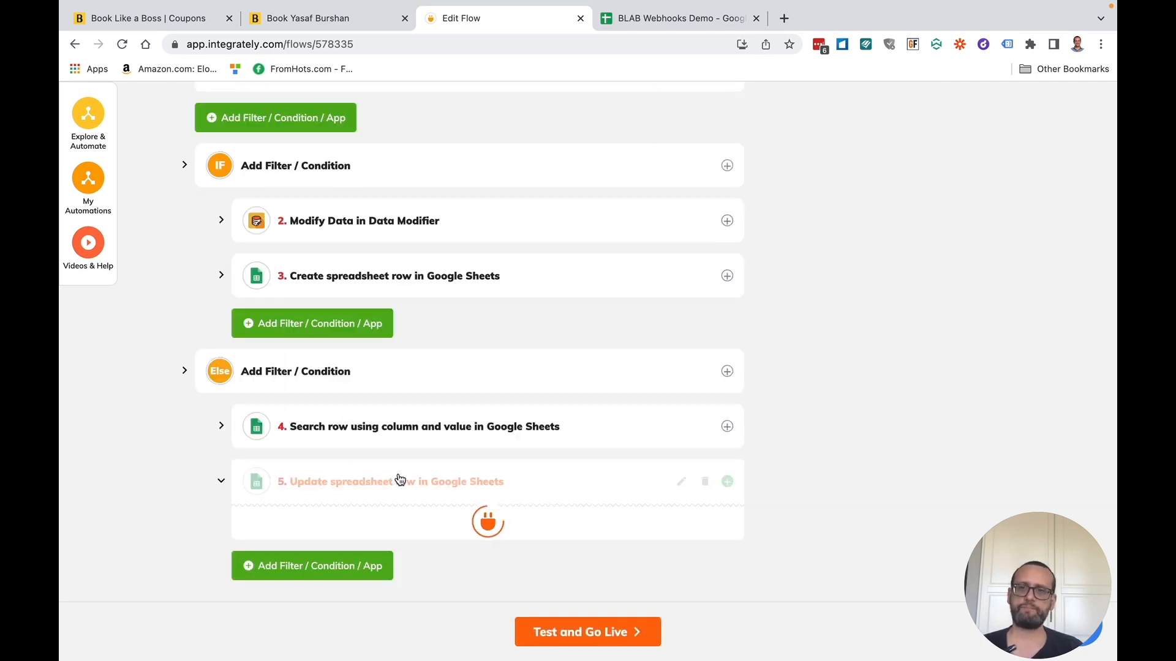
scroll(395, 486, down, 4)
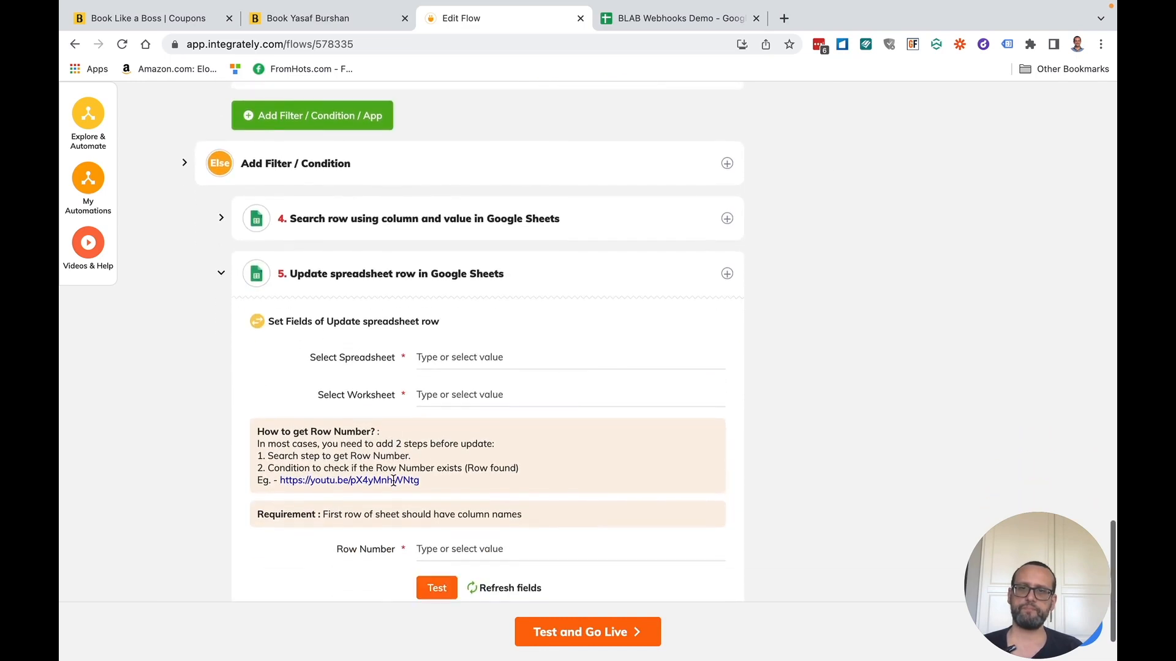
- Point the update step at the BLAB Webhooks Demo spreadsheet, worksheet Sheet1
click(454, 361)
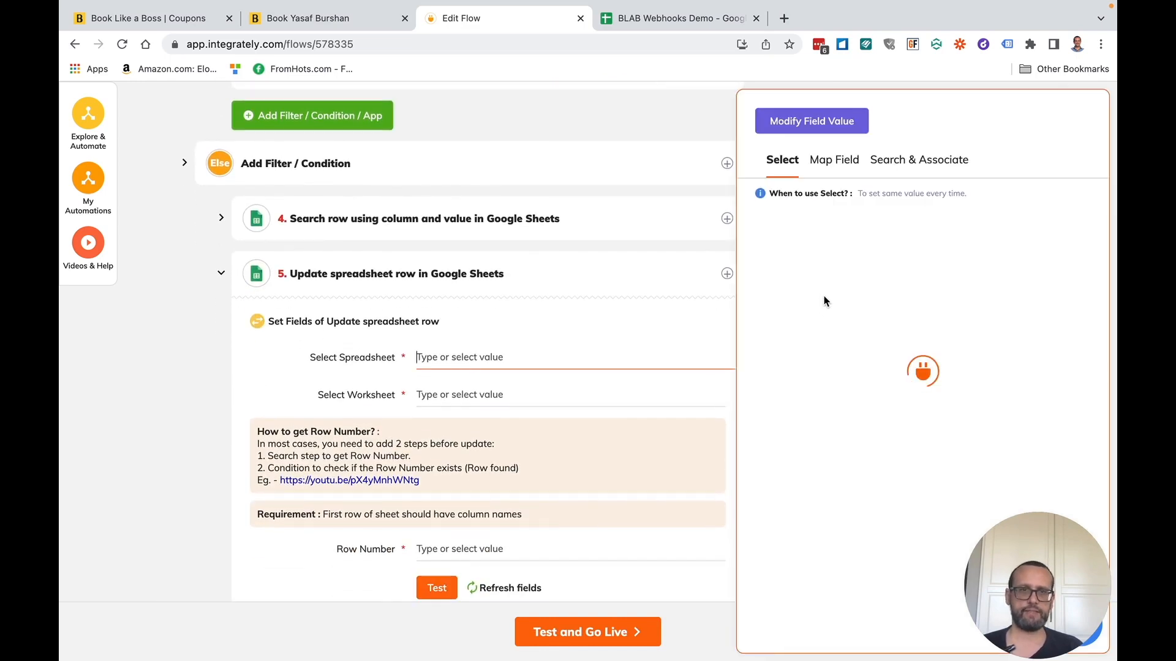
click(826, 267)
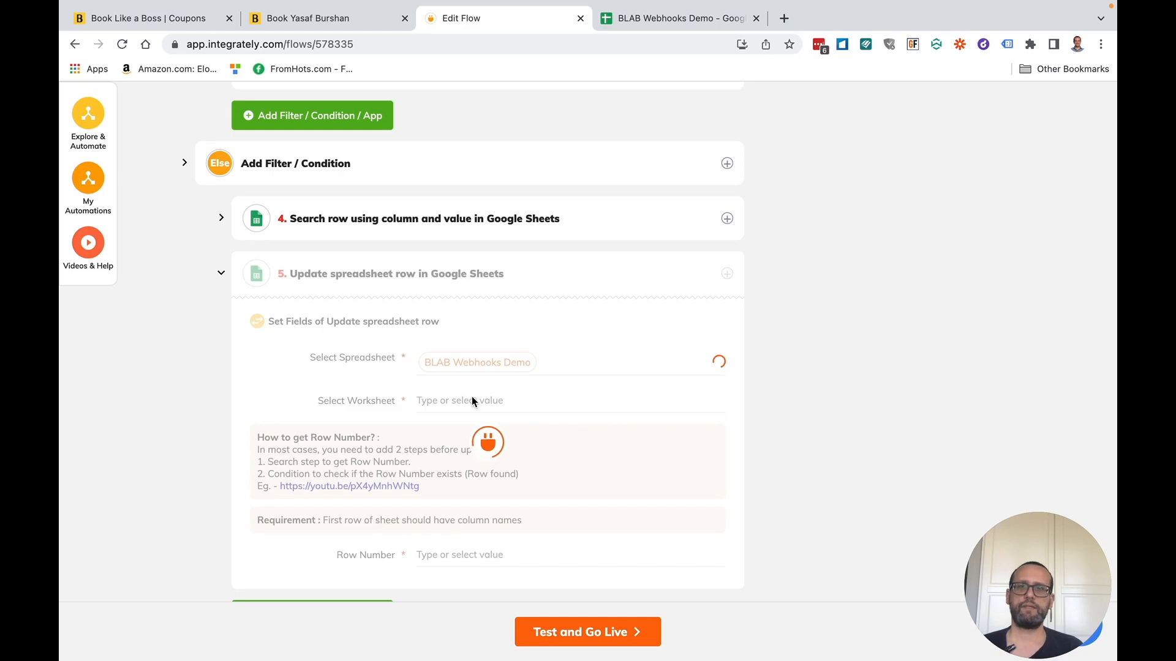
click(453, 401)
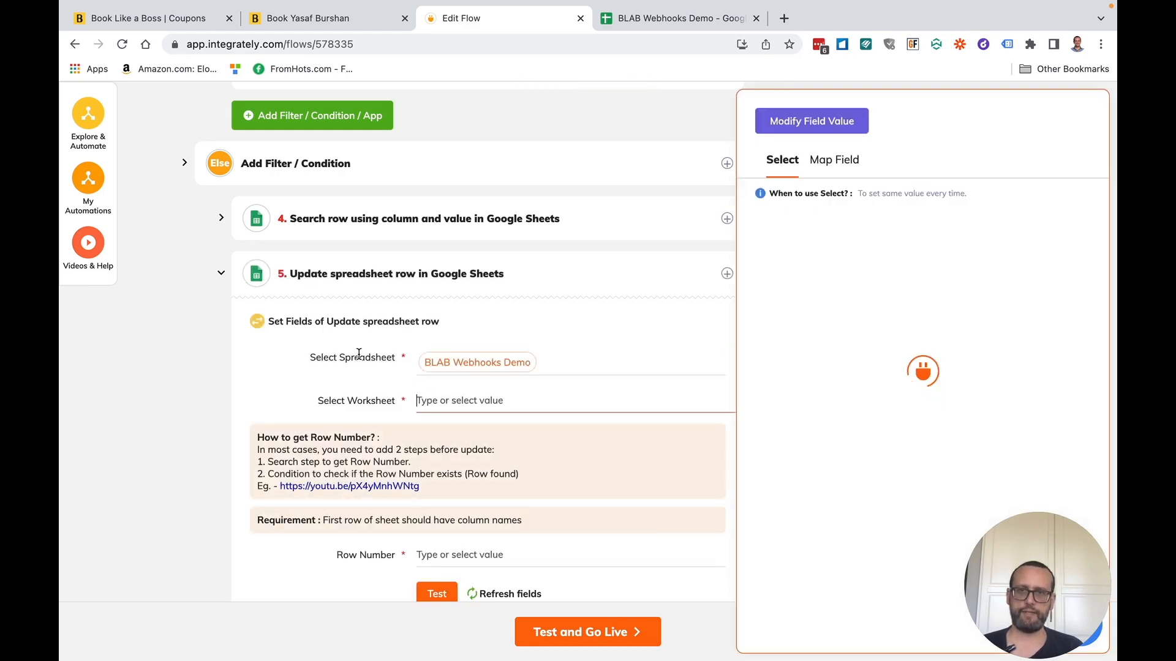
click(817, 252)
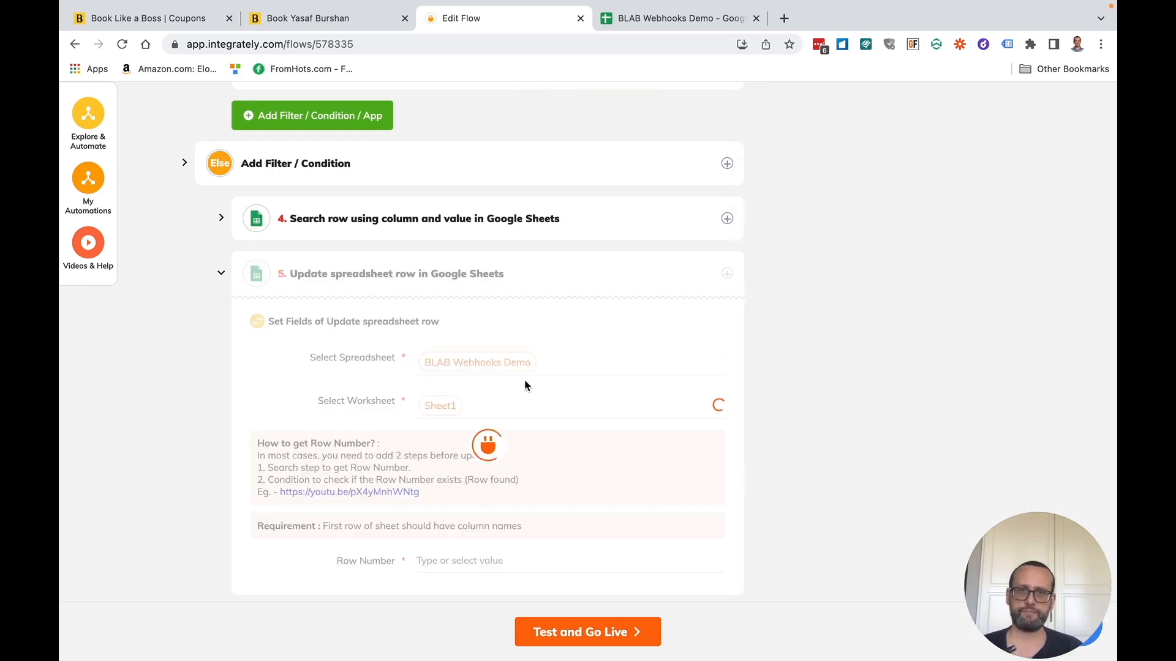
scroll(525, 383, down, 3)
- Map Row Number to the row found by the step 4 search
click(461, 350)
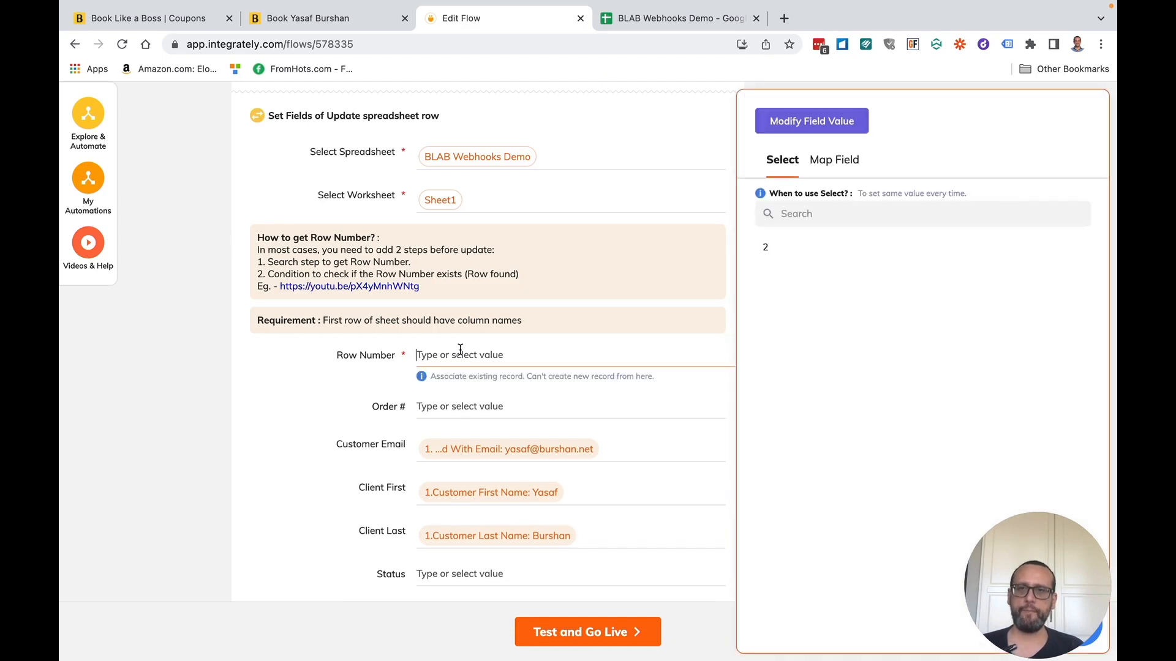
click(839, 159)
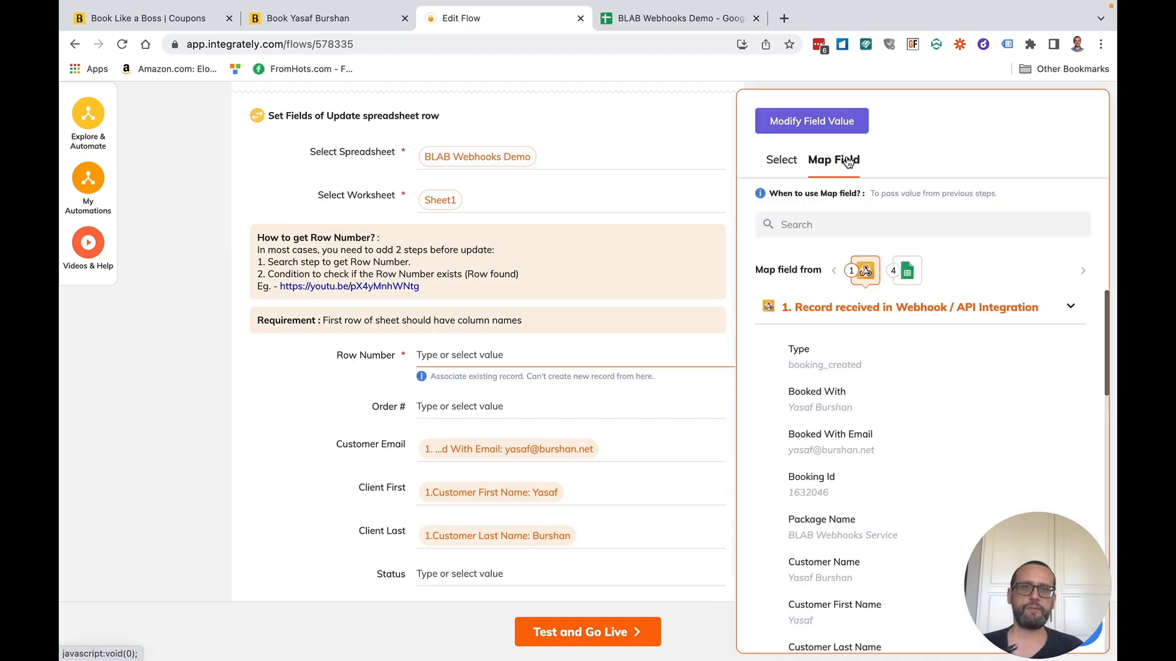
click(814, 350)
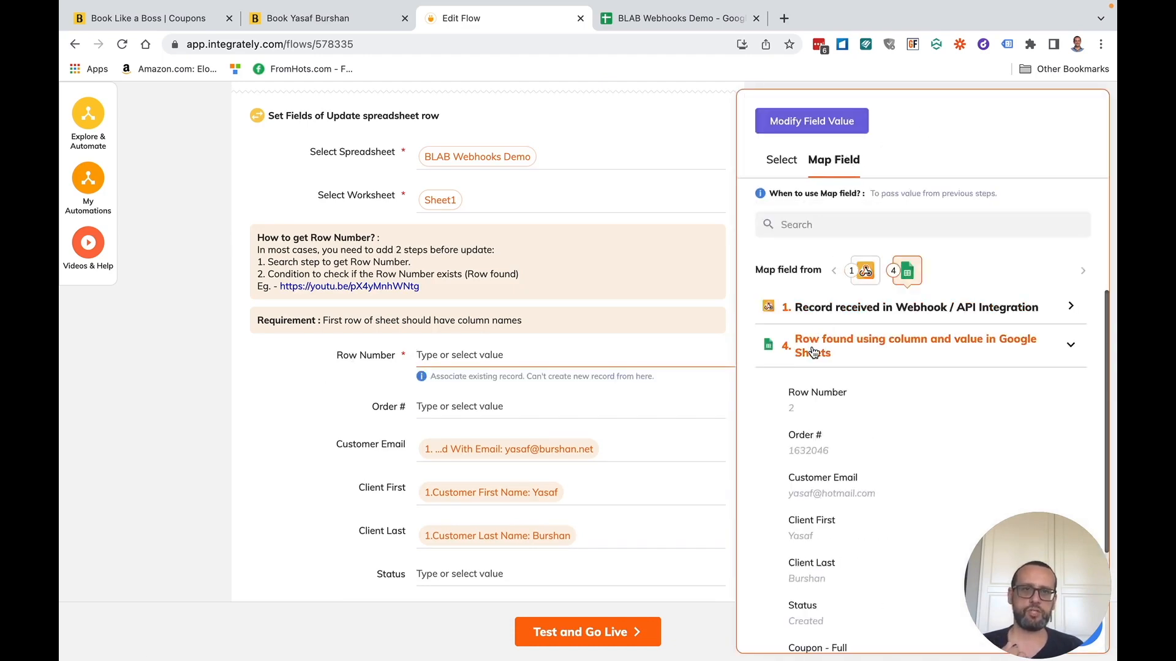
click(816, 409)
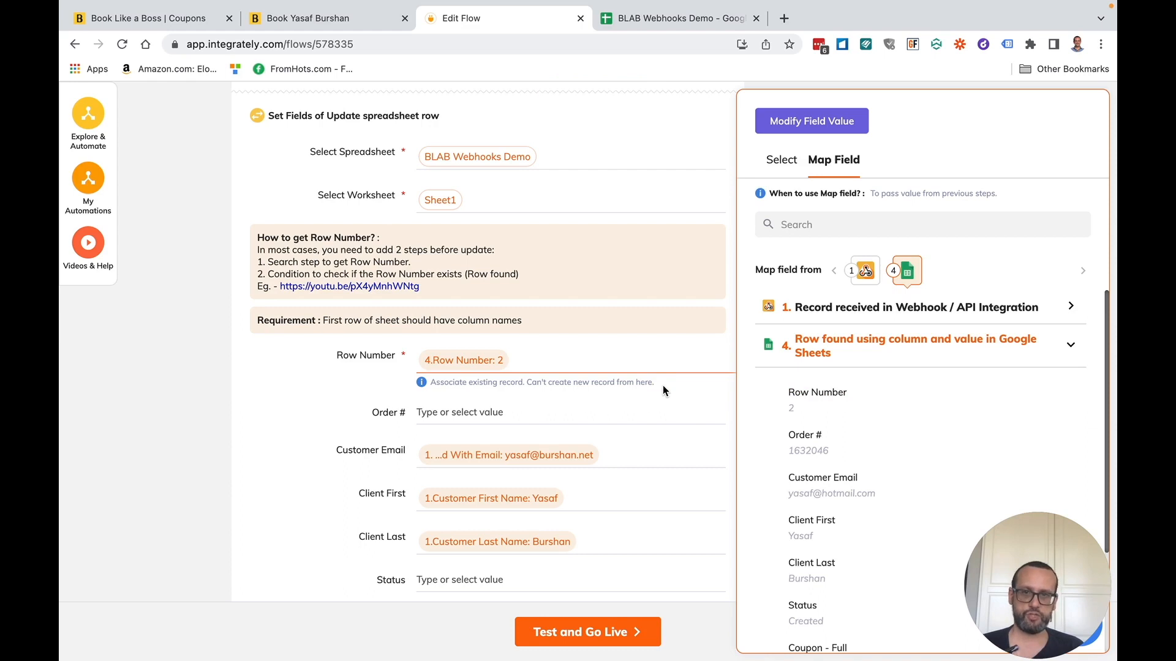
- Clear the mapped Customer Email, Client First and Client Last values
scroll(550, 455, down, 1)
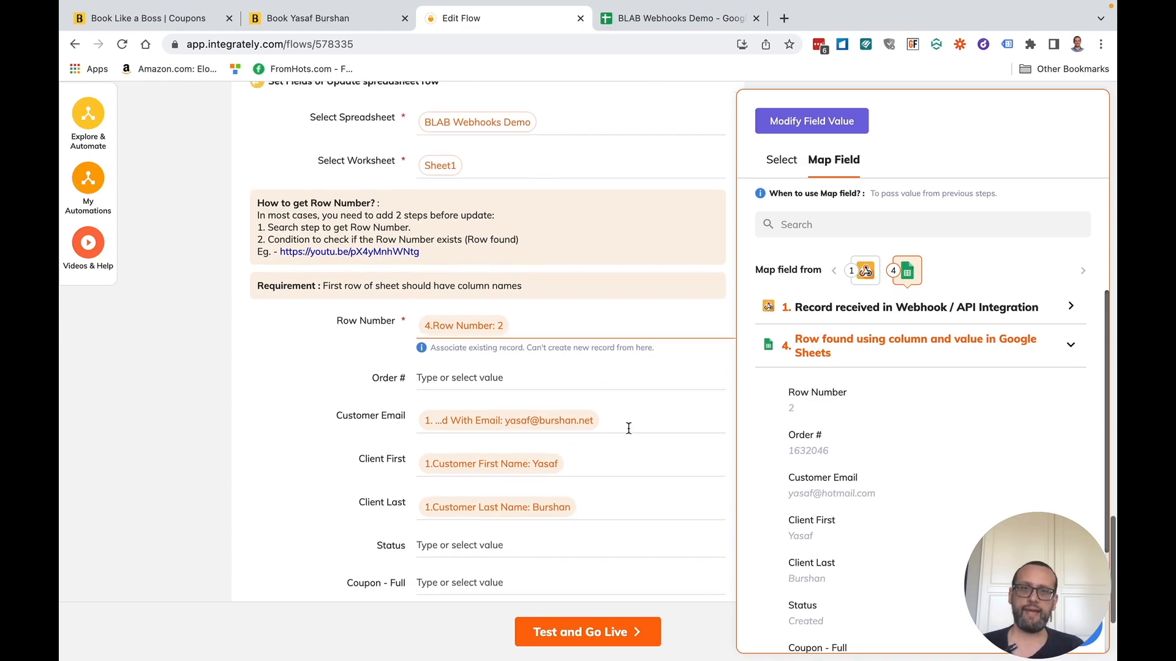
click(628, 428)
key(BackSpace)
click(598, 459)
key(BackSpace)
click(595, 496)
key(BackSpace)
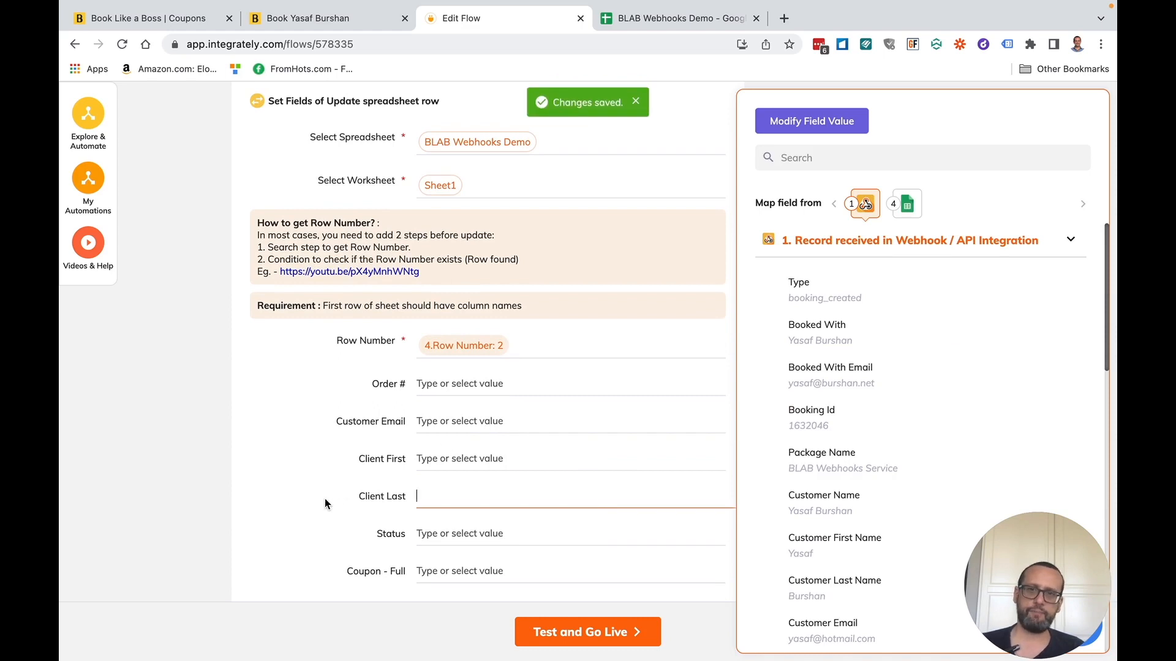
click(325, 498)
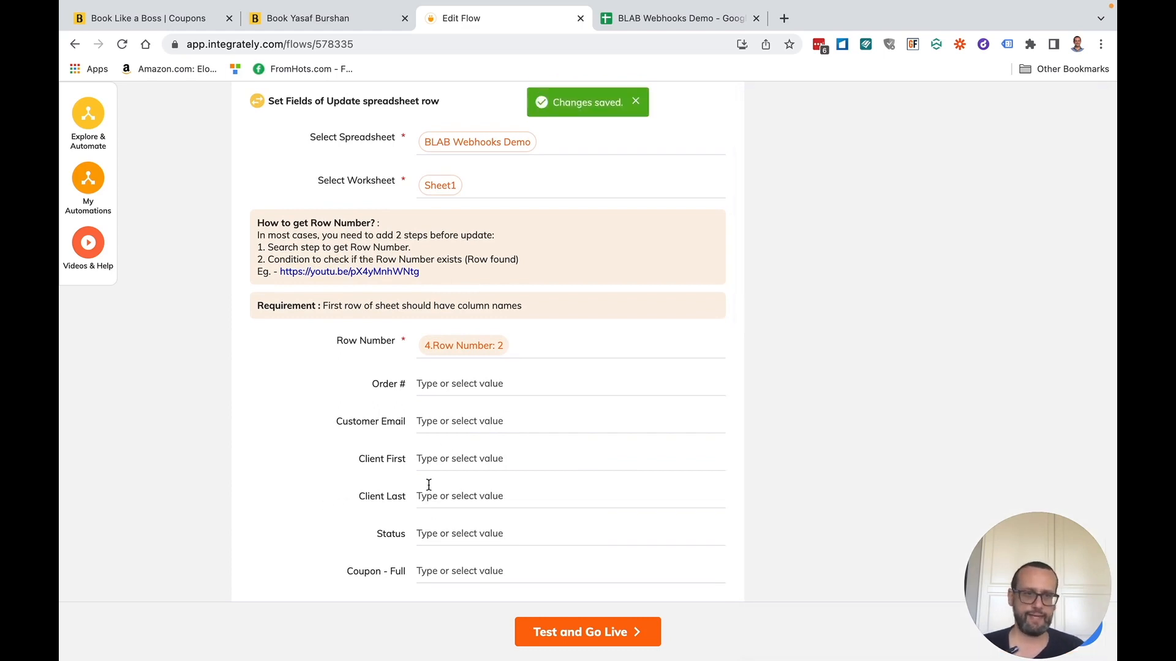
- Set the Status field to Canceled
scroll(429, 484, down, 1)
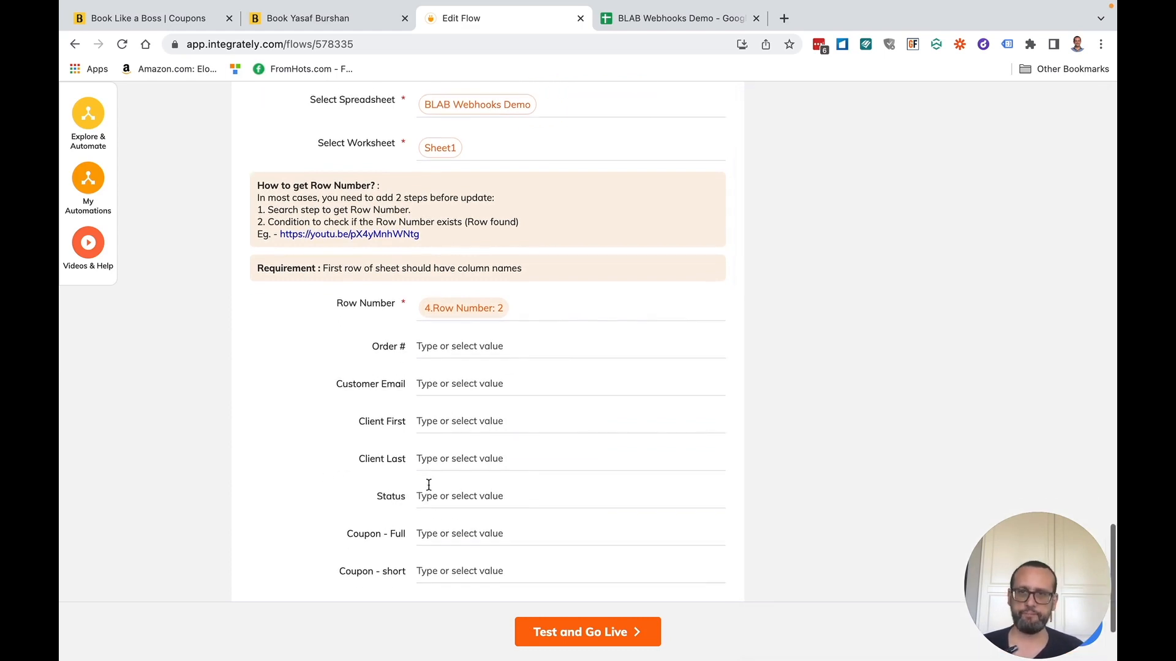
click(432, 499)
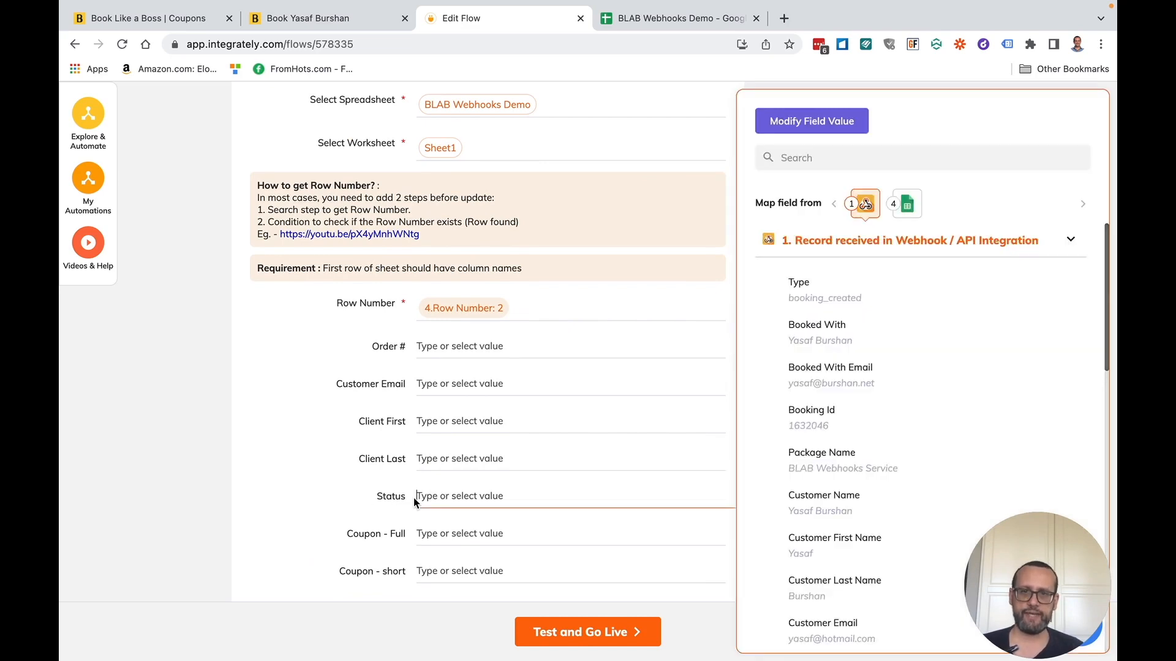
text(Canceled)
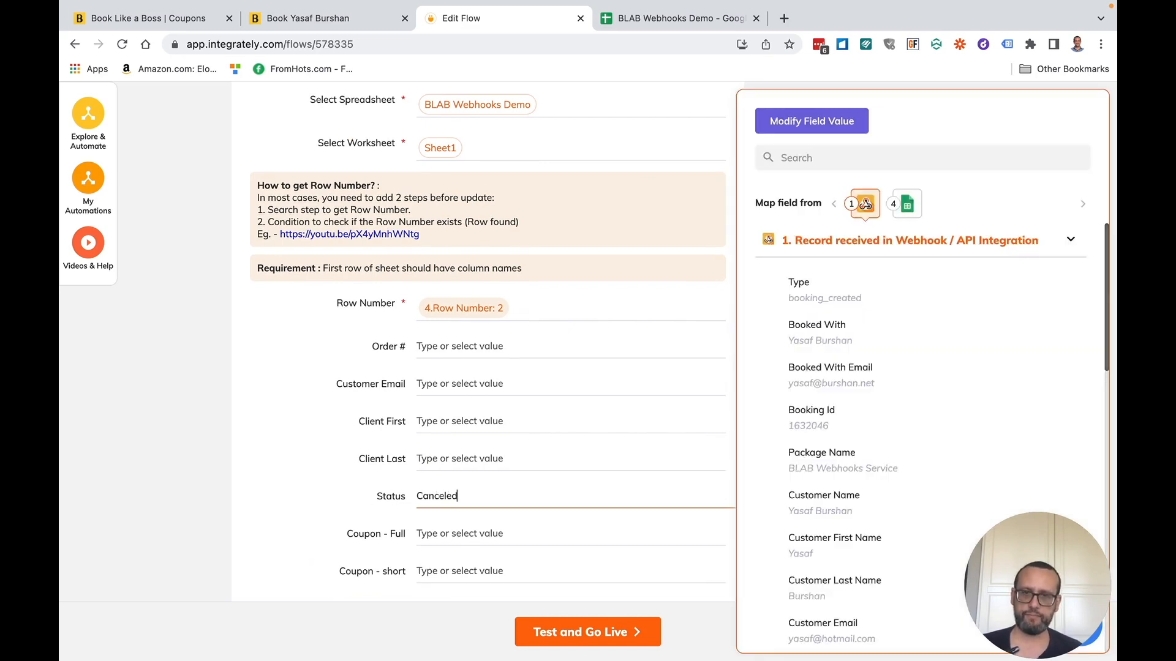
click(241, 480)
- Test the update step and confirm cell E2 in BLAB Webhooks Demo reads Canceled
scroll(325, 504, down, 3)
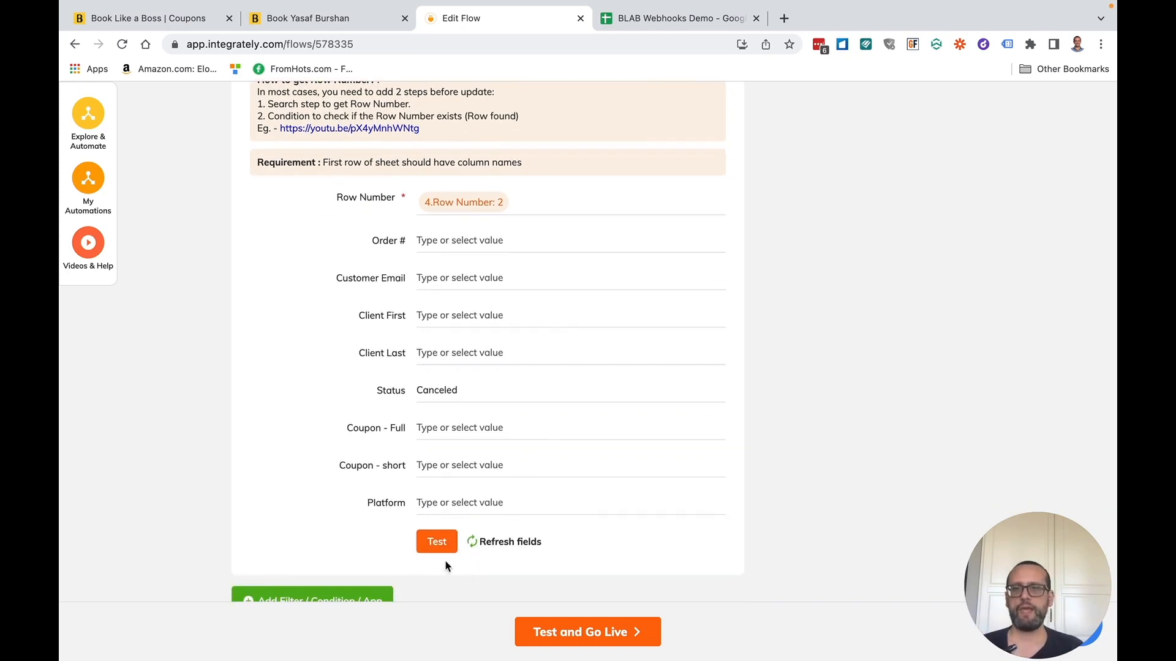
click(438, 542)
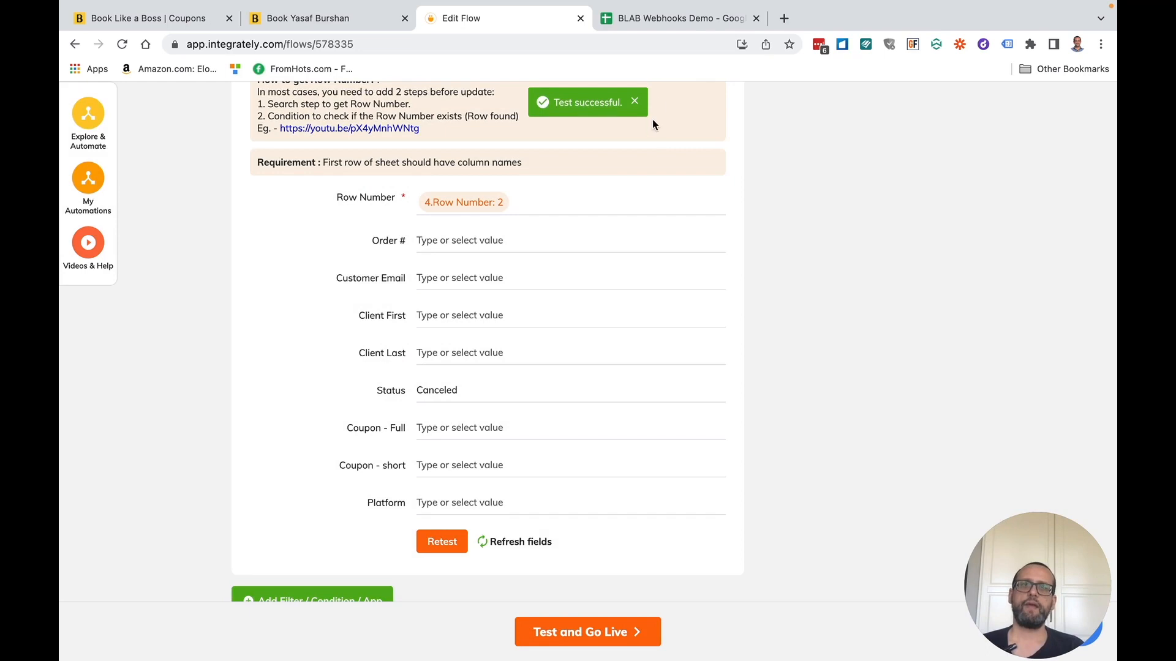
click(675, 22)
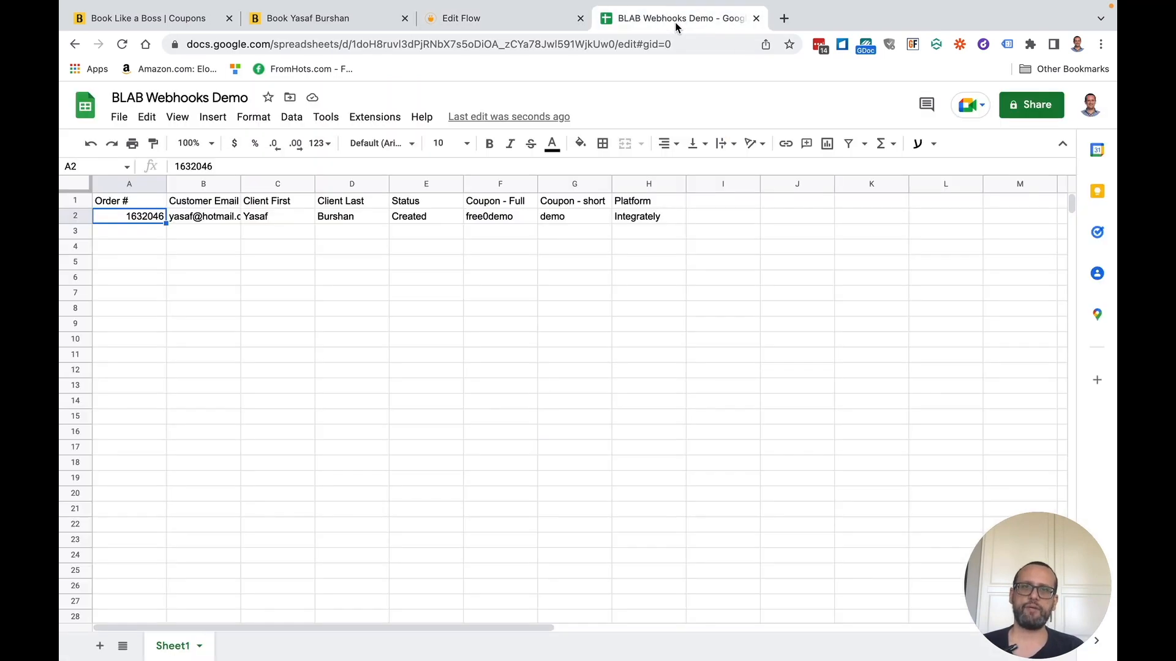
click(424, 219)
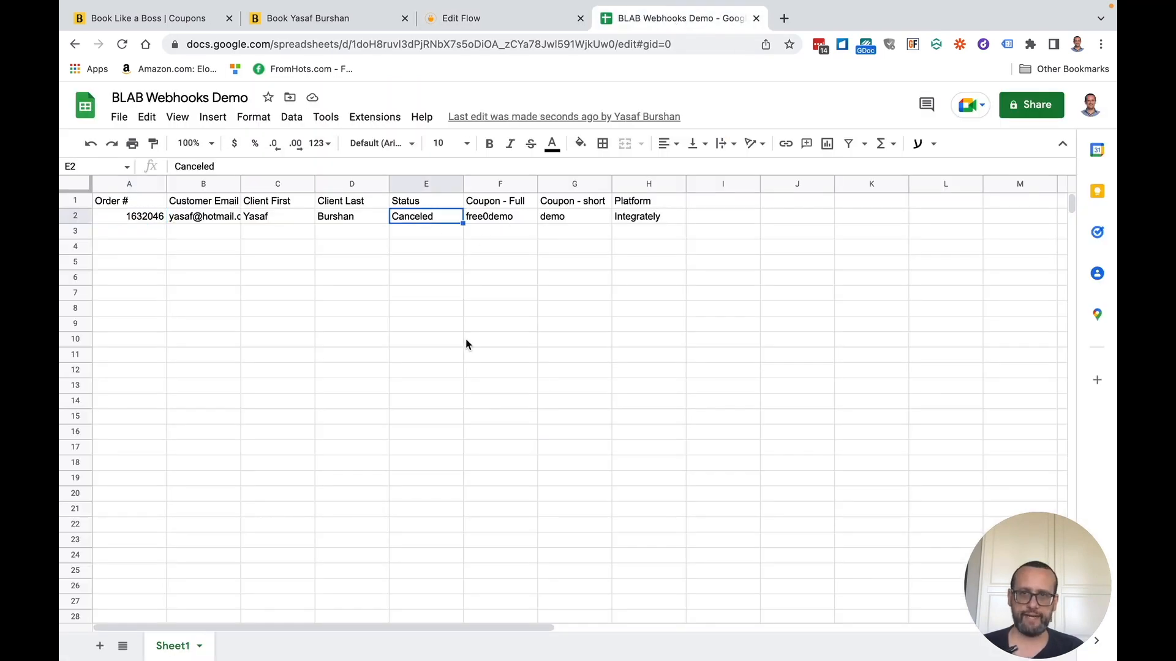
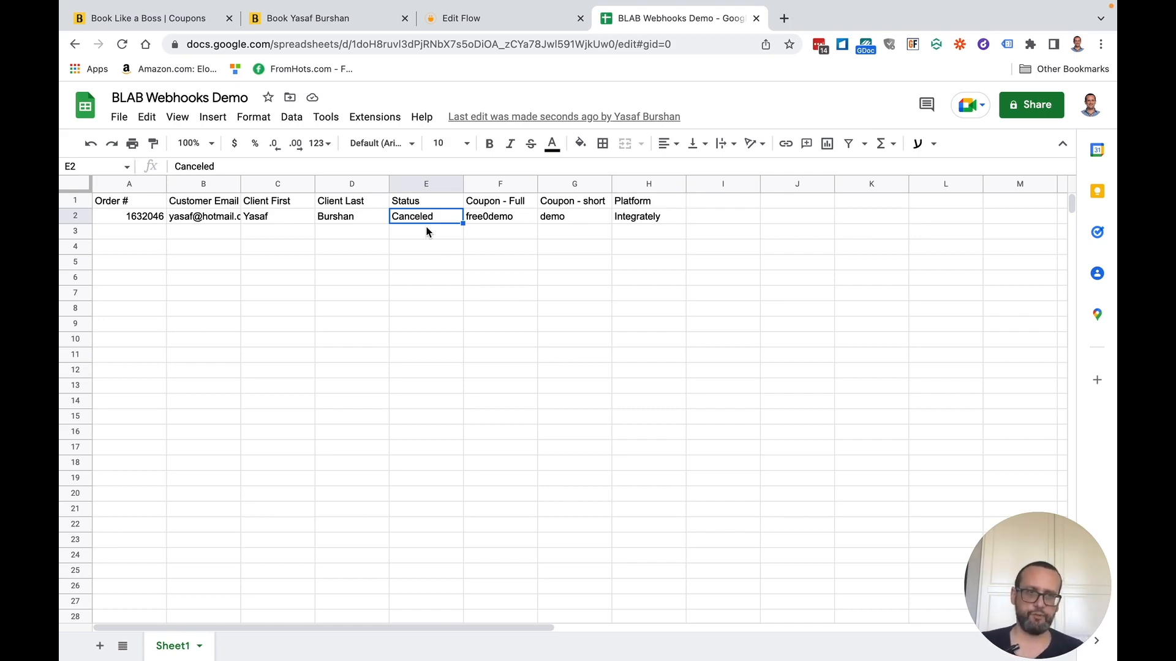
- Return to the Integrately flow editor and launch Test and Go Live
click(365, 24)
click(486, 29)
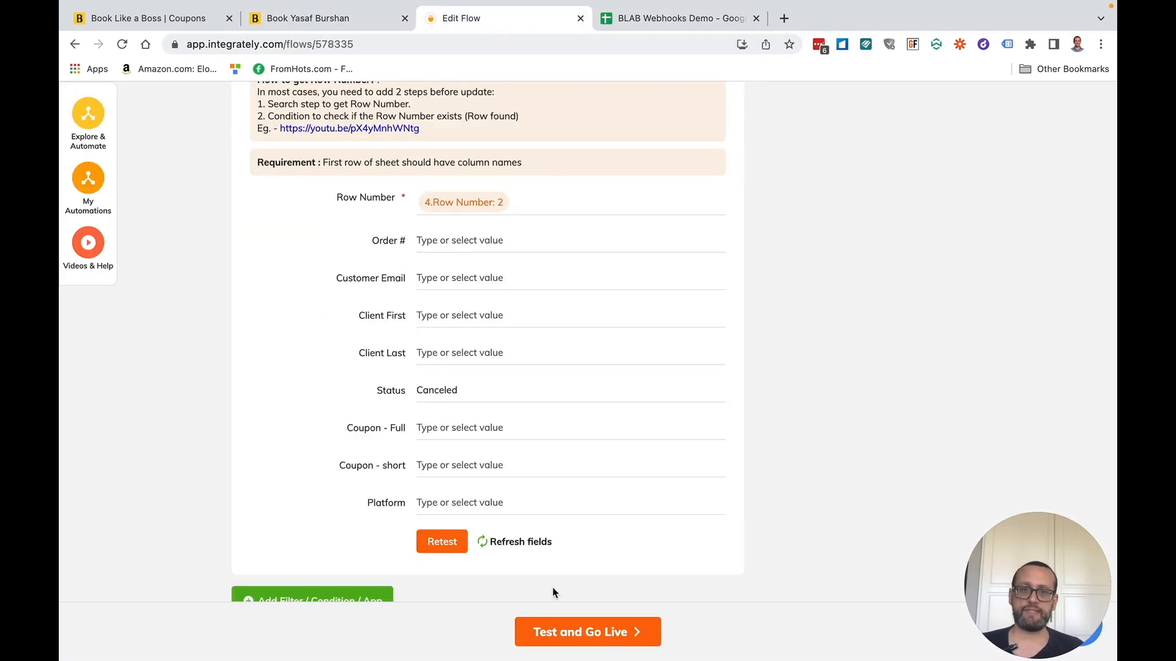
click(574, 635)
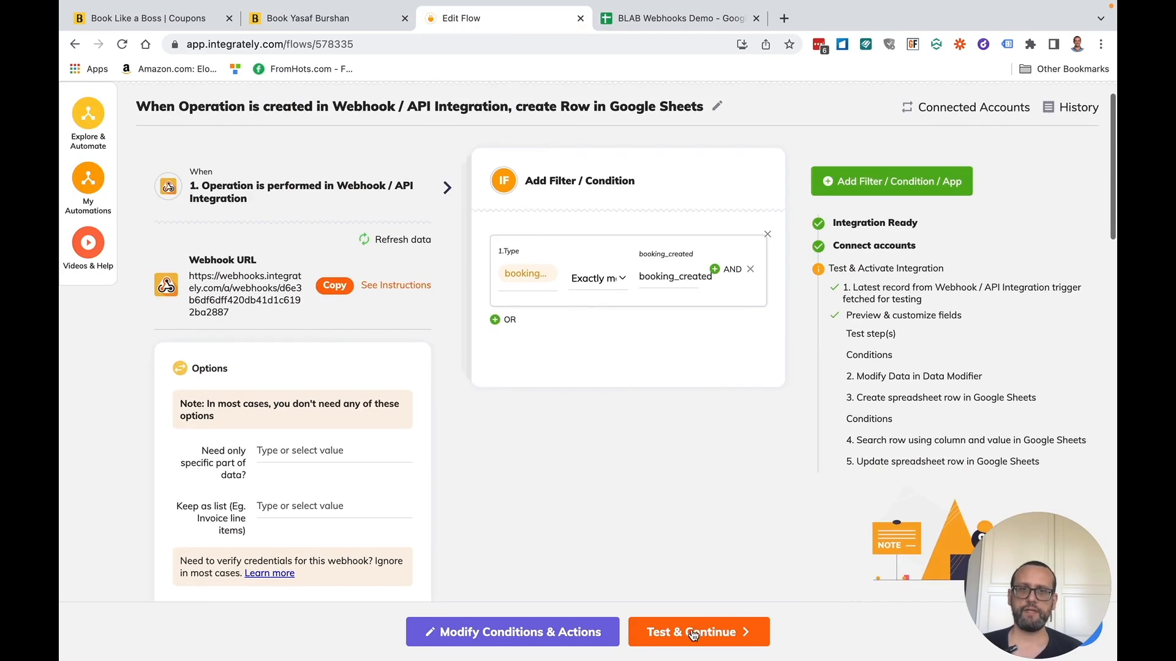
- Test the trigger, data modifier and spreadsheet row steps to activate the flow, then view the sheet
click(690, 637)
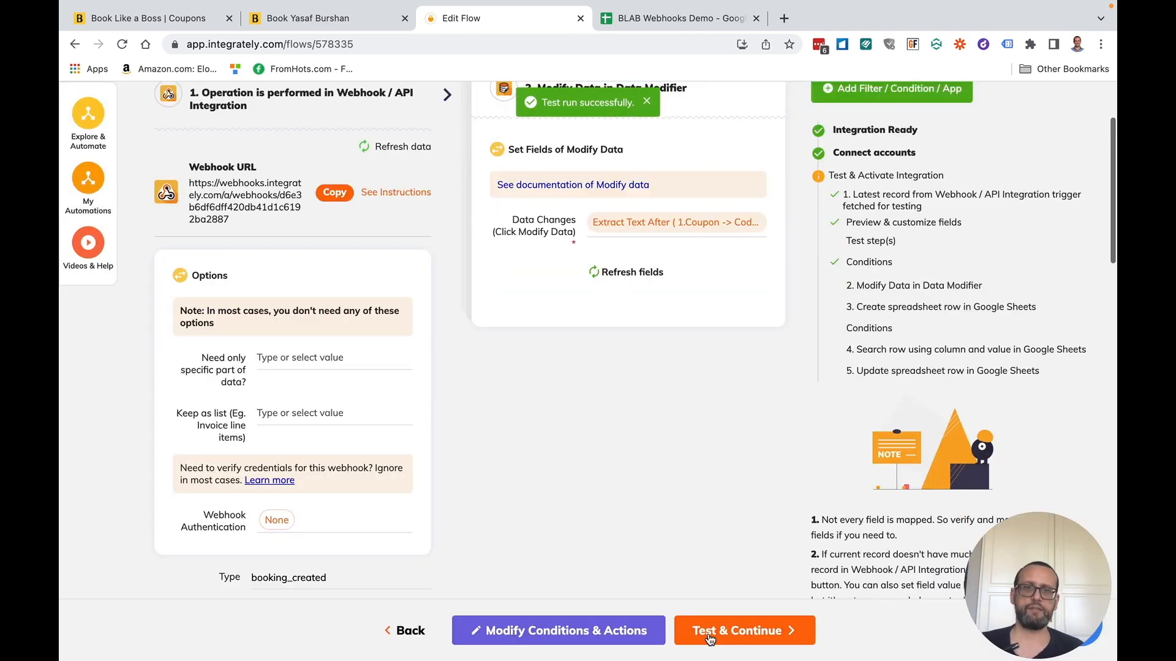
click(715, 635)
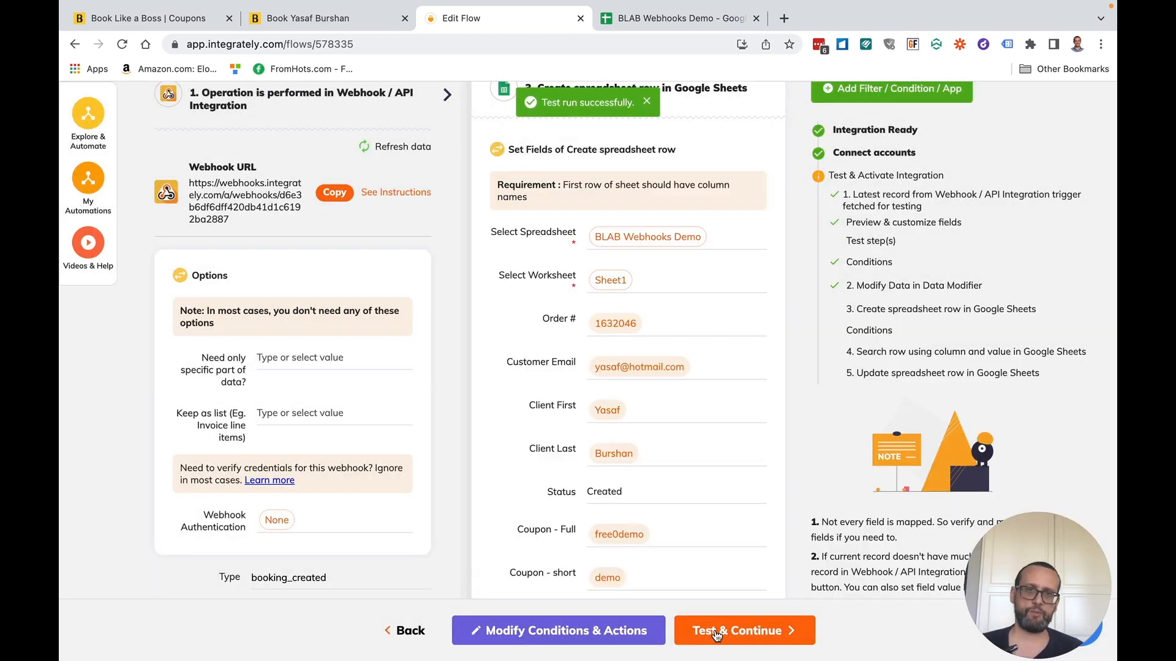
click(716, 635)
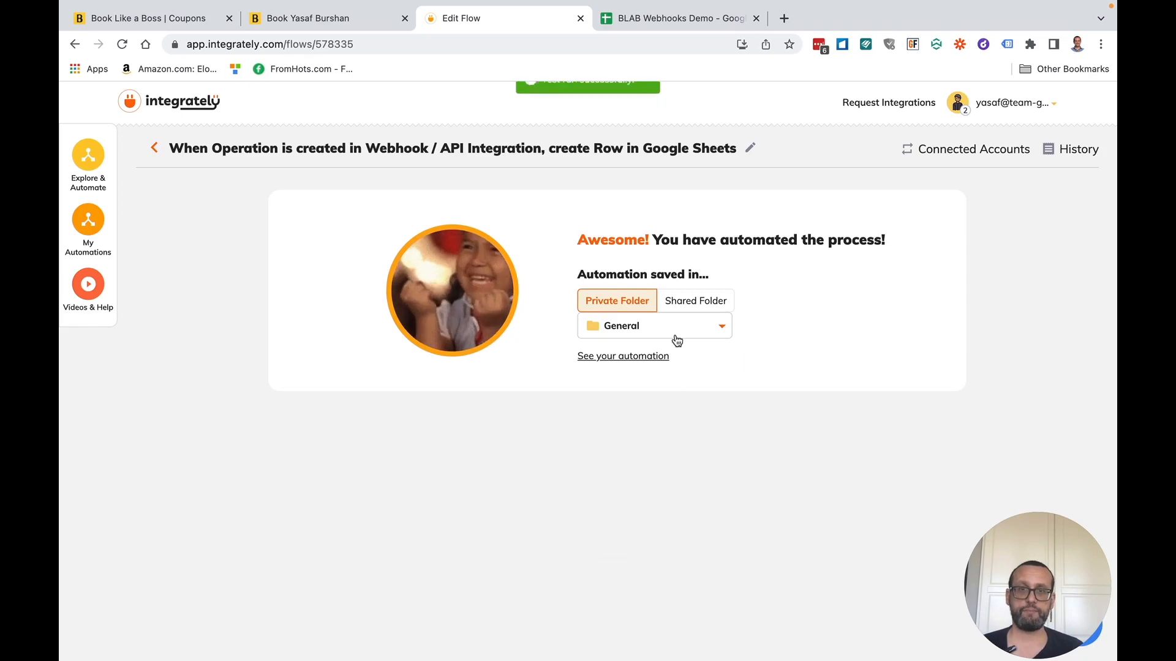
click(676, 334)
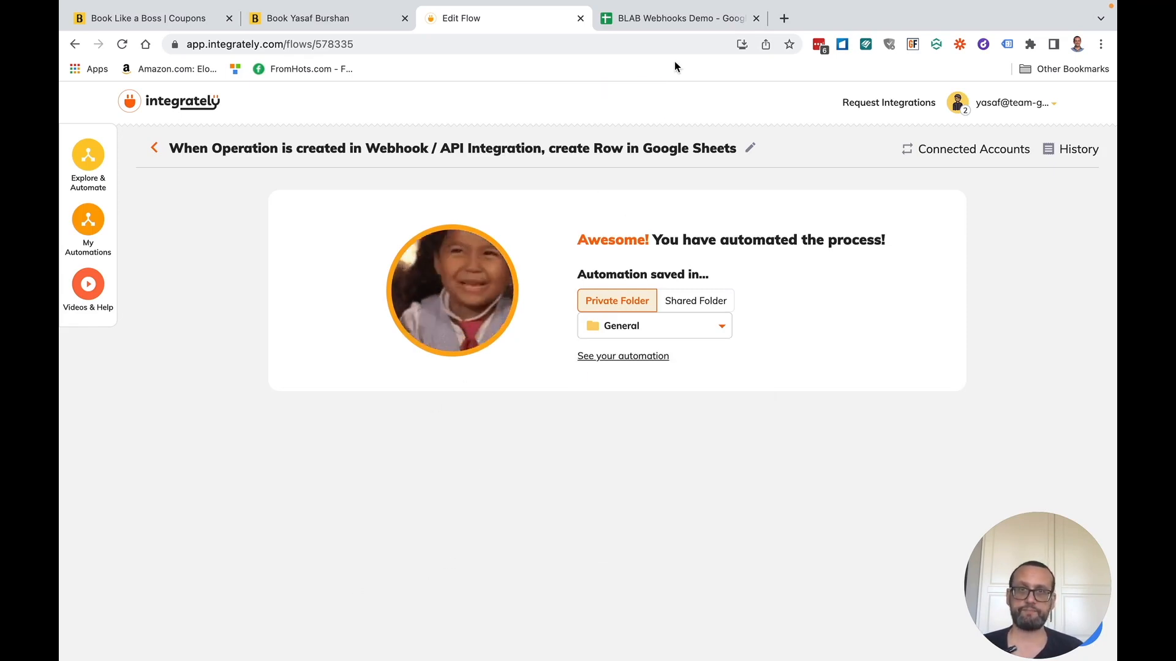
click(686, 22)
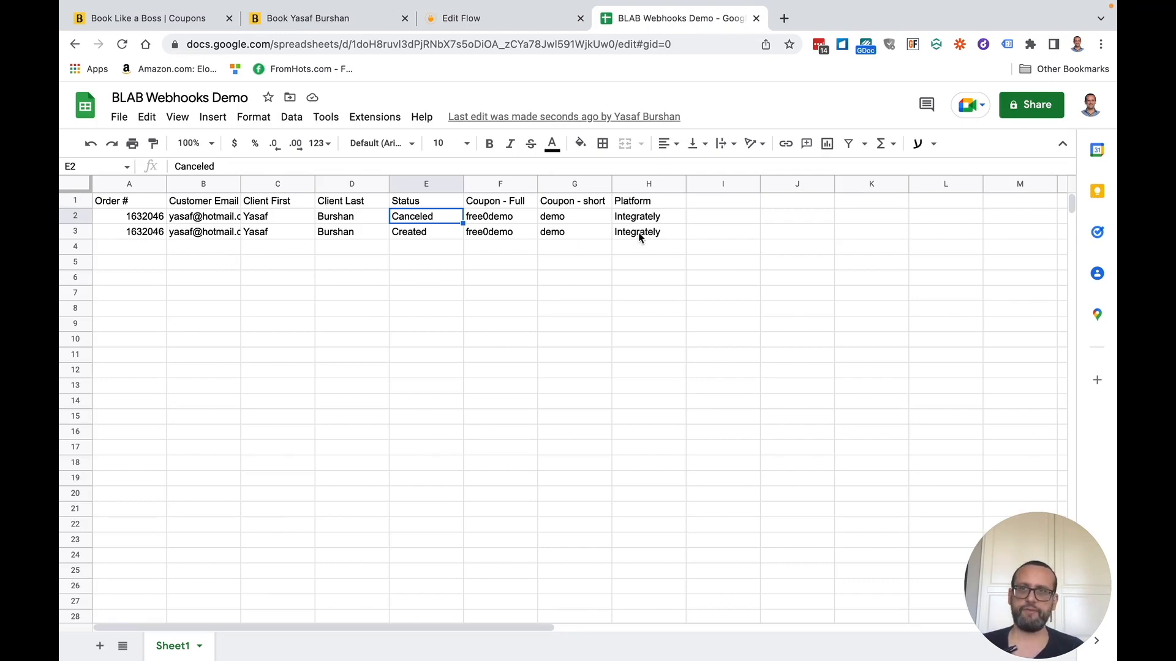
- Back in Integrately, reopen the BLAB webhook flow from My Automations
click(507, 14)
click(89, 221)
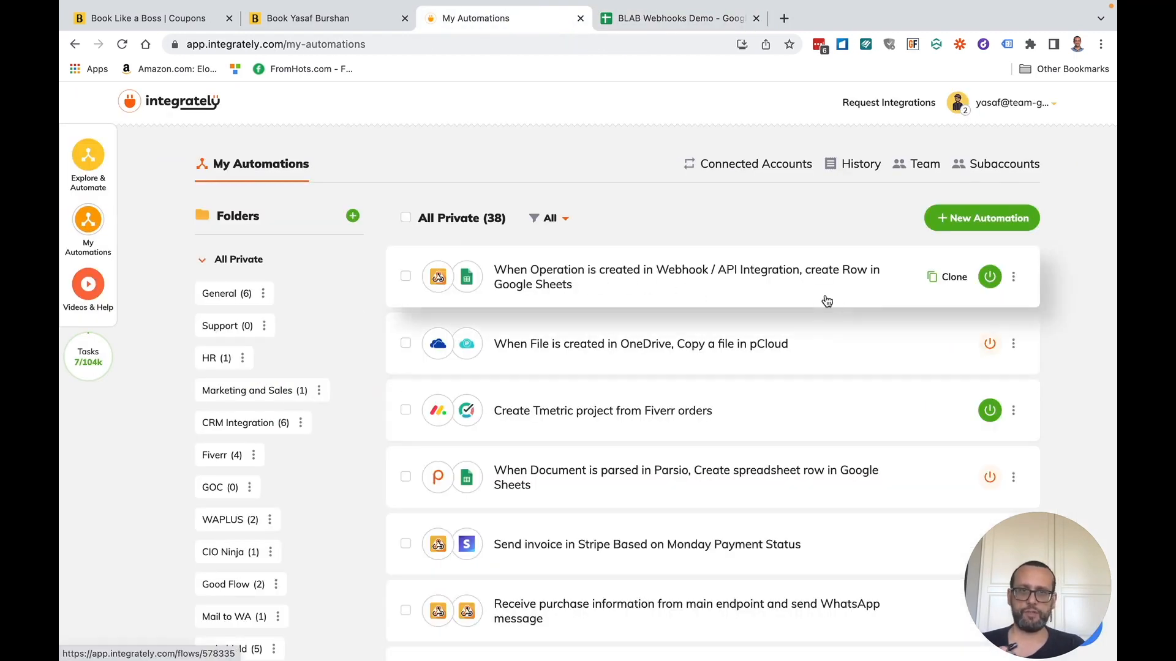
click(840, 281)
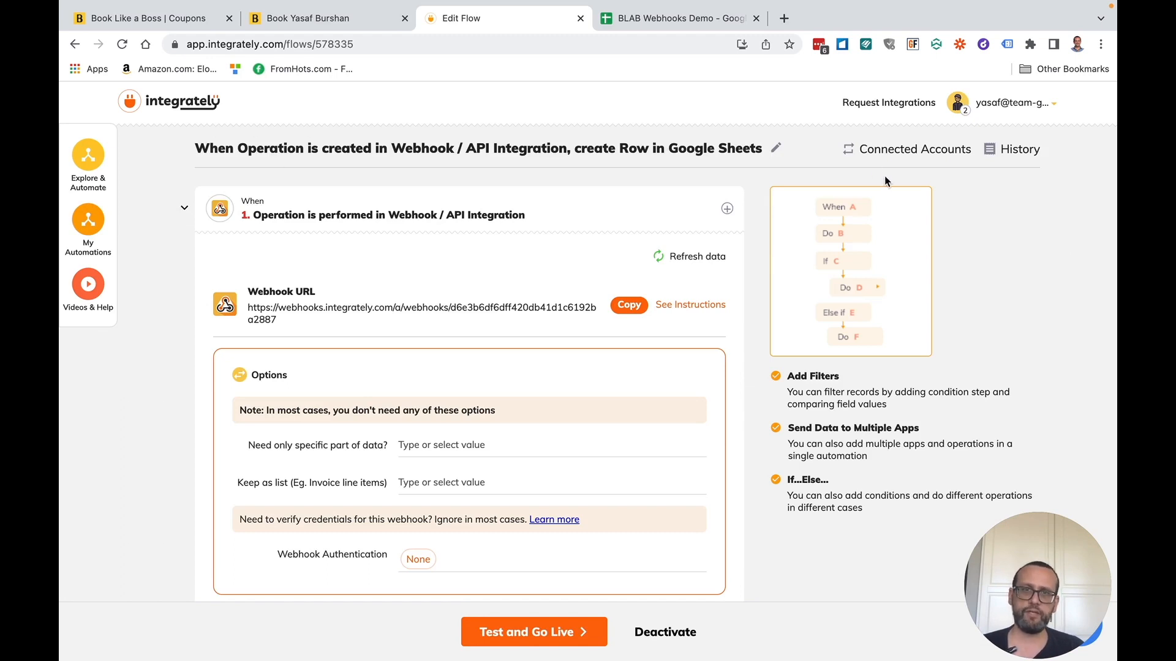
- Retitle the flow 'When a meeting is Booked in BLAB add a row to Google Sheets. And update when canceled'
click(772, 154)
triple_click(668, 152)
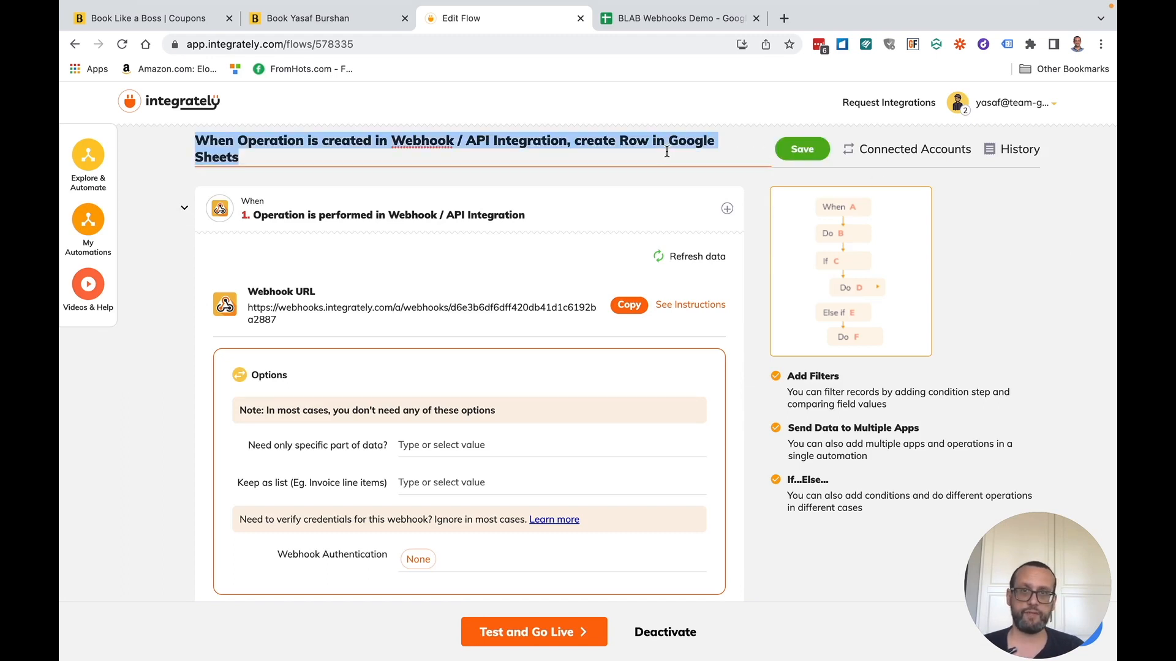
text(When a mee)
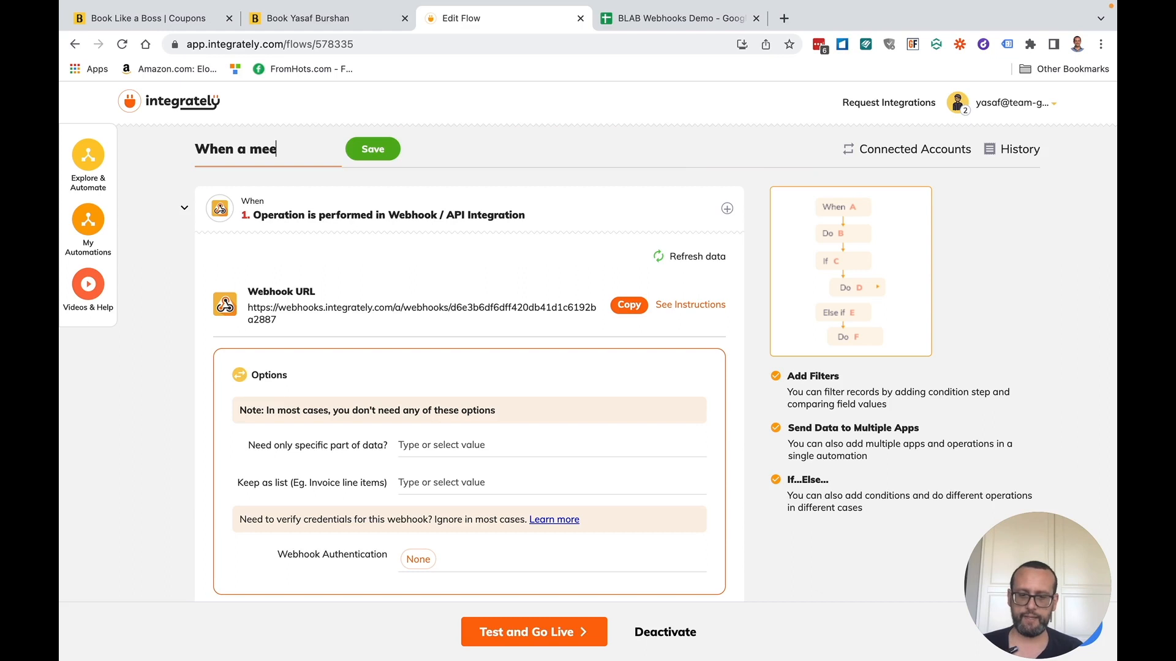
text(ting is B)
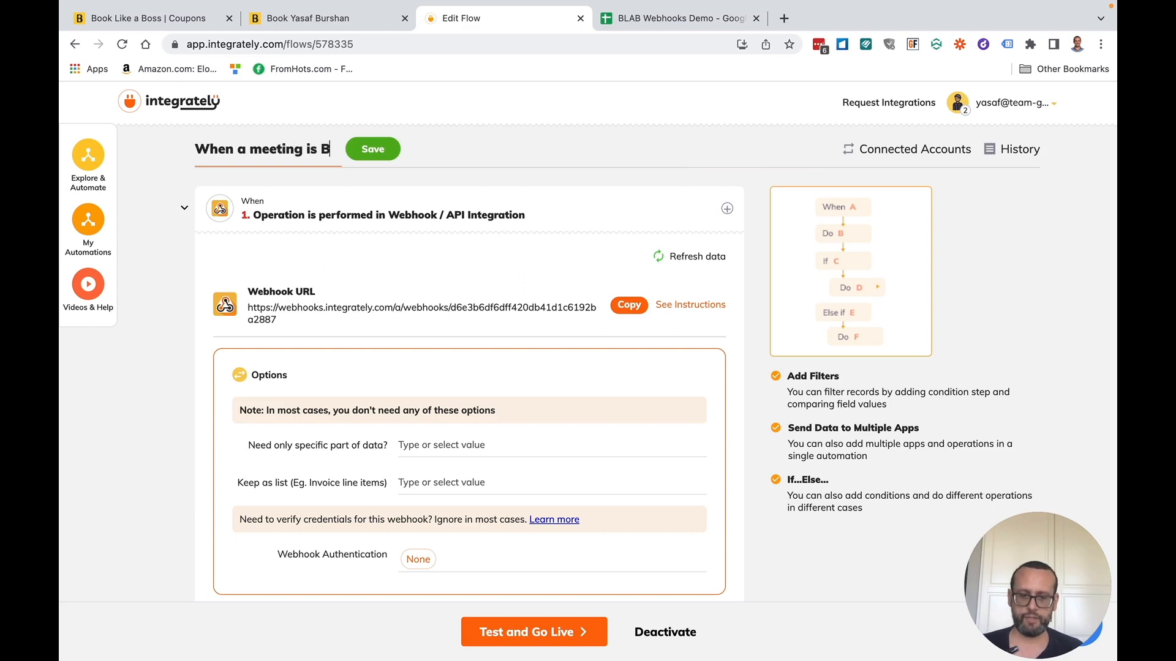
text(ookied in BLAB)
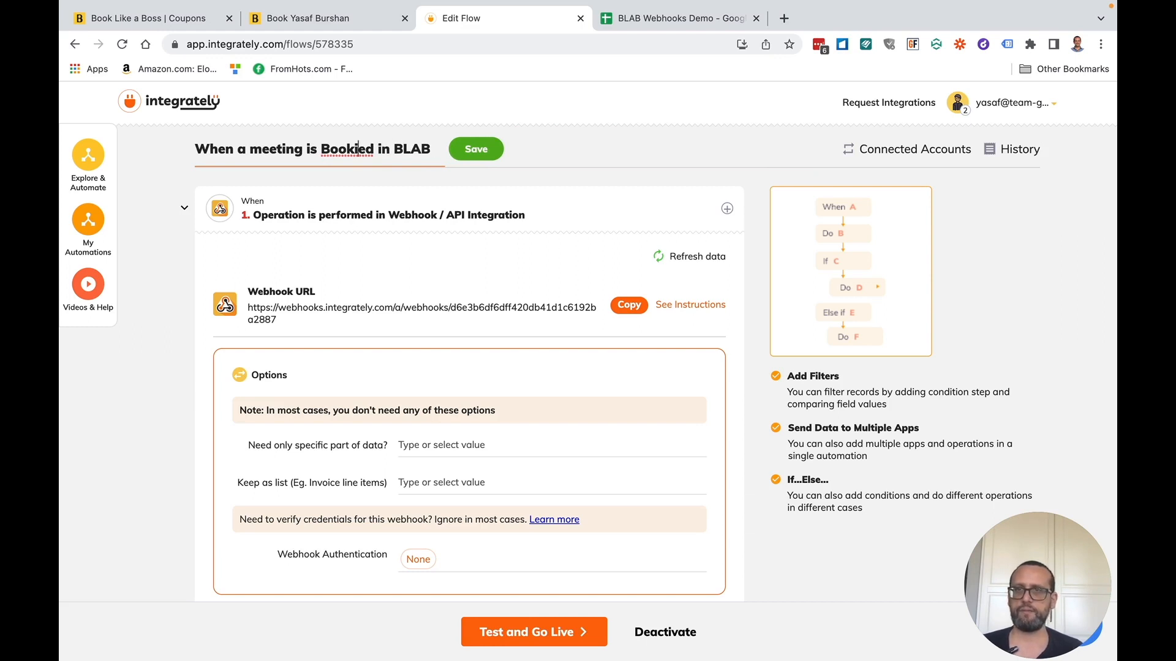
key(BackSpace)
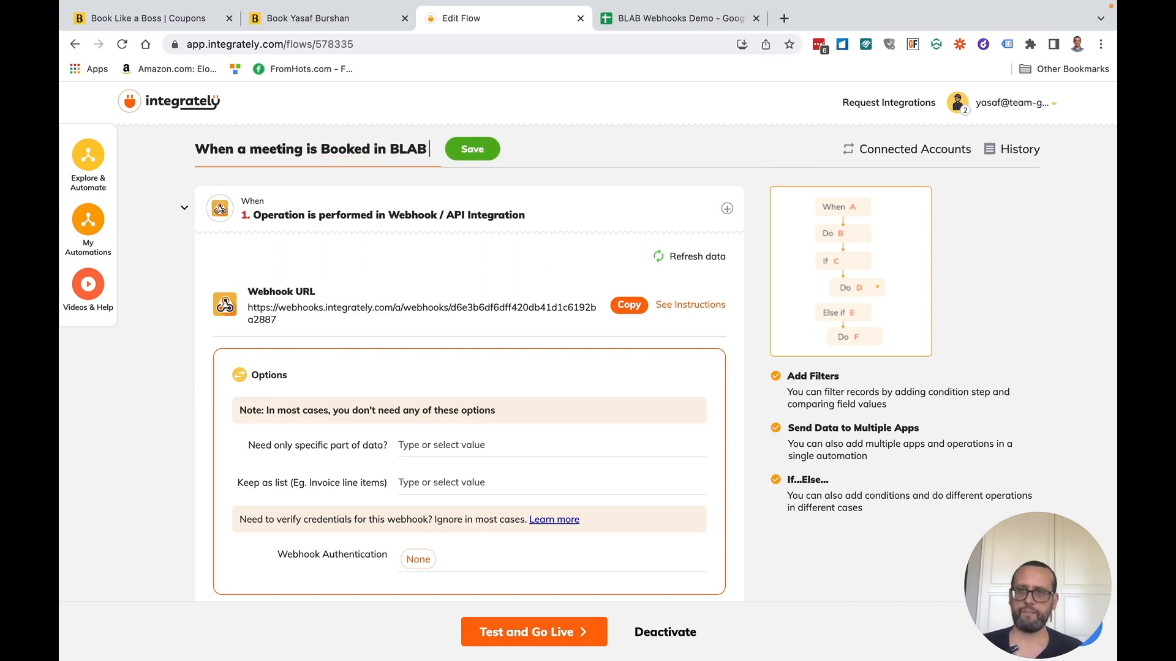
text(add a)
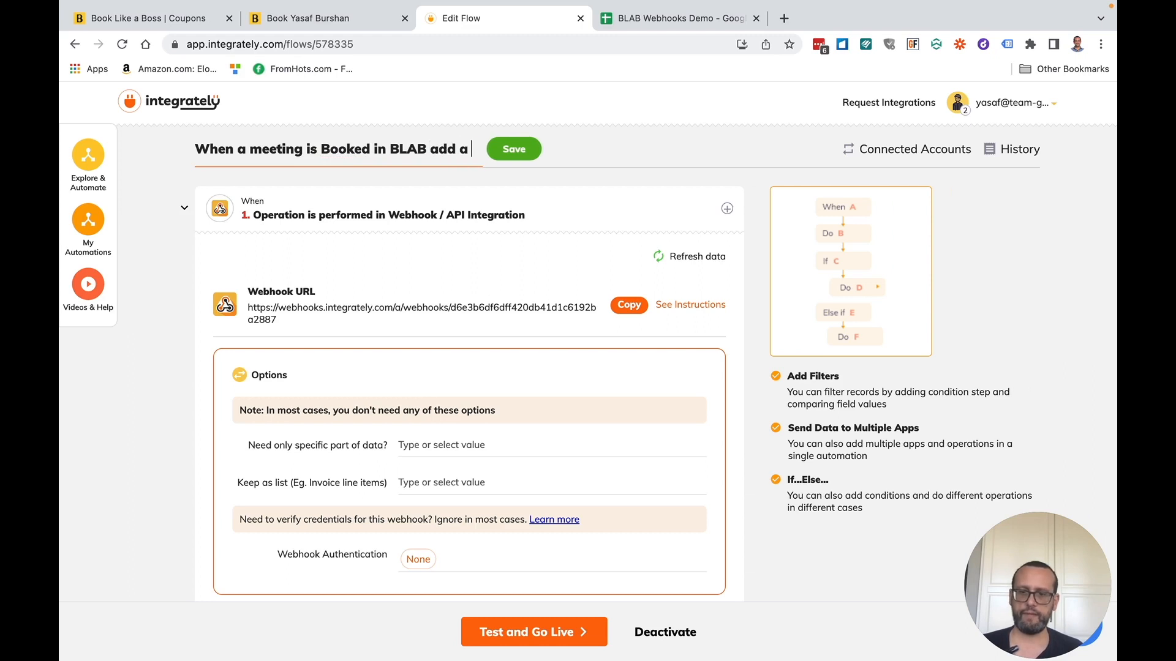
text( row to Go)
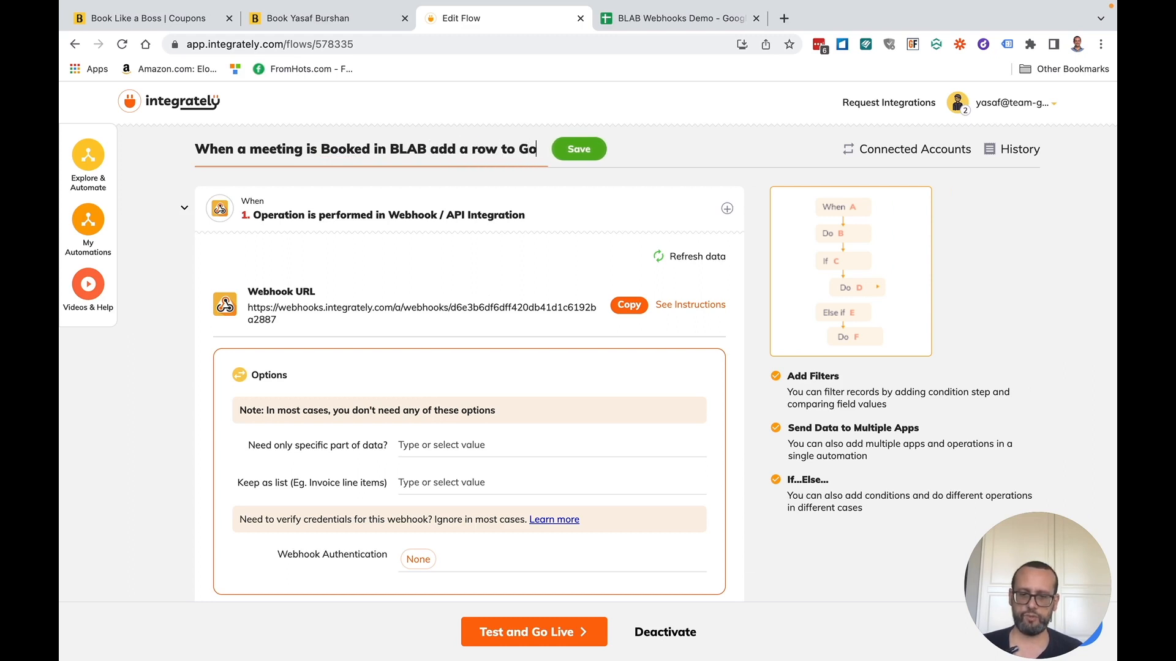
text(ogle Sheets. )
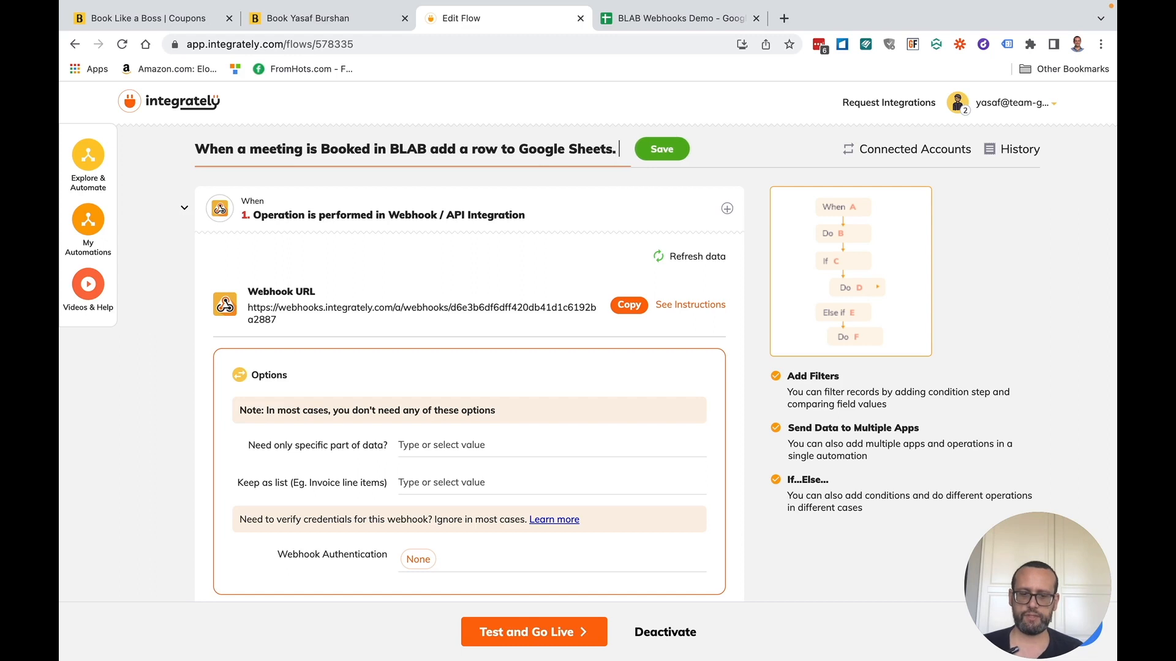
text(And update )
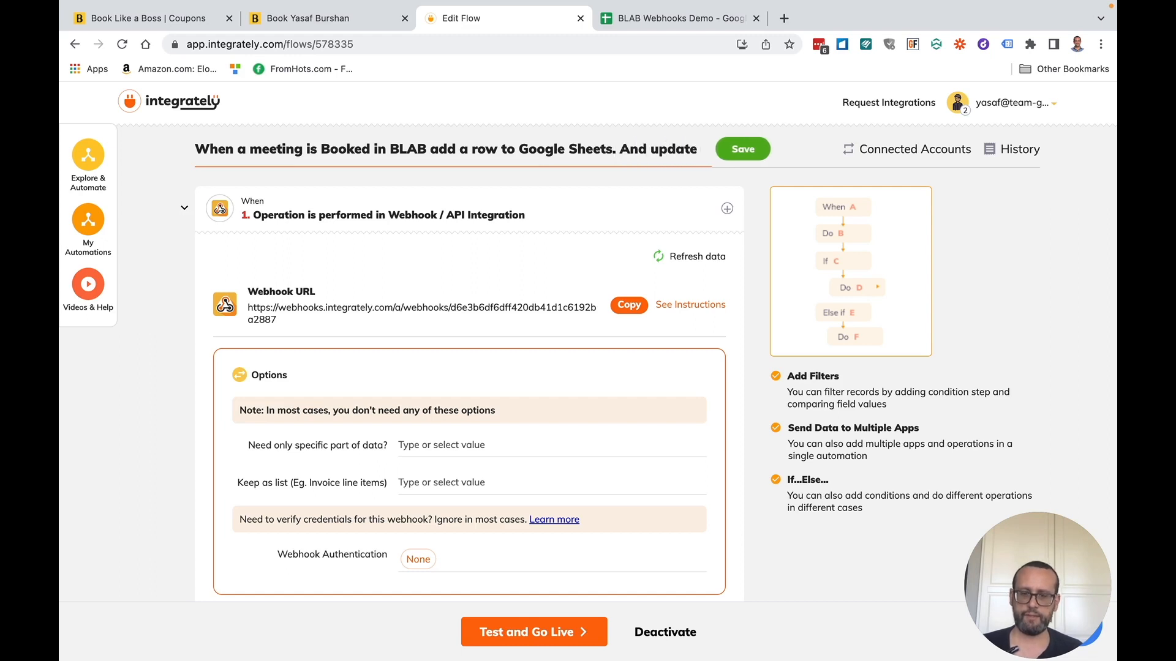
text(when cancele)
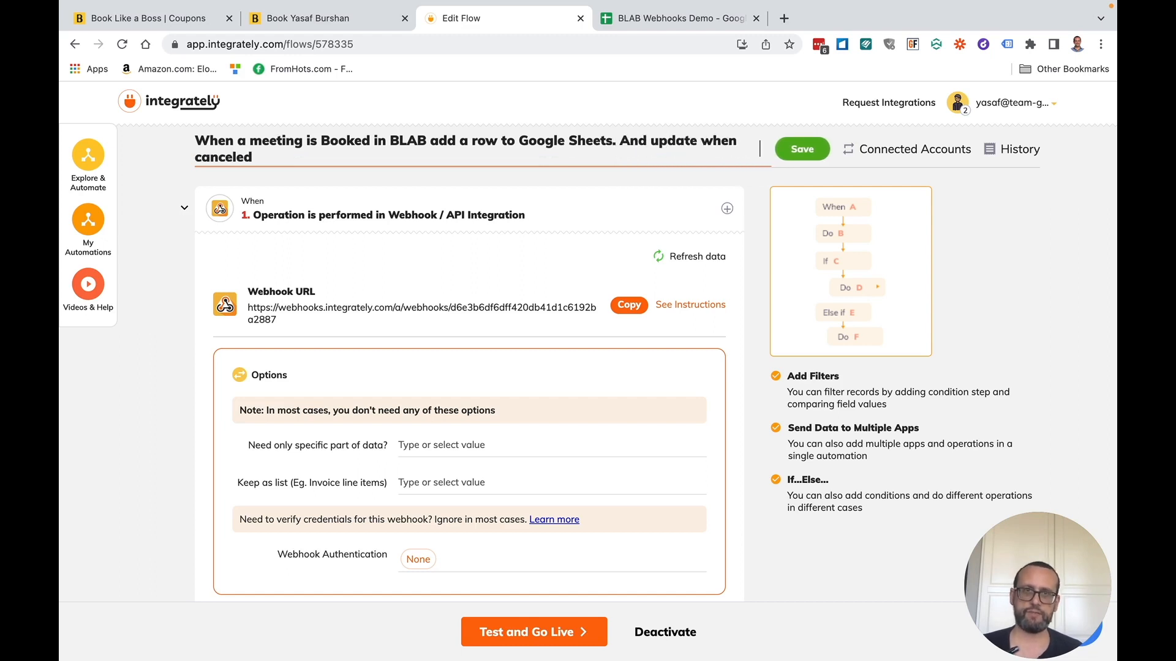
text(d)
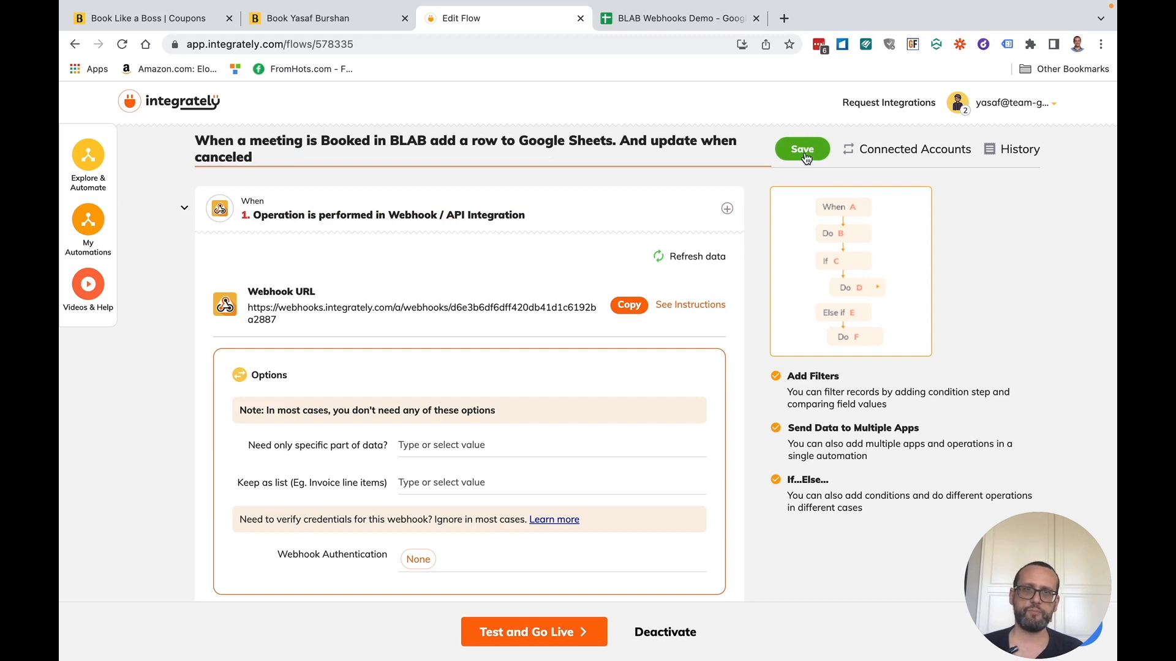
click(803, 150)
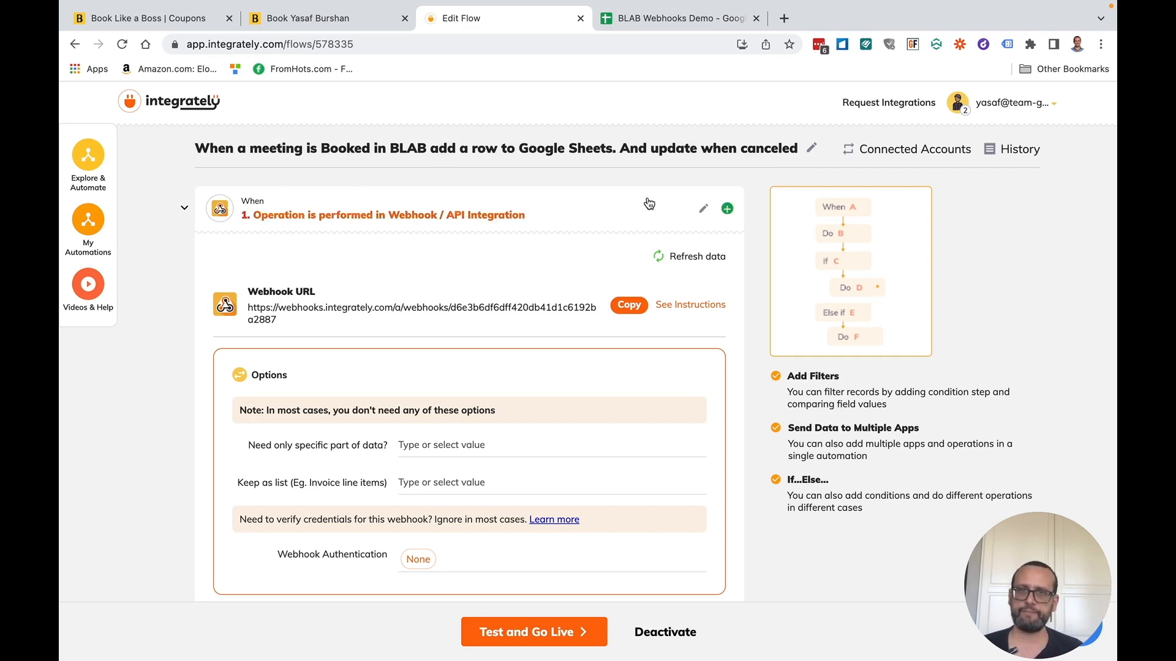
- Deactivate the flow for editing and rename step 1 to 'Capture BLAB Event'
click(704, 208)
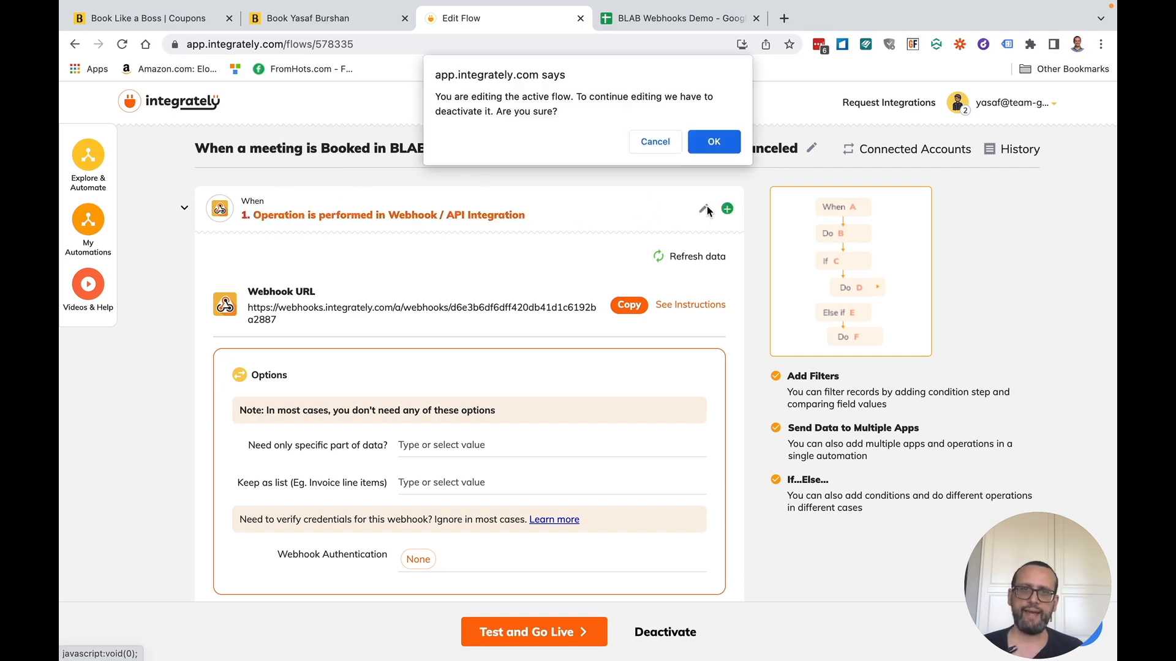
click(674, 141)
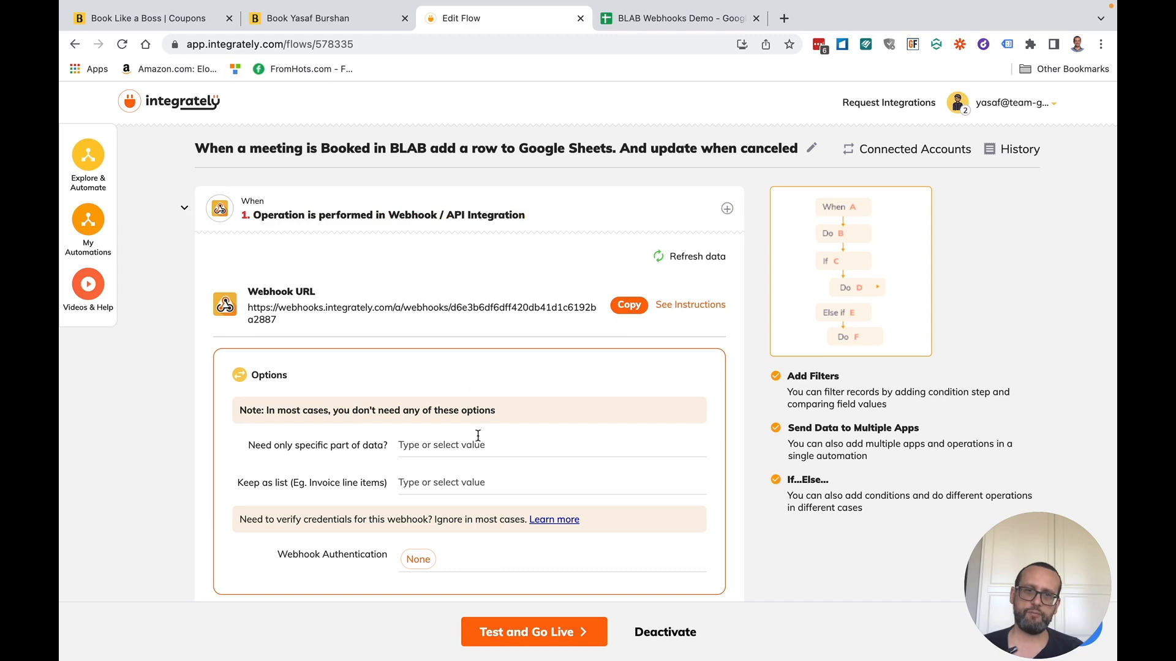
scroll(480, 451, down, 3)
scroll(482, 452, up, 4)
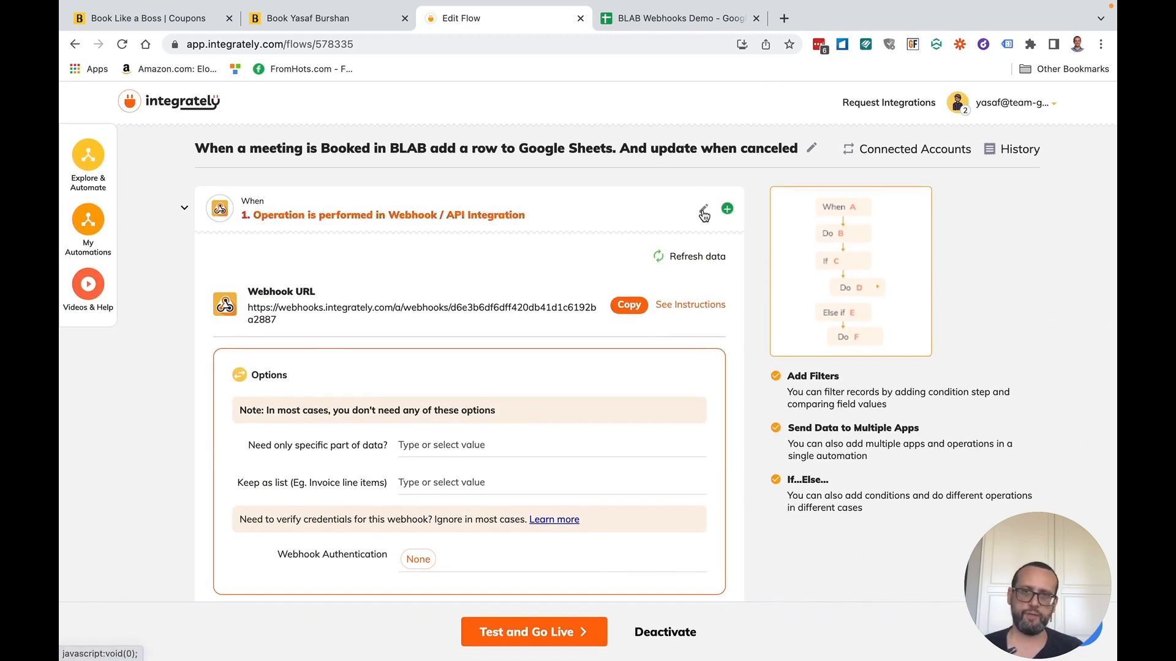
click(703, 211)
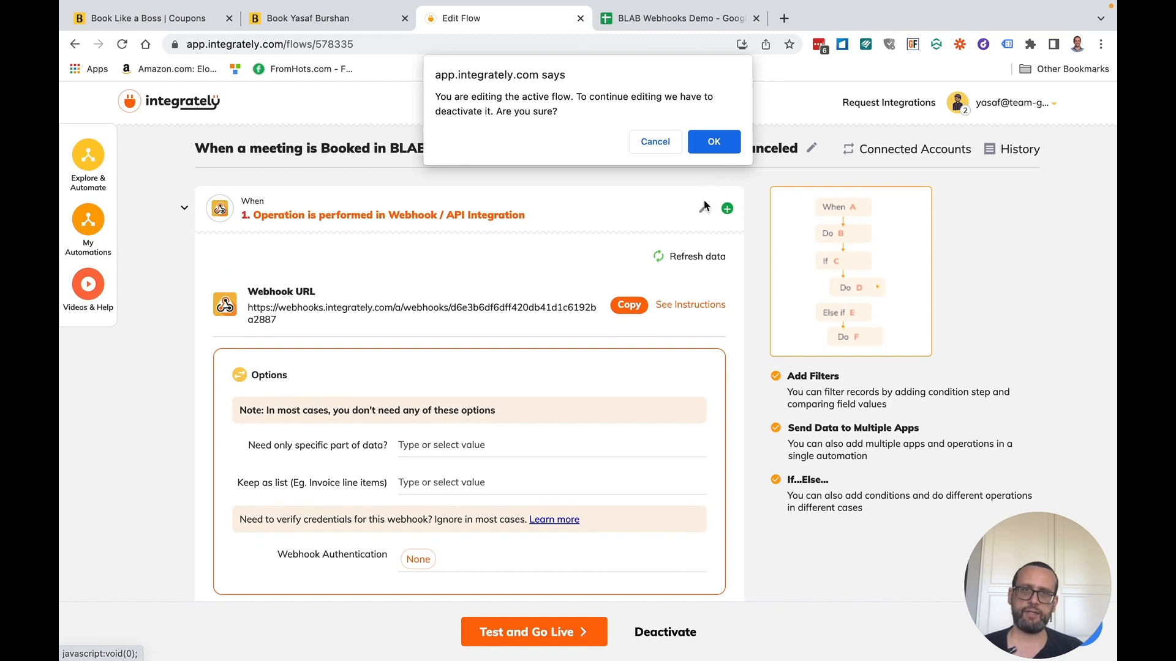
click(710, 144)
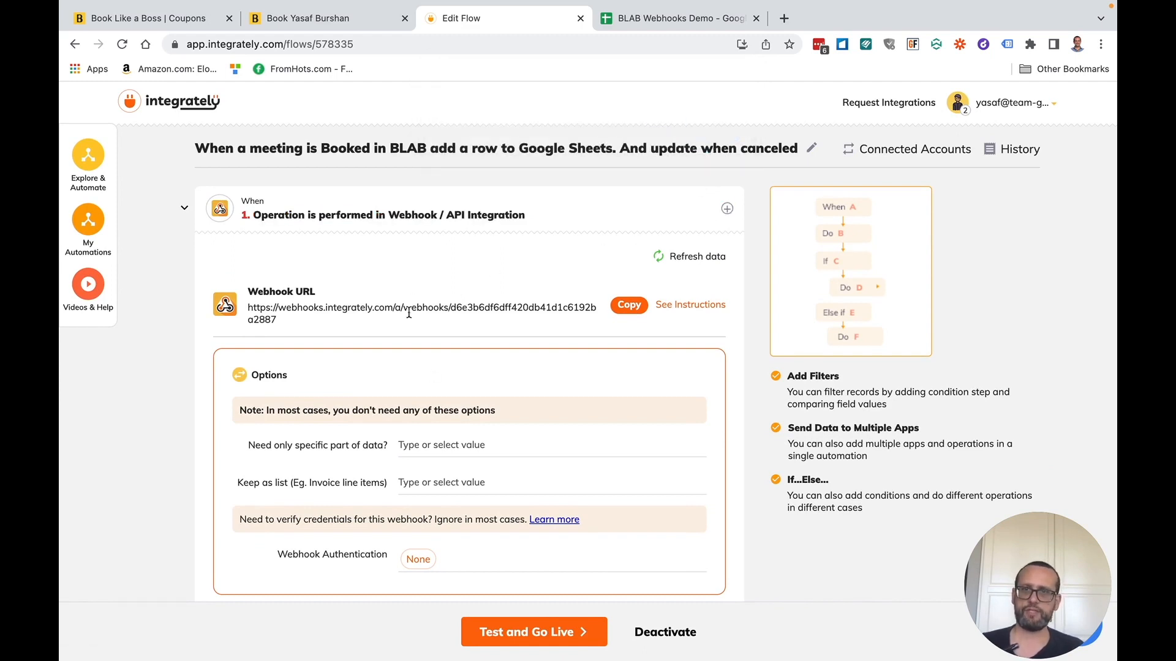
triple_click(395, 277)
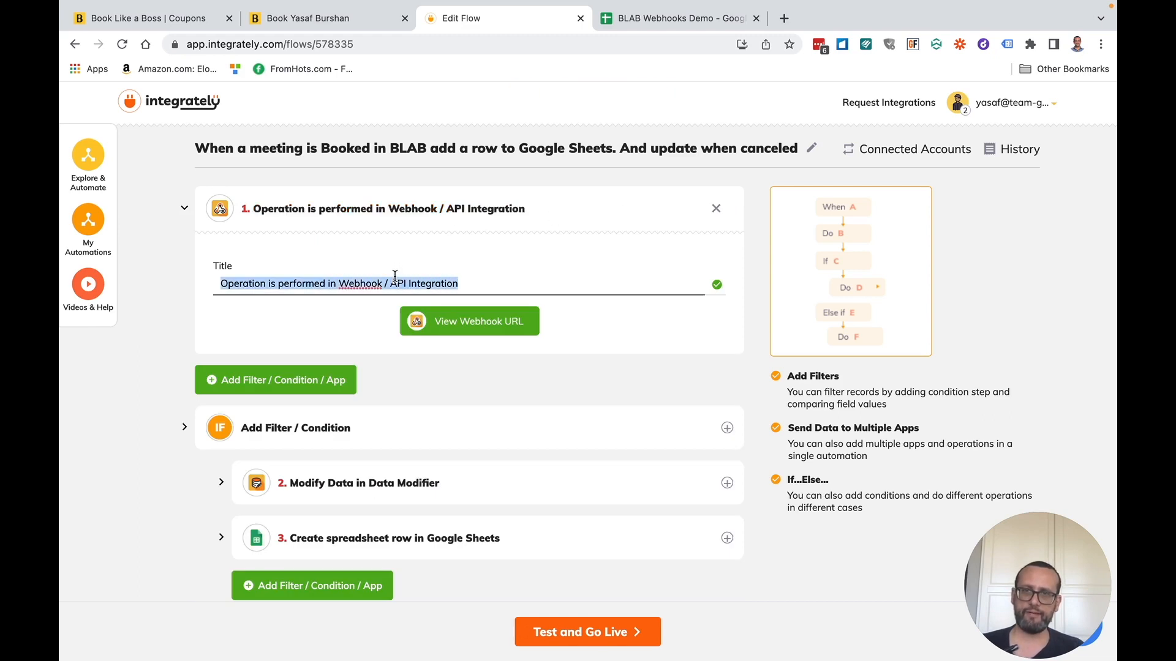
text(Ca)
text(tprue)
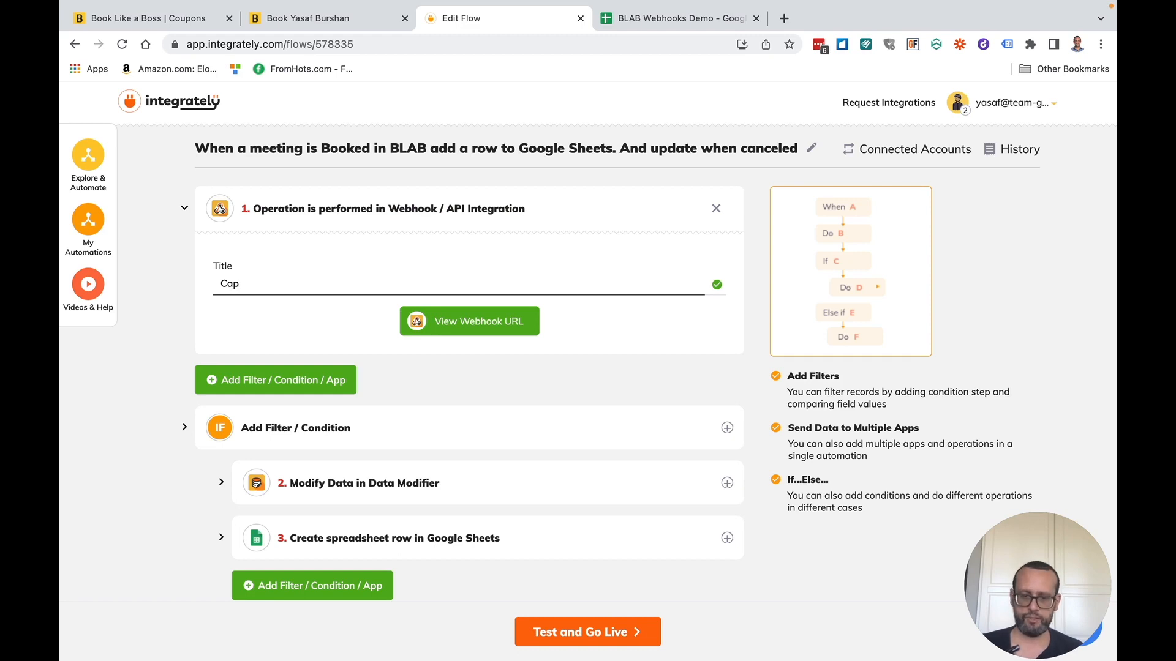
text(vent)
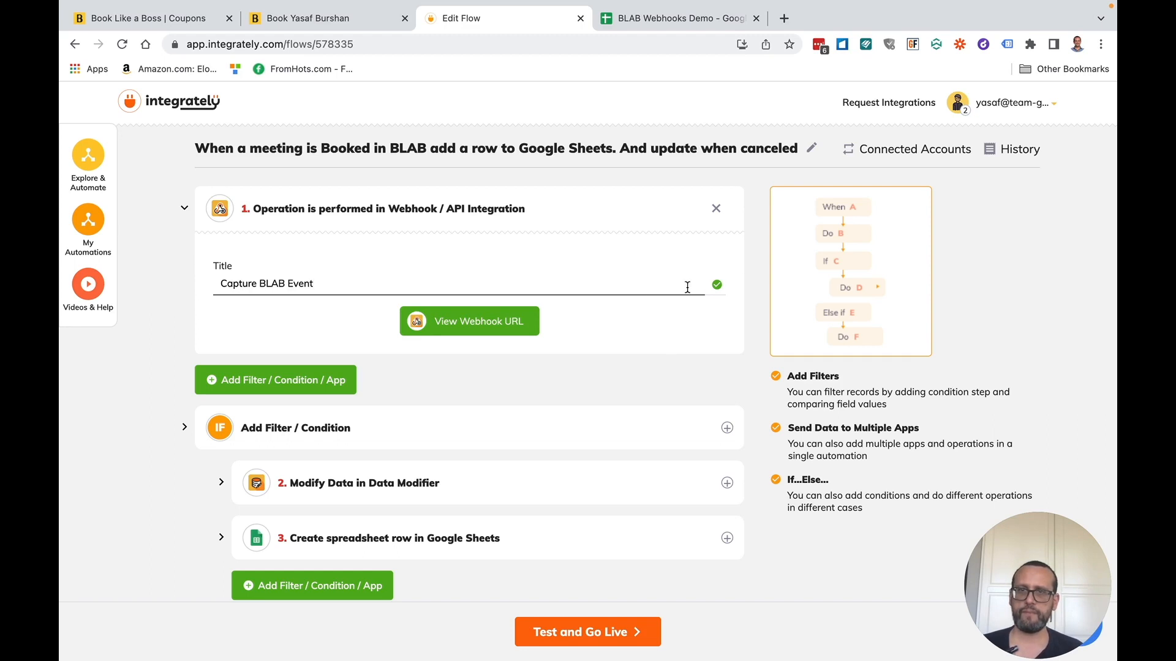
click(717, 285)
- Rename the Modify Data step 2 to 'Extract Coupon Code'
scroll(472, 502, down, 2)
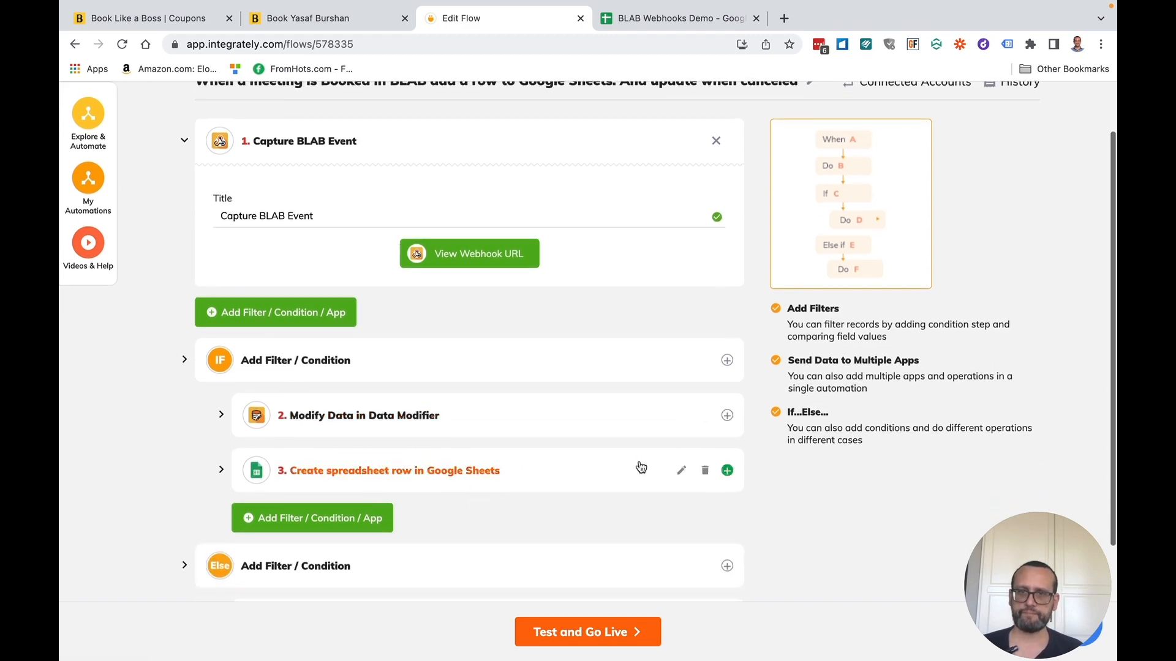
click(683, 417)
scroll(367, 521, down, 2)
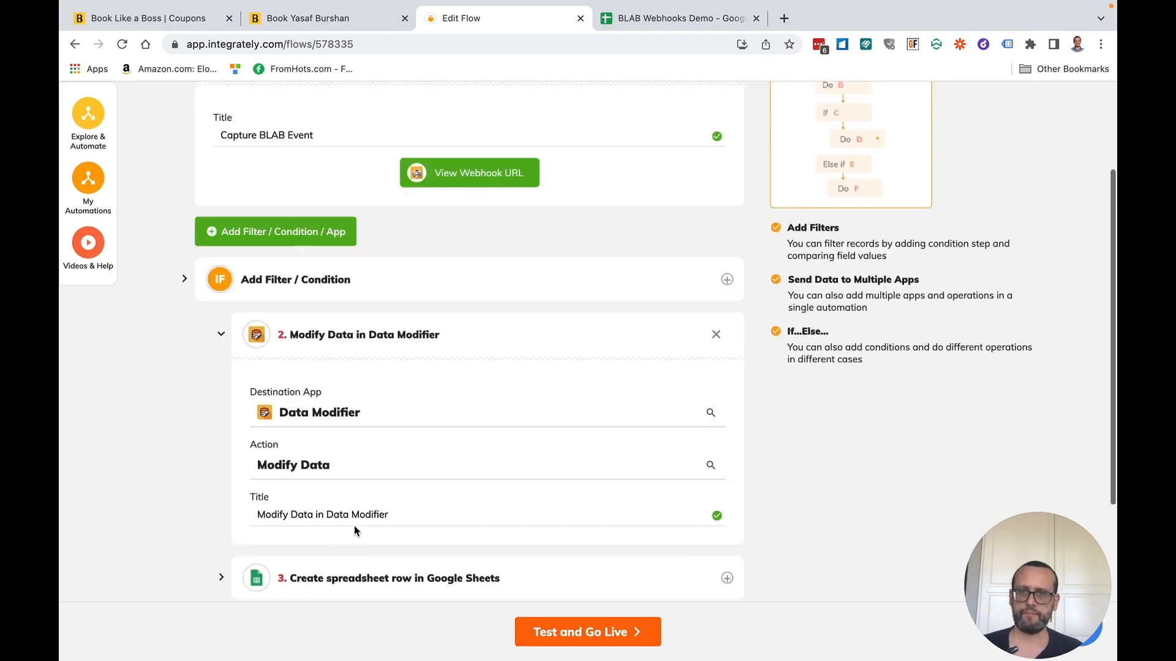
triple_click(329, 464)
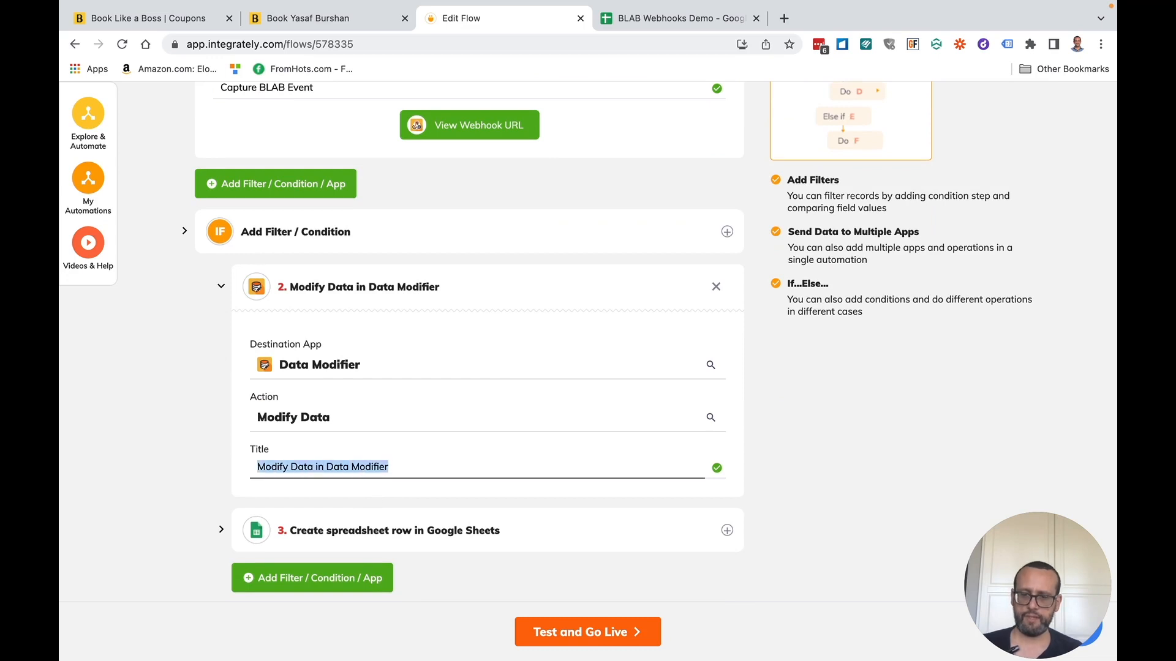
text(Extract Coupon Code)
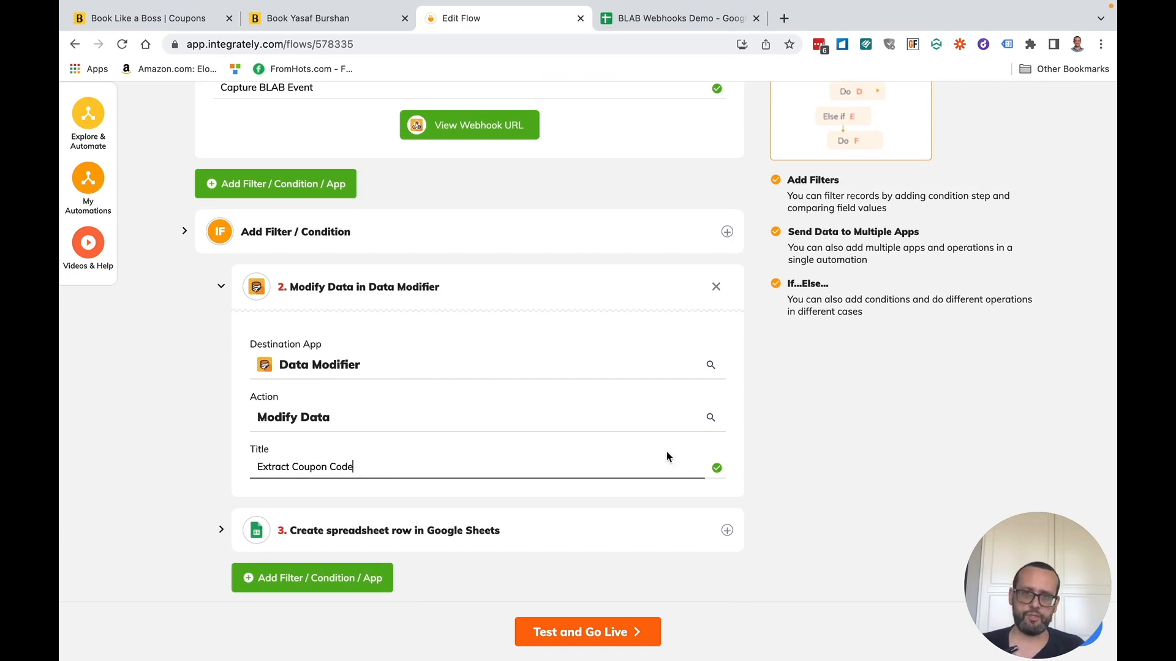
click(718, 473)
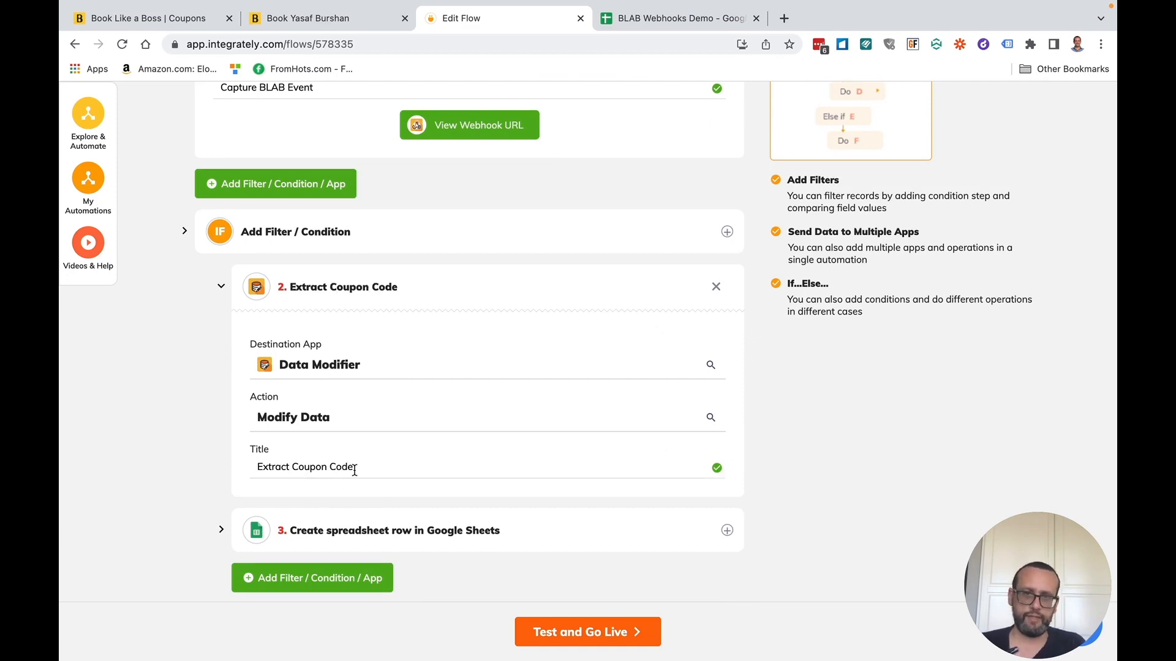
- Give the spreadsheet row creation step 3 a new 'Add new booking' BLAB title
scroll(361, 472, down, 1)
scroll(361, 472, down, 3)
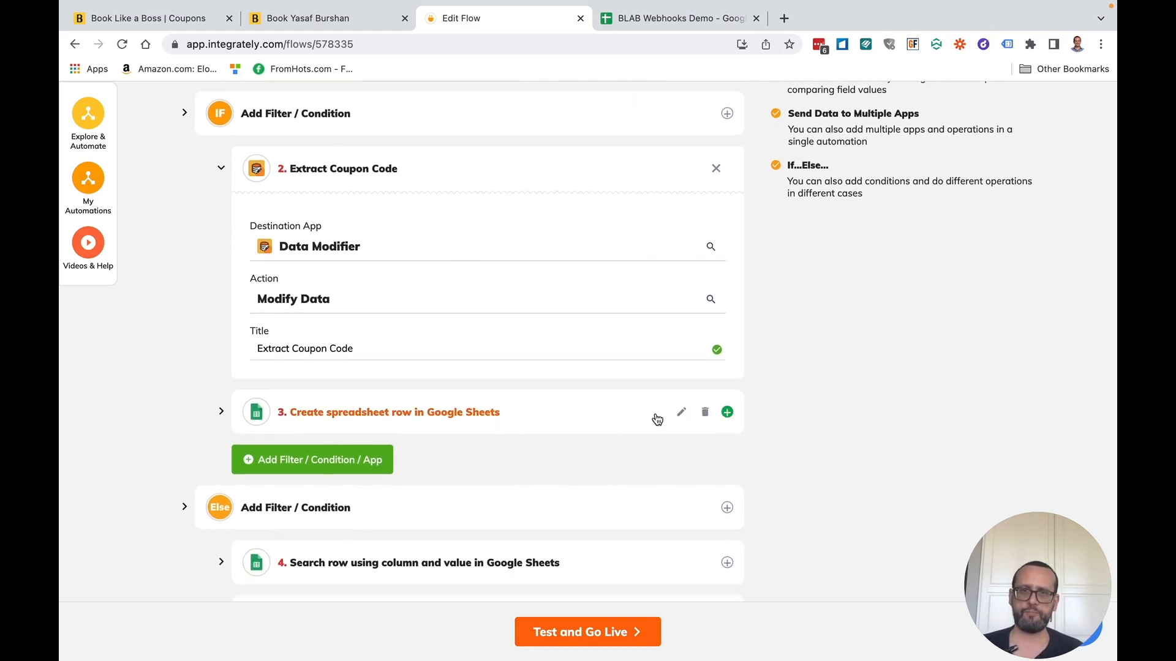
click(682, 414)
scroll(349, 490, down, 3)
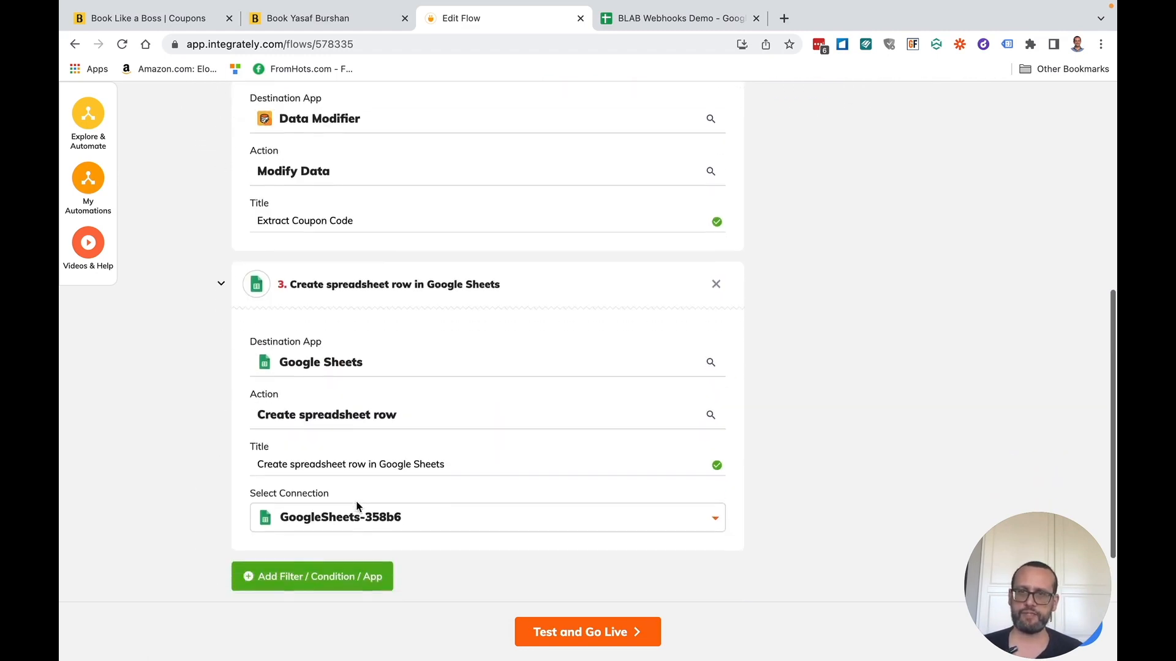
click(346, 456)
triple_click(346, 460)
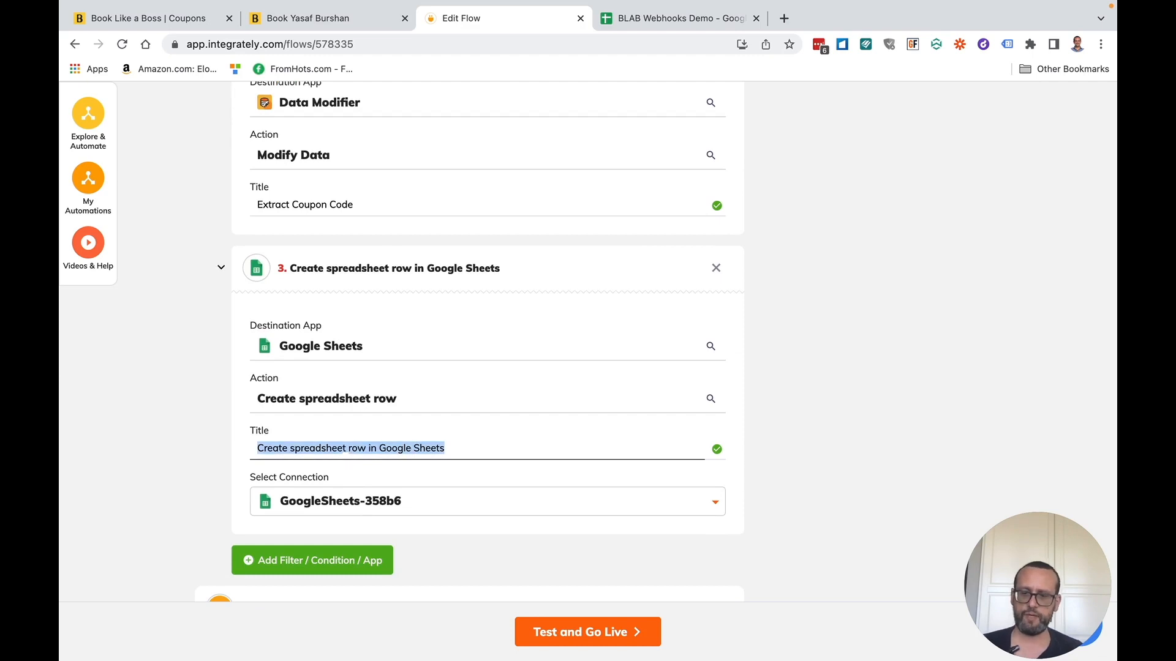
text(Add new booking to)
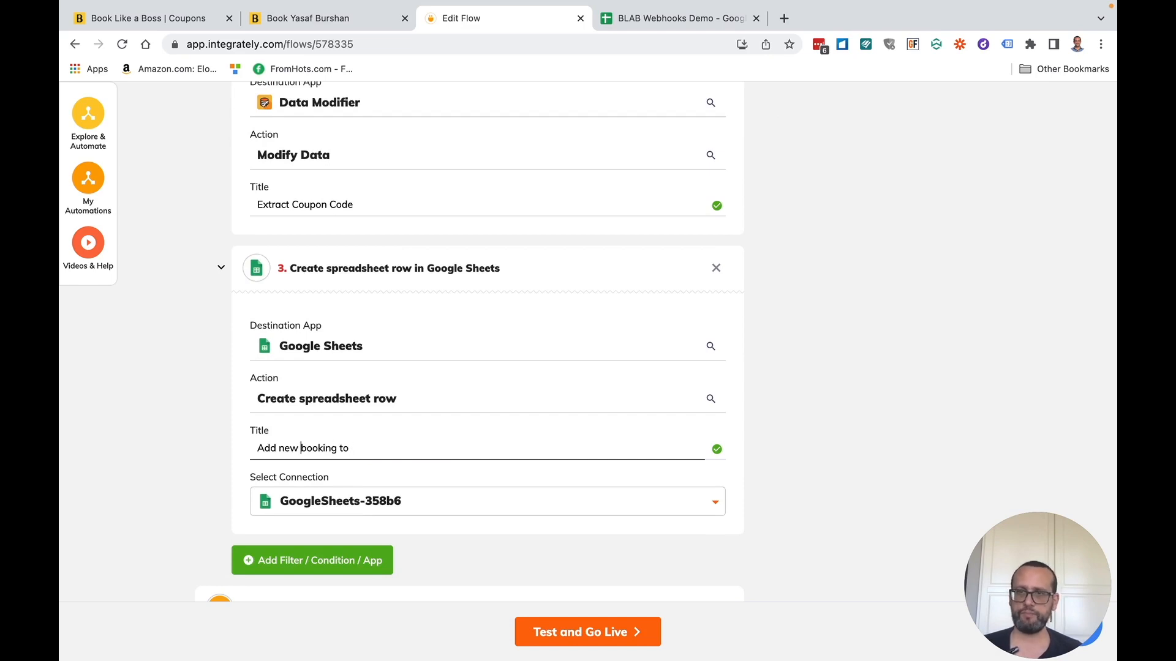
text(BLAB)
key(End)
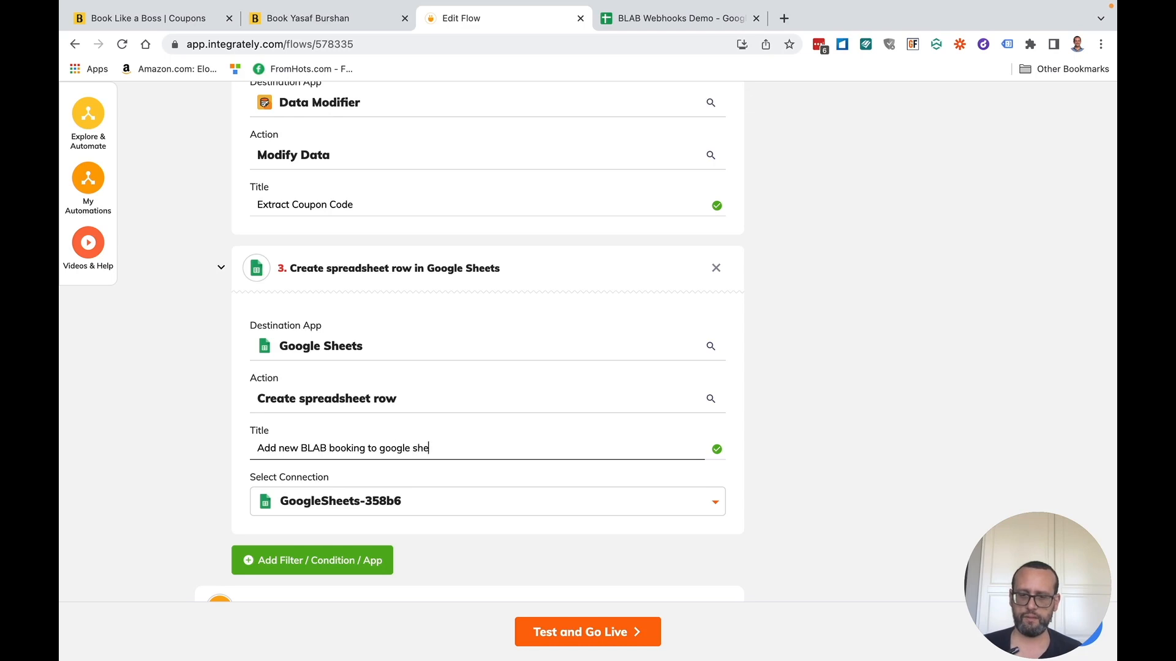
click(715, 449)
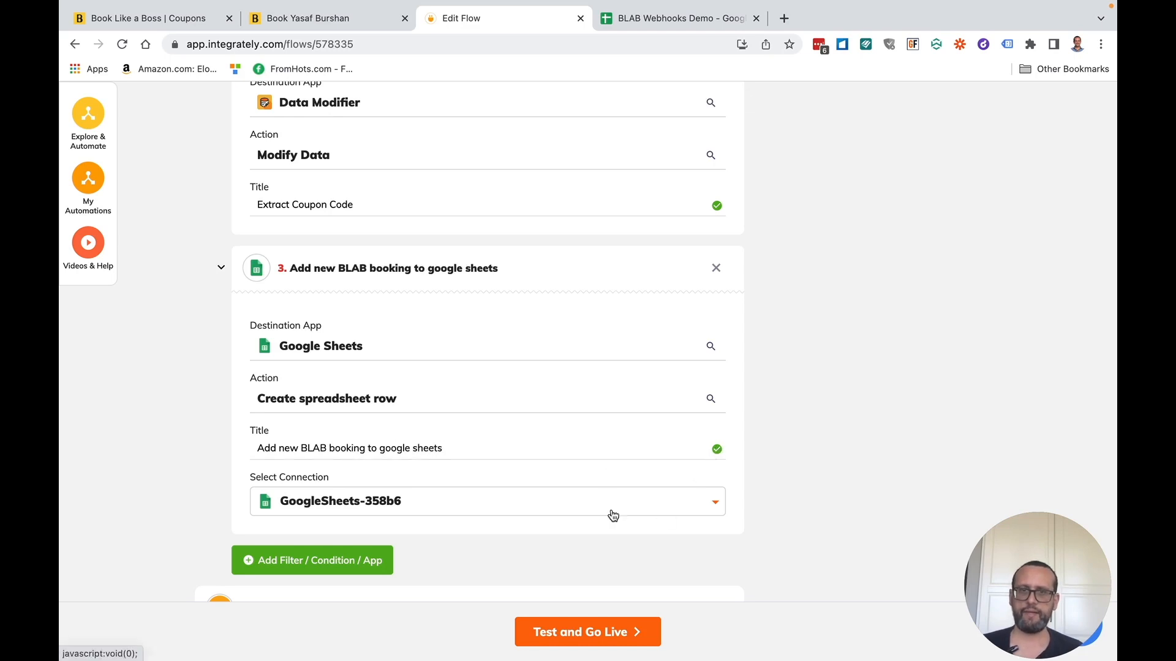
- Retitle the row search step 4 starting 'If BLAB meeting is canceled'
scroll(527, 607, down, 3)
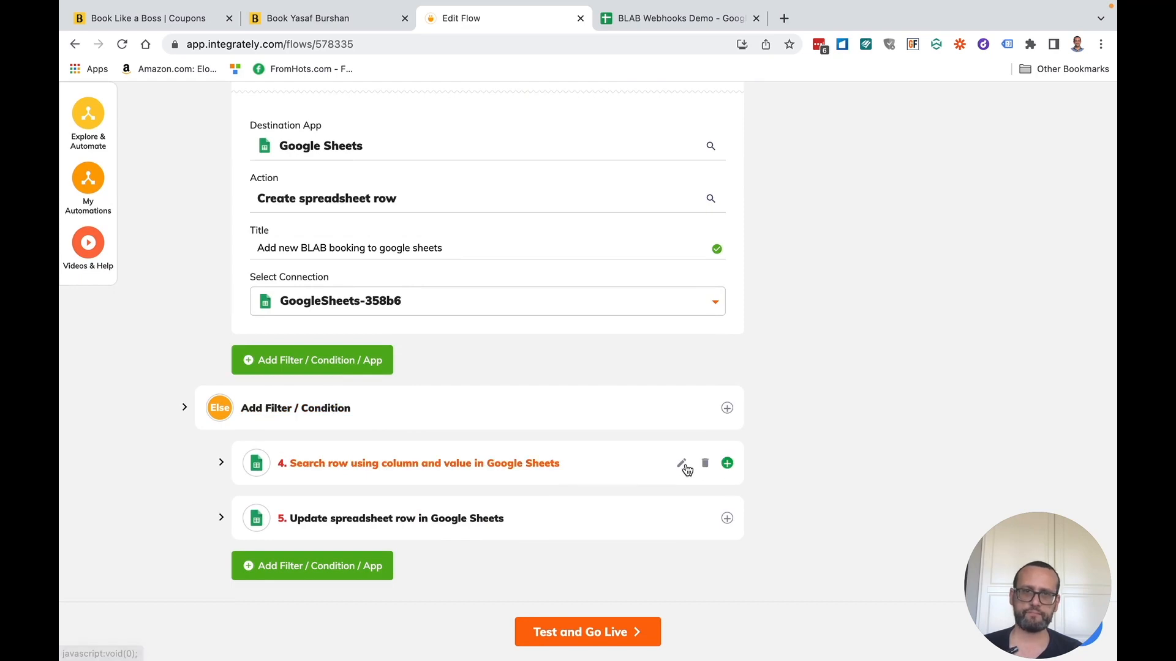
click(688, 470)
scroll(523, 521, down, 2)
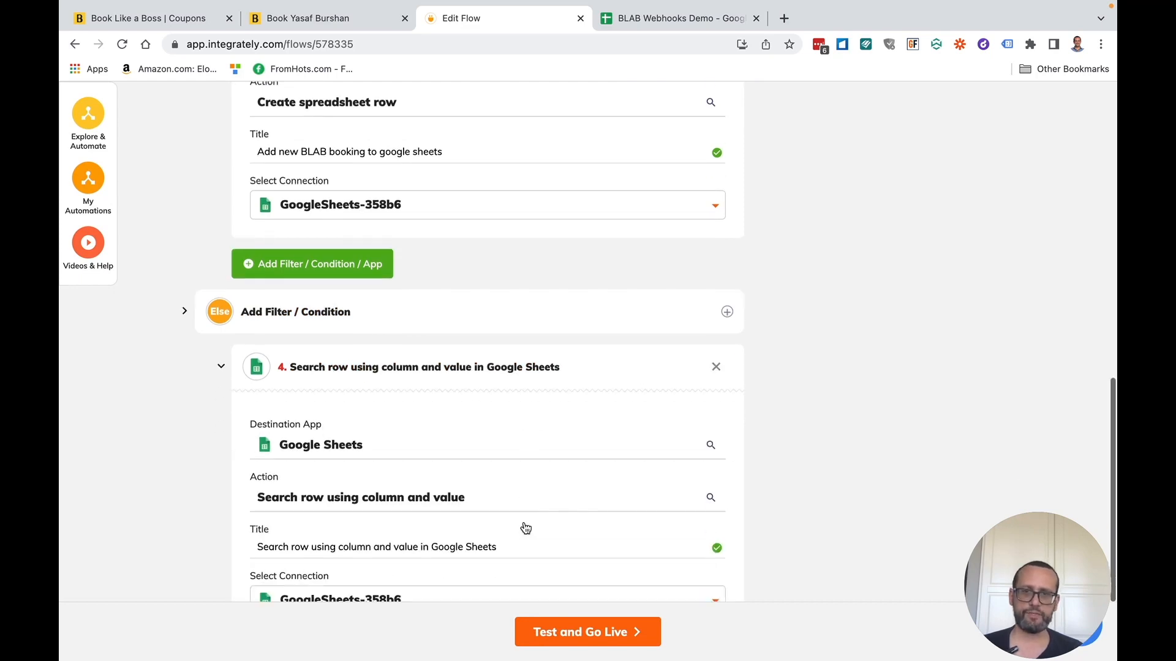
click(407, 547)
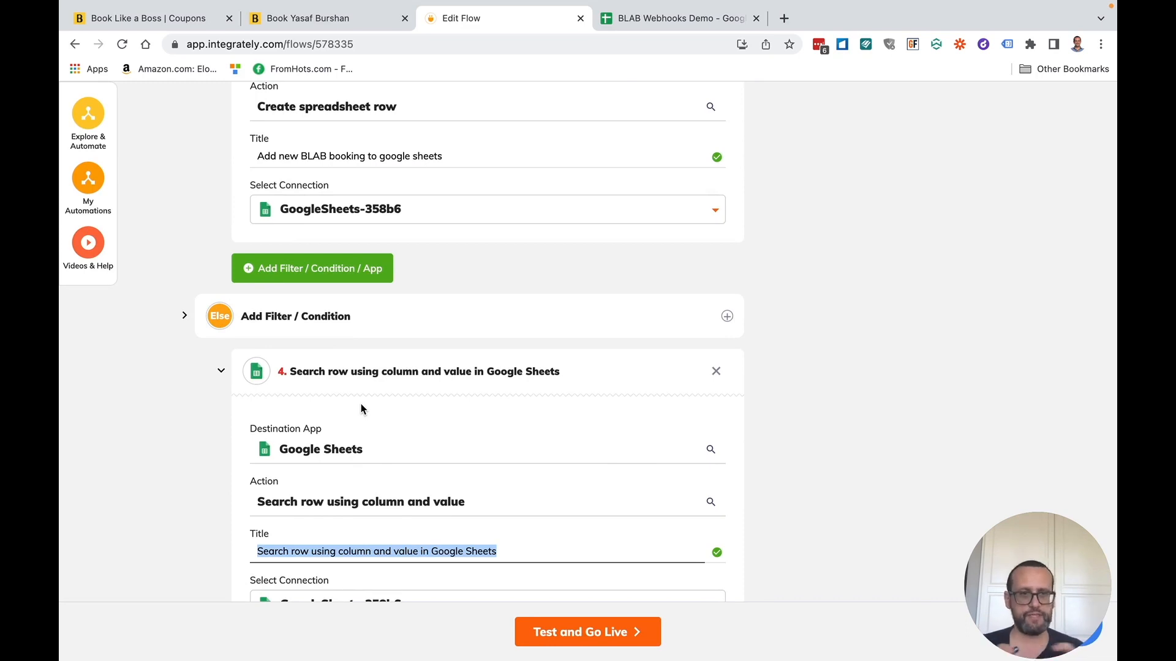
text(I)
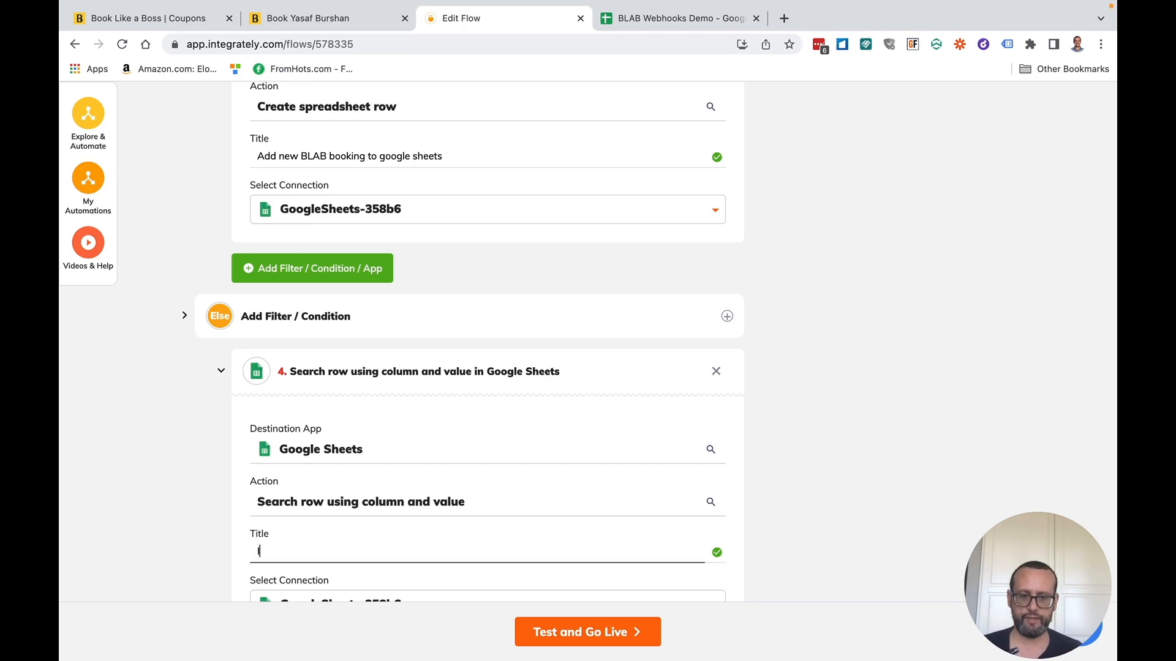
text(f BLAB meeting is can)
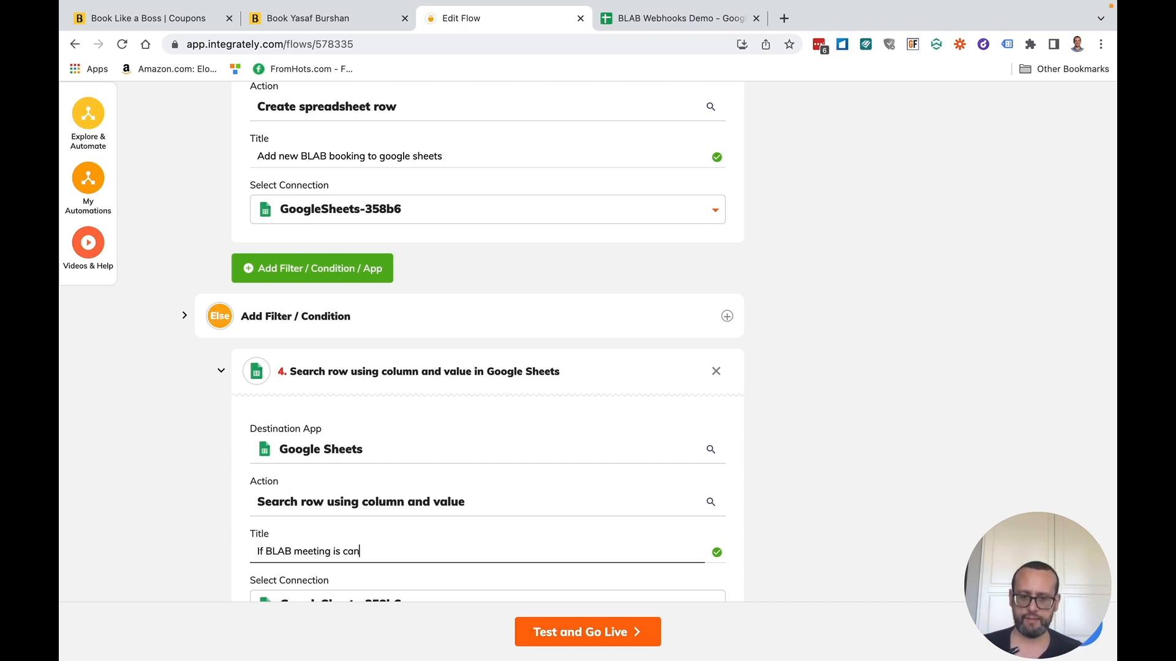
text(celed search for the relevant Google)
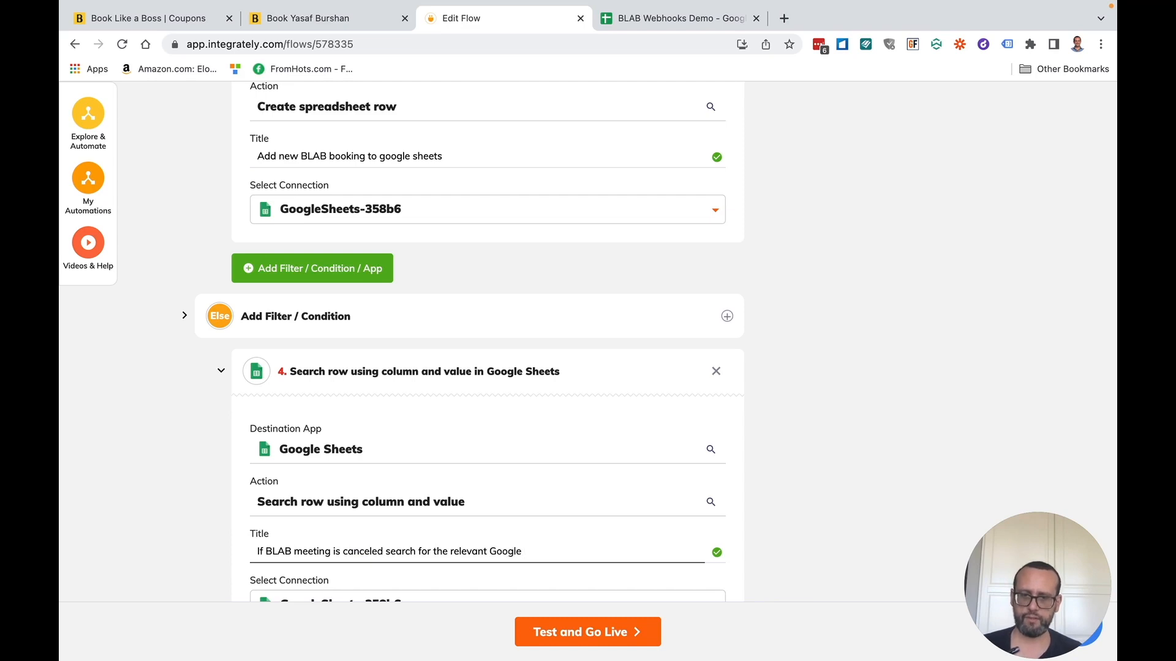
text(row in)
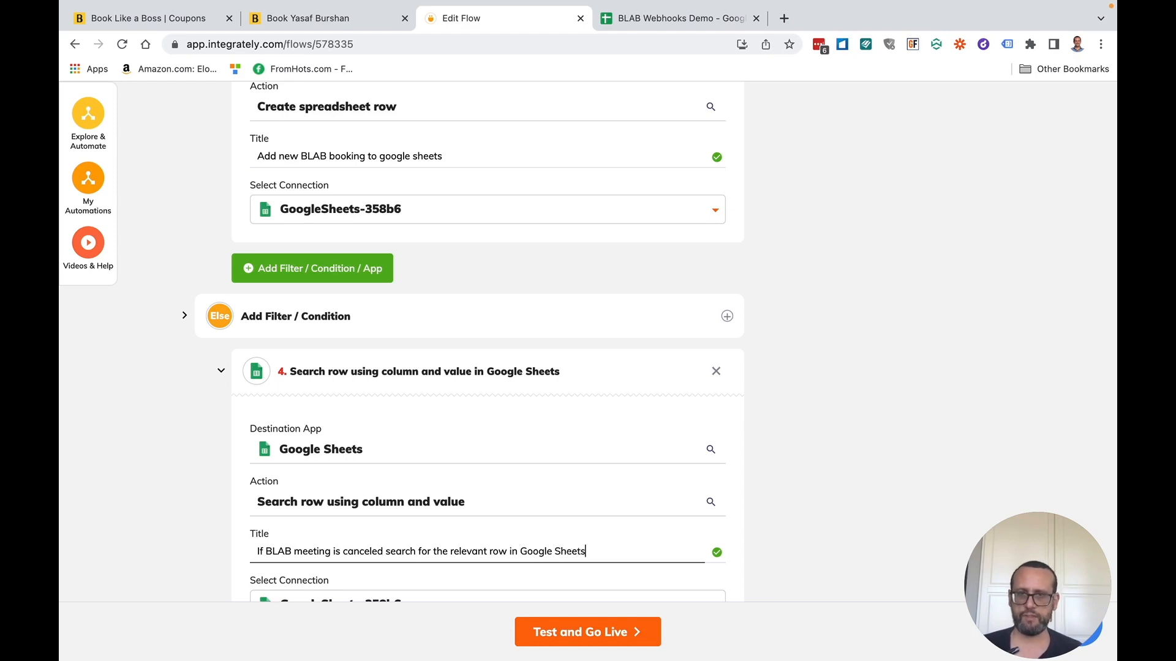
click(717, 552)
- Rename step 5 to 'Update the row with status canceled'
scroll(719, 556, down, 5)
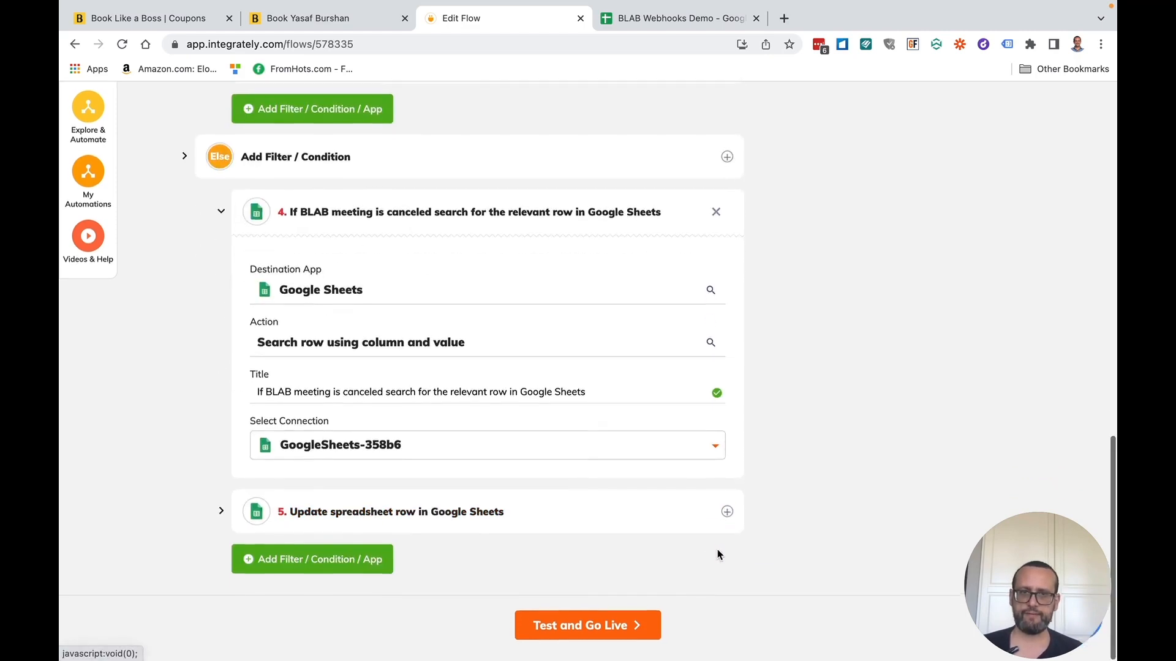
click(681, 511)
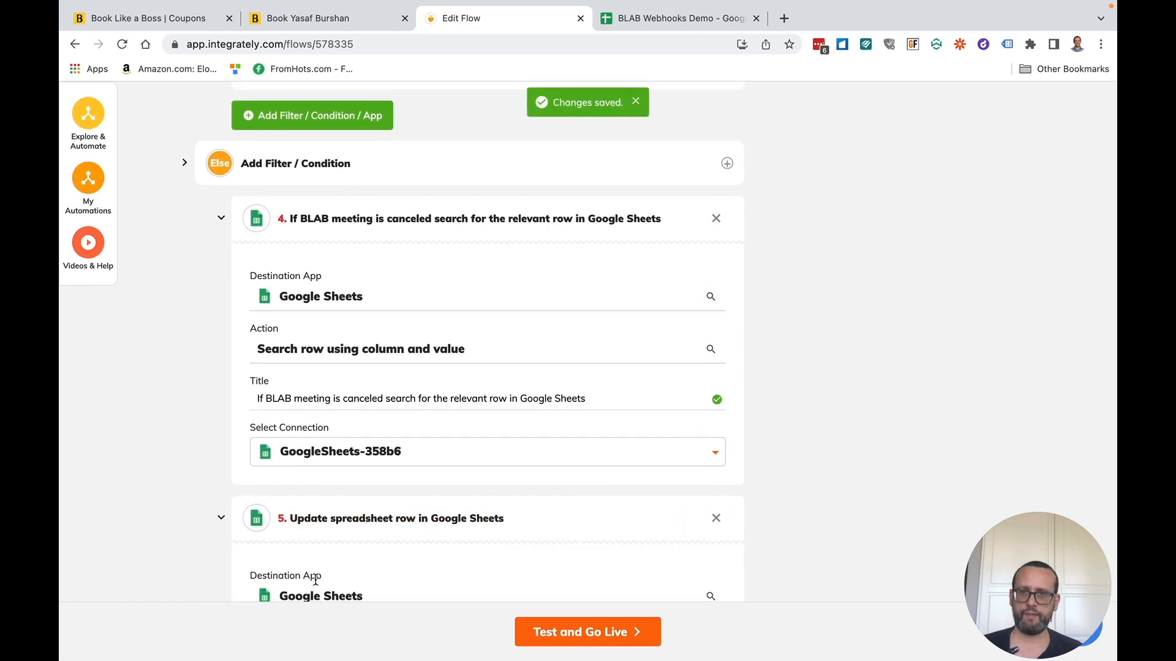
scroll(337, 565, down, 2)
triple_click(288, 578)
drag(288, 578, 294, 578)
key(BackSpace)
text(the )
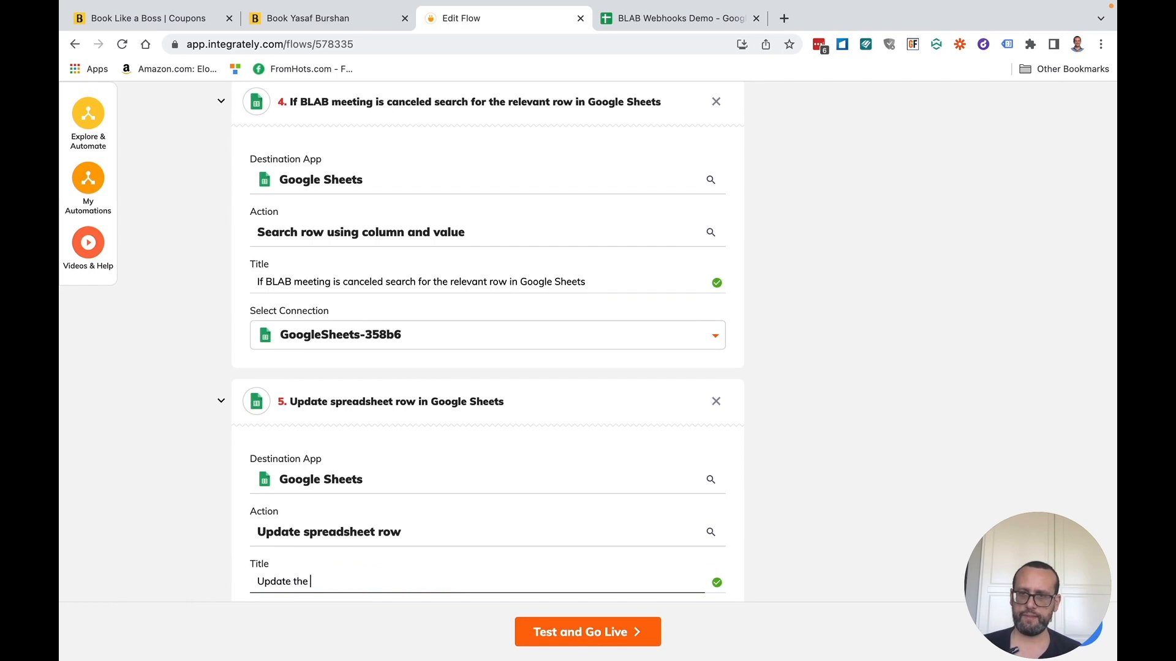
text(row with status canceled)
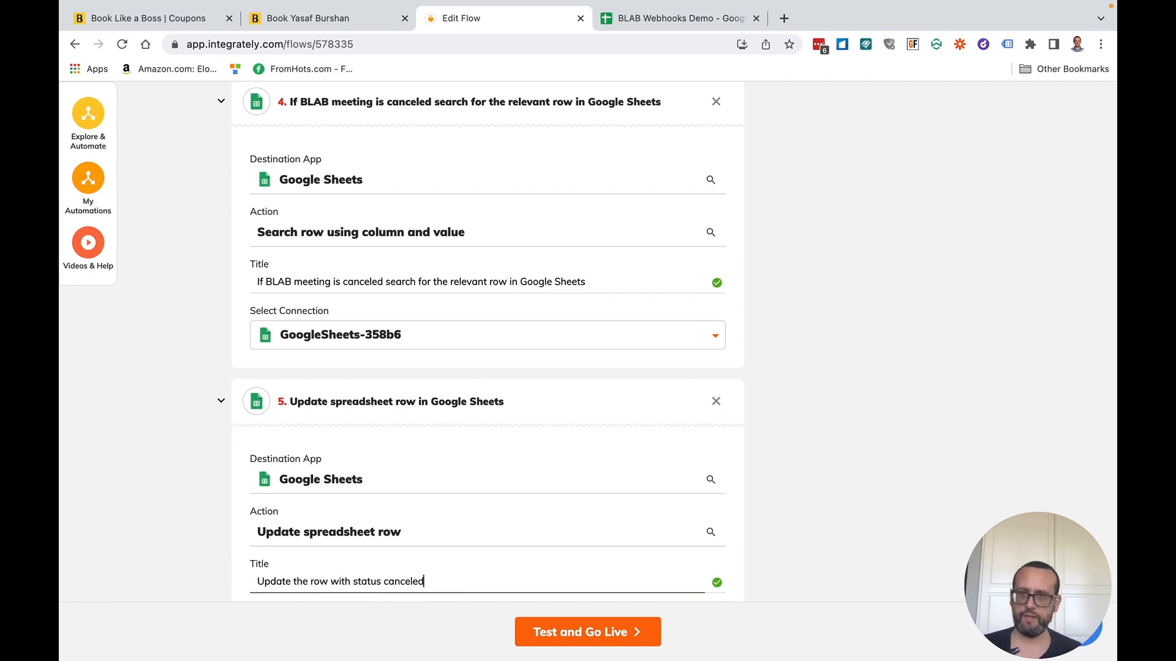
click(717, 584)
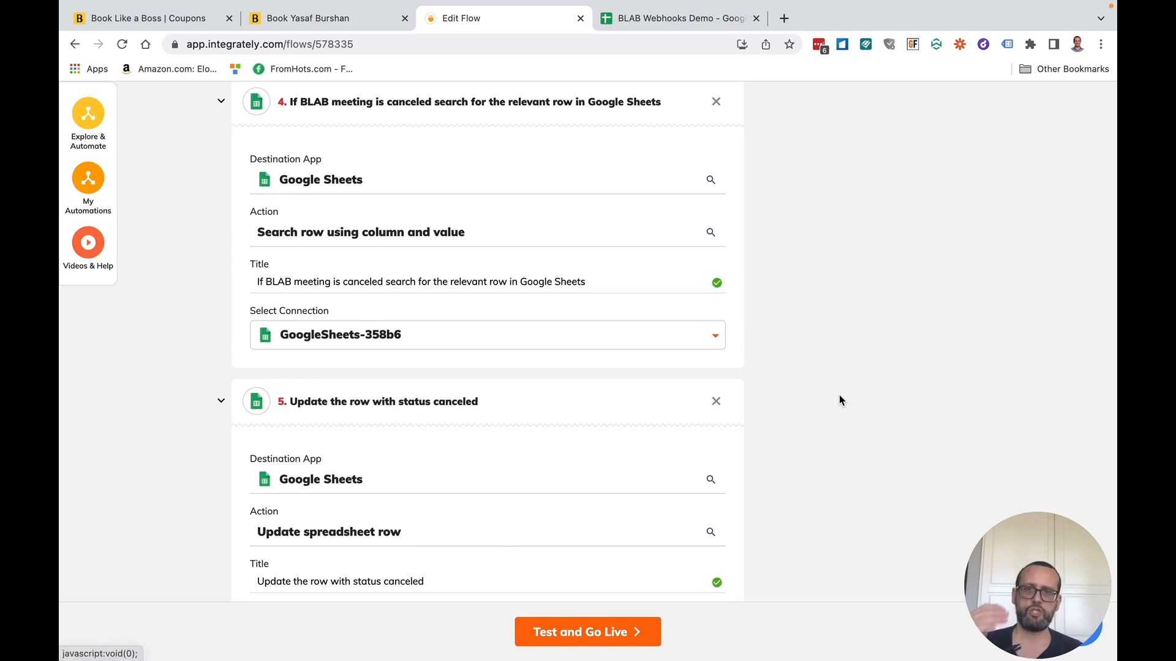
- Re-test each flow step to make it live again, then return to My Automations
click(630, 633)
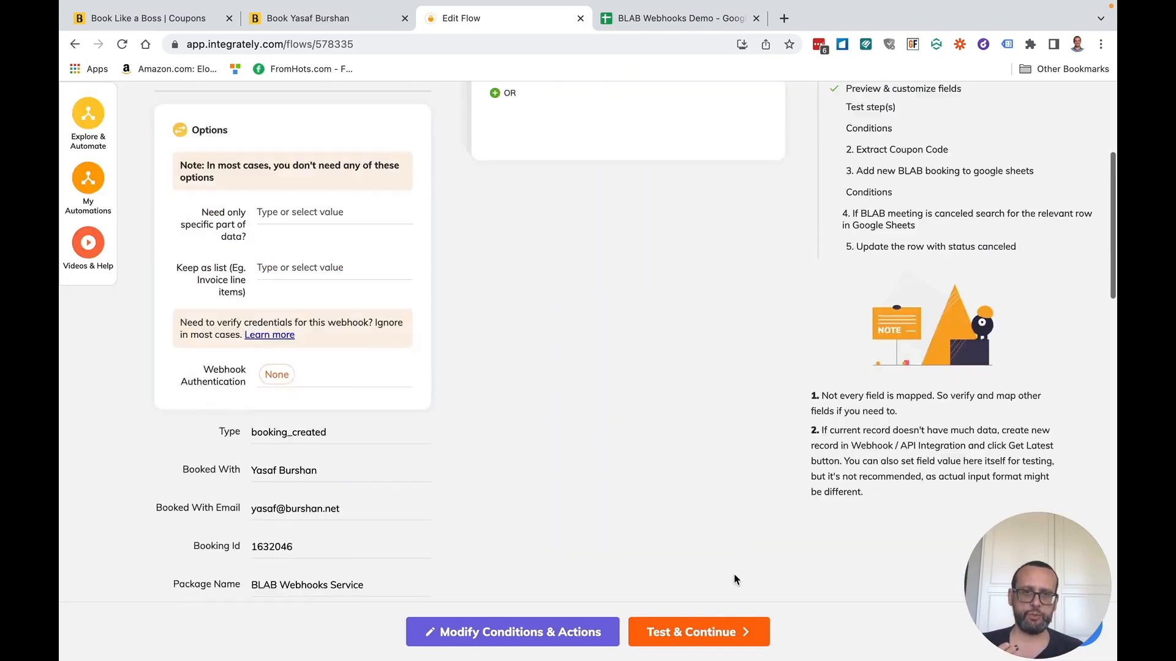
click(710, 637)
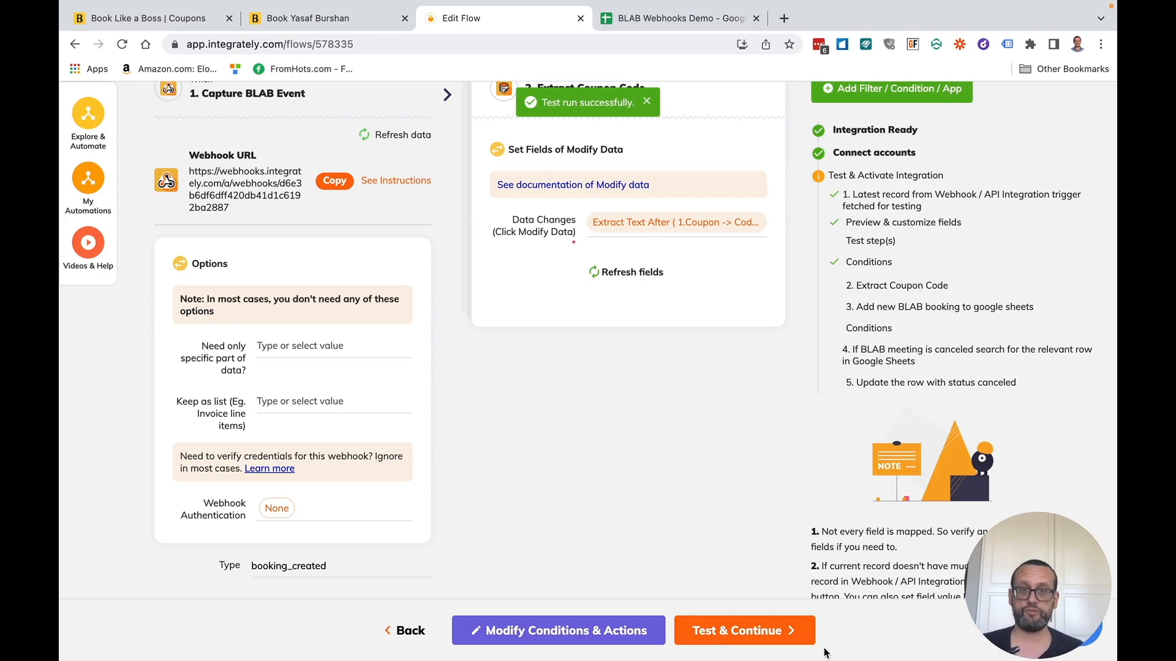
click(729, 624)
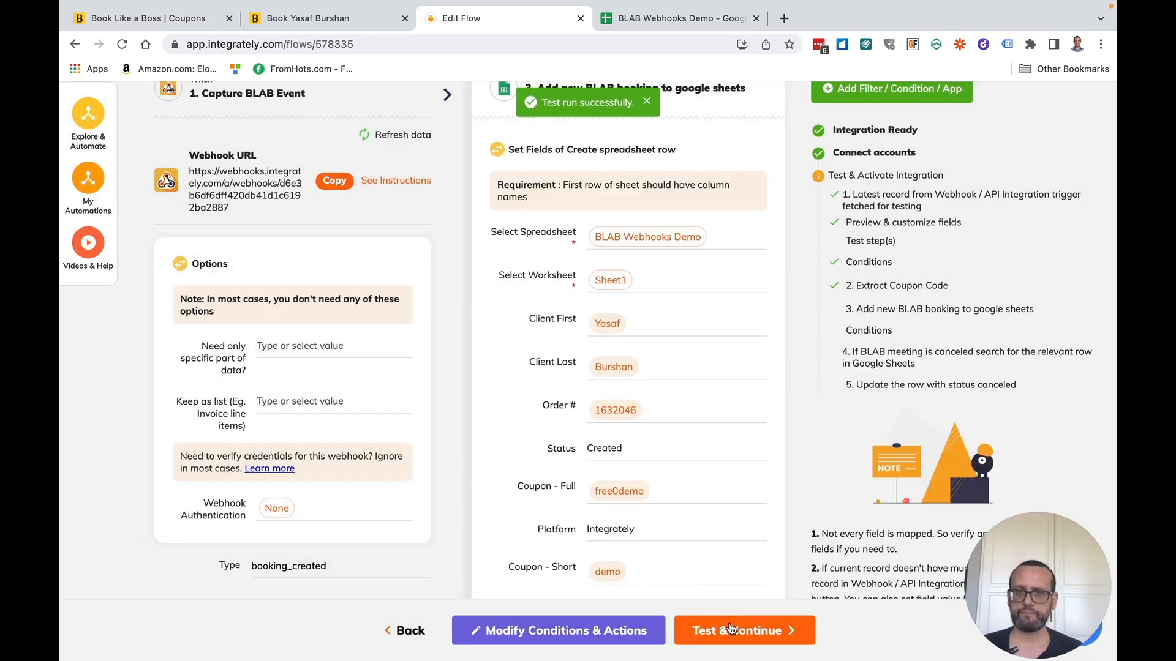
click(729, 622)
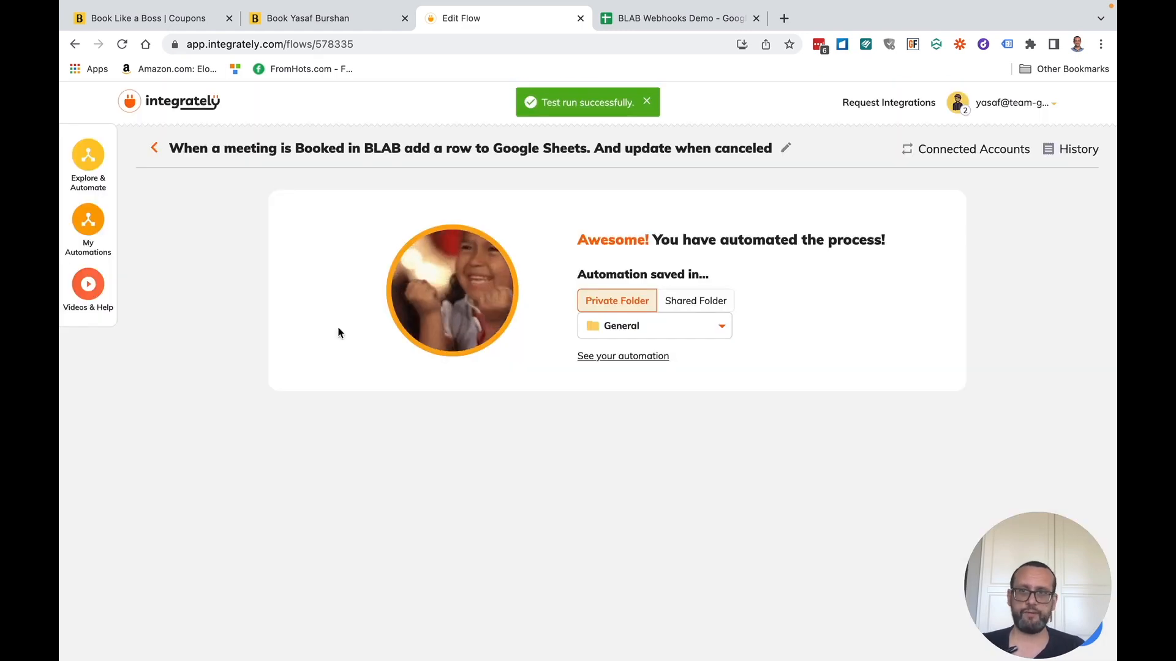
click(87, 220)
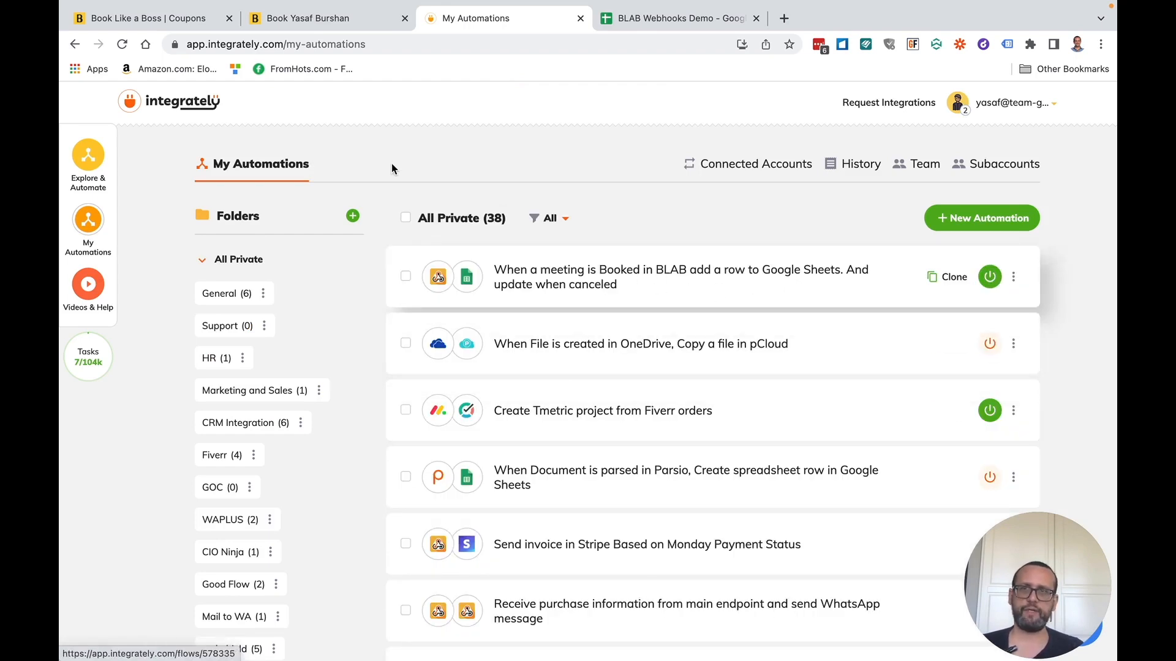
- Reload the public booking page and pick the May 31, 10:30 AM slot
click(682, 19)
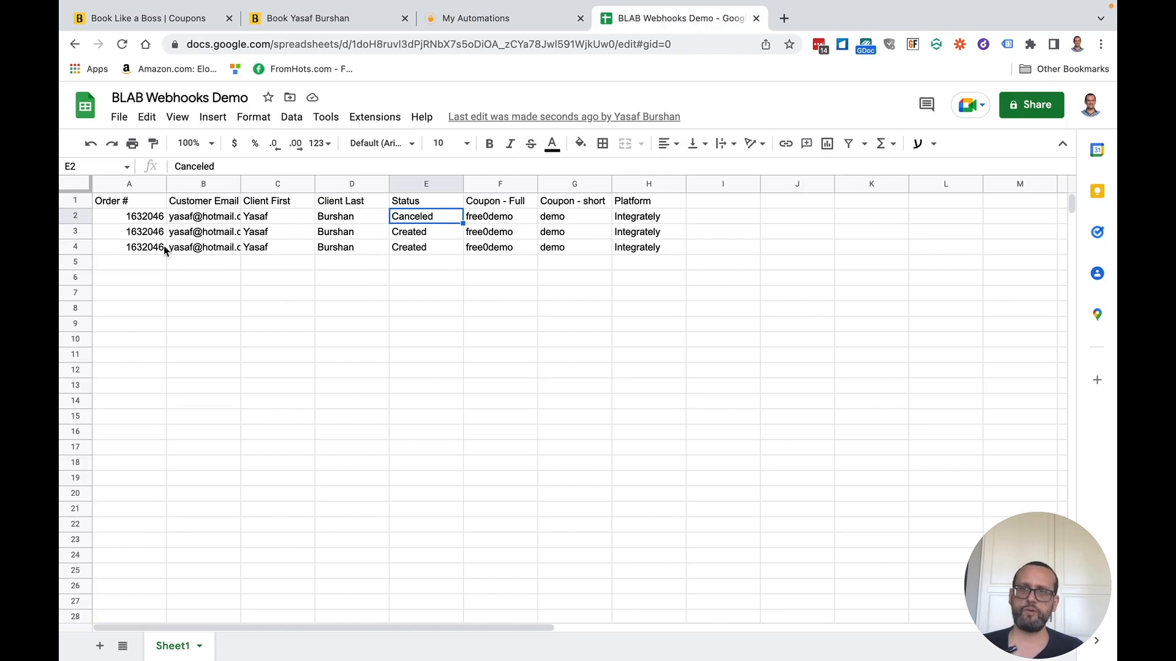
mouse_move(308, 33)
click(273, 57)
click(690, 82)
key(Return)
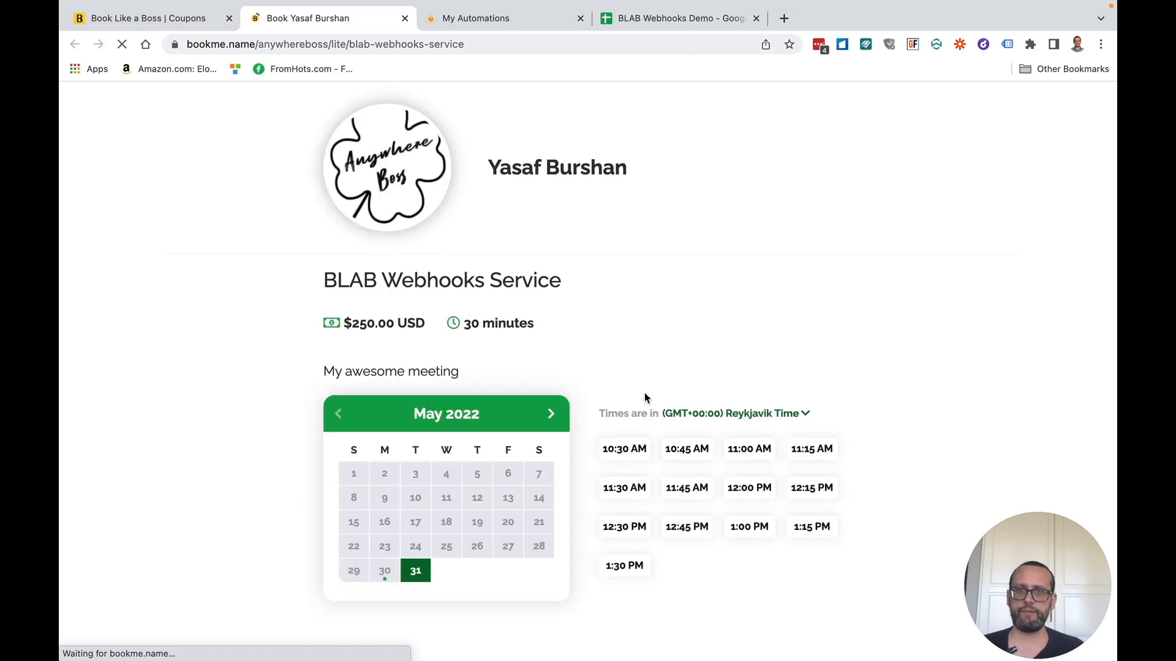
click(621, 451)
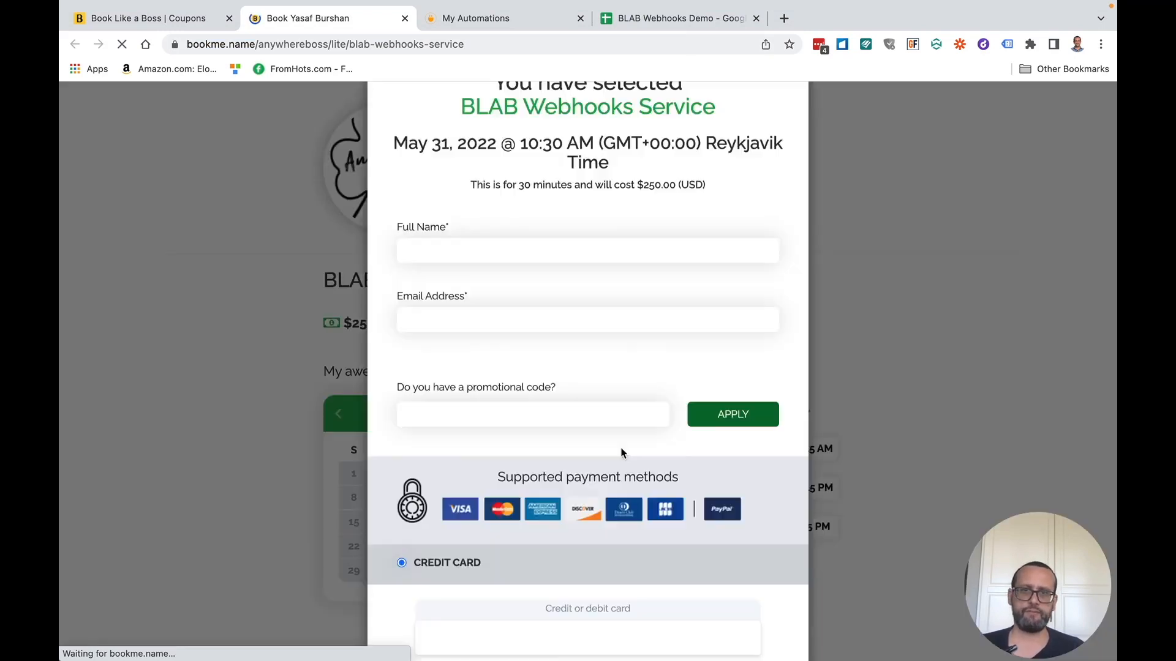
- Enter the test client's full name and email address
click(481, 305)
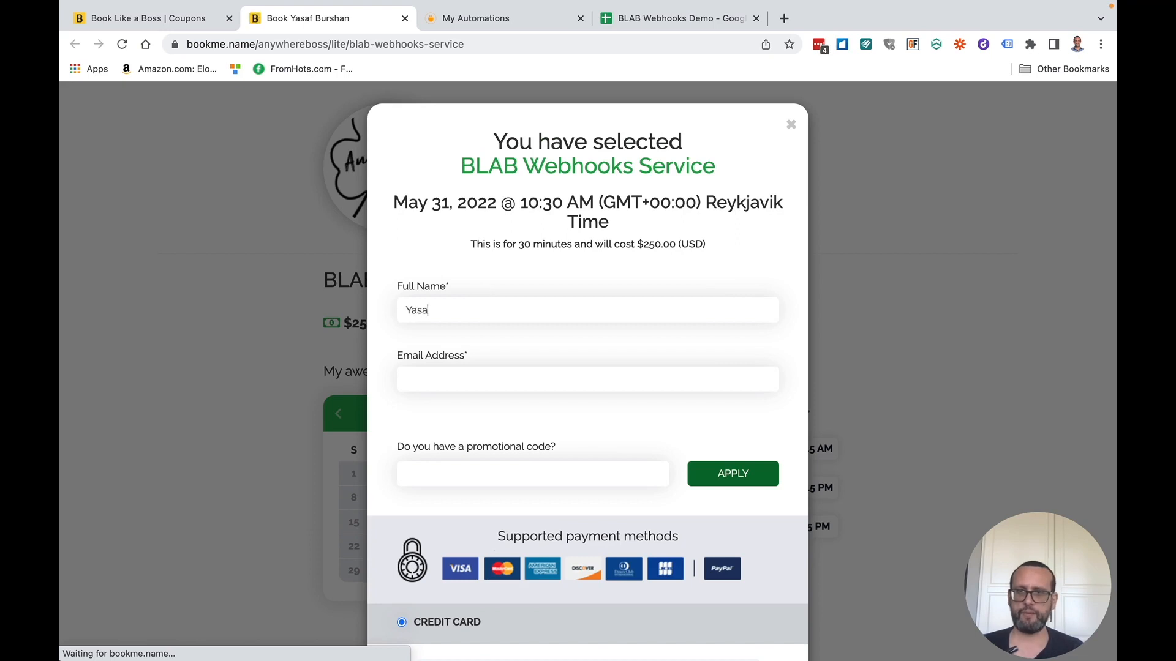
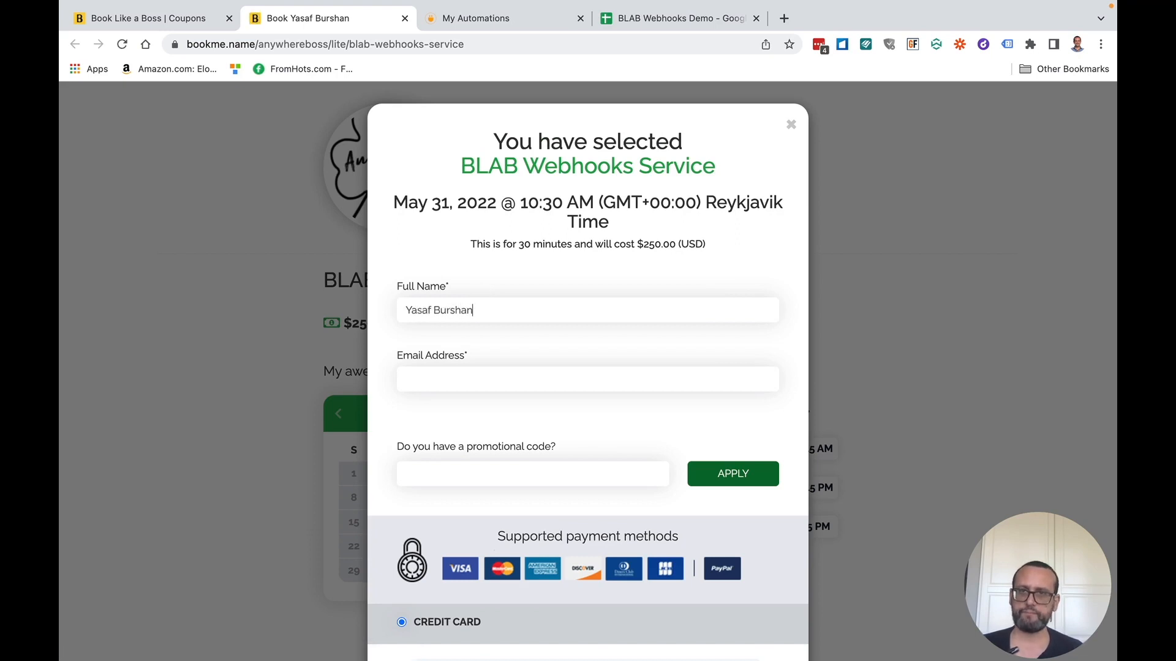
key(Tab)
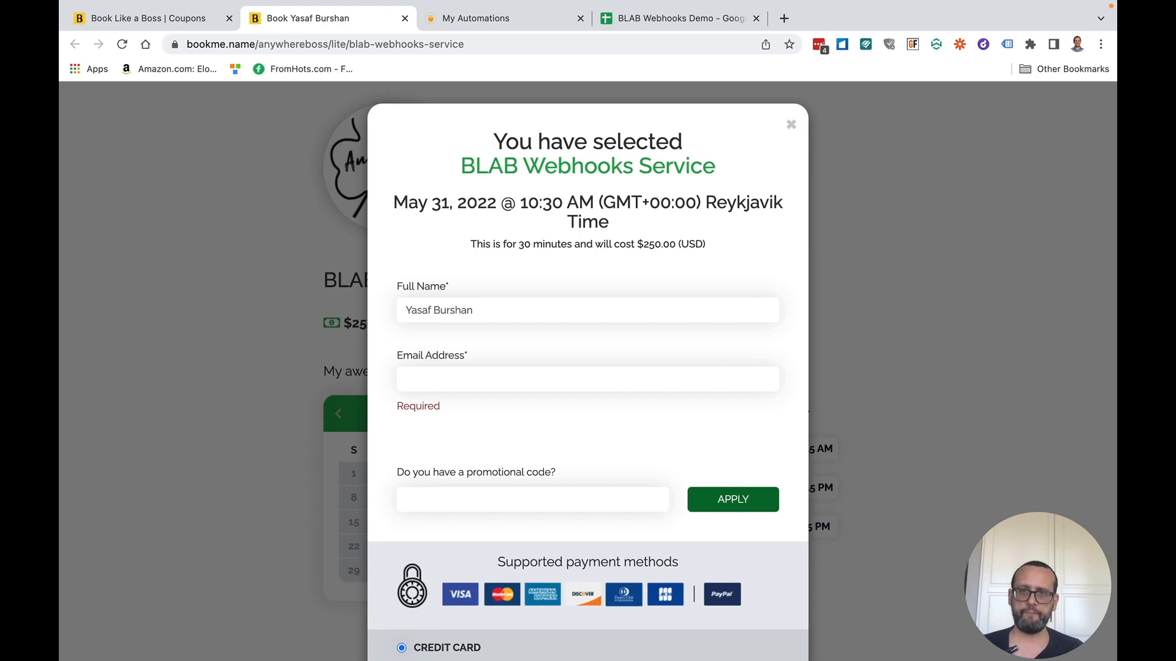
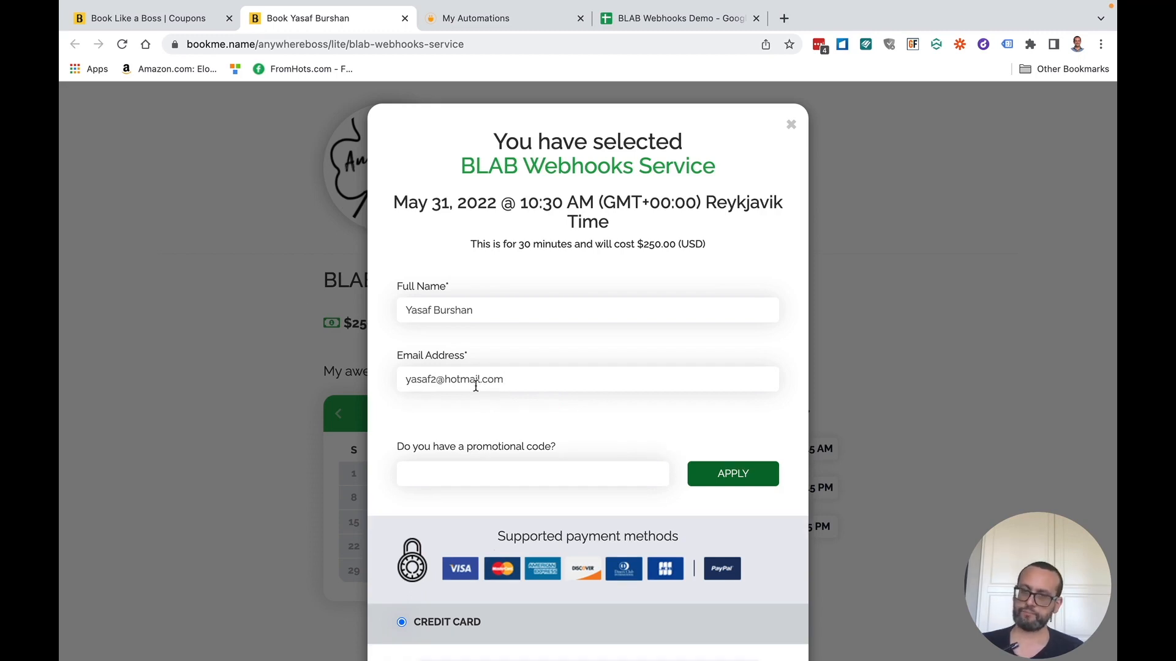
- Apply coupon code free0demo, submit the booking and dismiss the confirmation
key(super+shift+u)
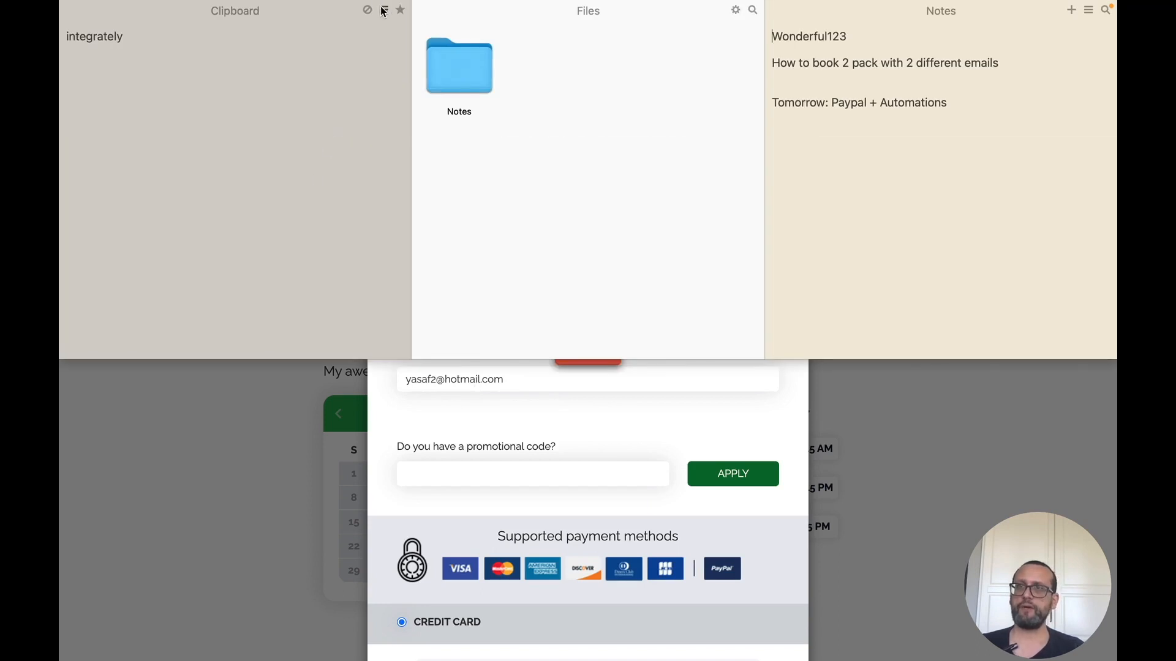
click(384, 11)
click(249, 103)
triple_click(243, 31)
key(super+c)
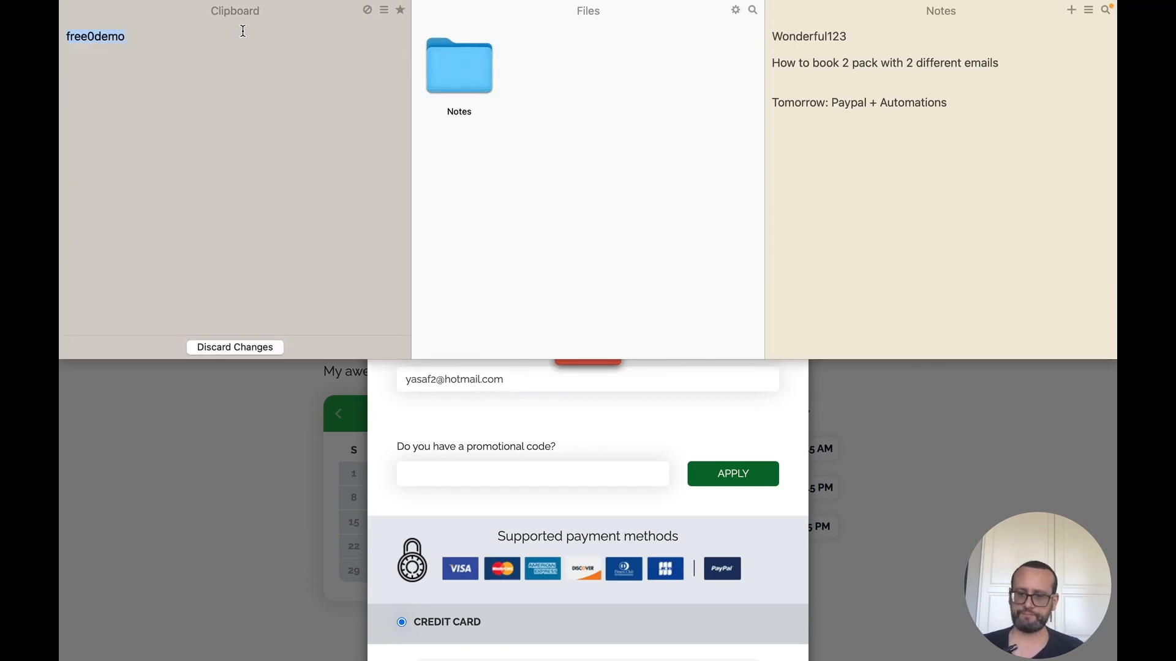
click(546, 480)
key(super+v)
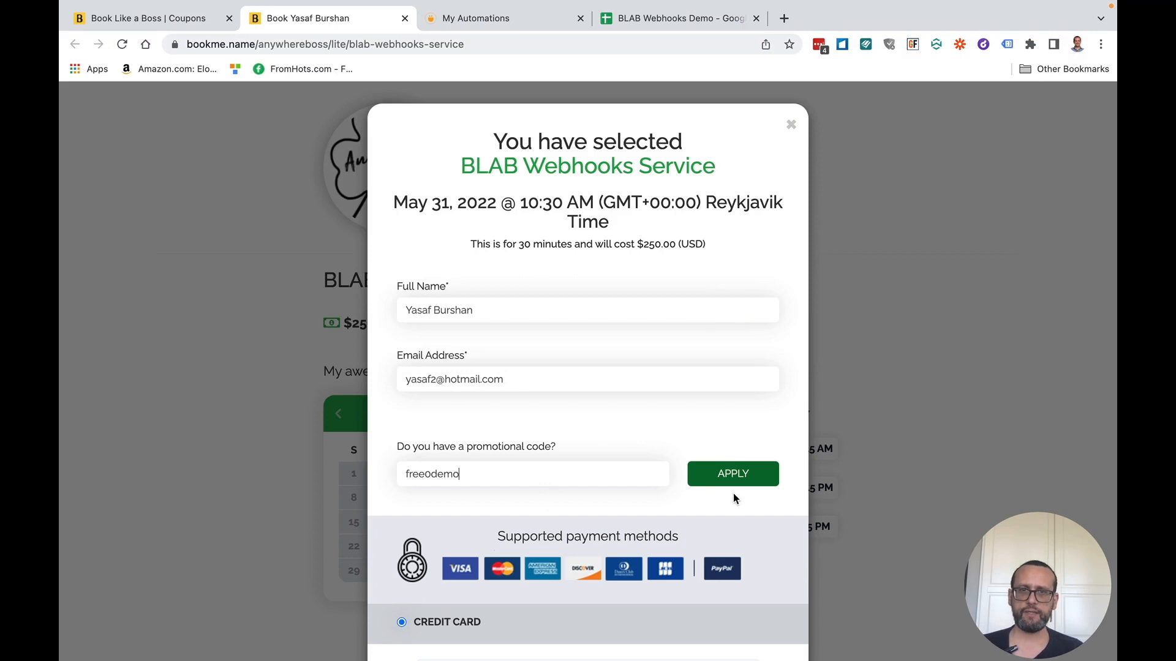
click(733, 483)
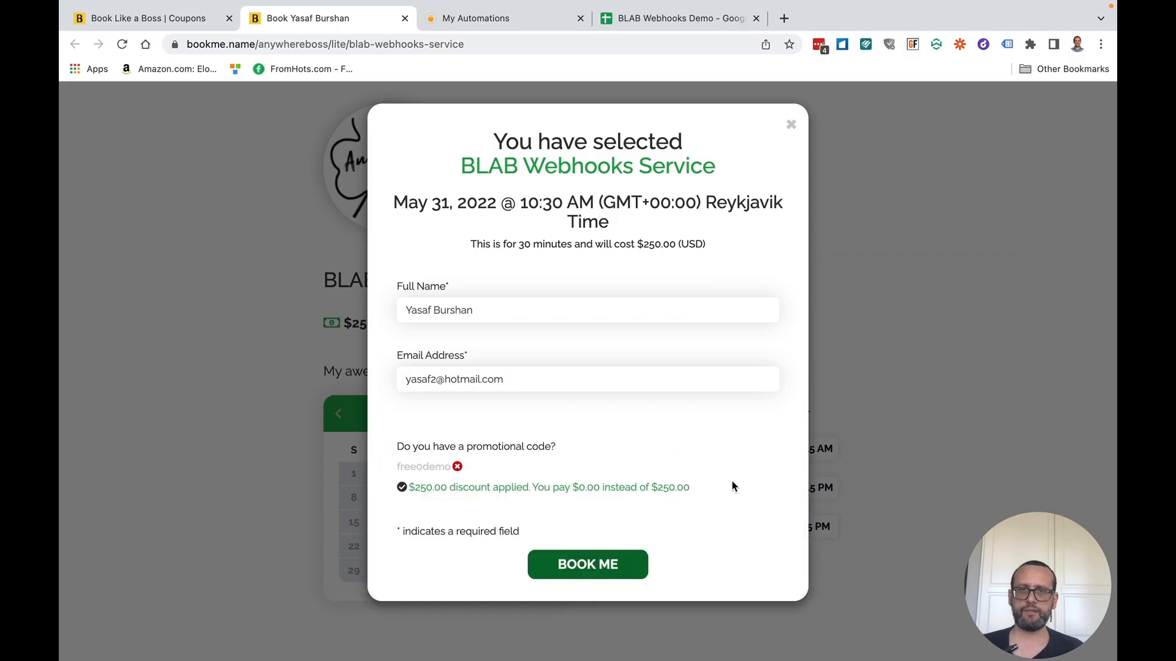
click(613, 567)
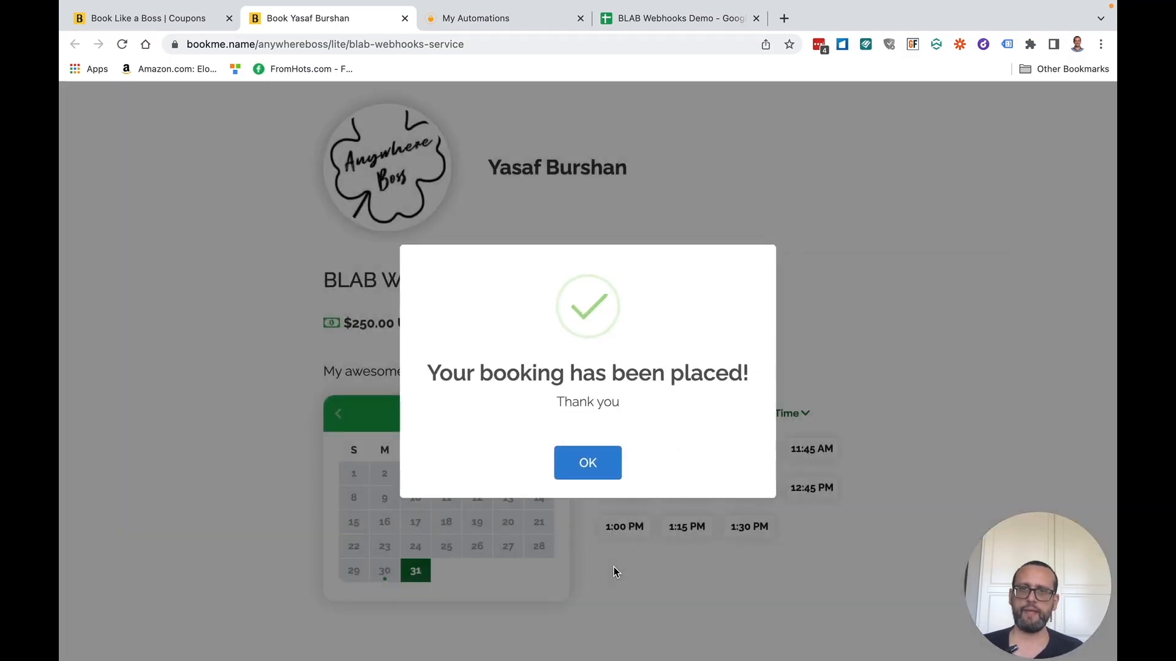
click(606, 467)
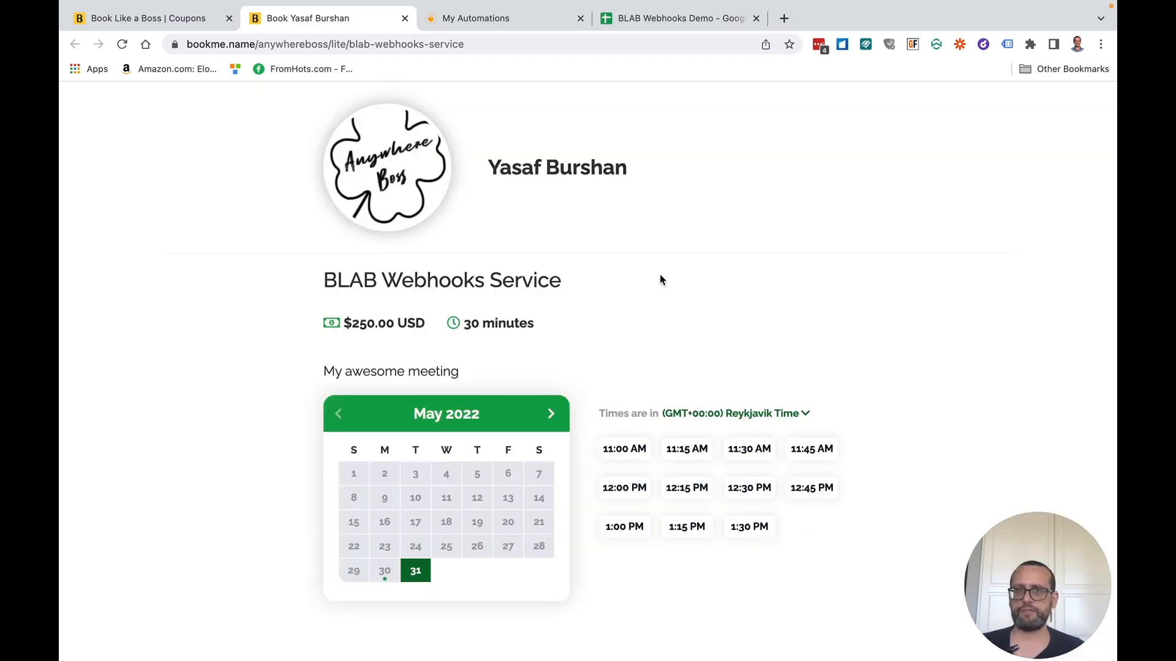
- Inspect row 5 of BLAB Webhooks Demo showing status Created, then return to Book Like a Boss
click(641, 23)
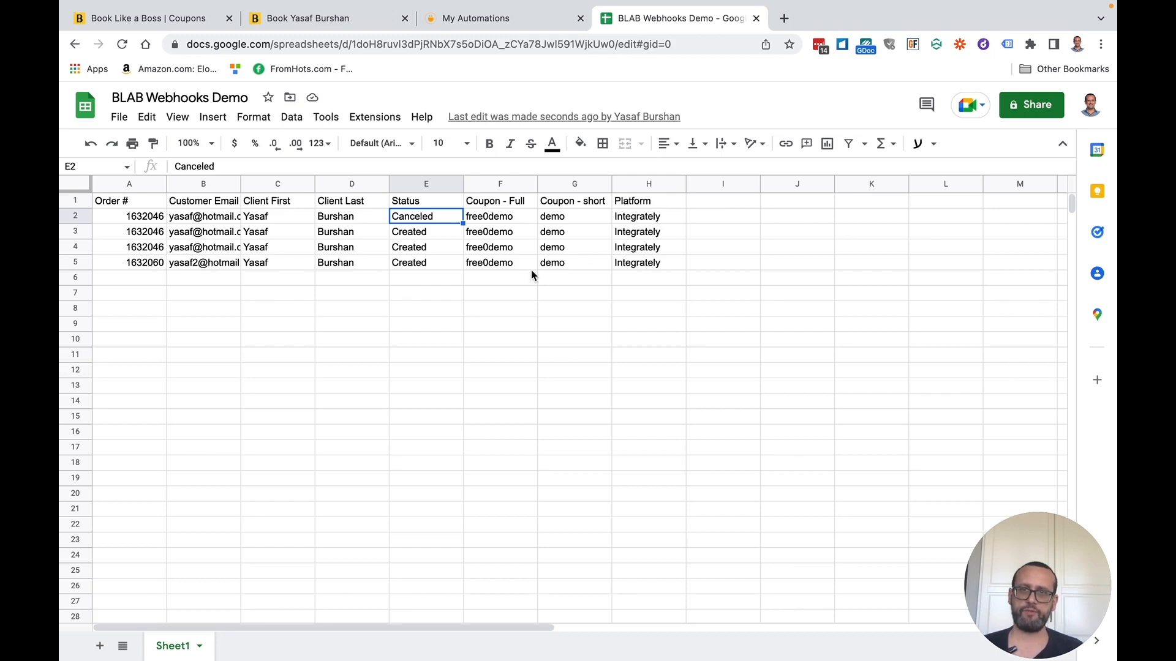
click(403, 268)
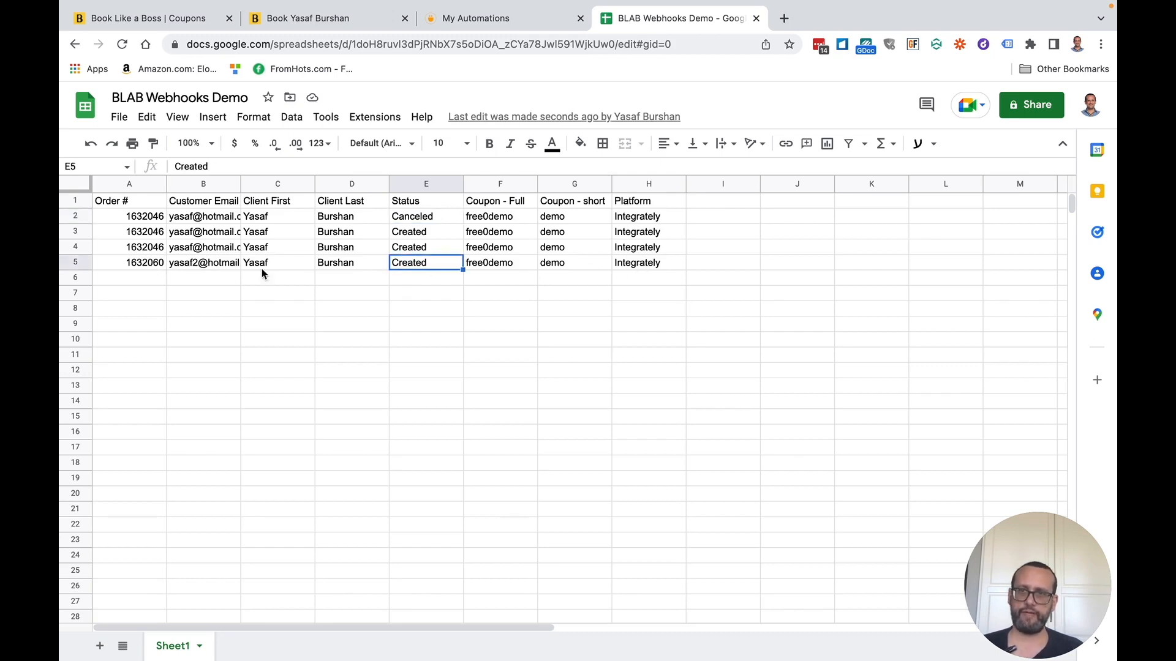
click(208, 263)
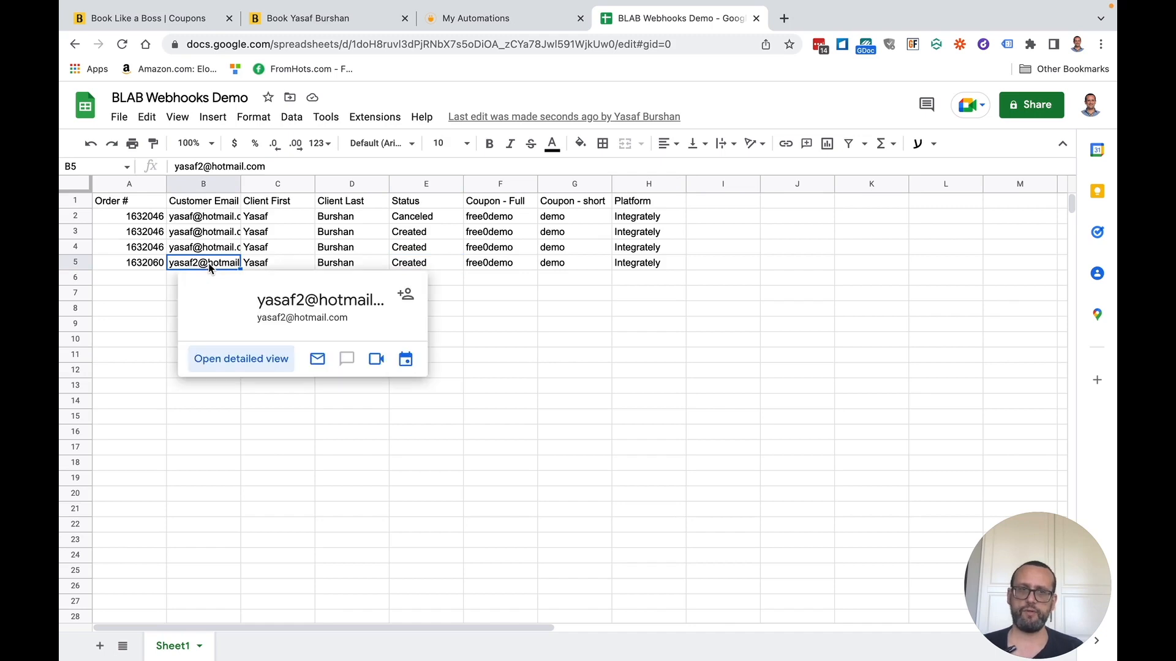
click(140, 264)
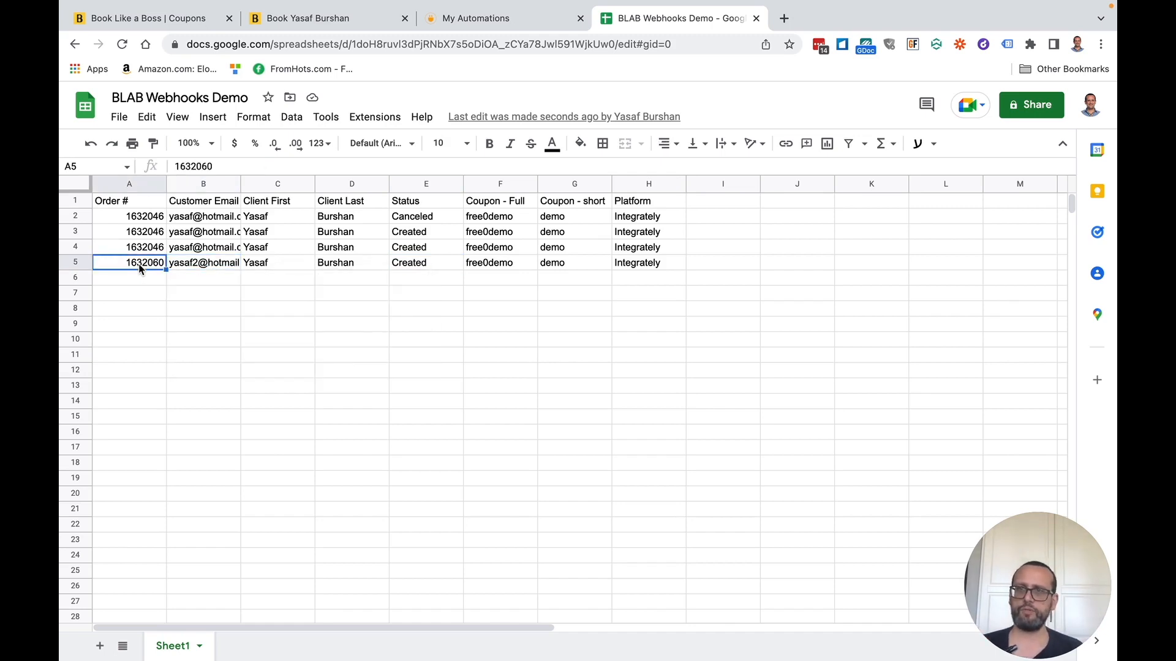
click(190, 20)
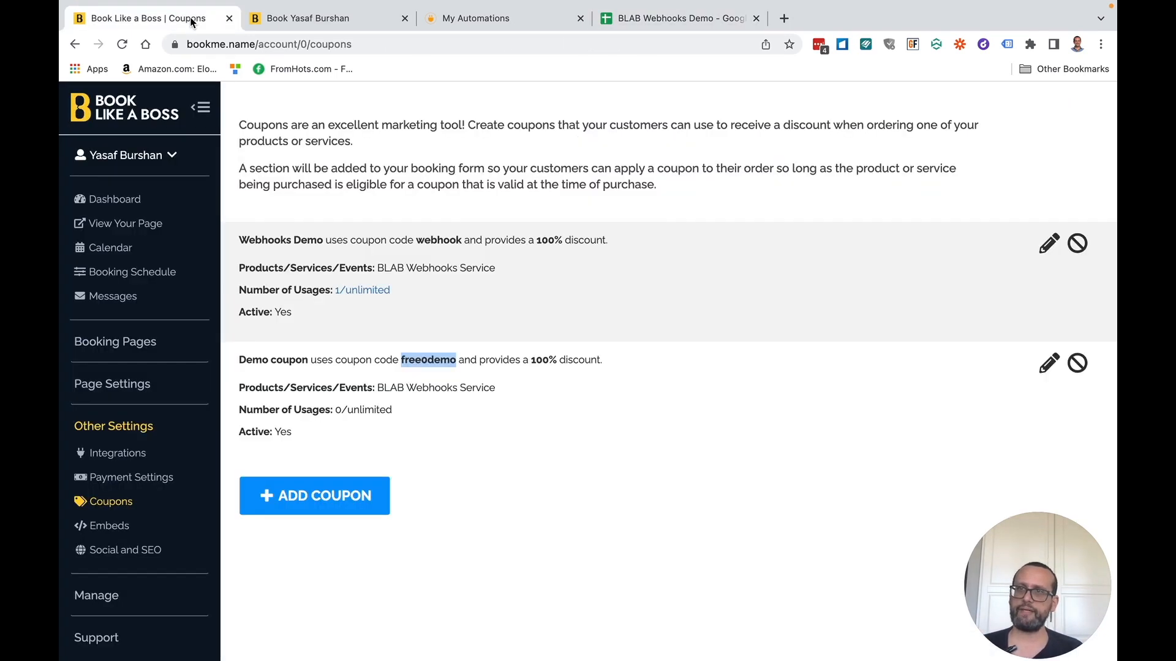
- Cancel the newest order from the Dashboard and verify cell E5 reads Canceled
click(125, 205)
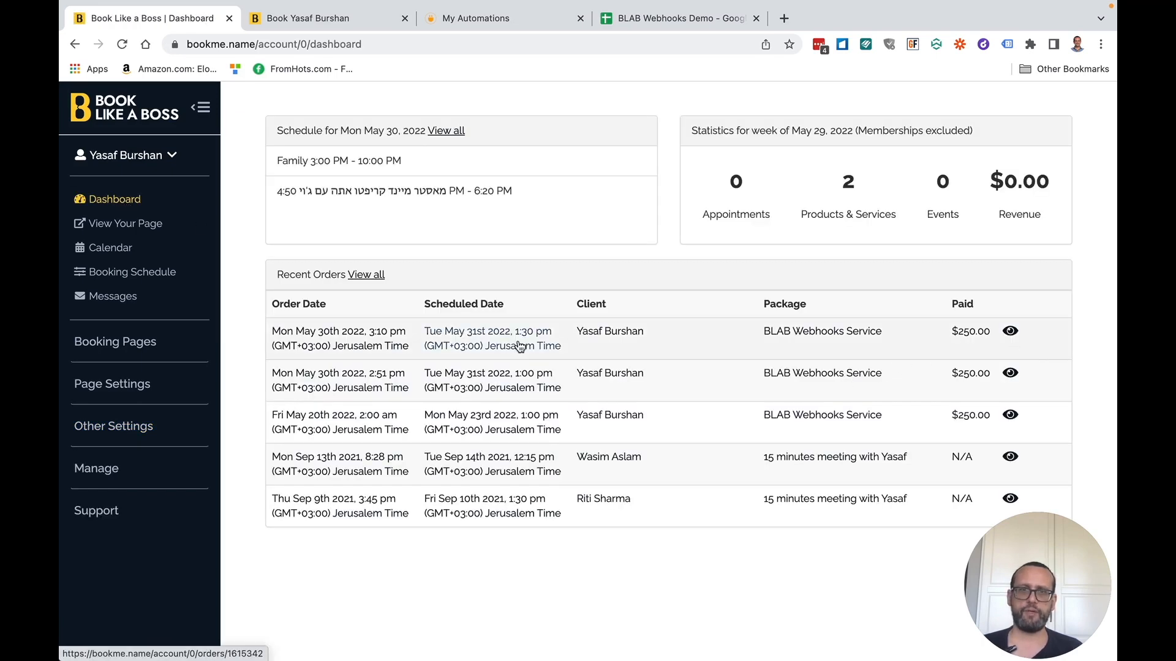
click(1011, 332)
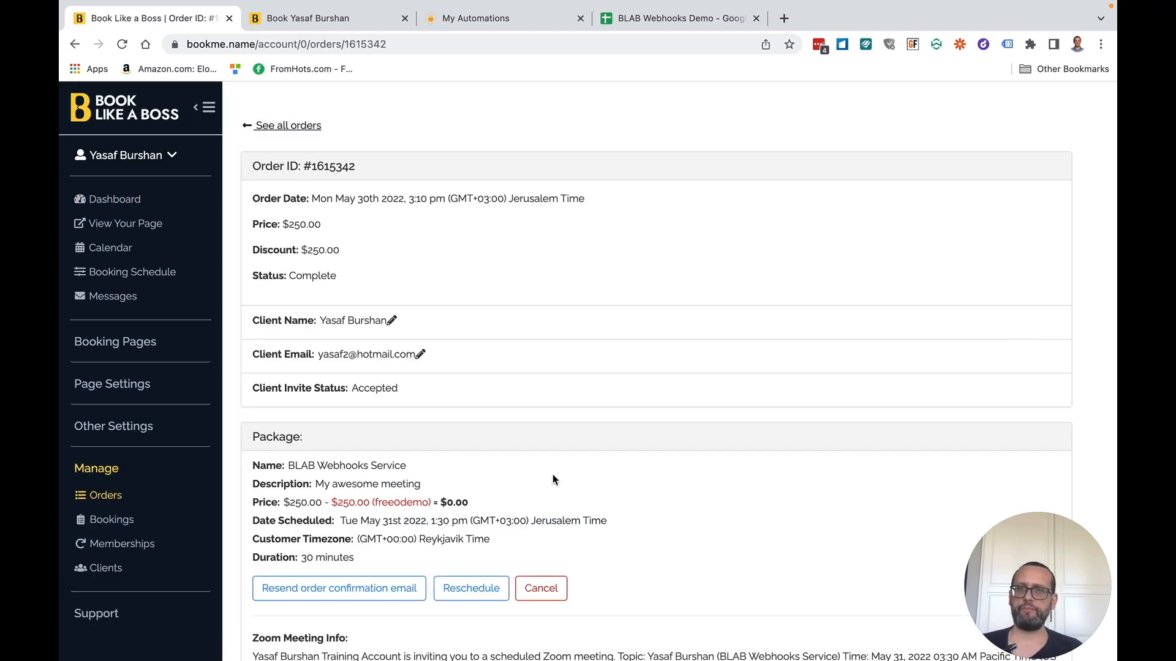
click(541, 588)
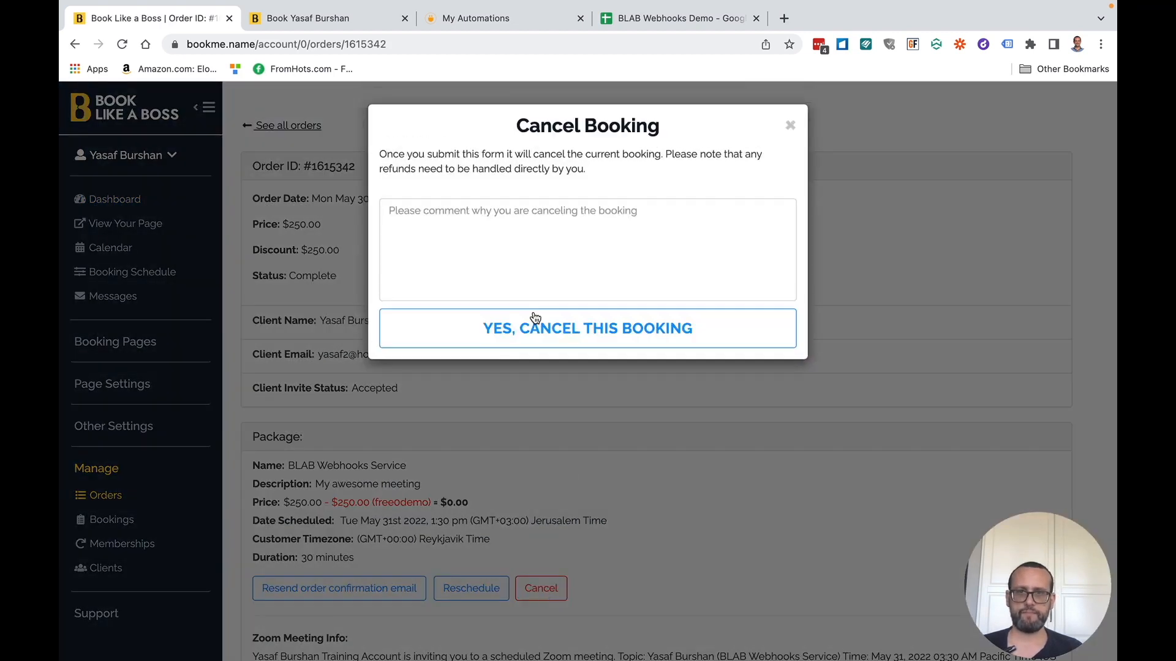
click(510, 346)
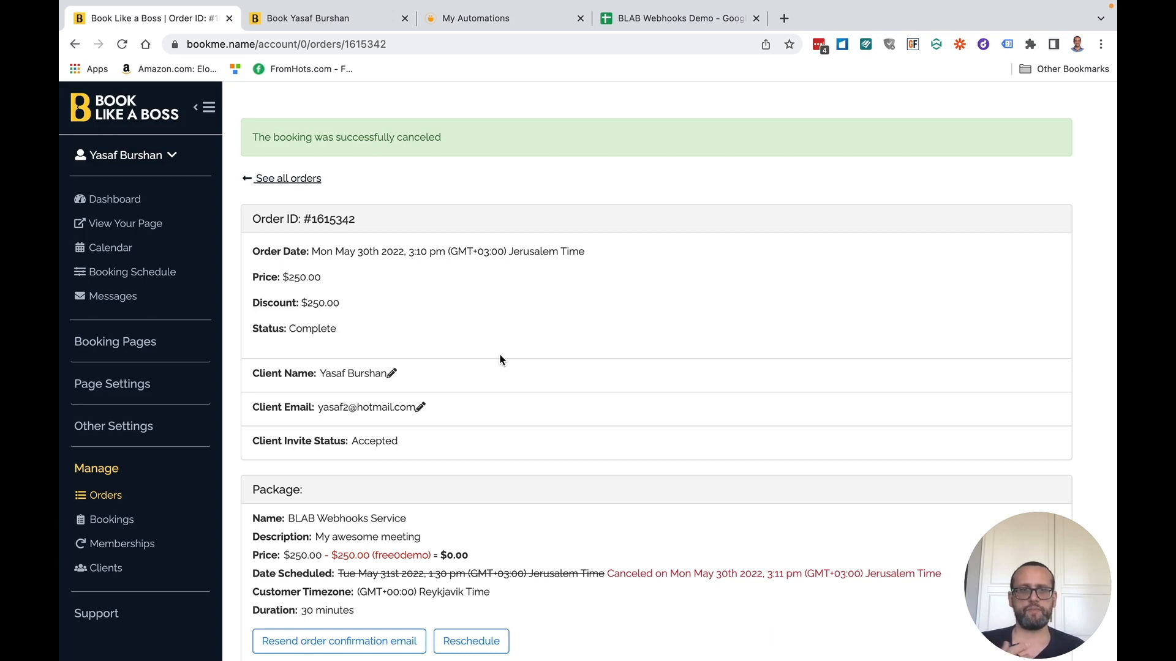
click(715, 20)
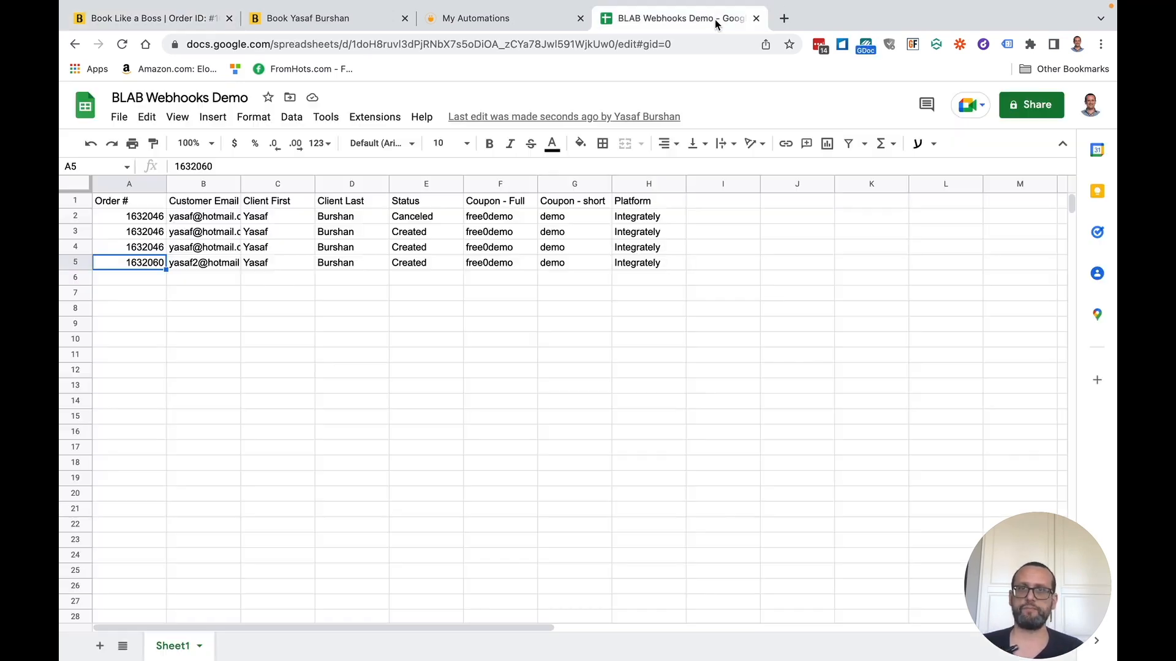
click(413, 264)
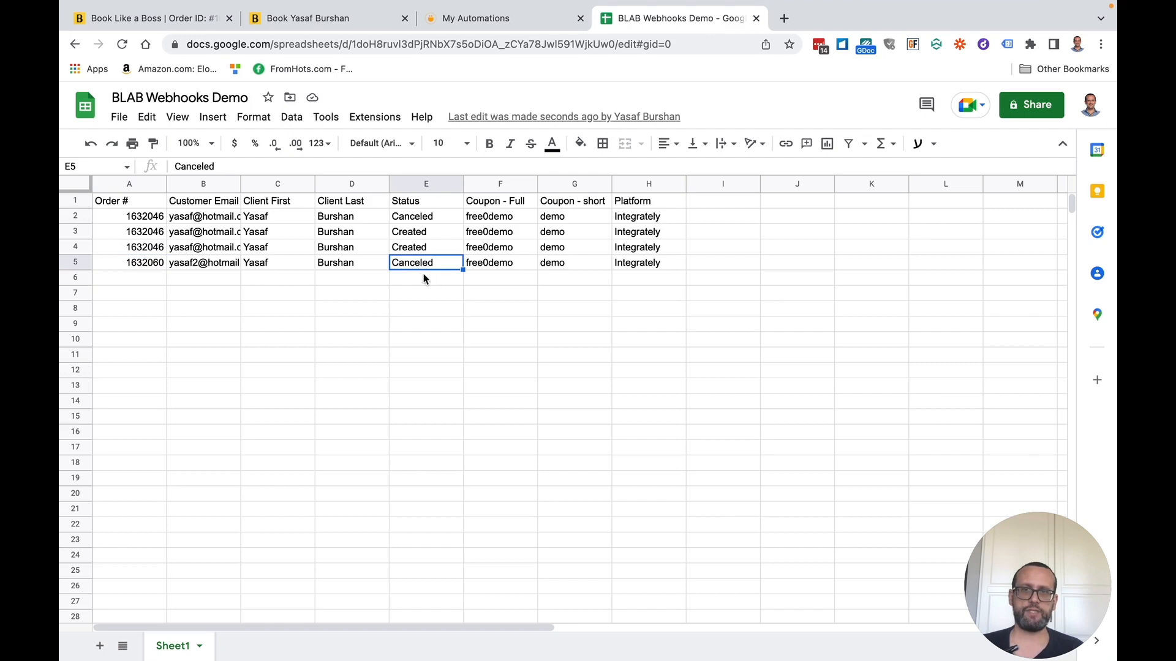